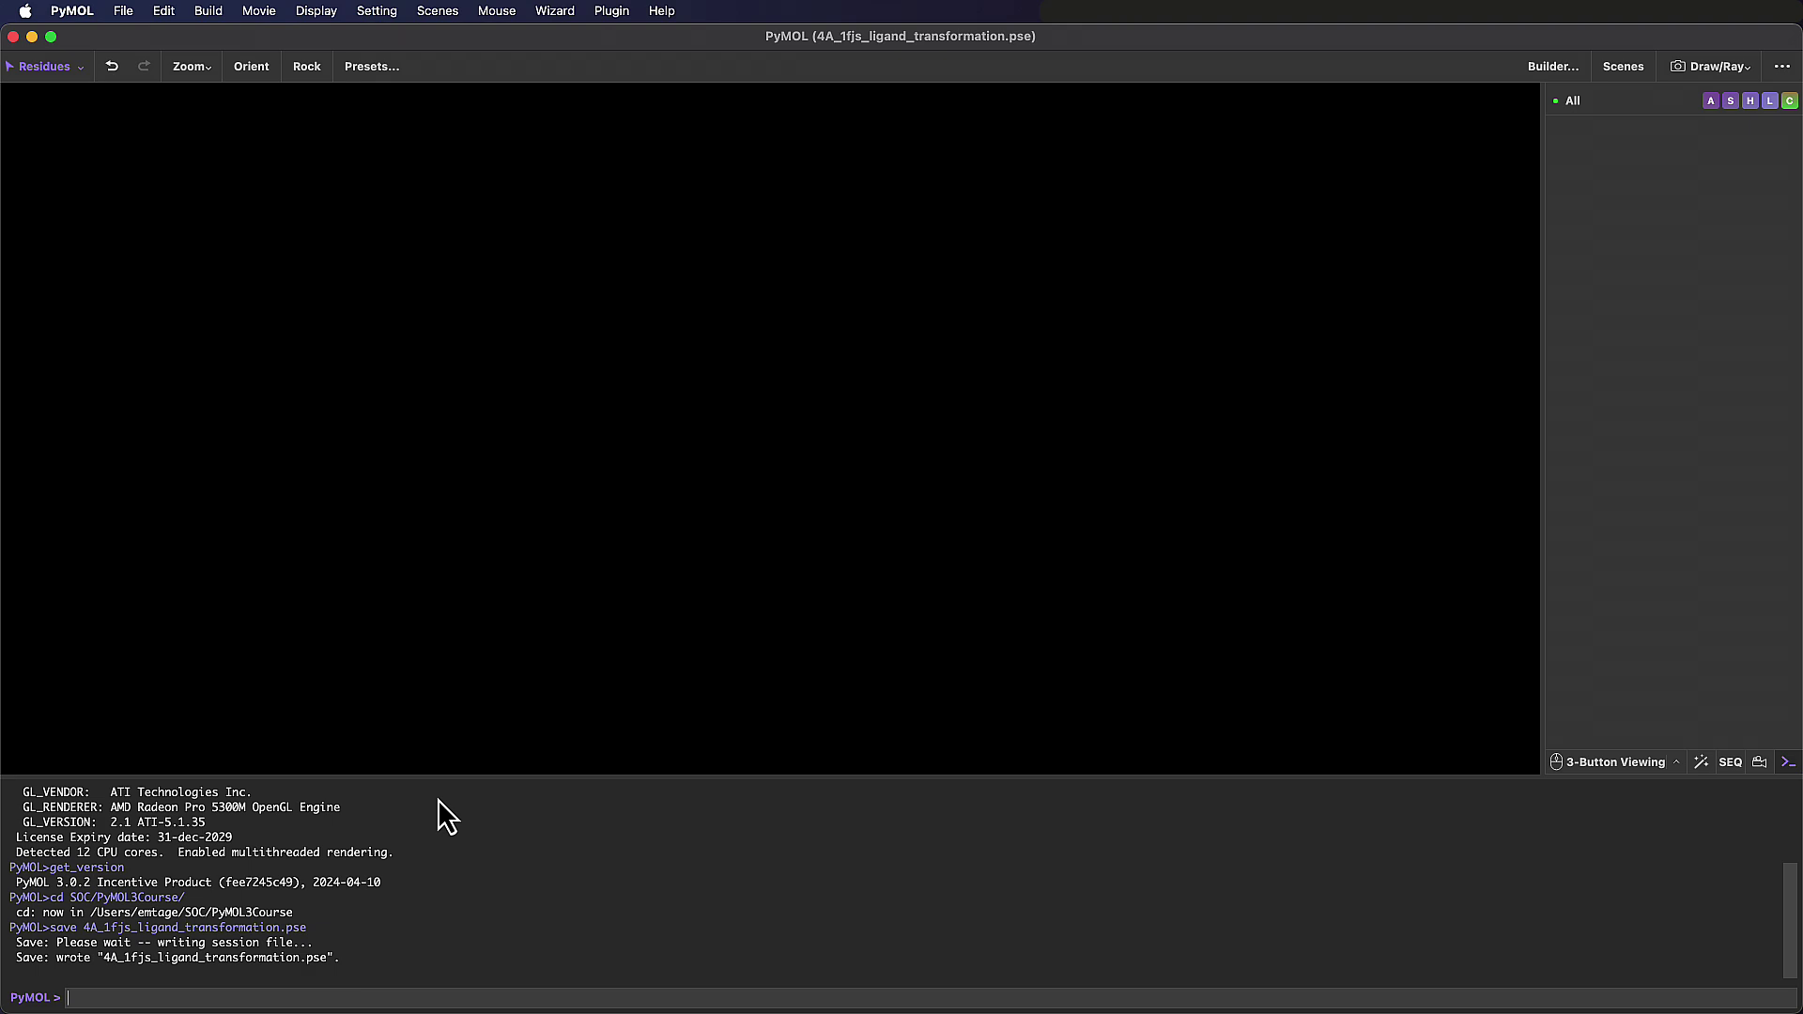
# Load the prepared protein structure 1FJS_prepared_dry.pdb from the PyMOL3-course-data folder
pyautogui.click(128, 12)
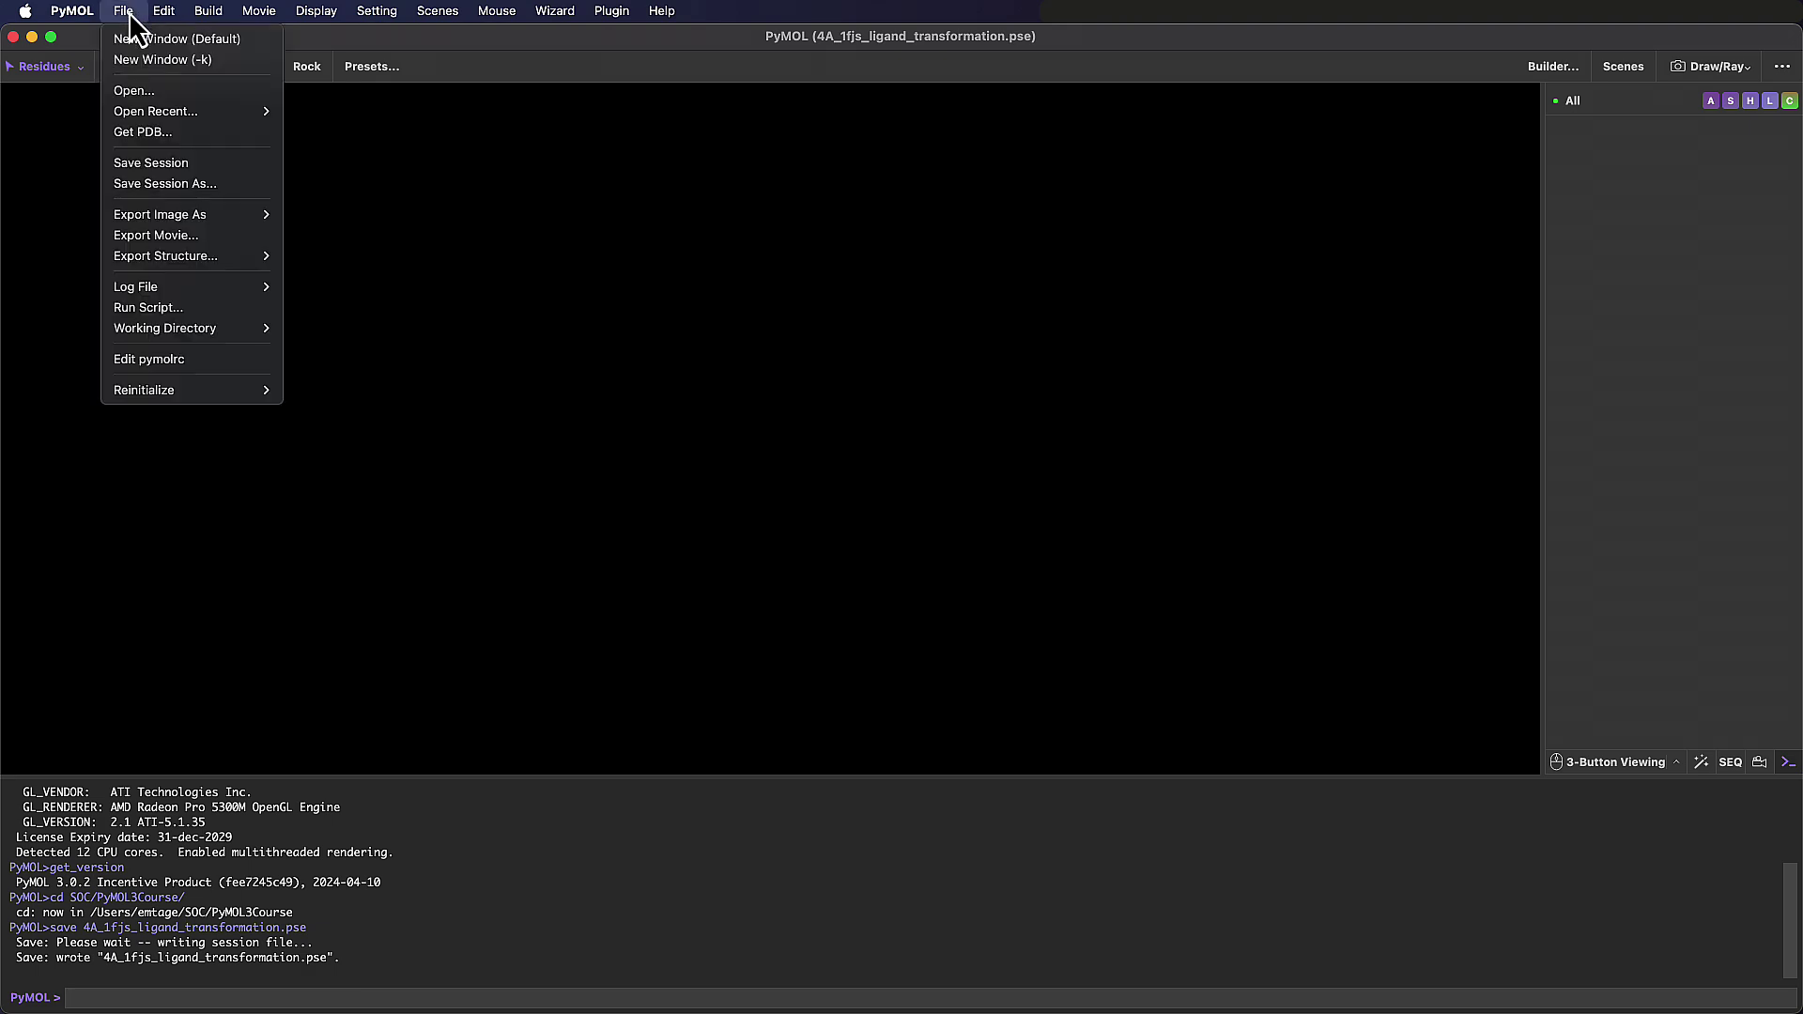
pyautogui.click(160, 98)
pyautogui.click(1003, 542)
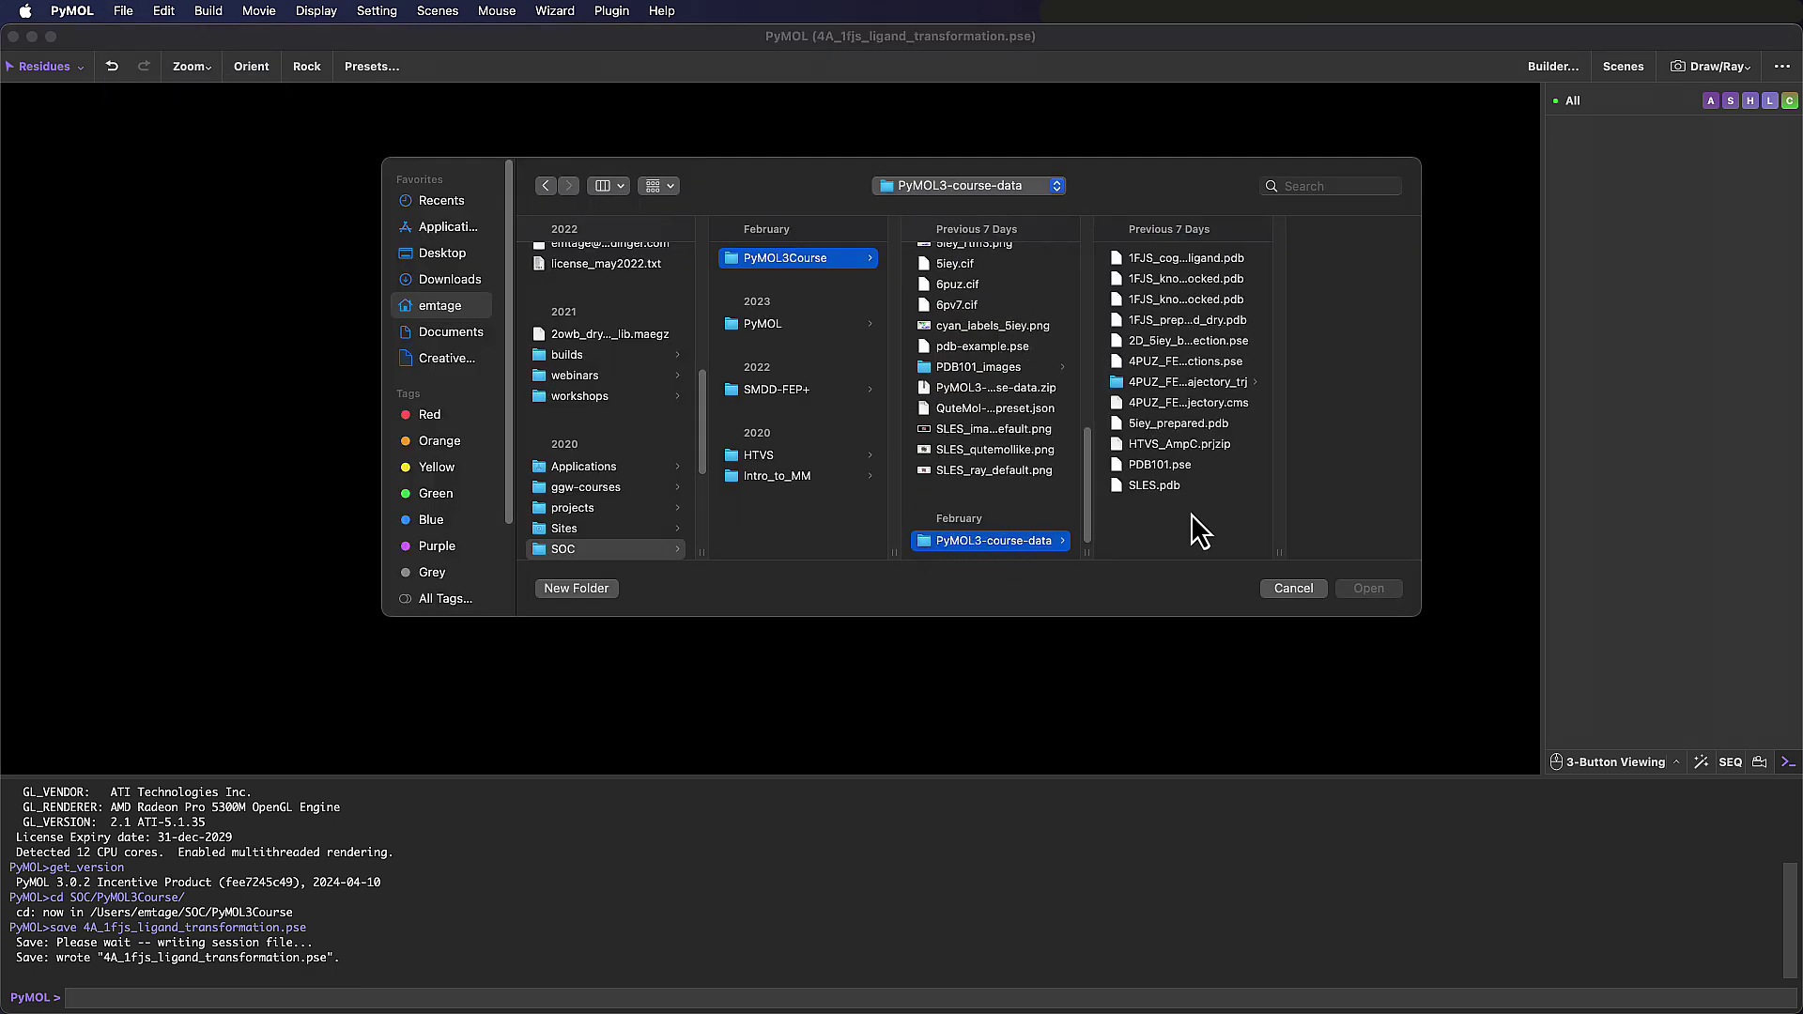
pyautogui.moveTo(1272, 550); pyautogui.dragTo(1357, 548)
pyautogui.click(1249, 317)
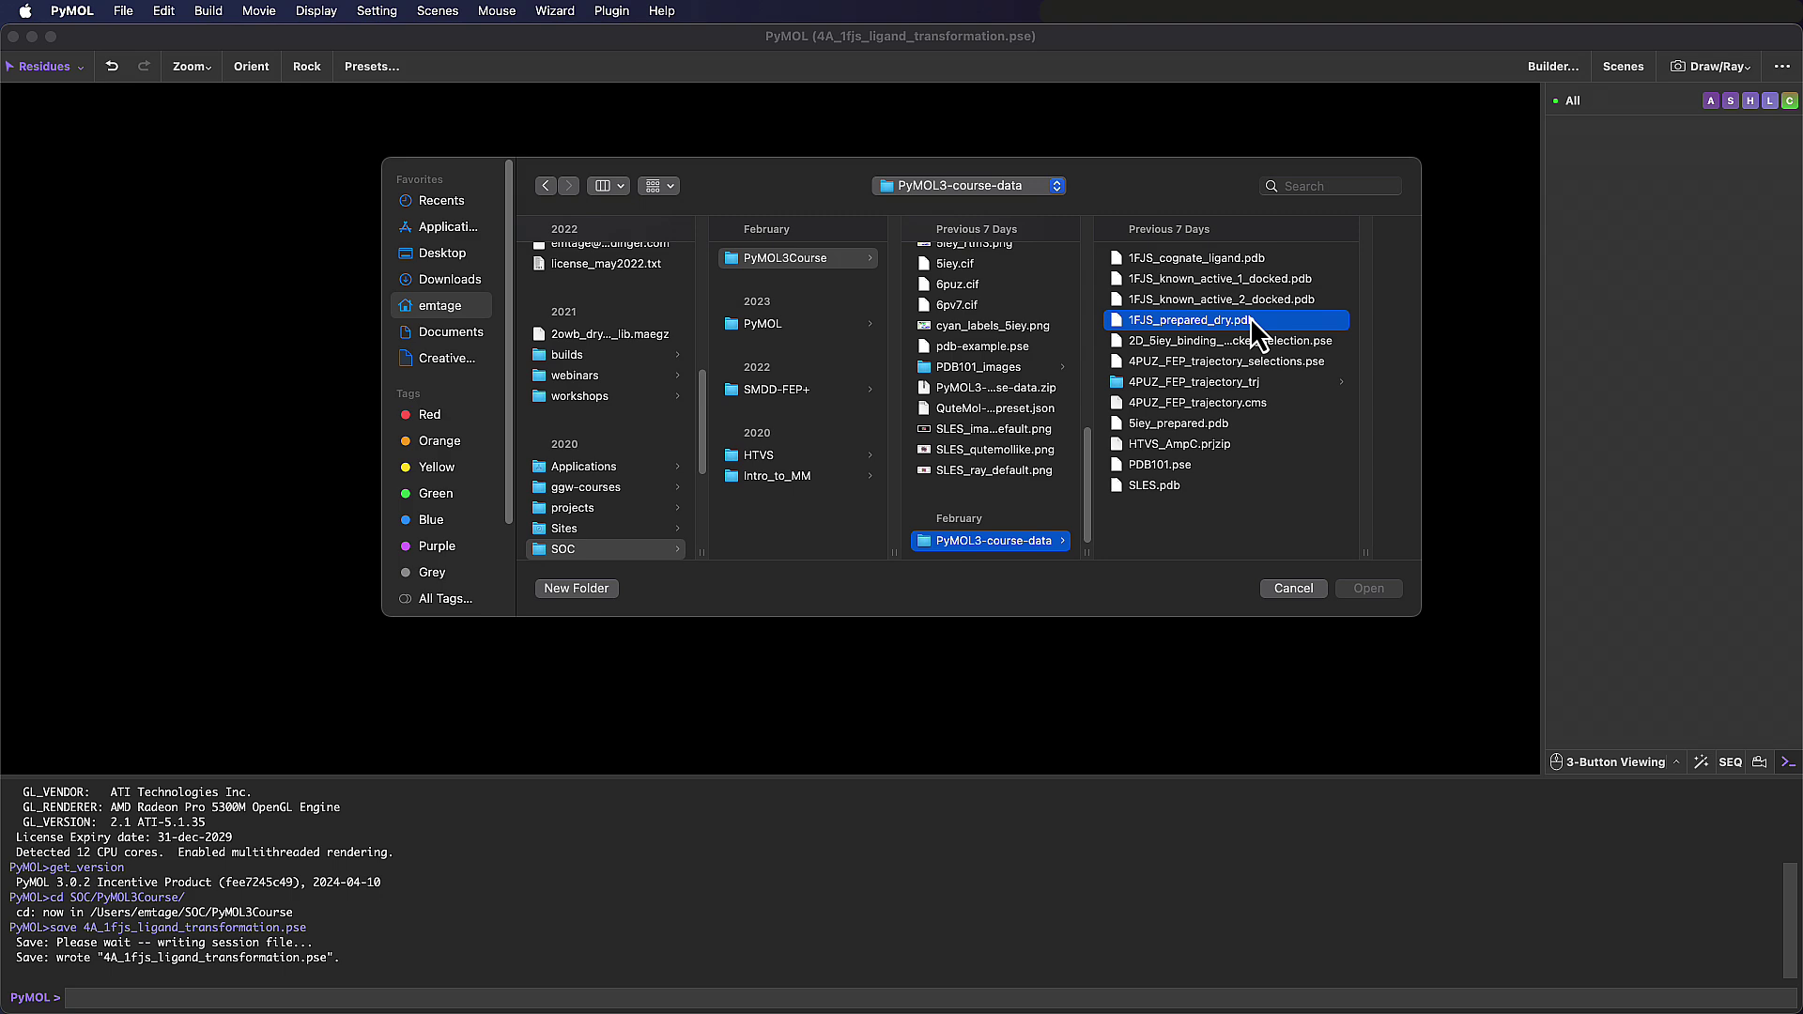
pyautogui.click(1386, 591)
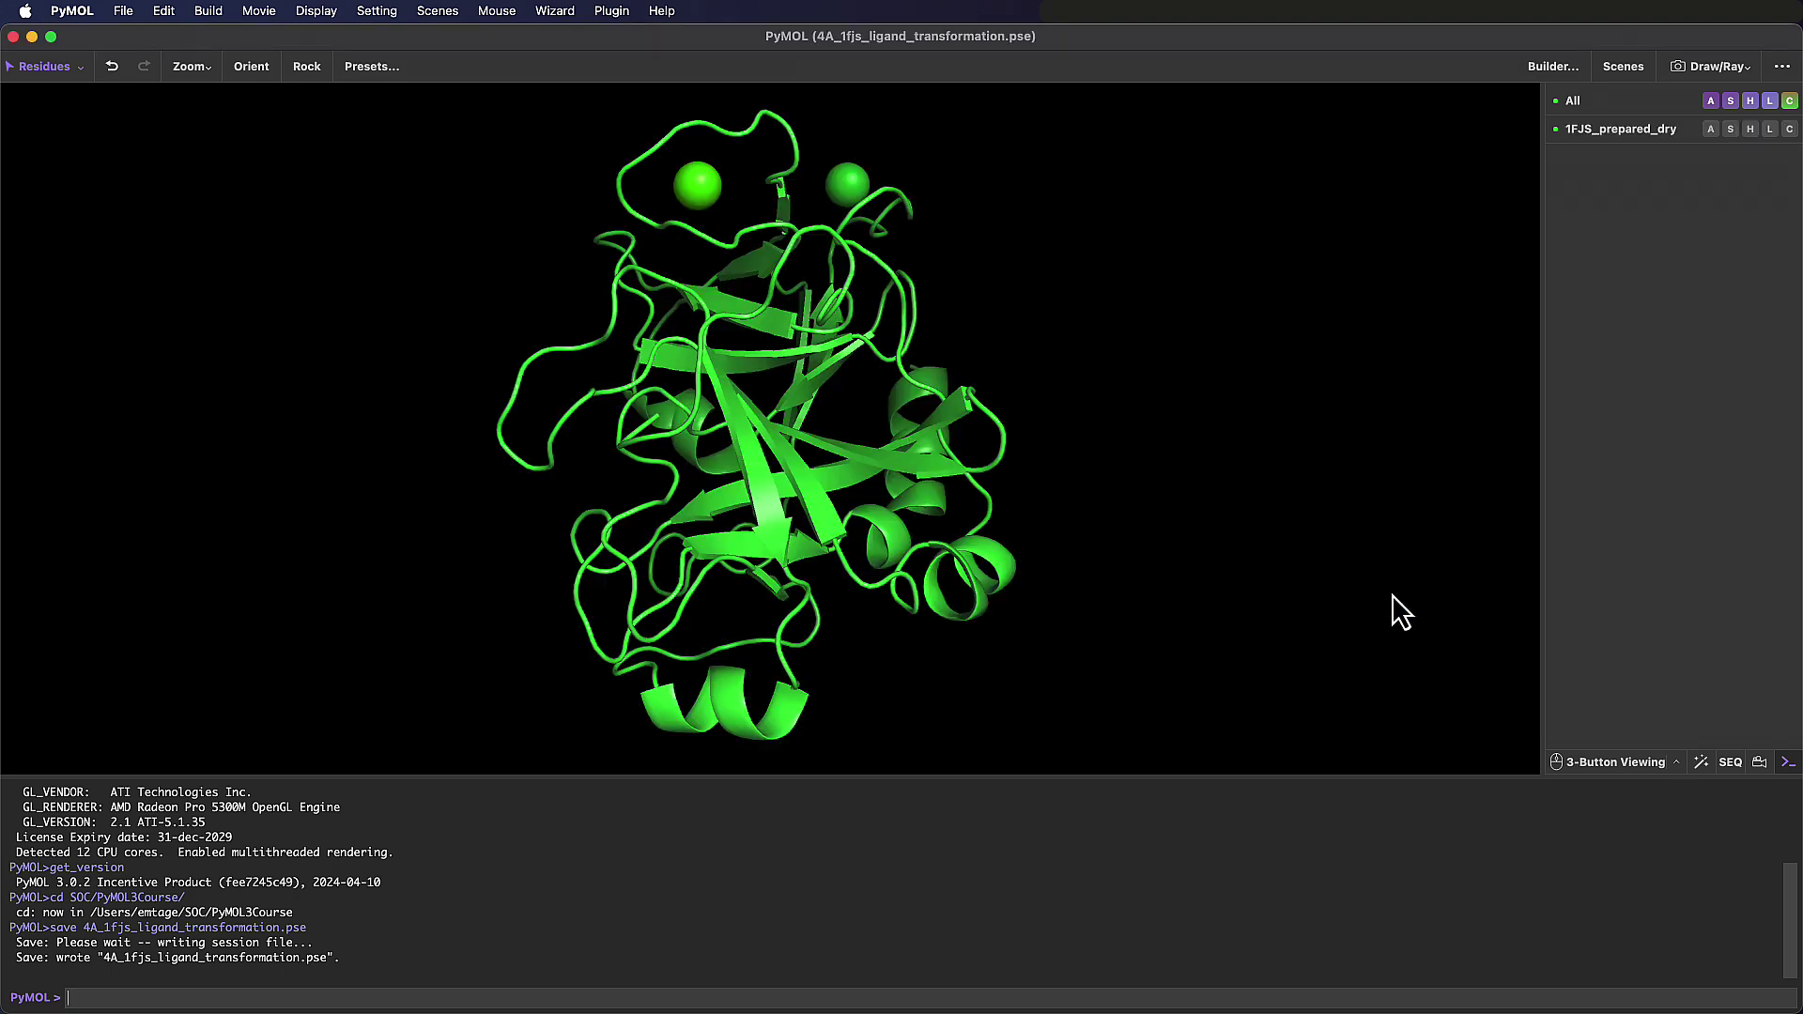
# Load 1FJS_cognate_ligand.pdb from the PyMOL3-course-data folder and zoom to show all objects
pyautogui.moveTo(1386, 593); pyautogui.dragTo(1148, 497, button='right')
pyautogui.click(120, 12)
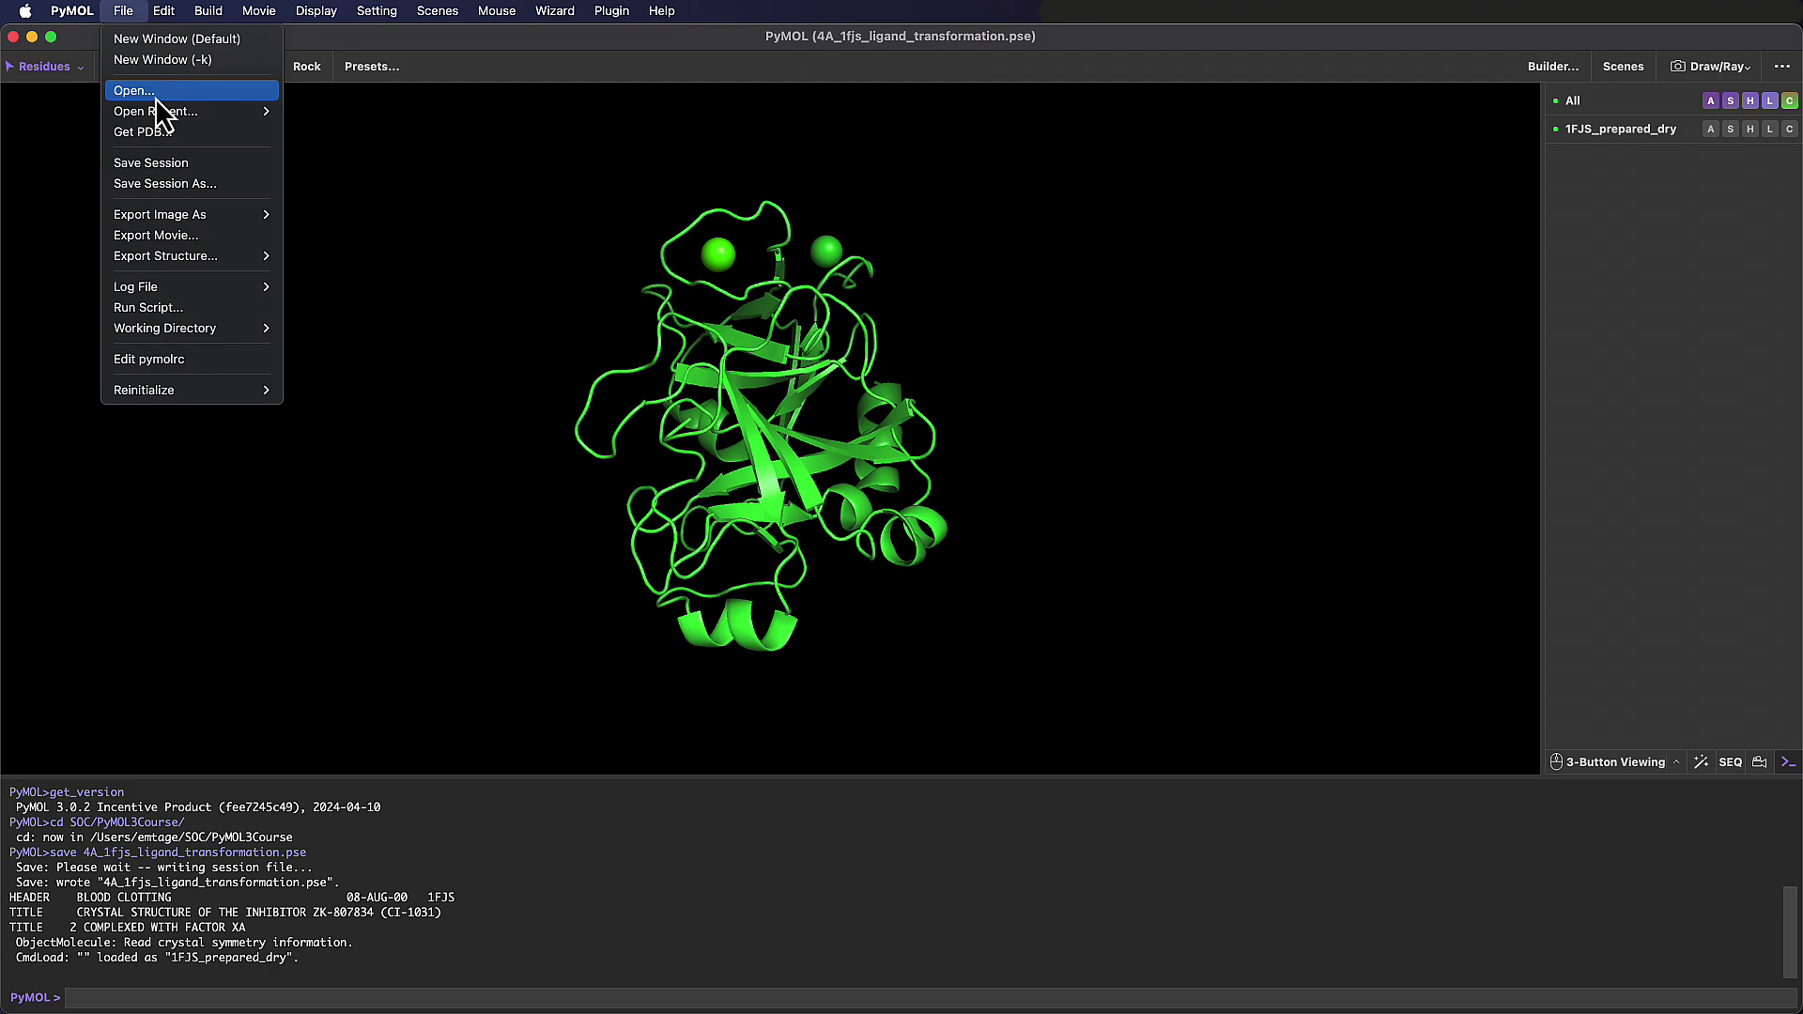
pyautogui.click(158, 98)
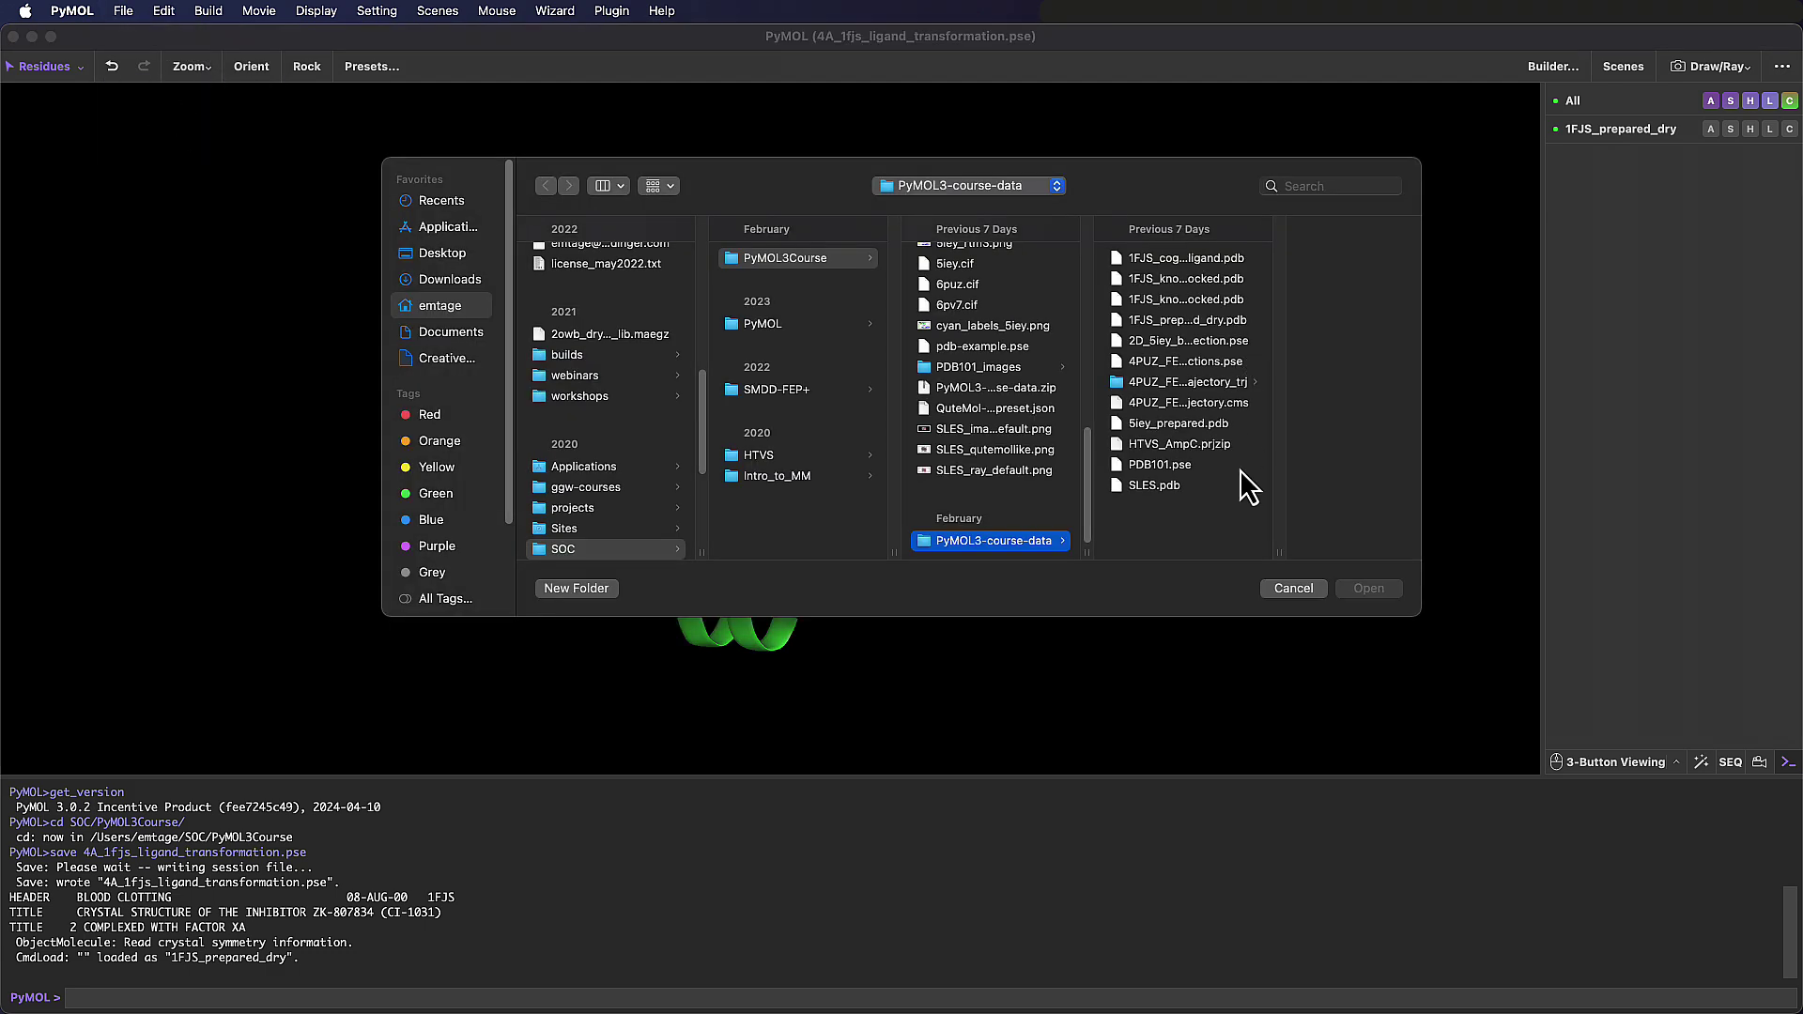
pyautogui.moveTo(1277, 545); pyautogui.dragTo(1377, 535)
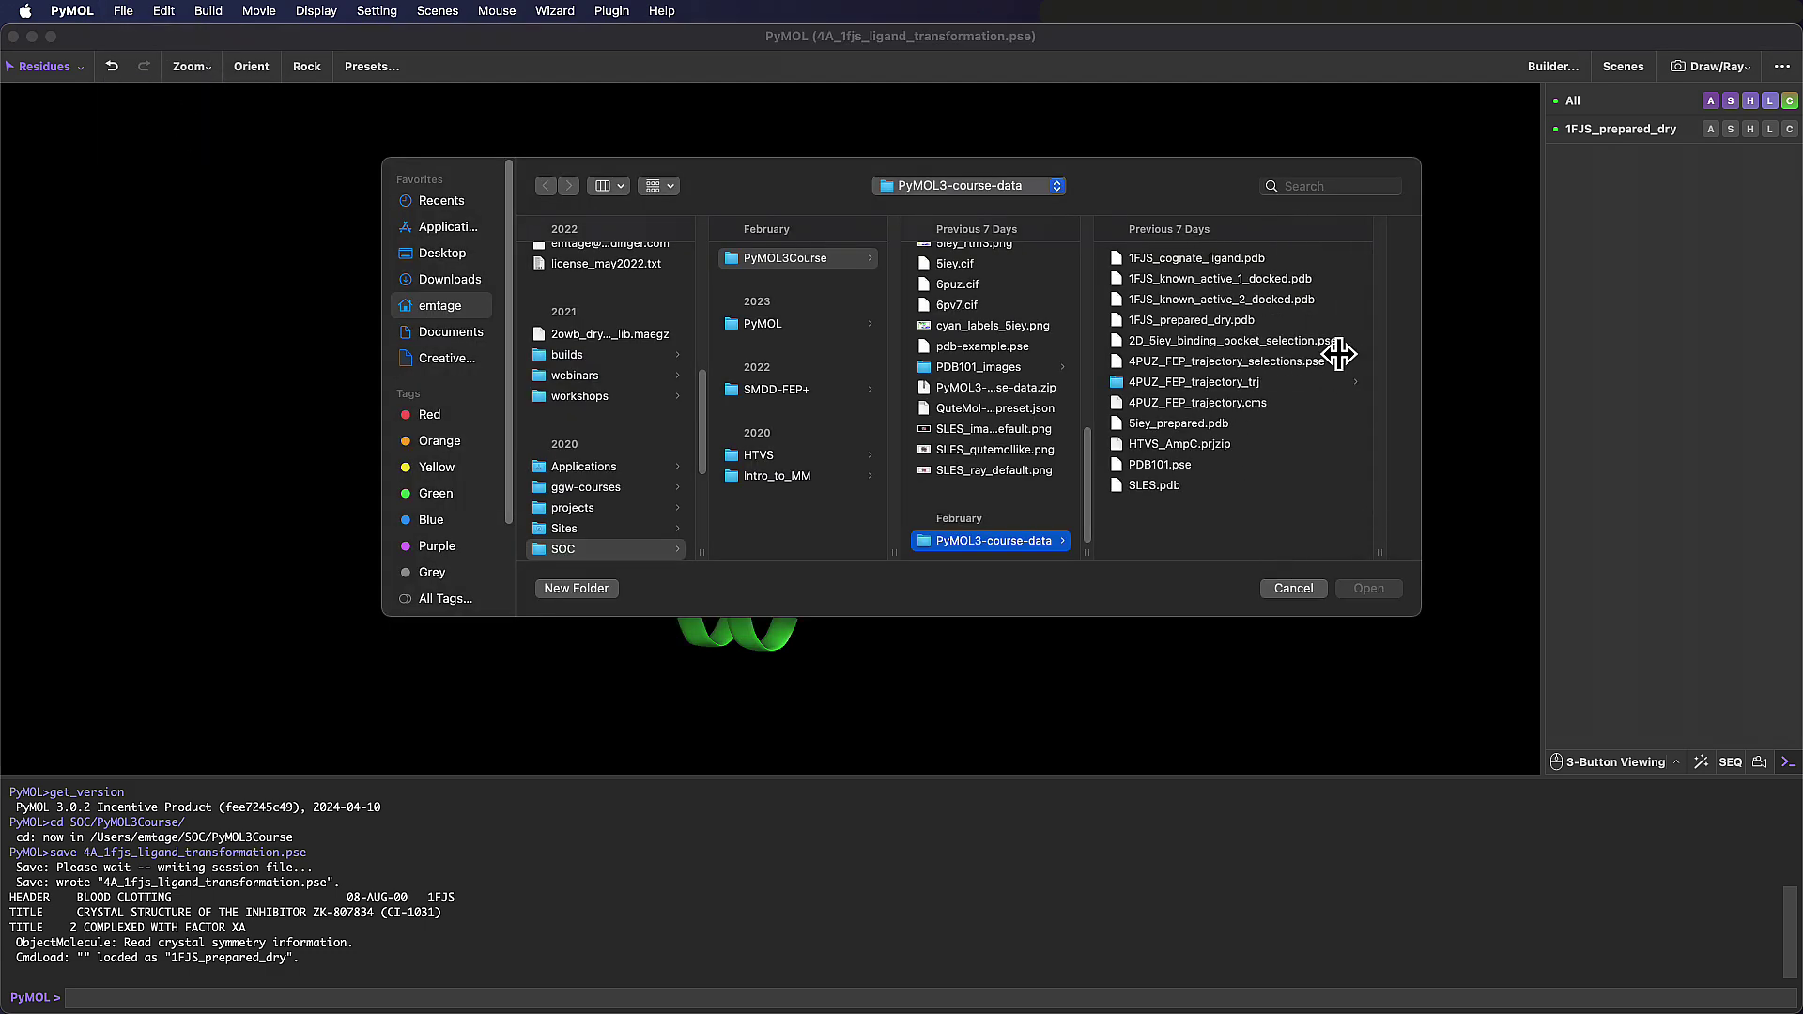
pyautogui.click(1268, 261)
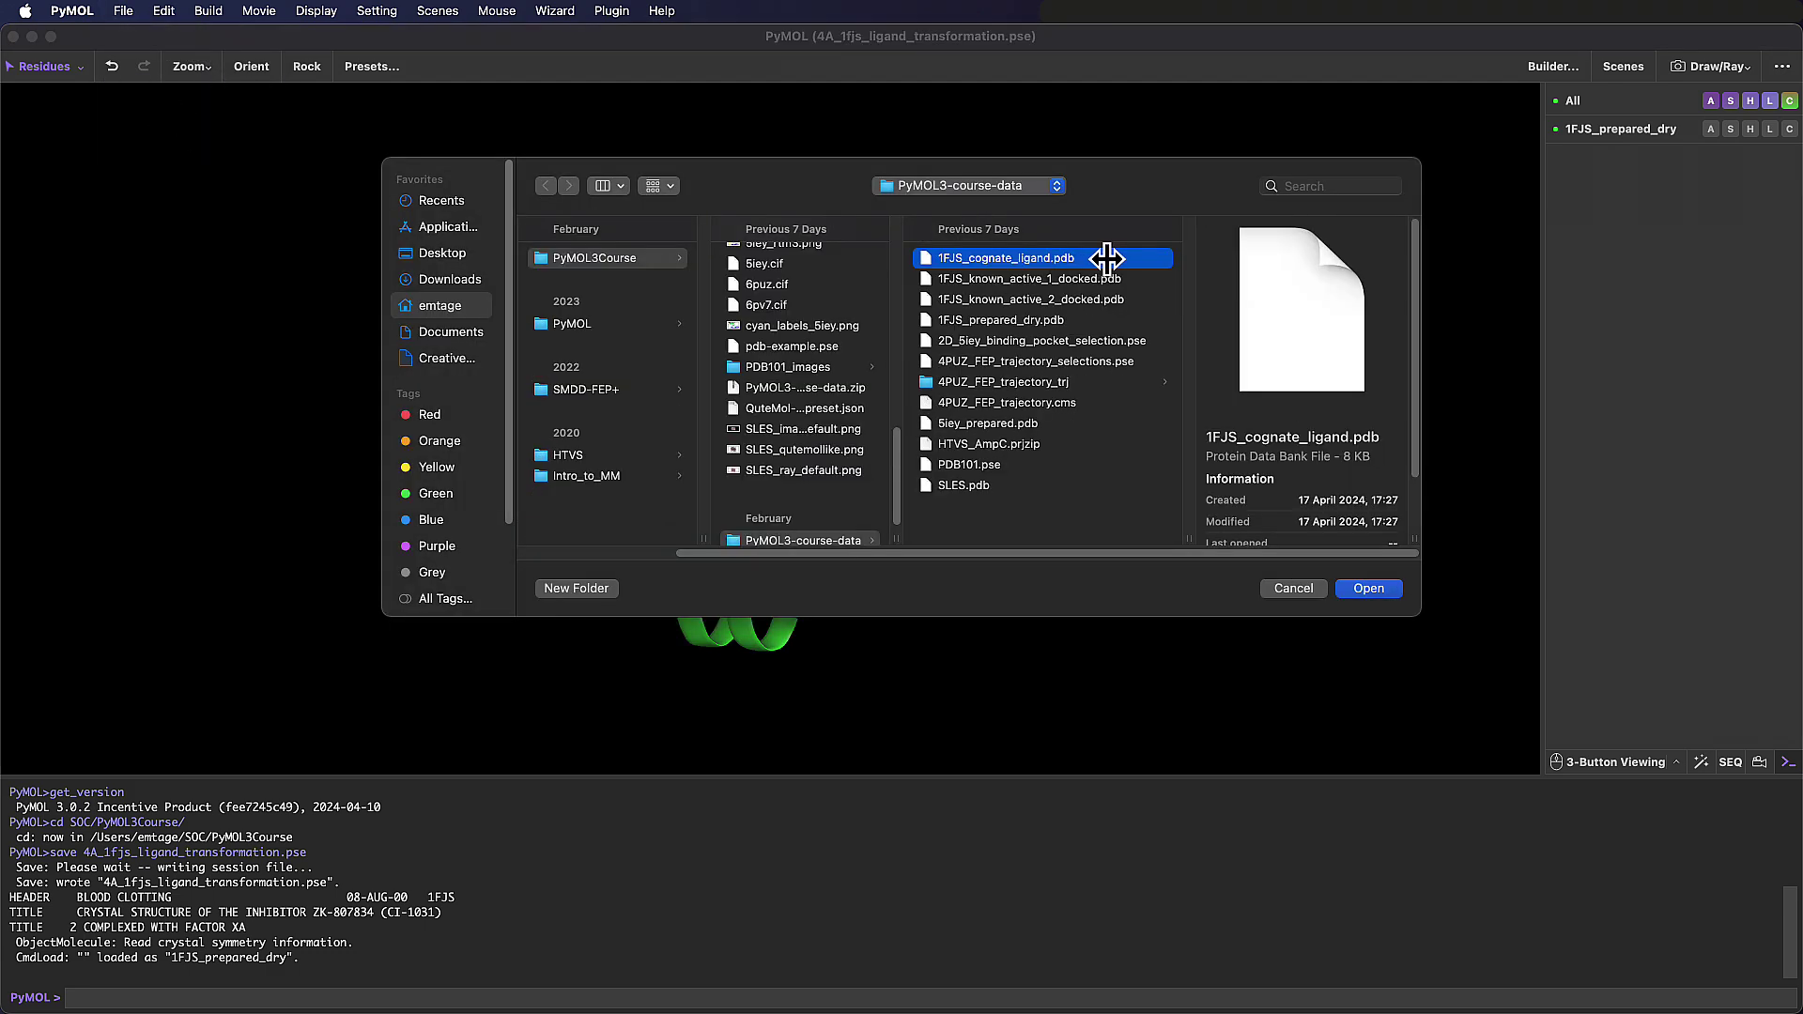
pyautogui.click(1384, 592)
pyautogui.click(191, 66)
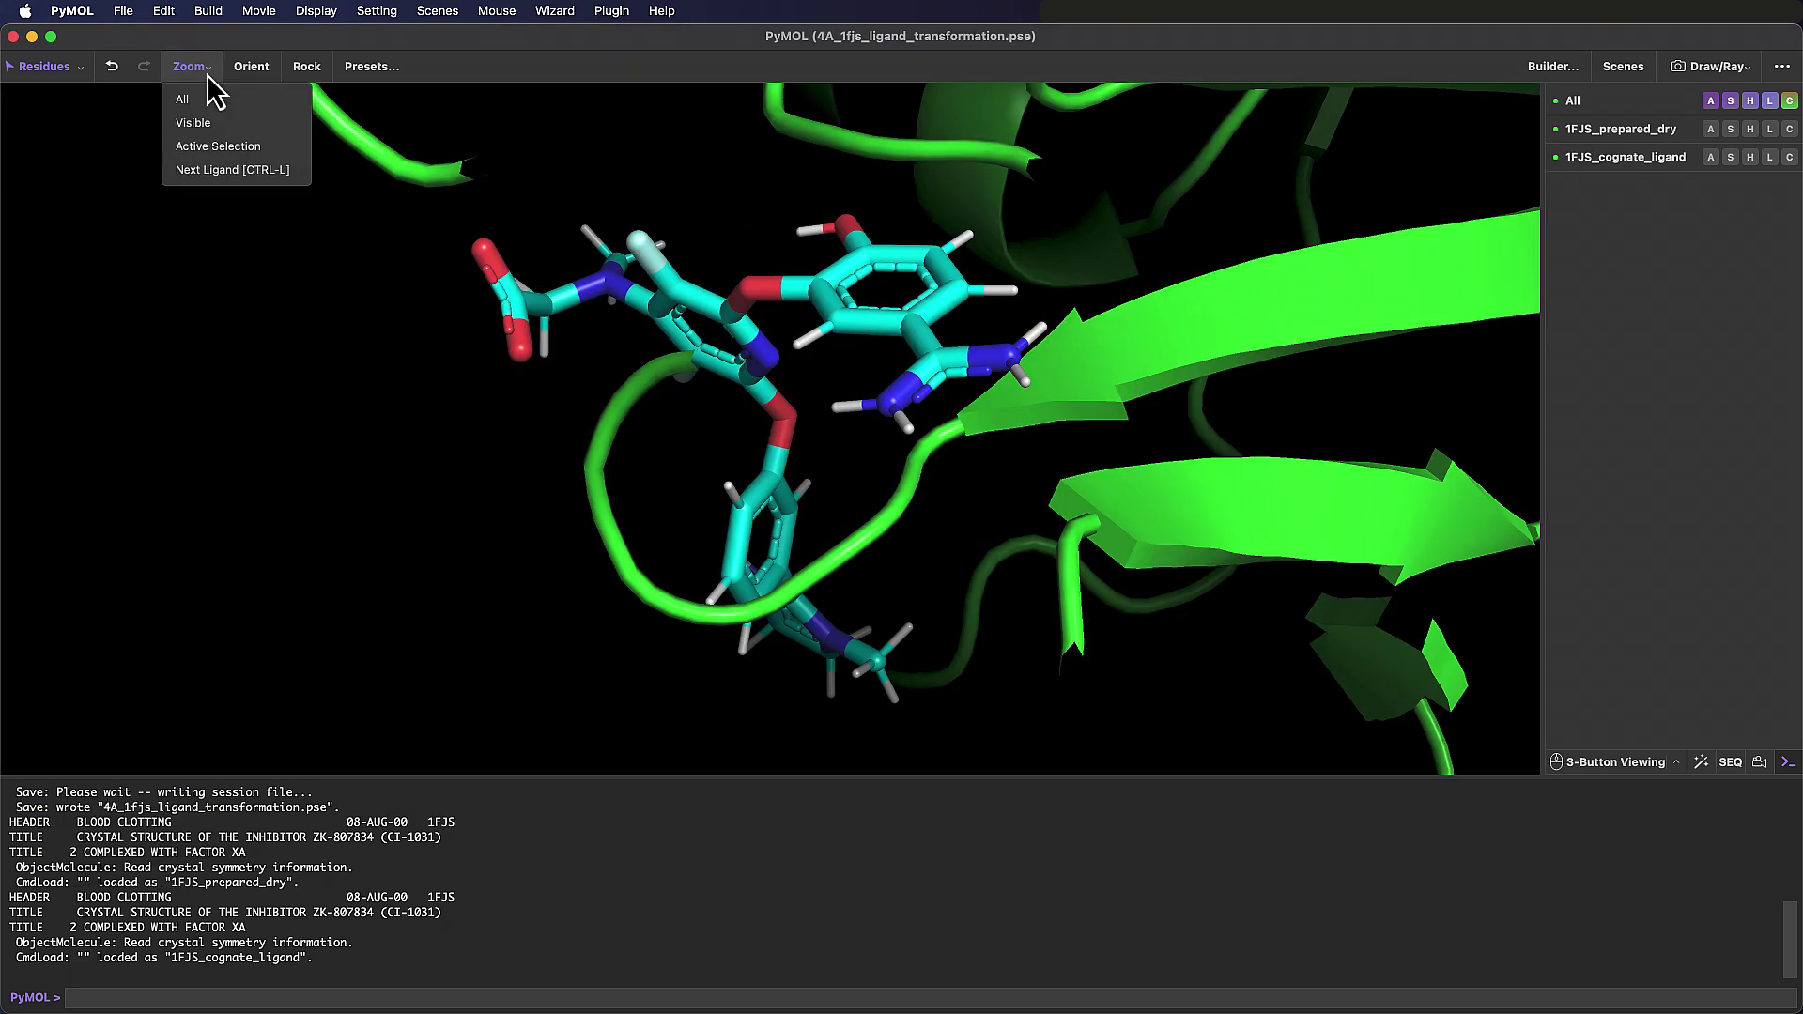
pyautogui.click(223, 100)
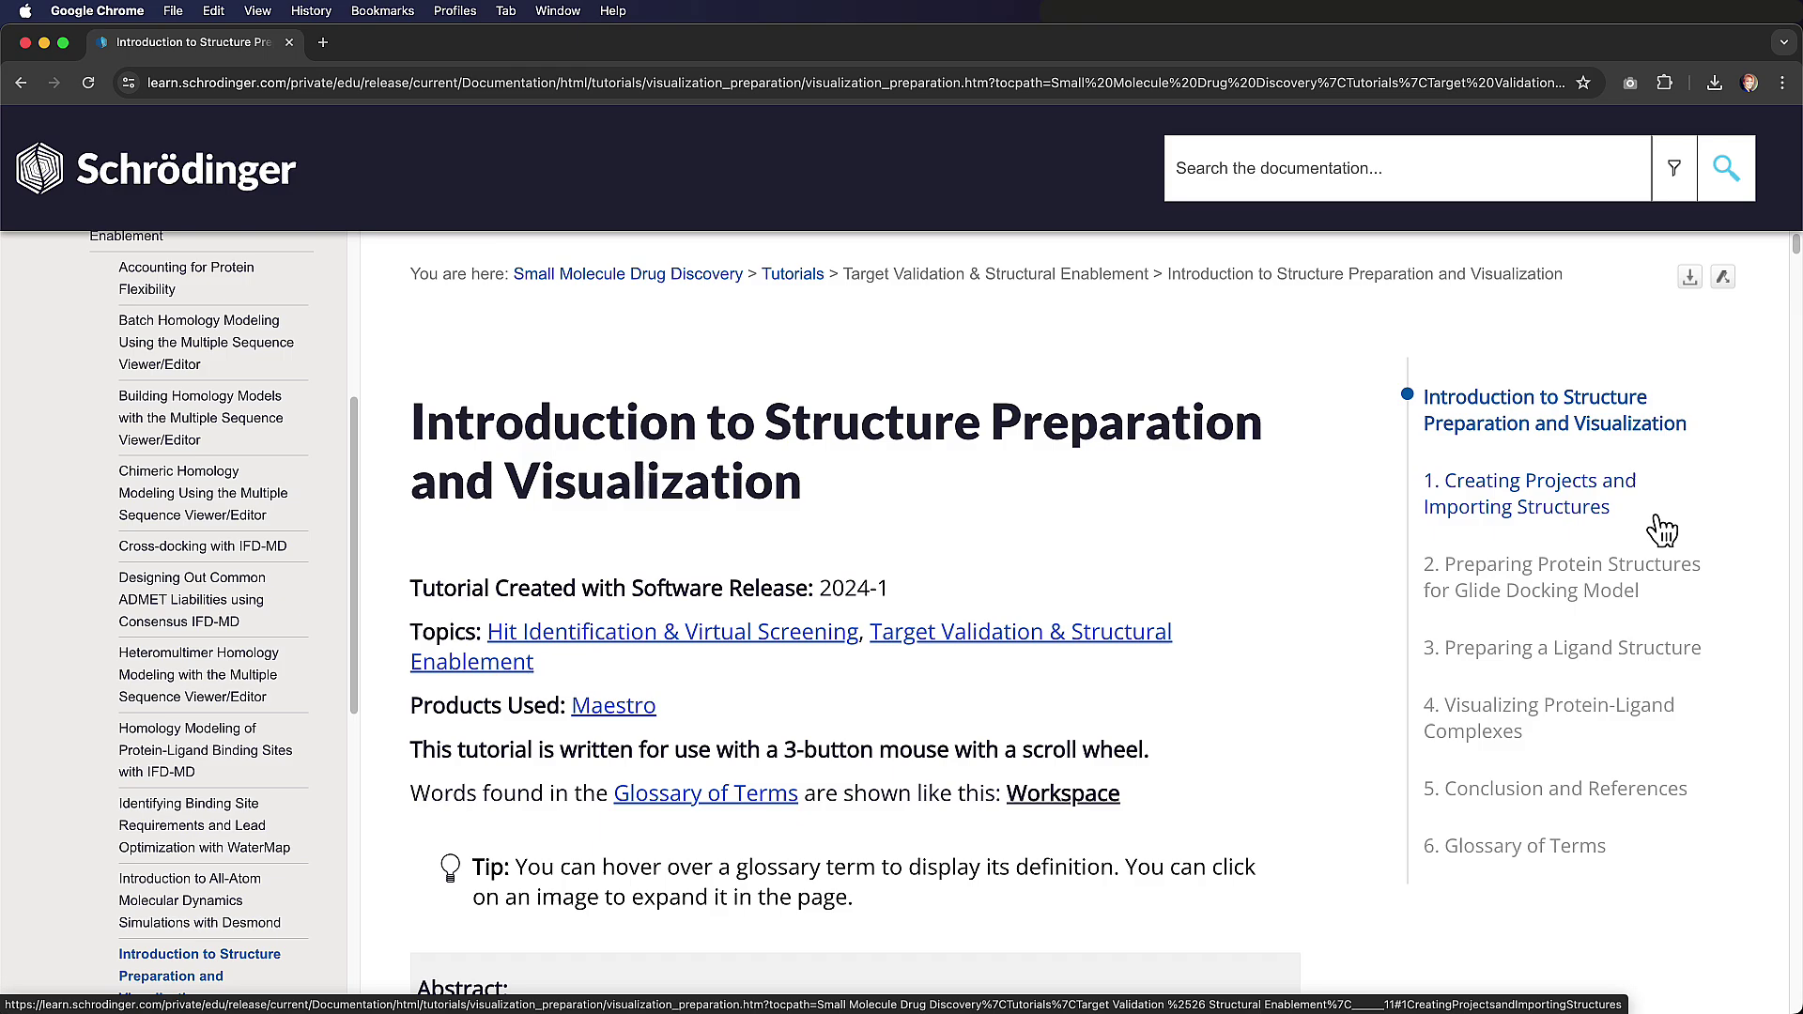
# In Chrome, review the tutorial section on preparing protein structures for docking and the Protein-Ligand Docking lessons on the Teaching with Schrödinger page
pyautogui.click(1667, 580)
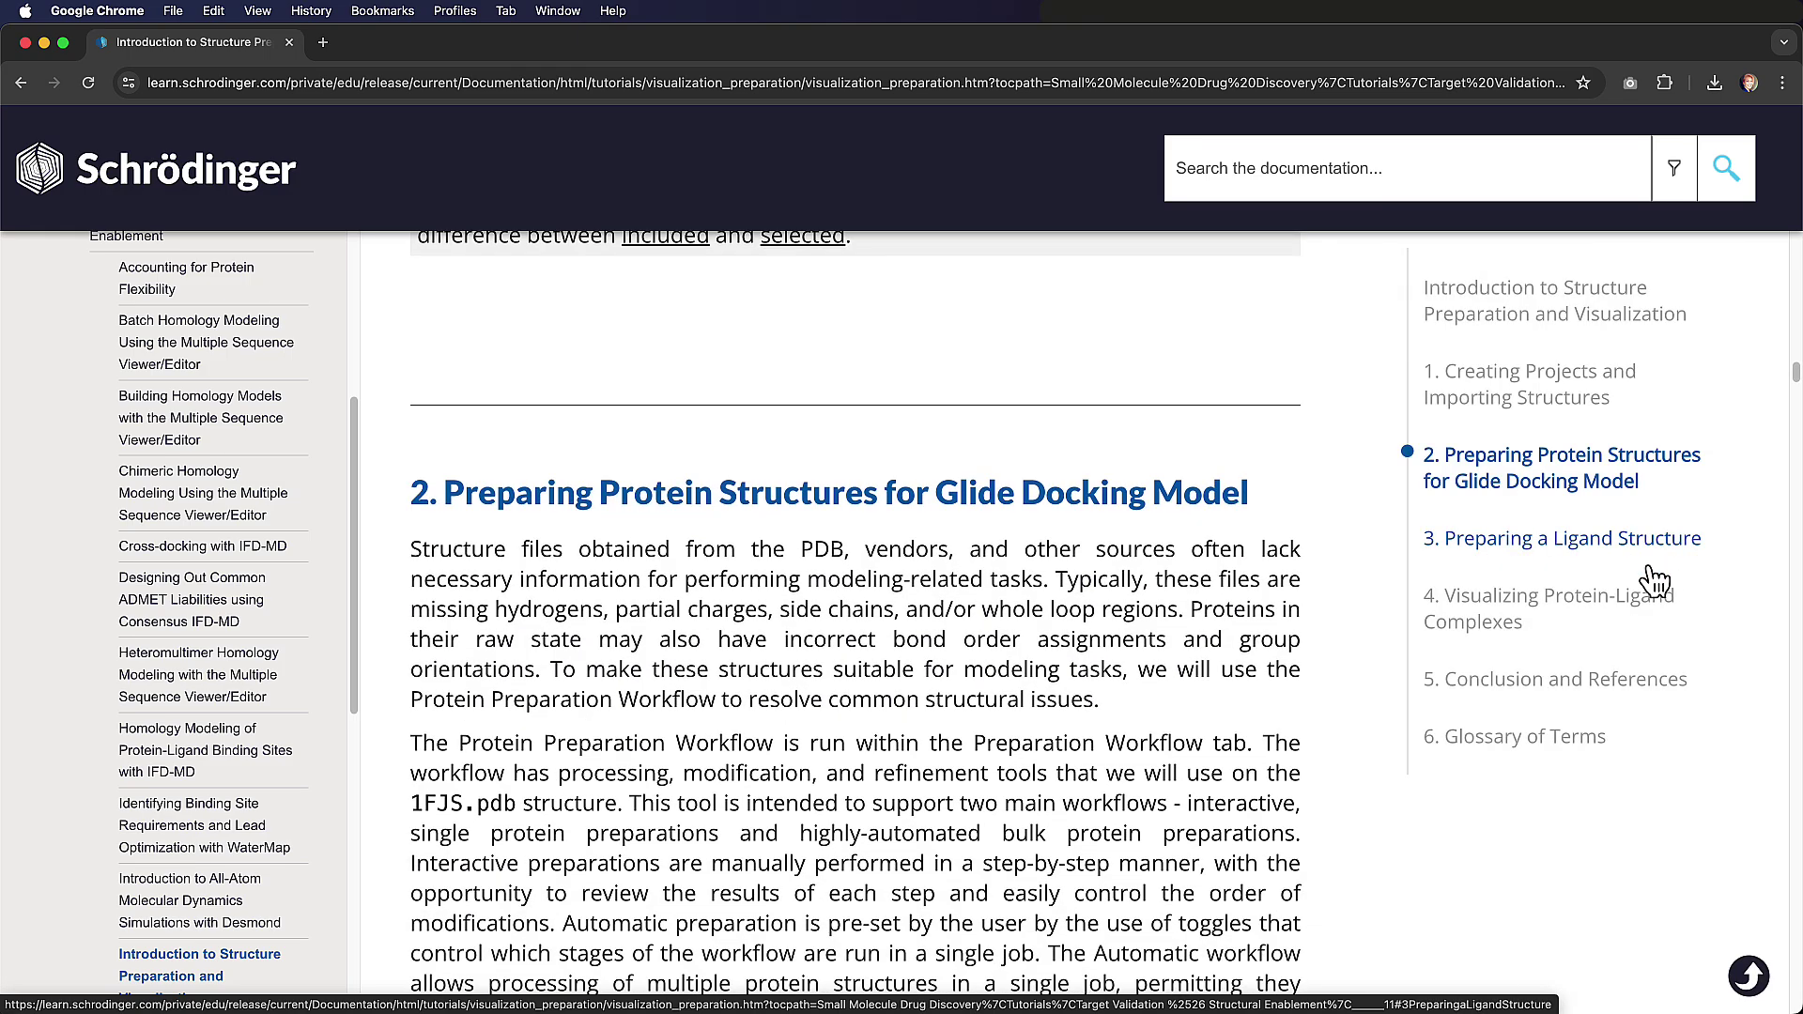
pyautogui.scroll(-6, 1378, 539)
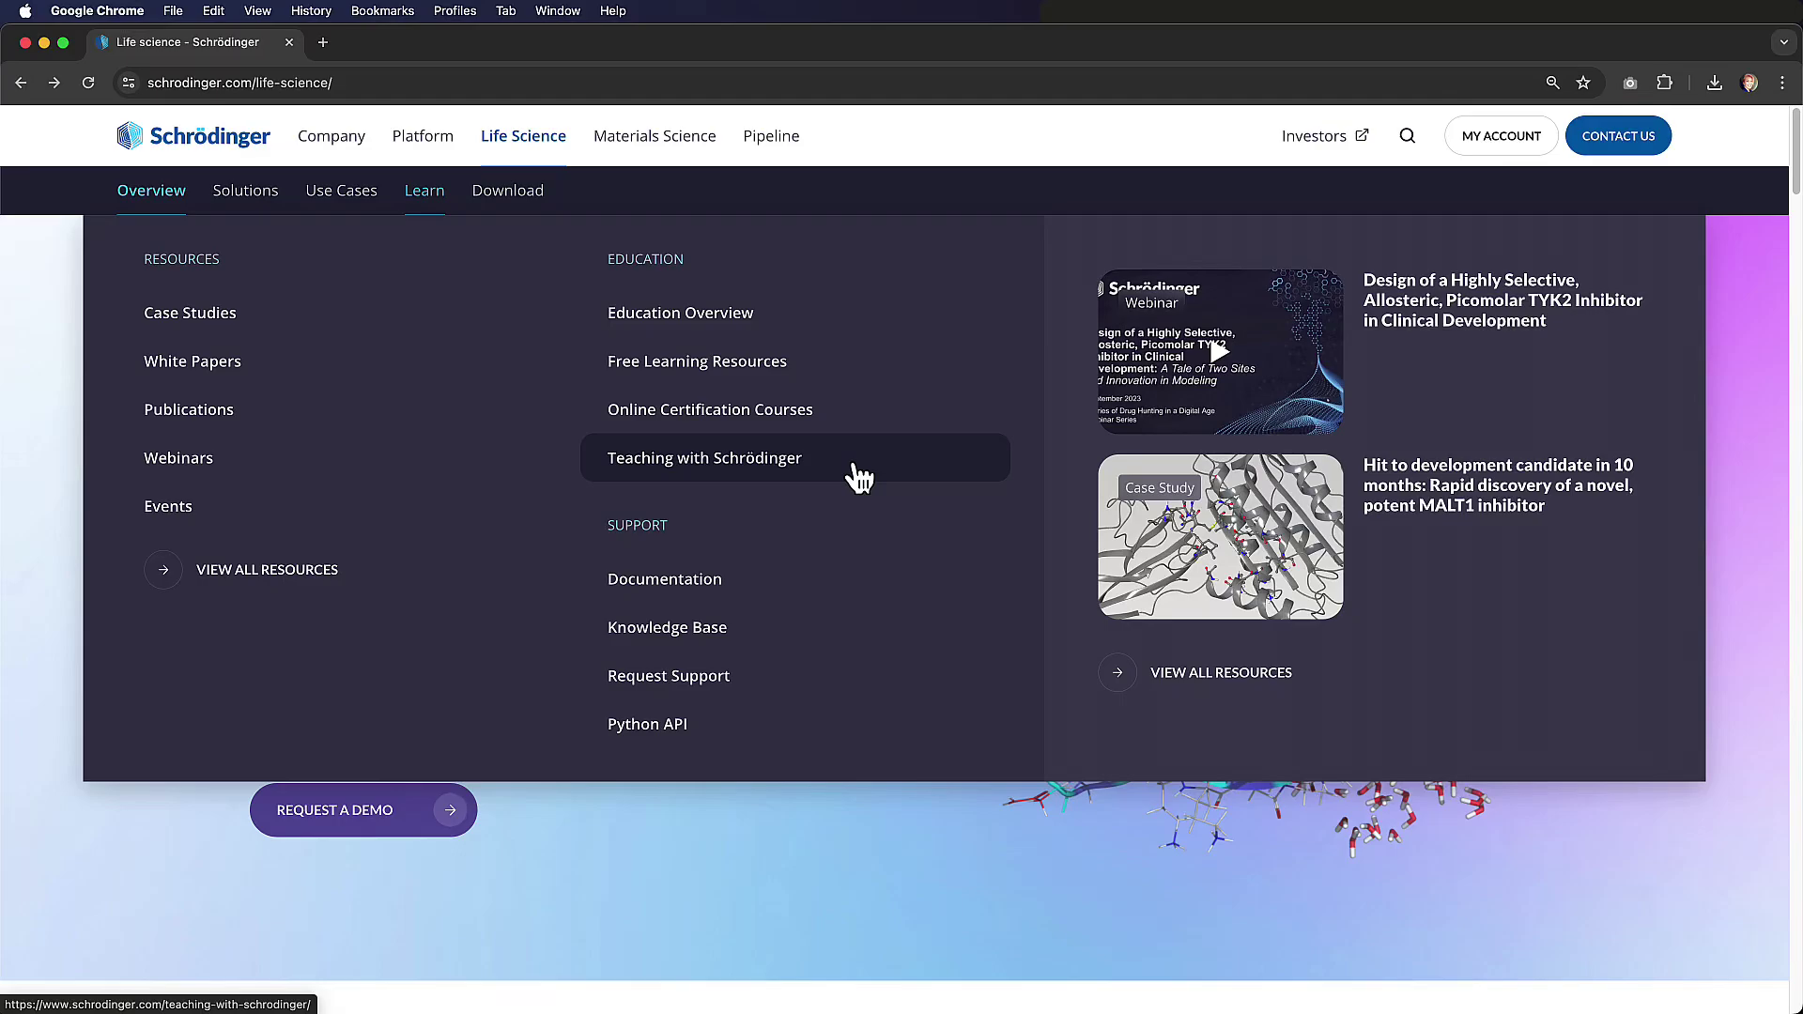
pyautogui.click(860, 459)
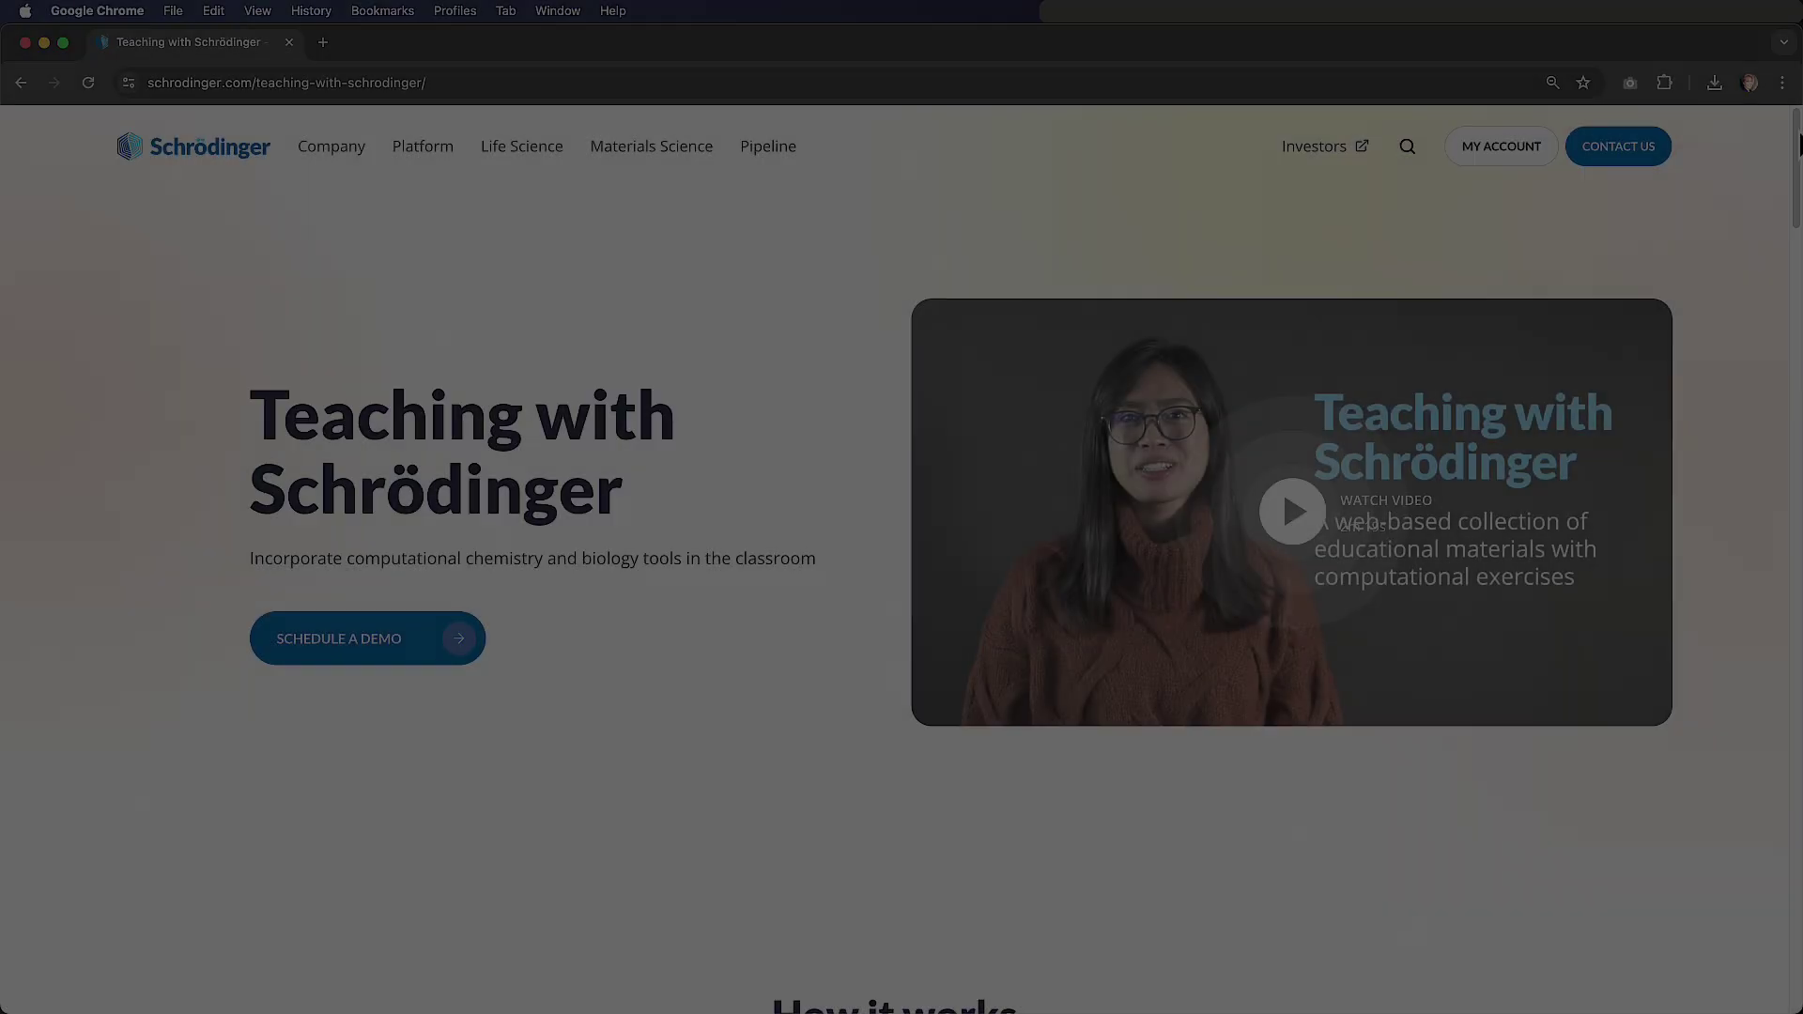
pyautogui.scroll(-4, 902, 564)
pyautogui.scroll(-15, 1796, 385)
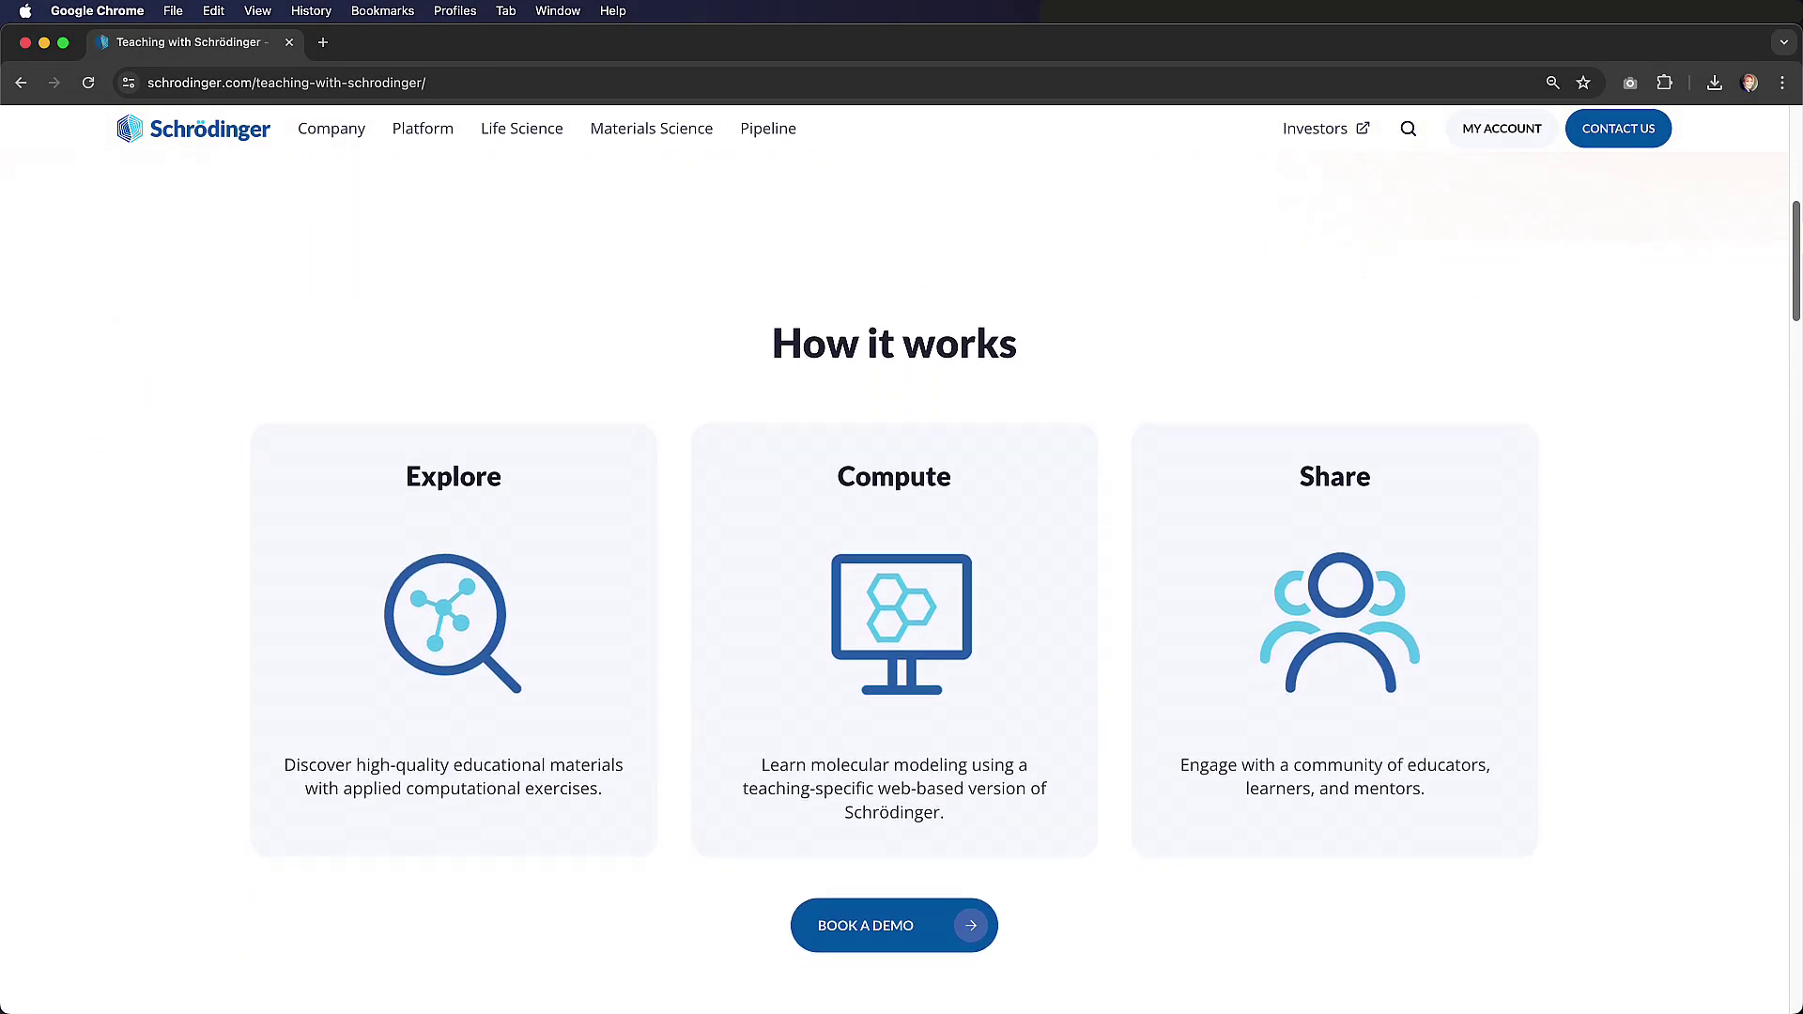
pyautogui.scroll(-1, 1795, 385)
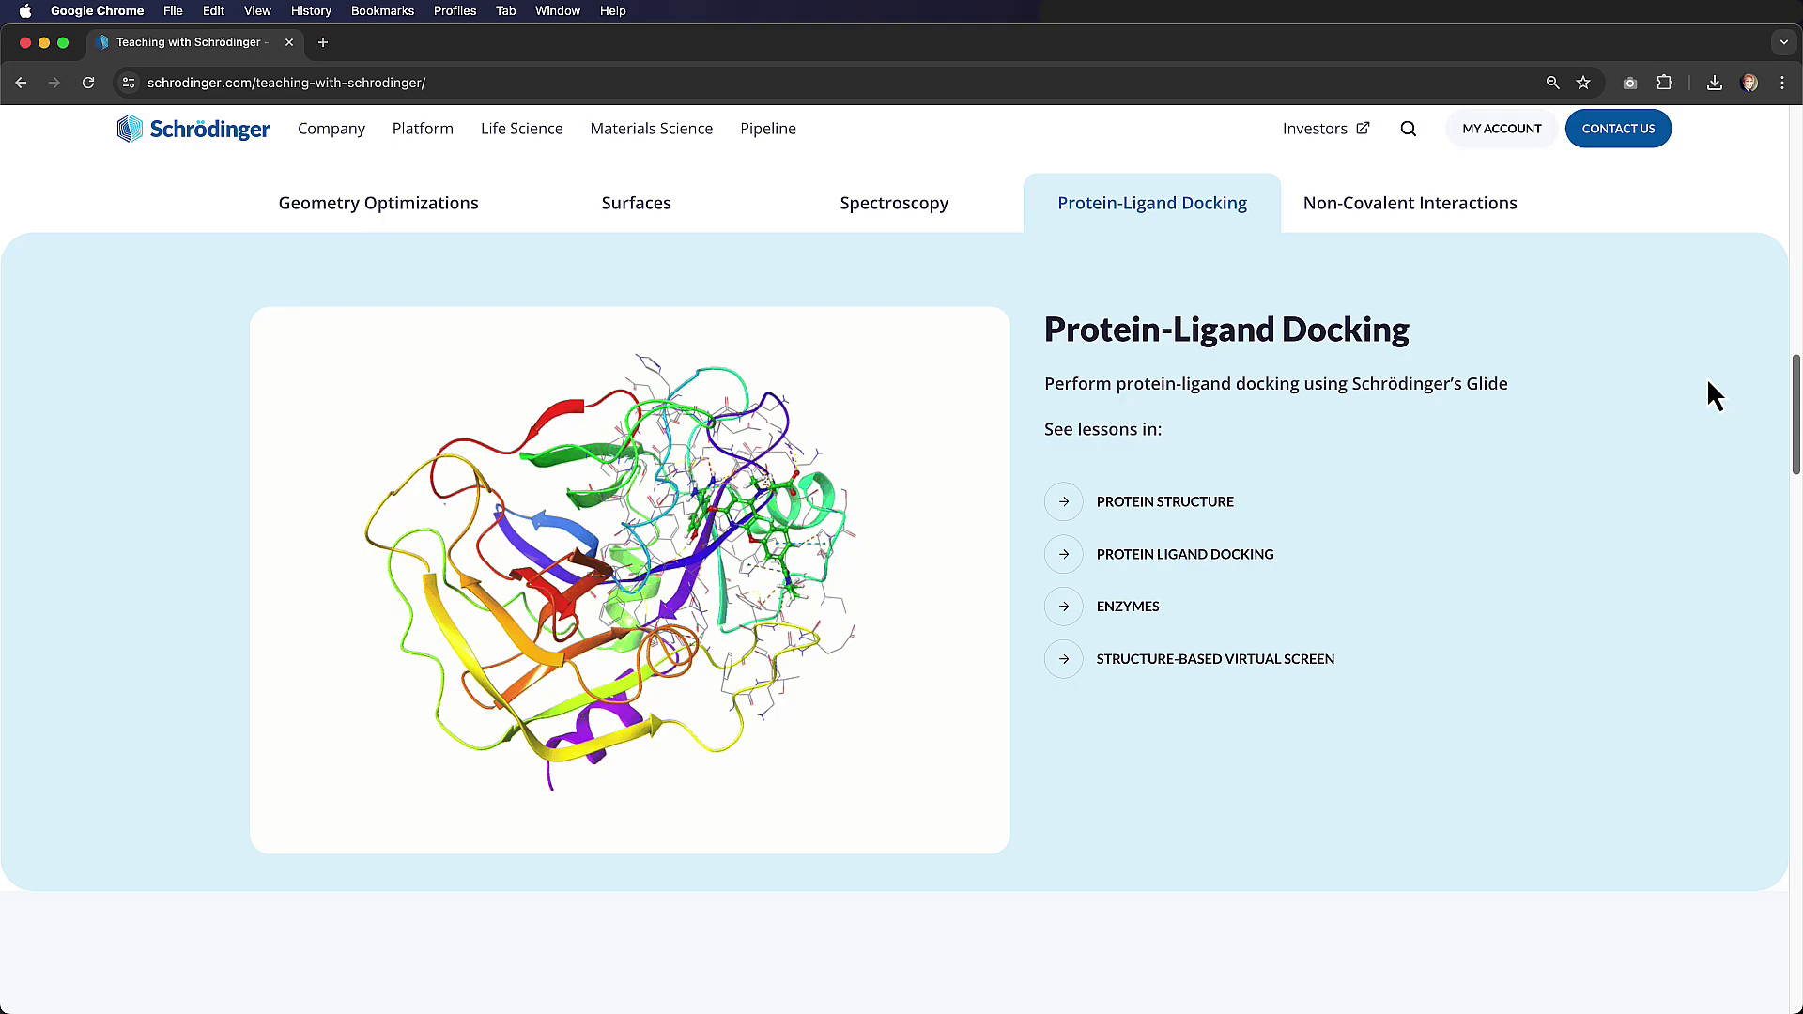
# Back in PyMOL, examine the ligand in the binding site, hiding and reshowing the 1FJS_prepared_dry and 1FJS_cognate_ligand objects in turn
pyautogui.click(1099, 574)
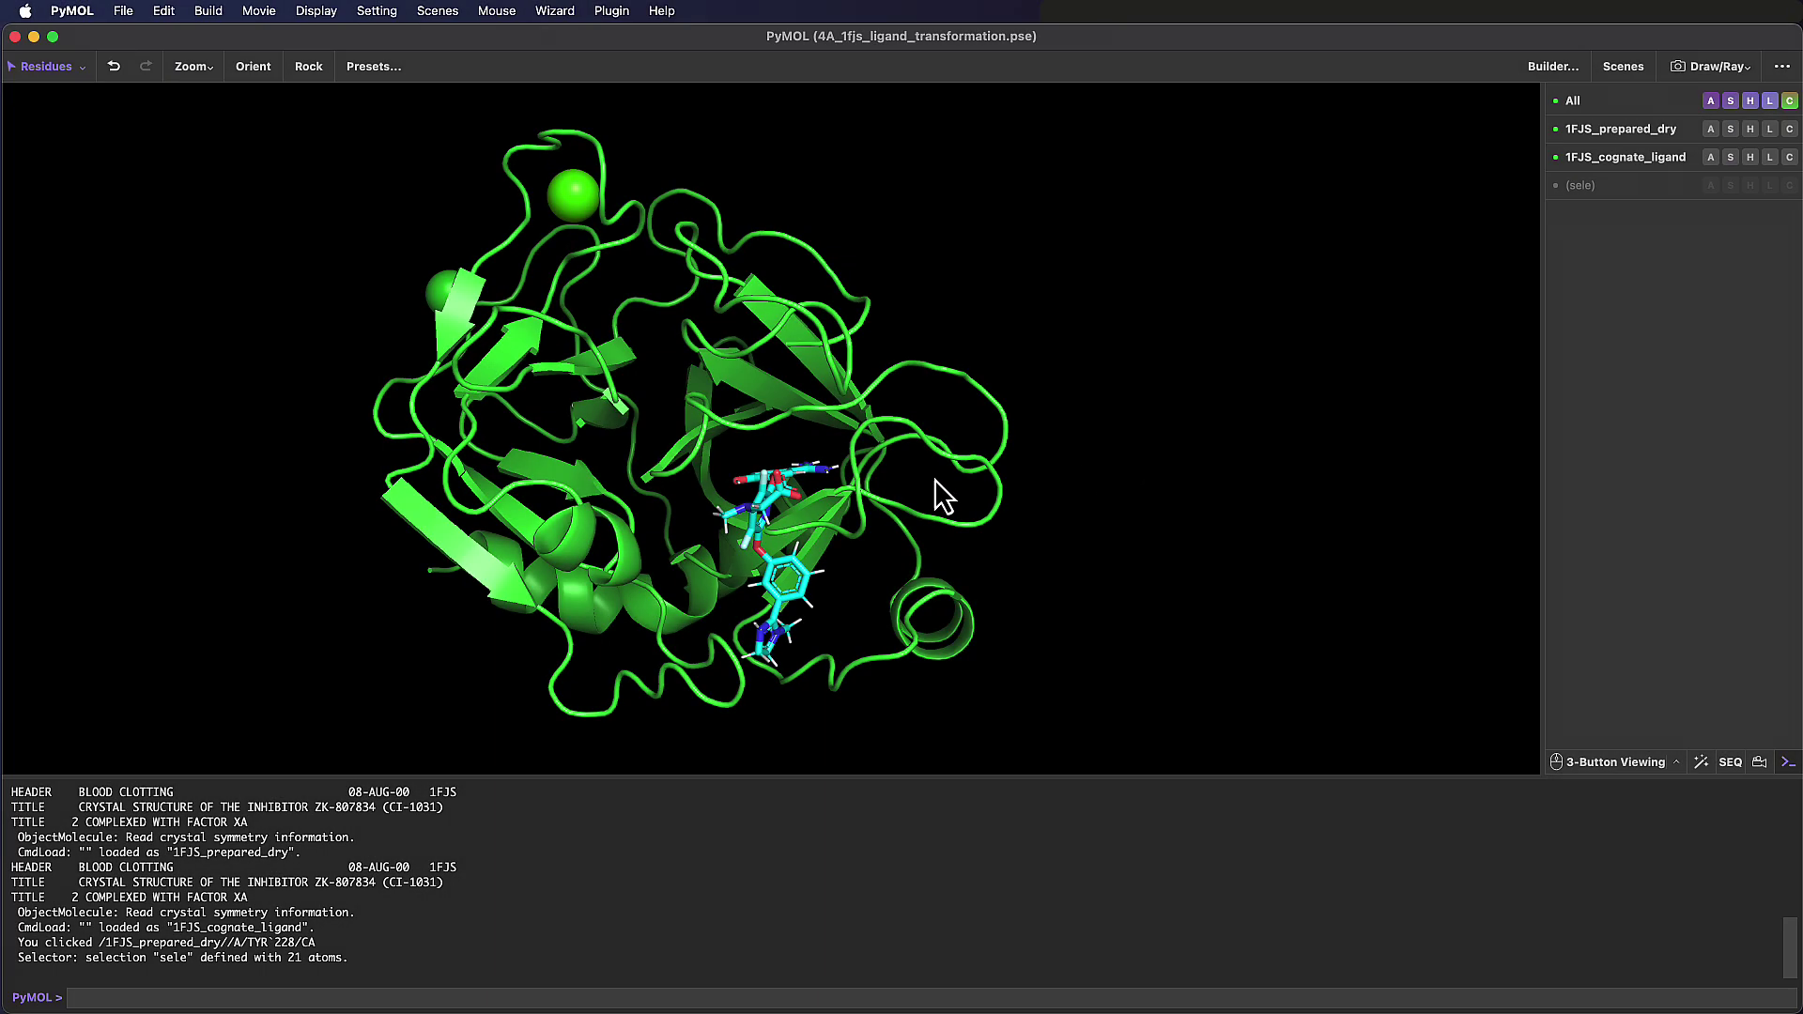
pyautogui.moveTo(934, 479); pyautogui.dragTo(873, 444)
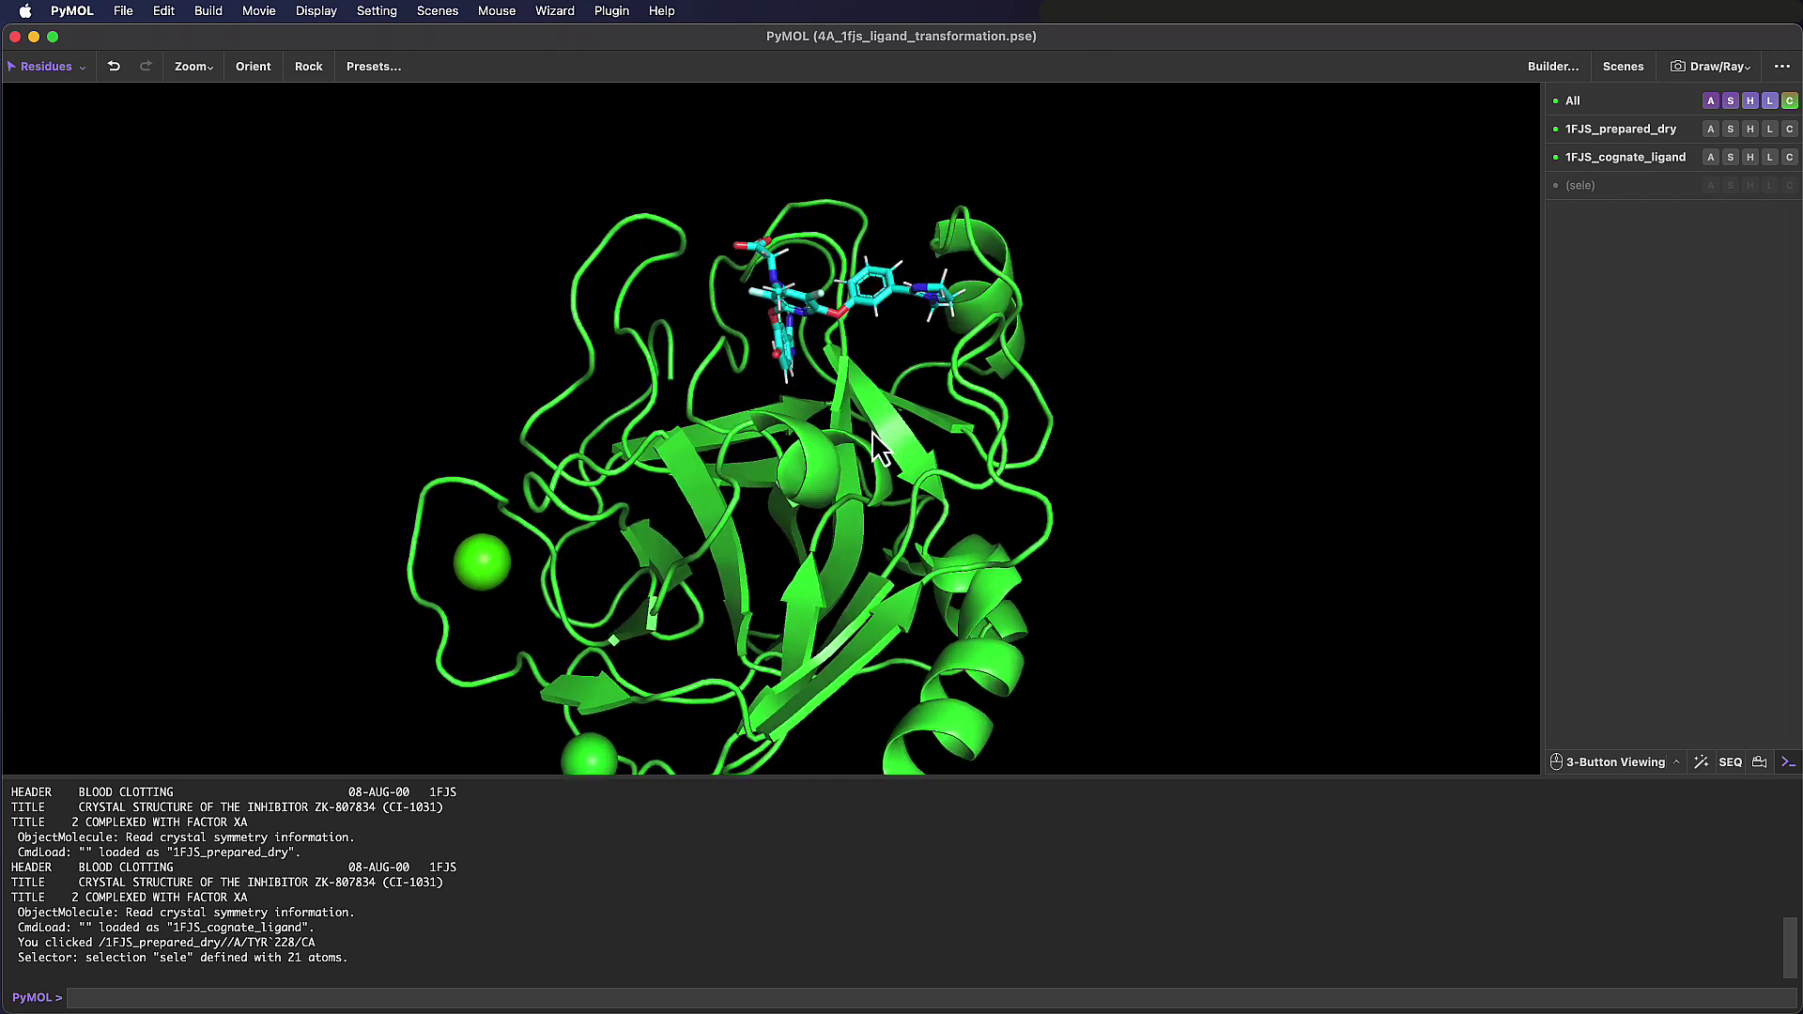
pyautogui.moveTo(874, 443); pyautogui.dragTo(825, 554, button='right')
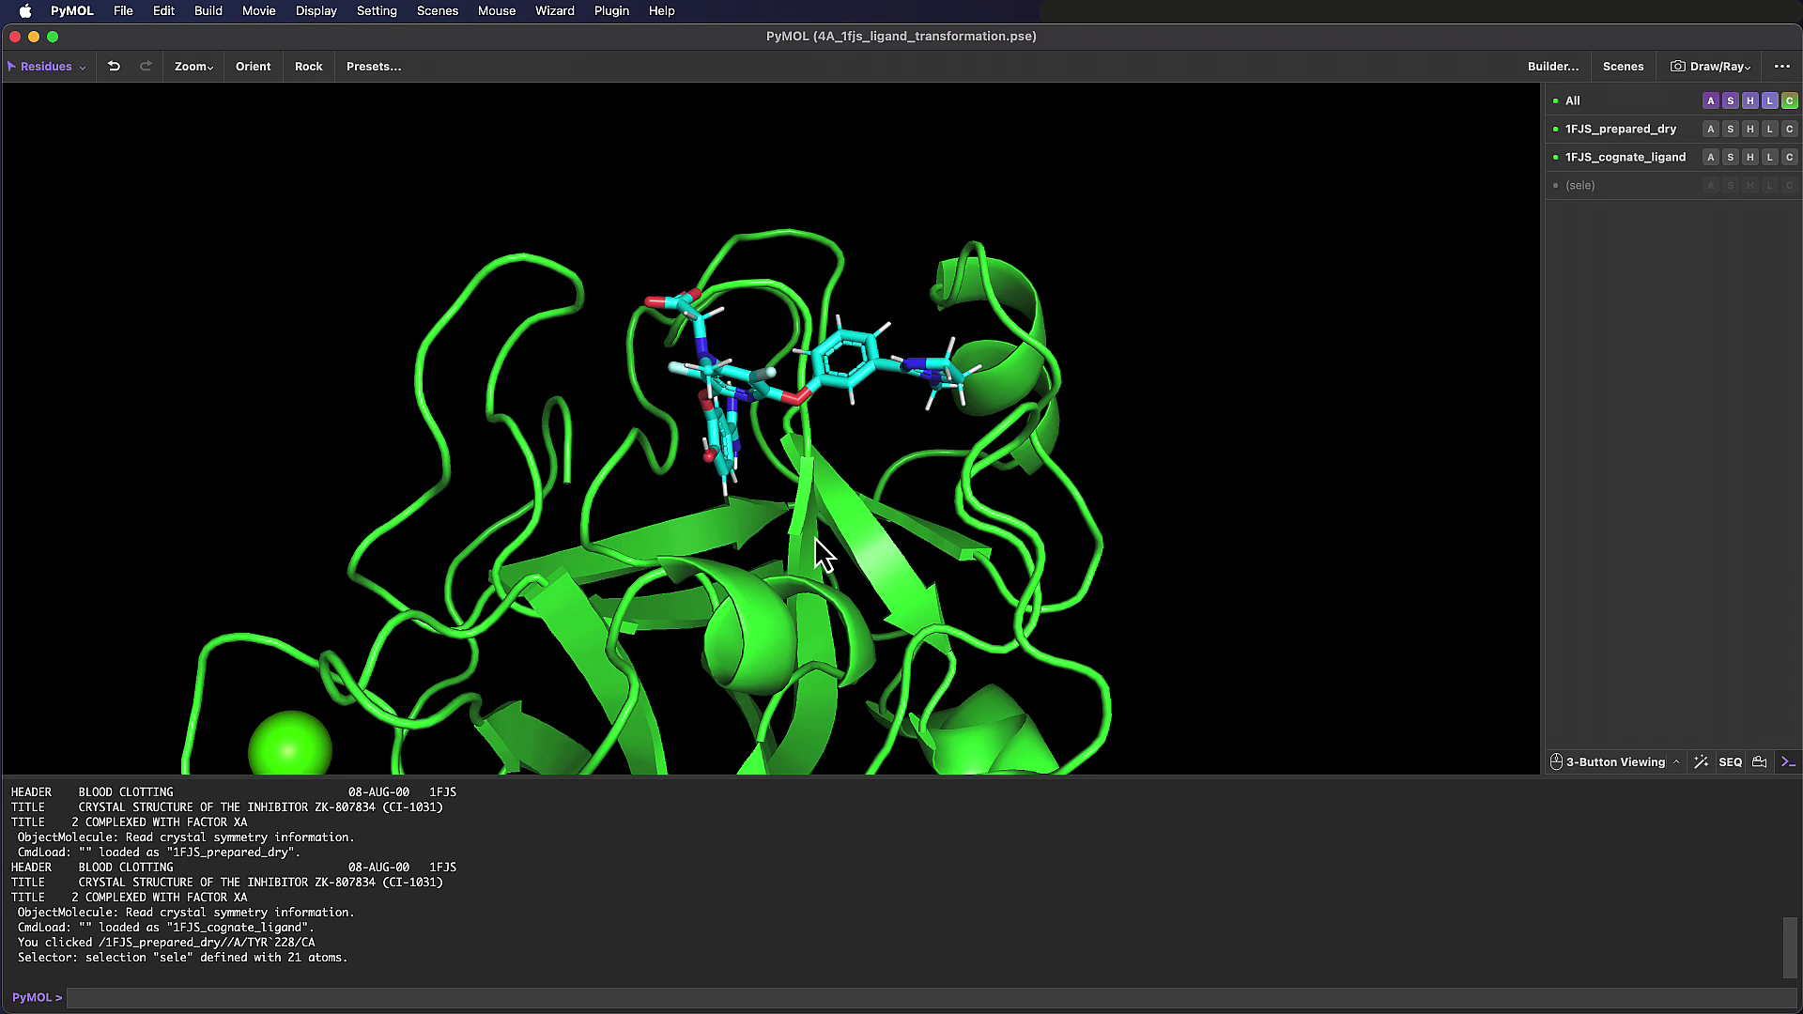
pyautogui.click(1665, 130)
pyautogui.click(1664, 130)
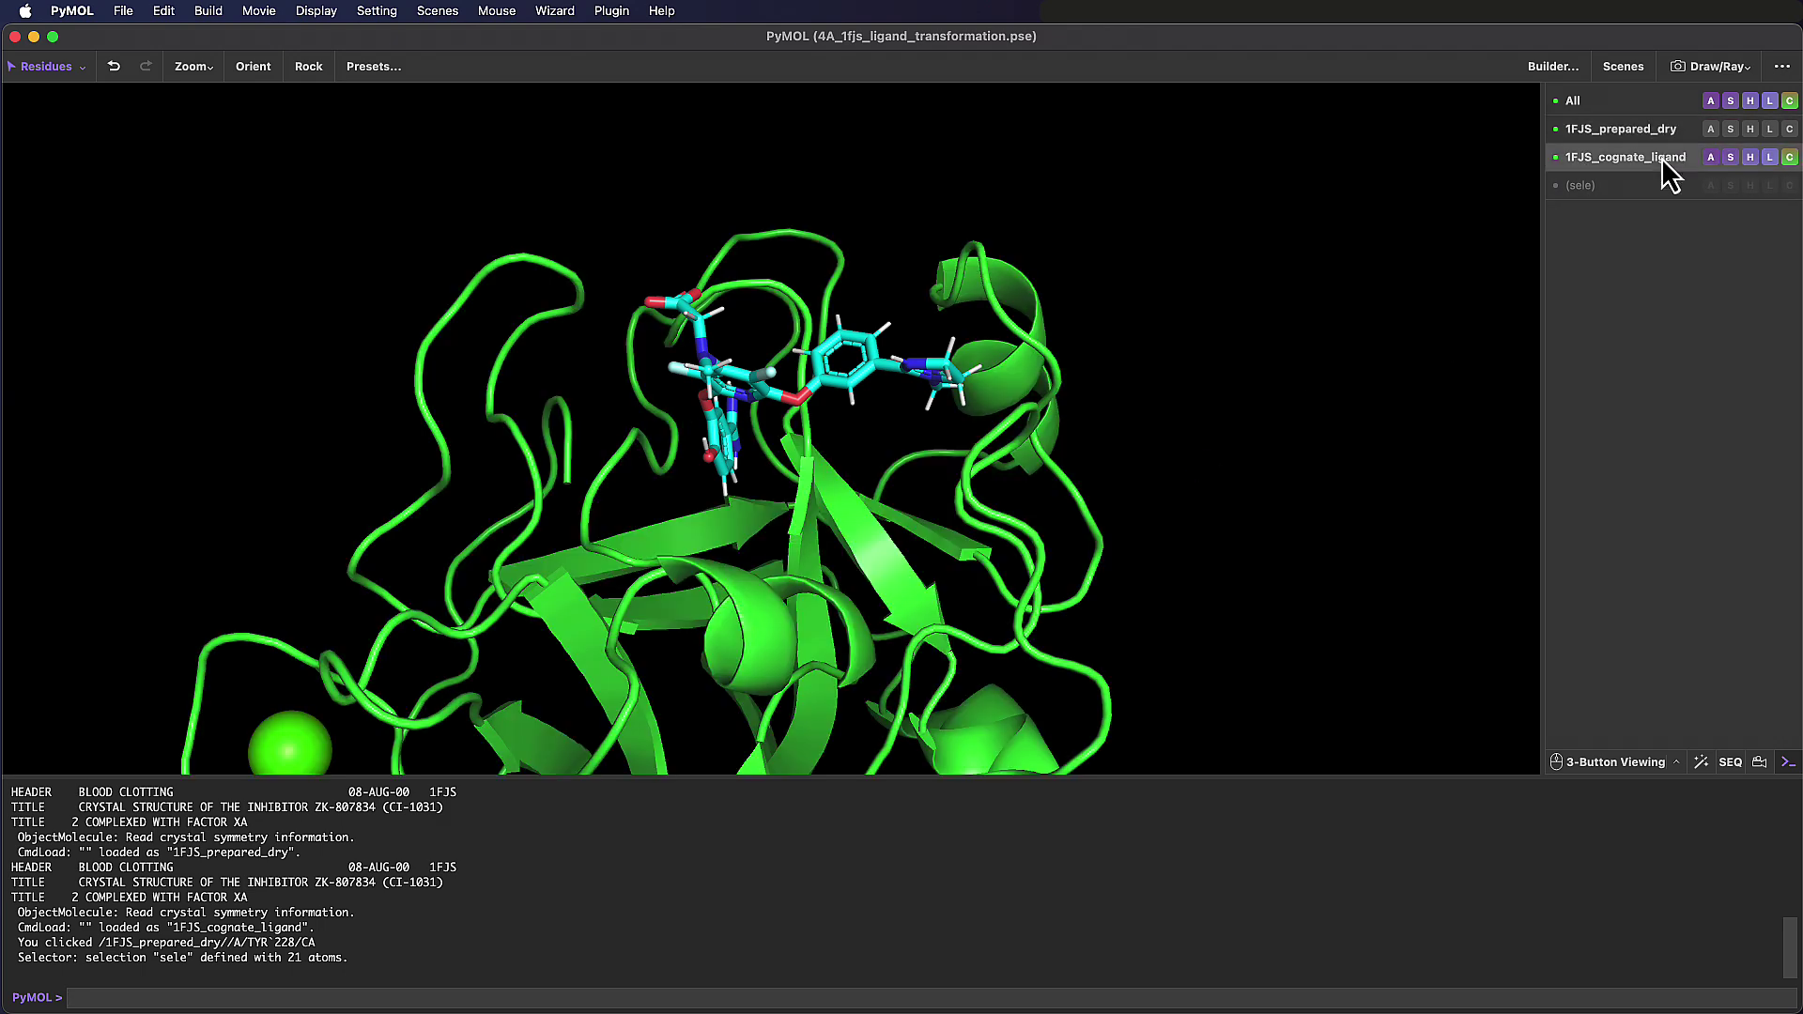
pyautogui.click(1661, 158)
pyautogui.click(1661, 158)
pyautogui.scroll(-5, 835, 417)
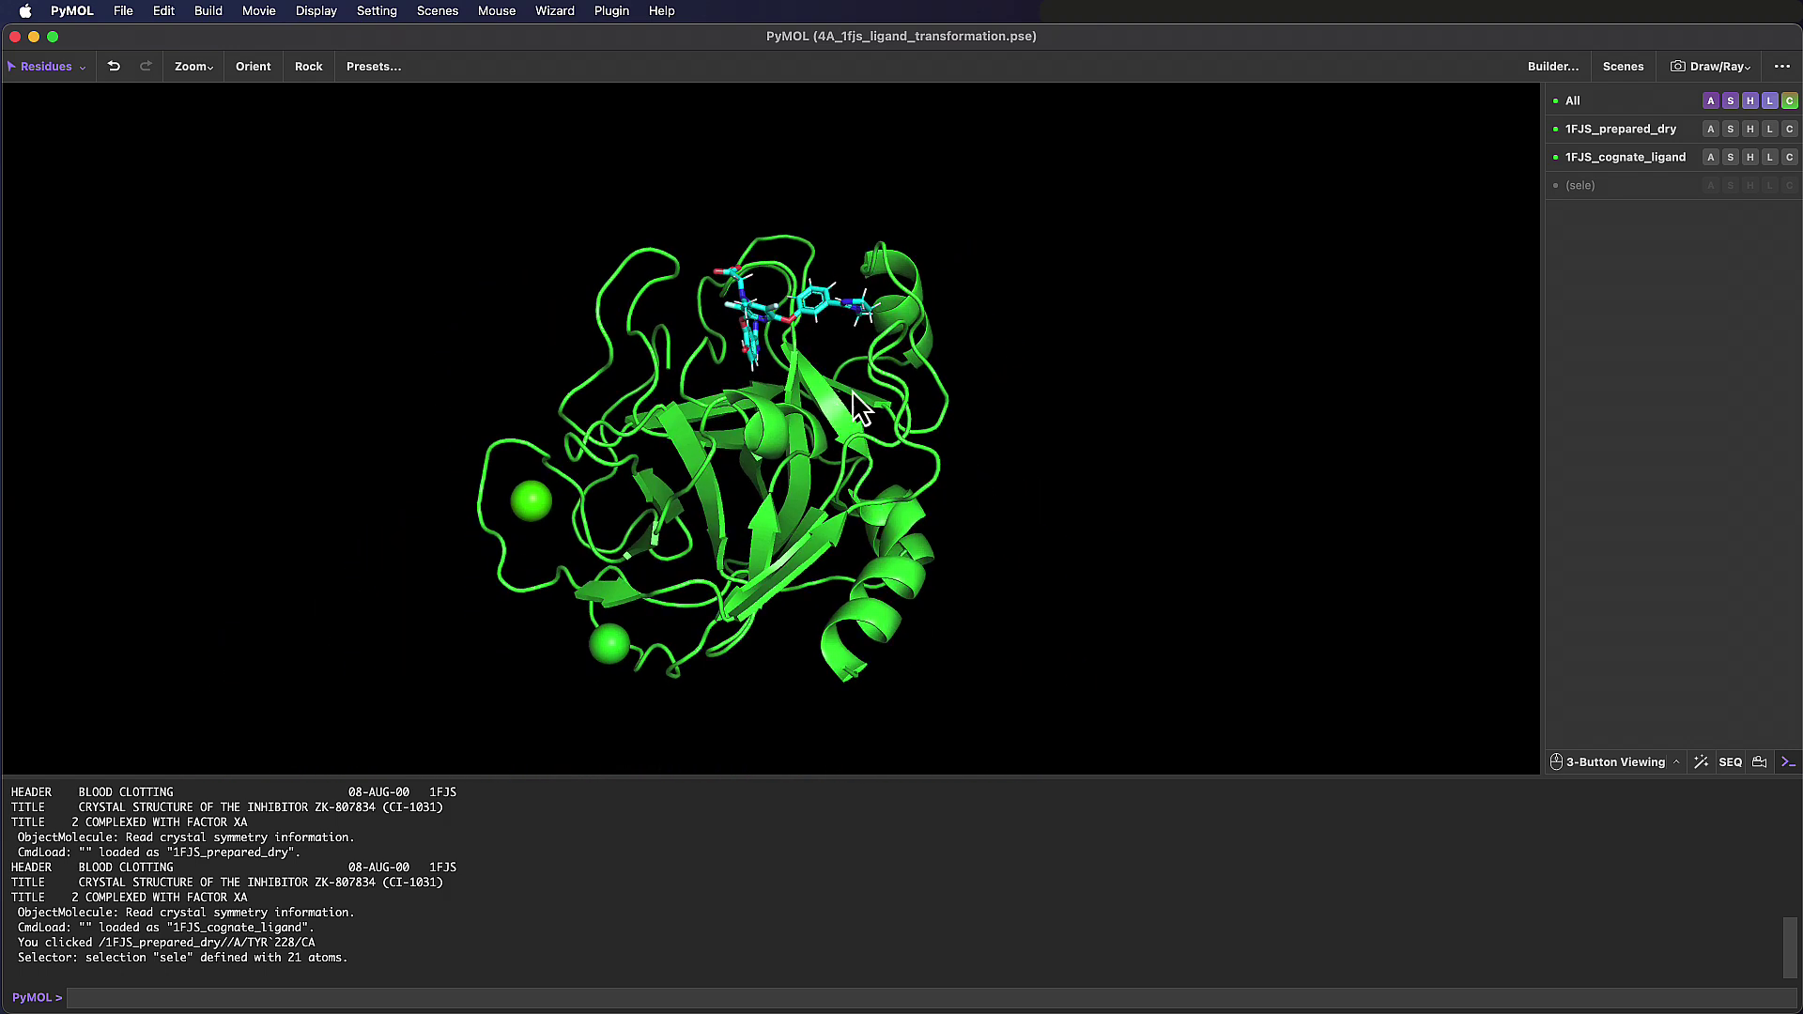
# Show the surface of 1FJS_prepared_dry and color the whole object lightblue from the tints
pyautogui.click(1731, 131)
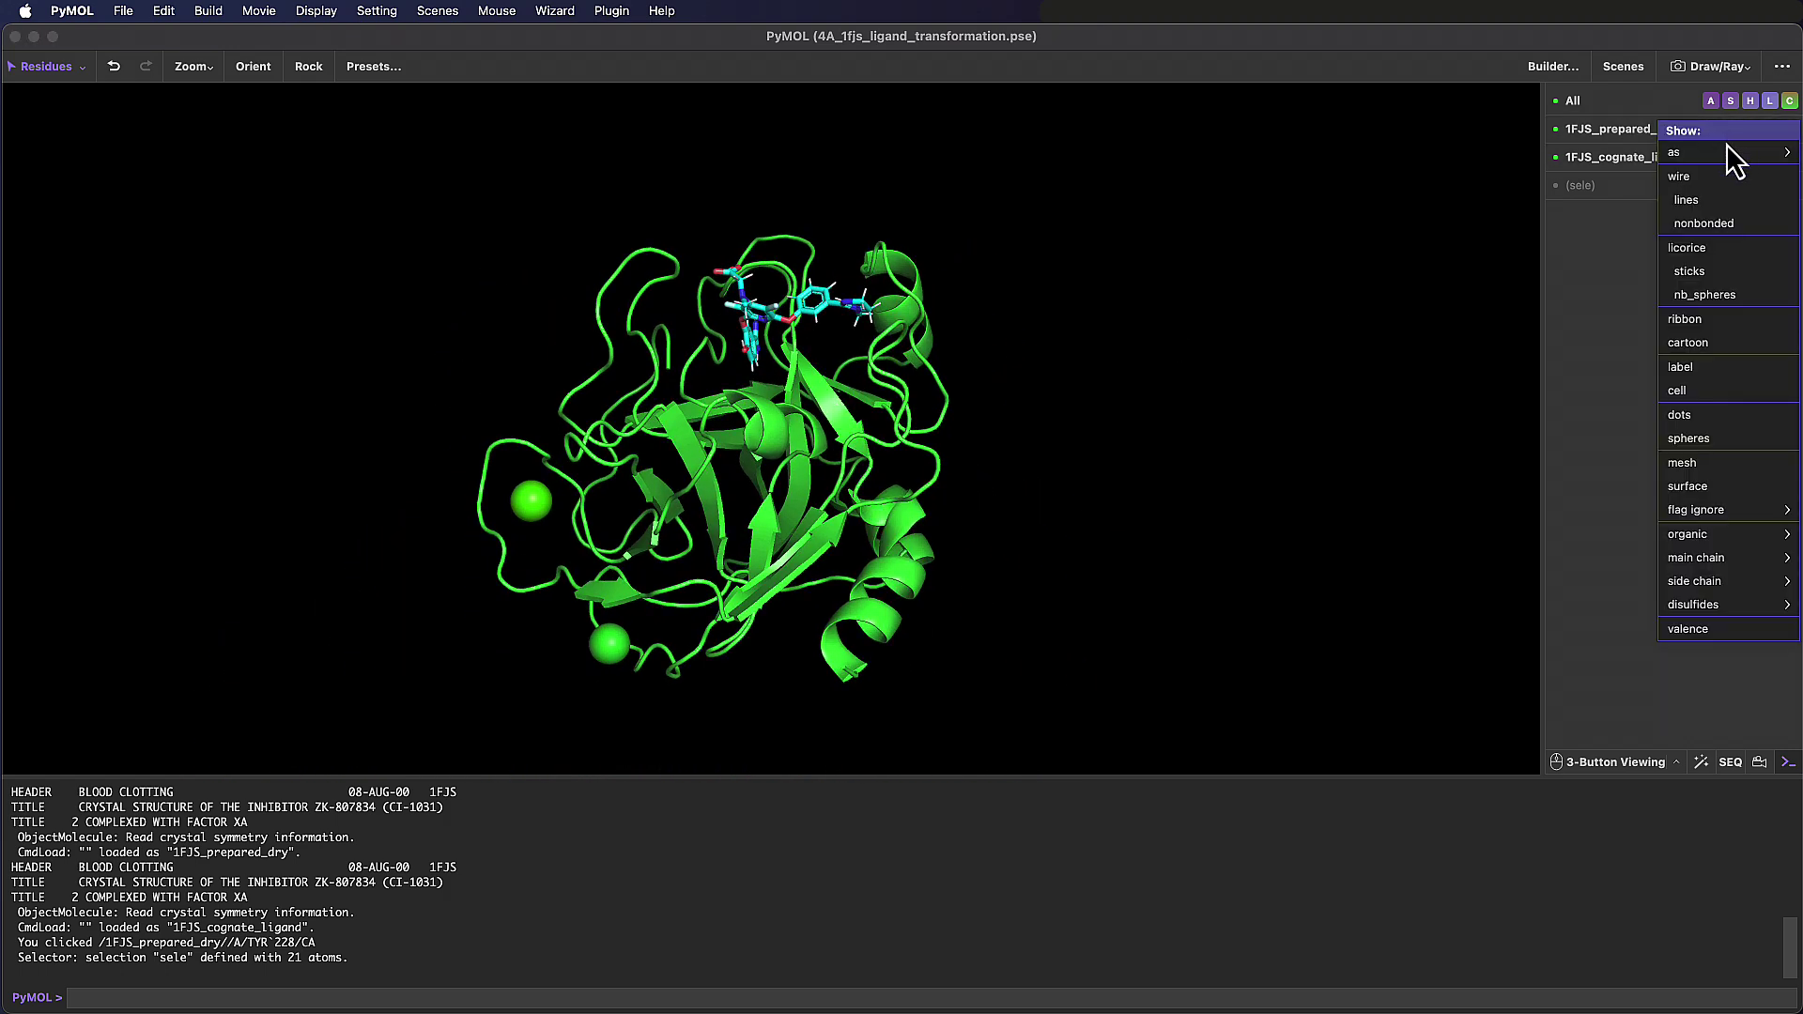
pyautogui.click(1723, 488)
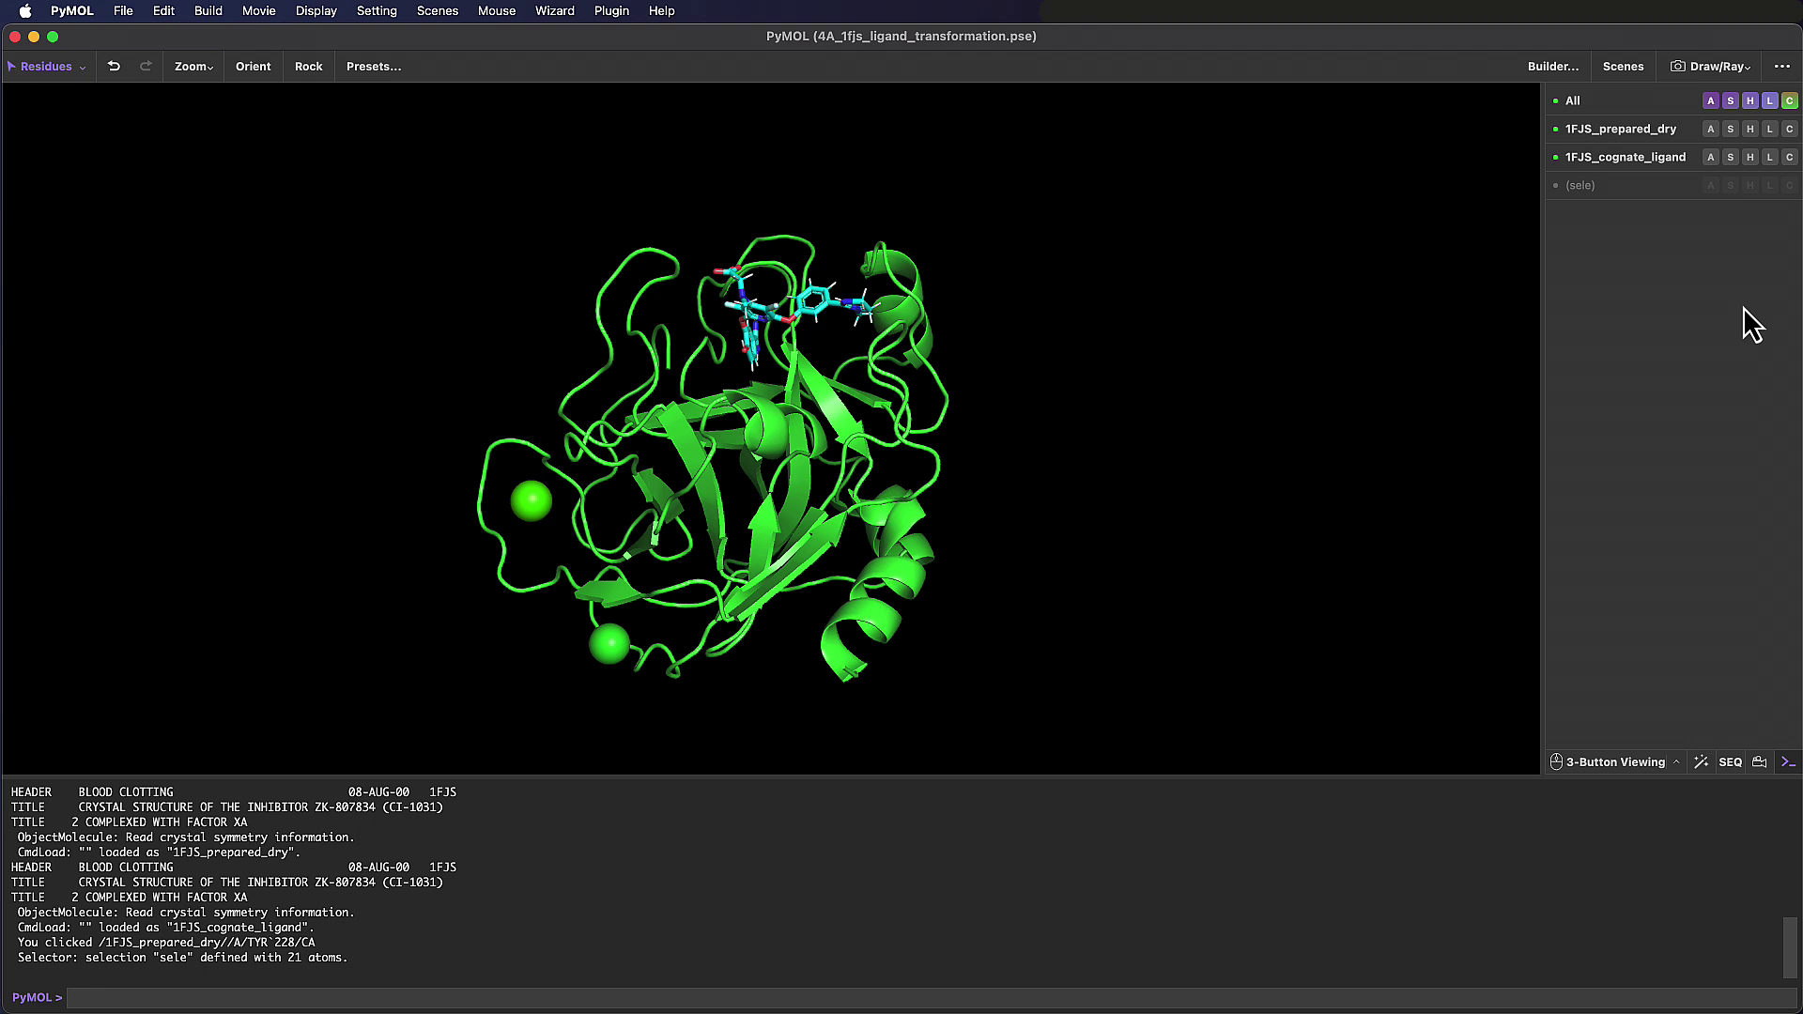
pyautogui.click(1789, 130)
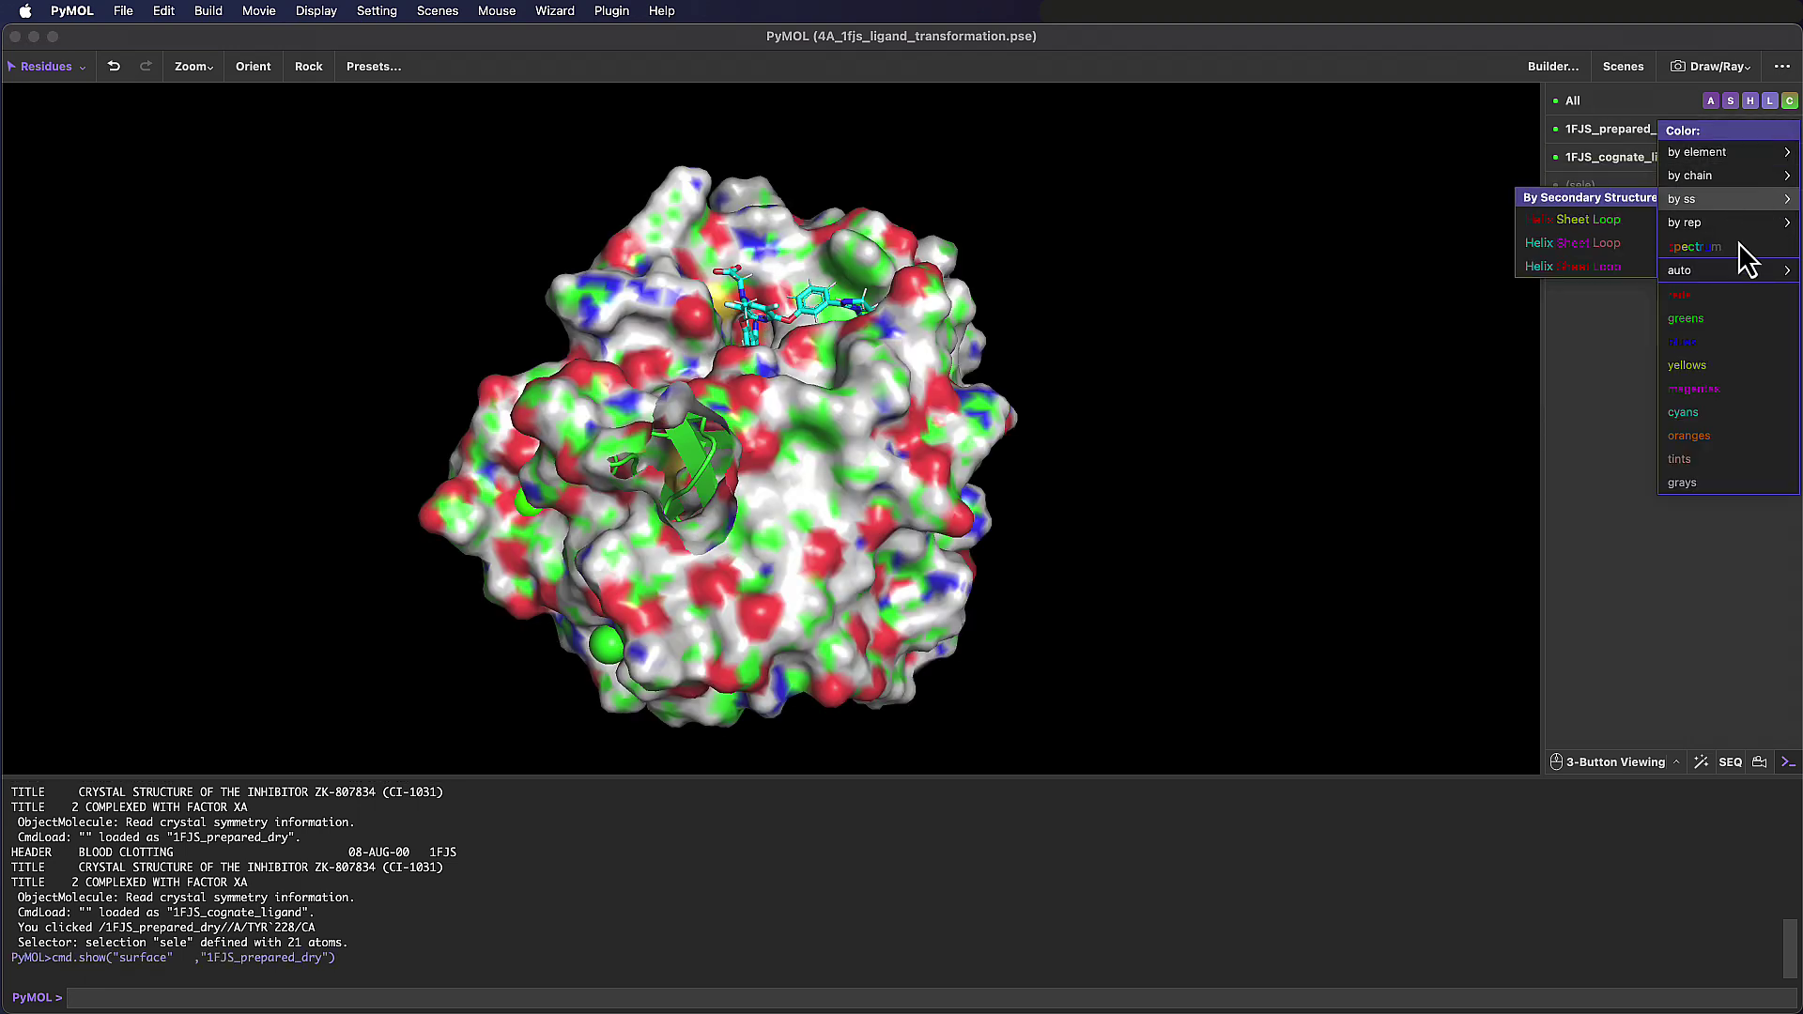
pyautogui.moveTo(1672, 460)
pyautogui.click(1581, 527)
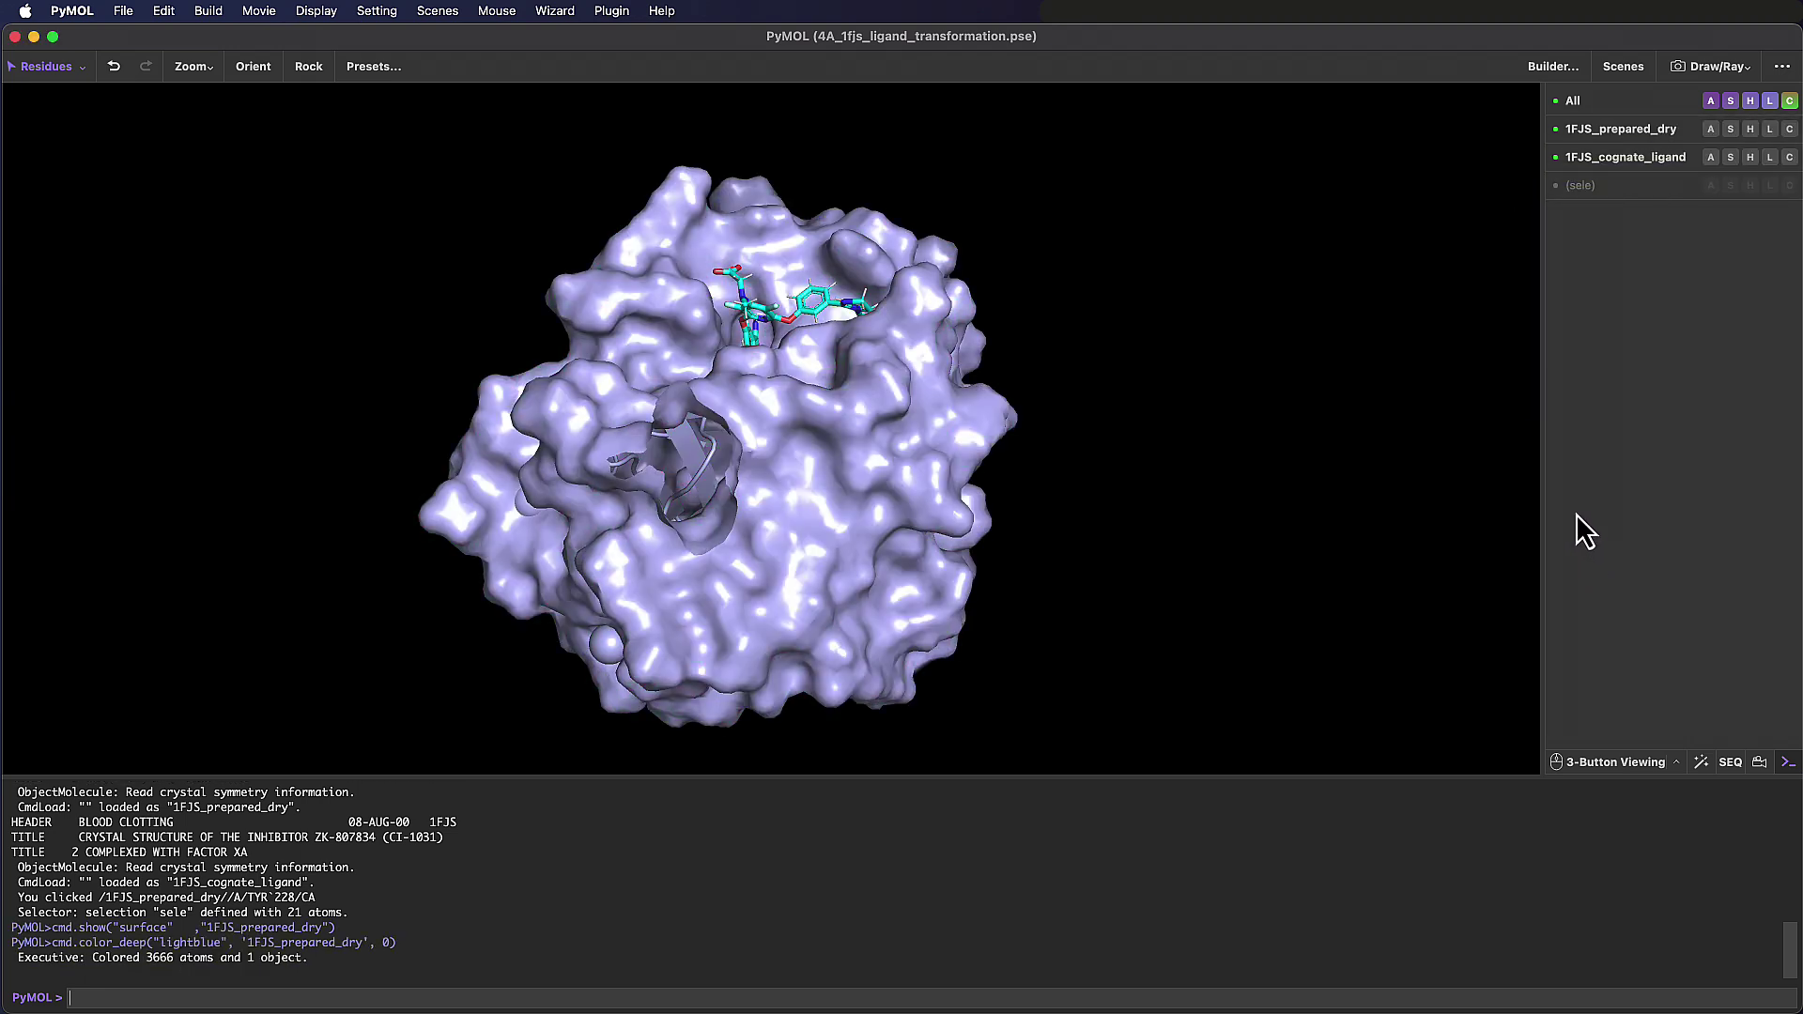
# Set the surface transparency to 20% so the protein cartoon shows through
pyautogui.click(377, 12)
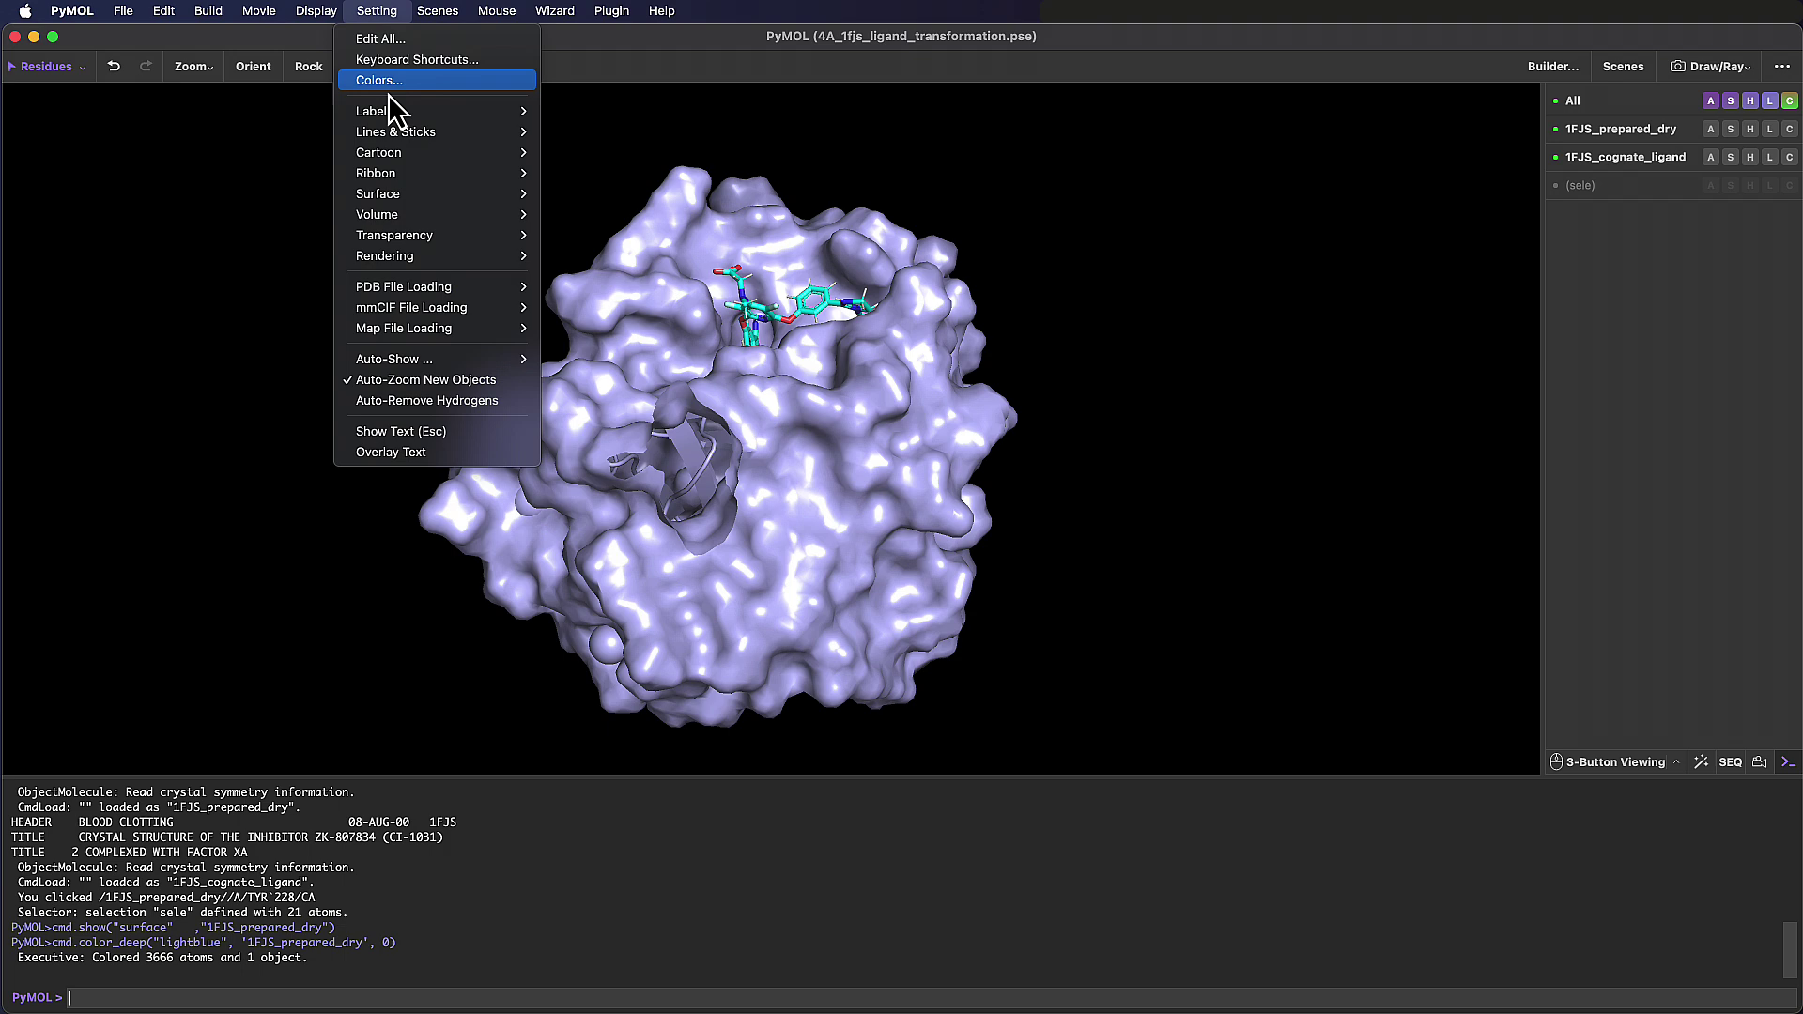
pyautogui.moveTo(495, 237)
pyautogui.moveTo(645, 246)
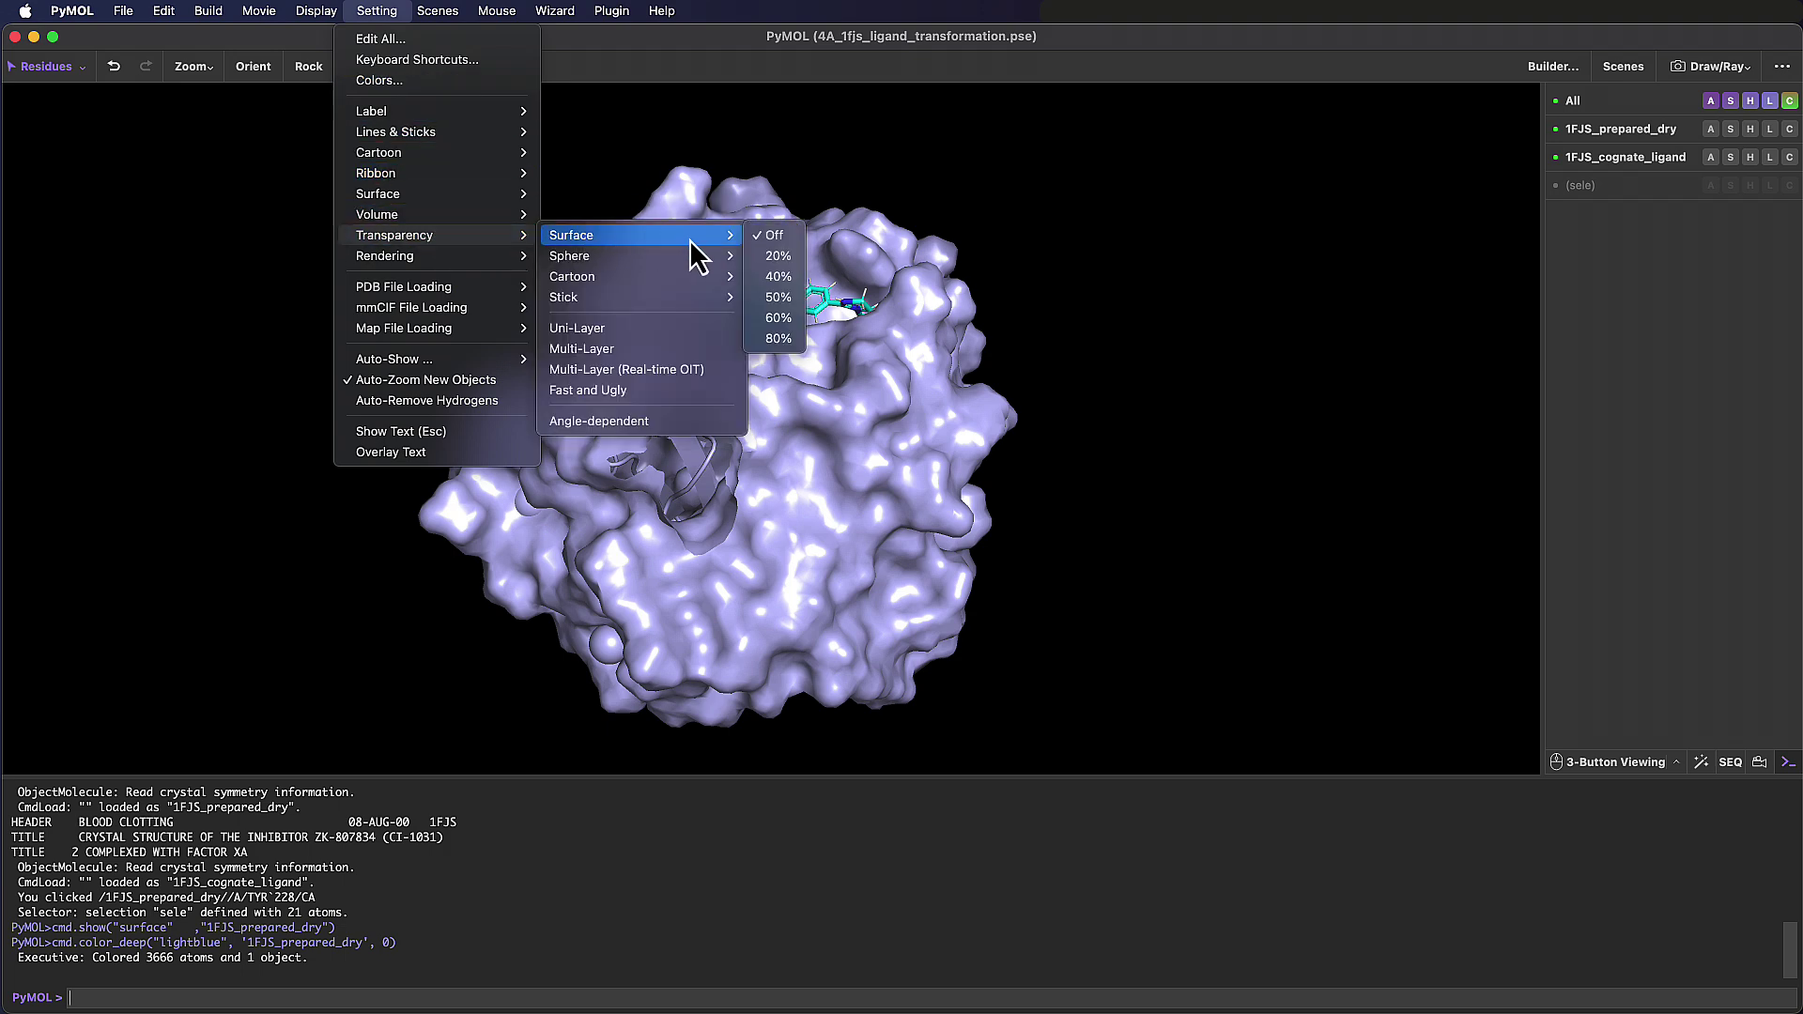
pyautogui.click(776, 259)
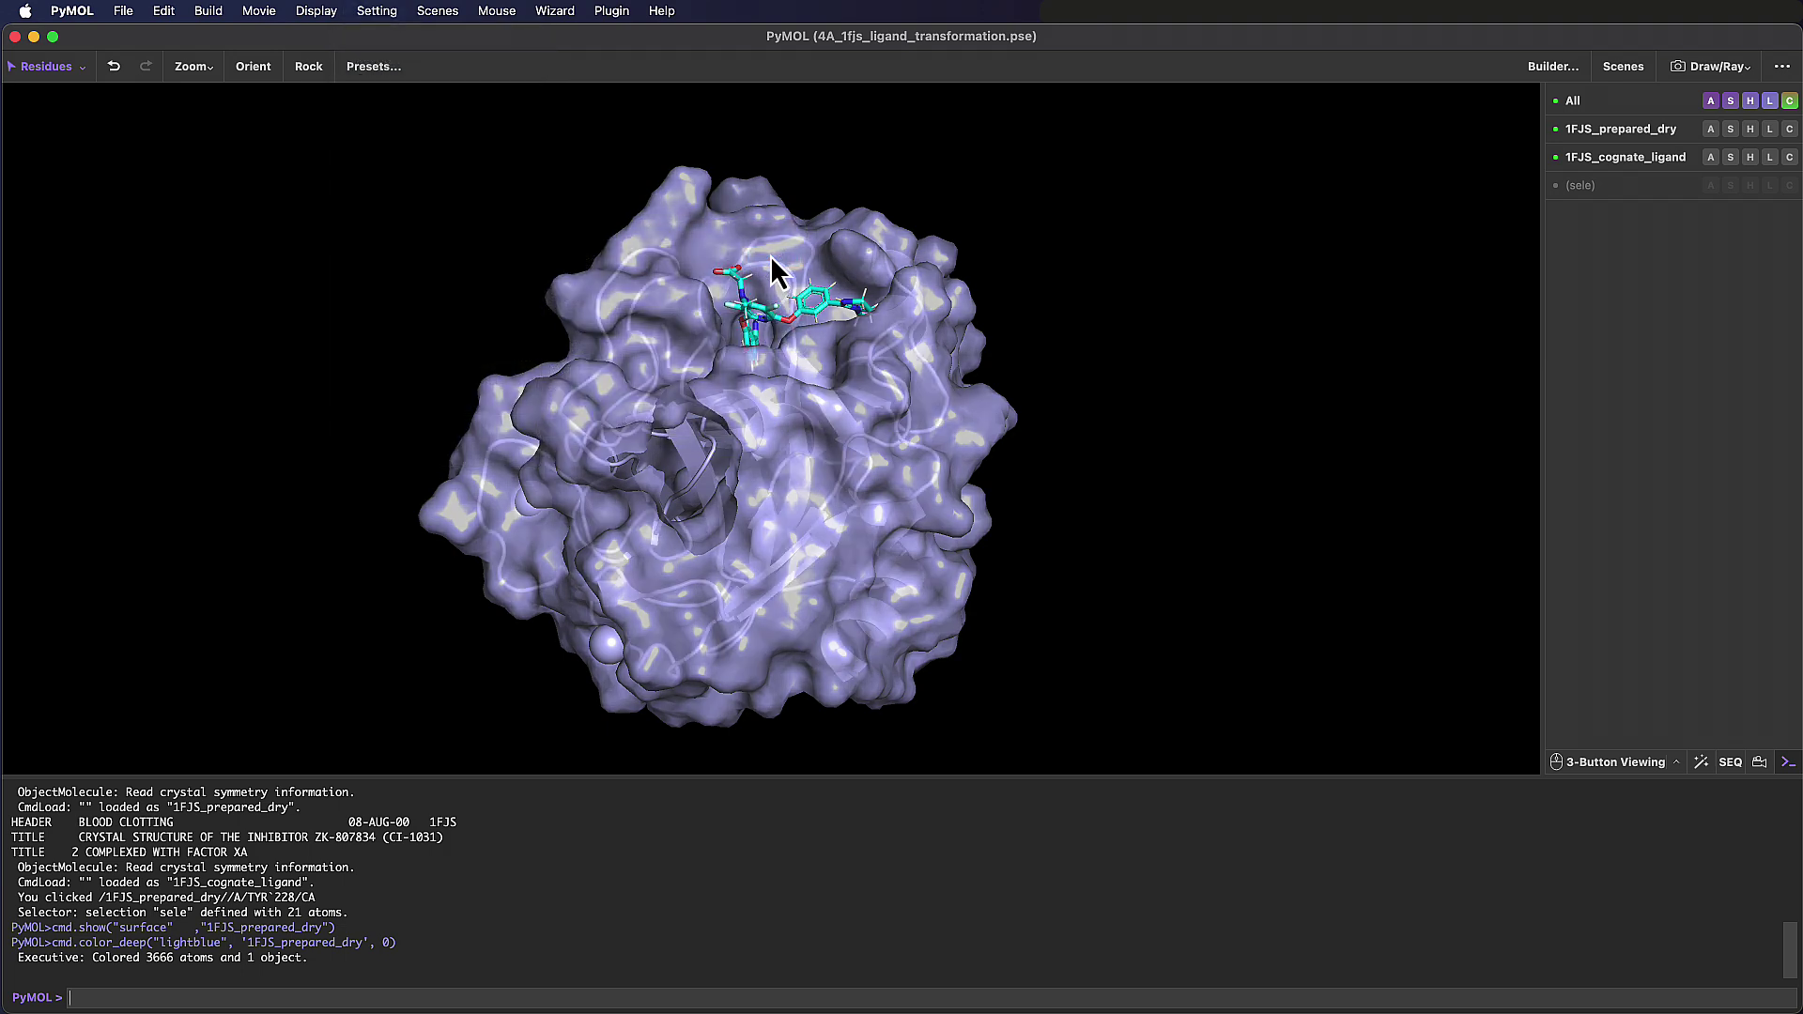
pyautogui.moveTo(748, 374); pyautogui.dragTo(741, 347)
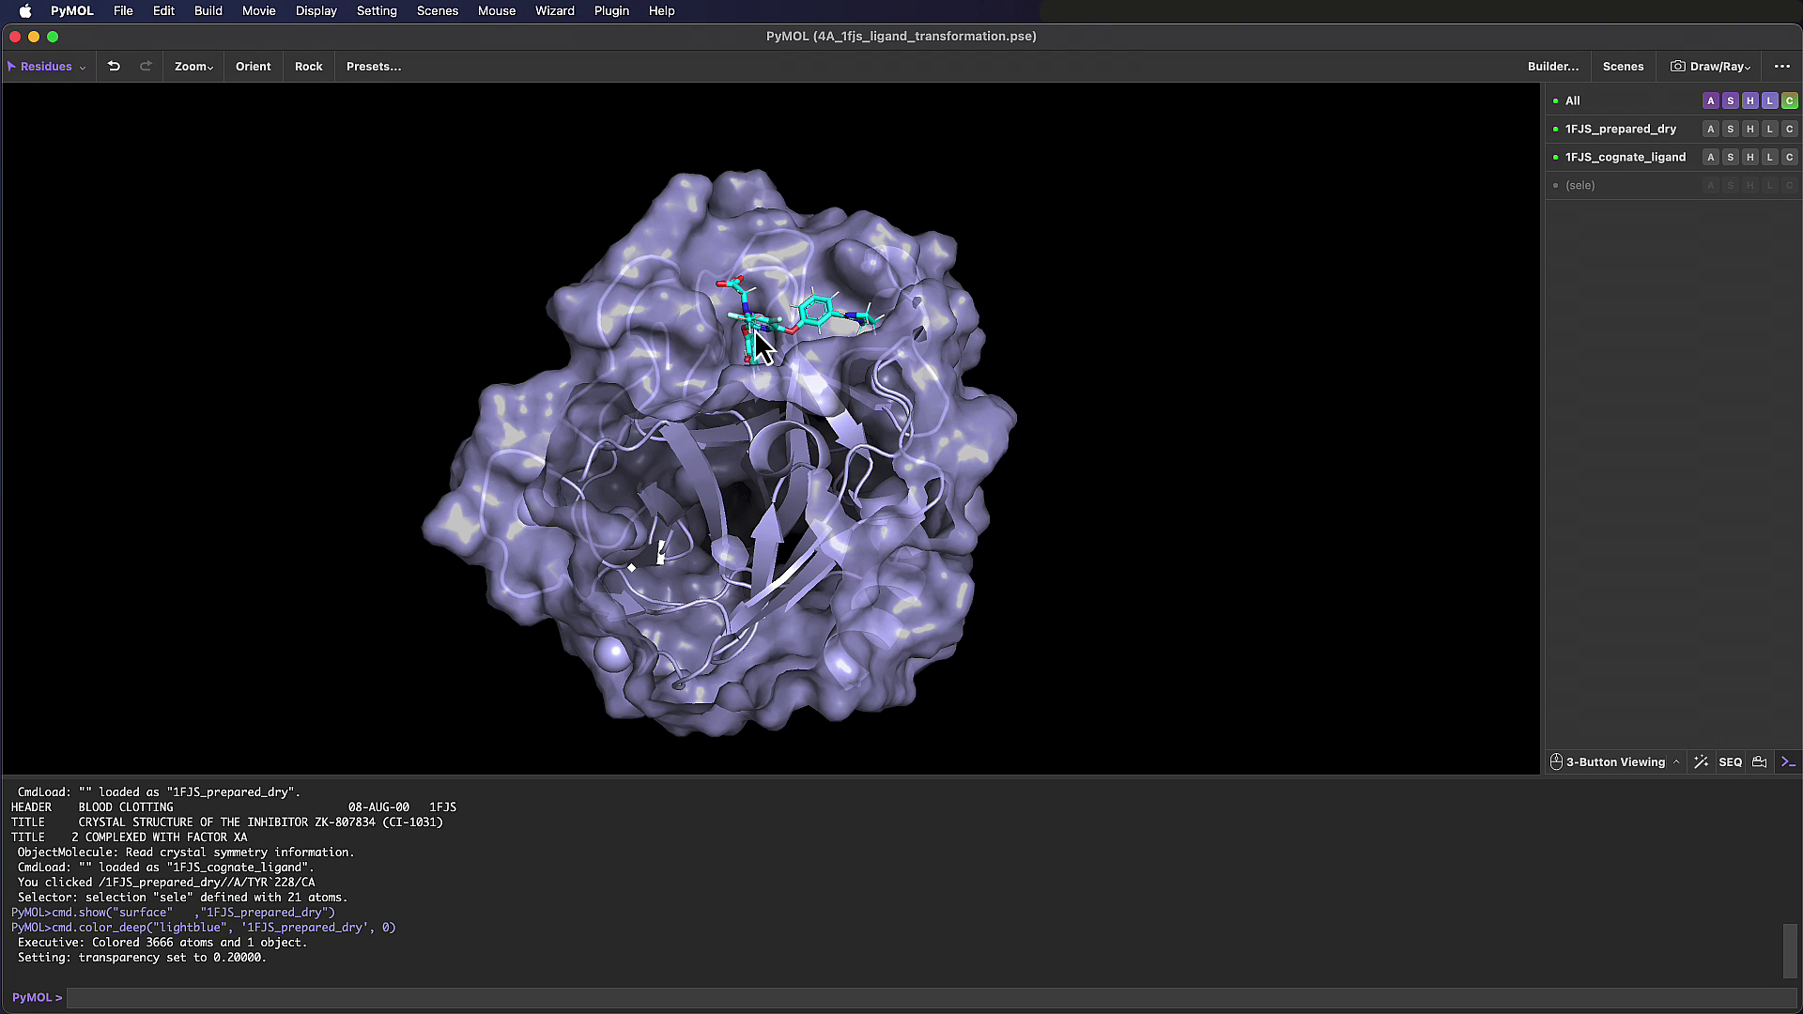
# Show 1FJS_cognate_ligand as spheres and color it by element with blue-violet carbons
pyautogui.click(1731, 158)
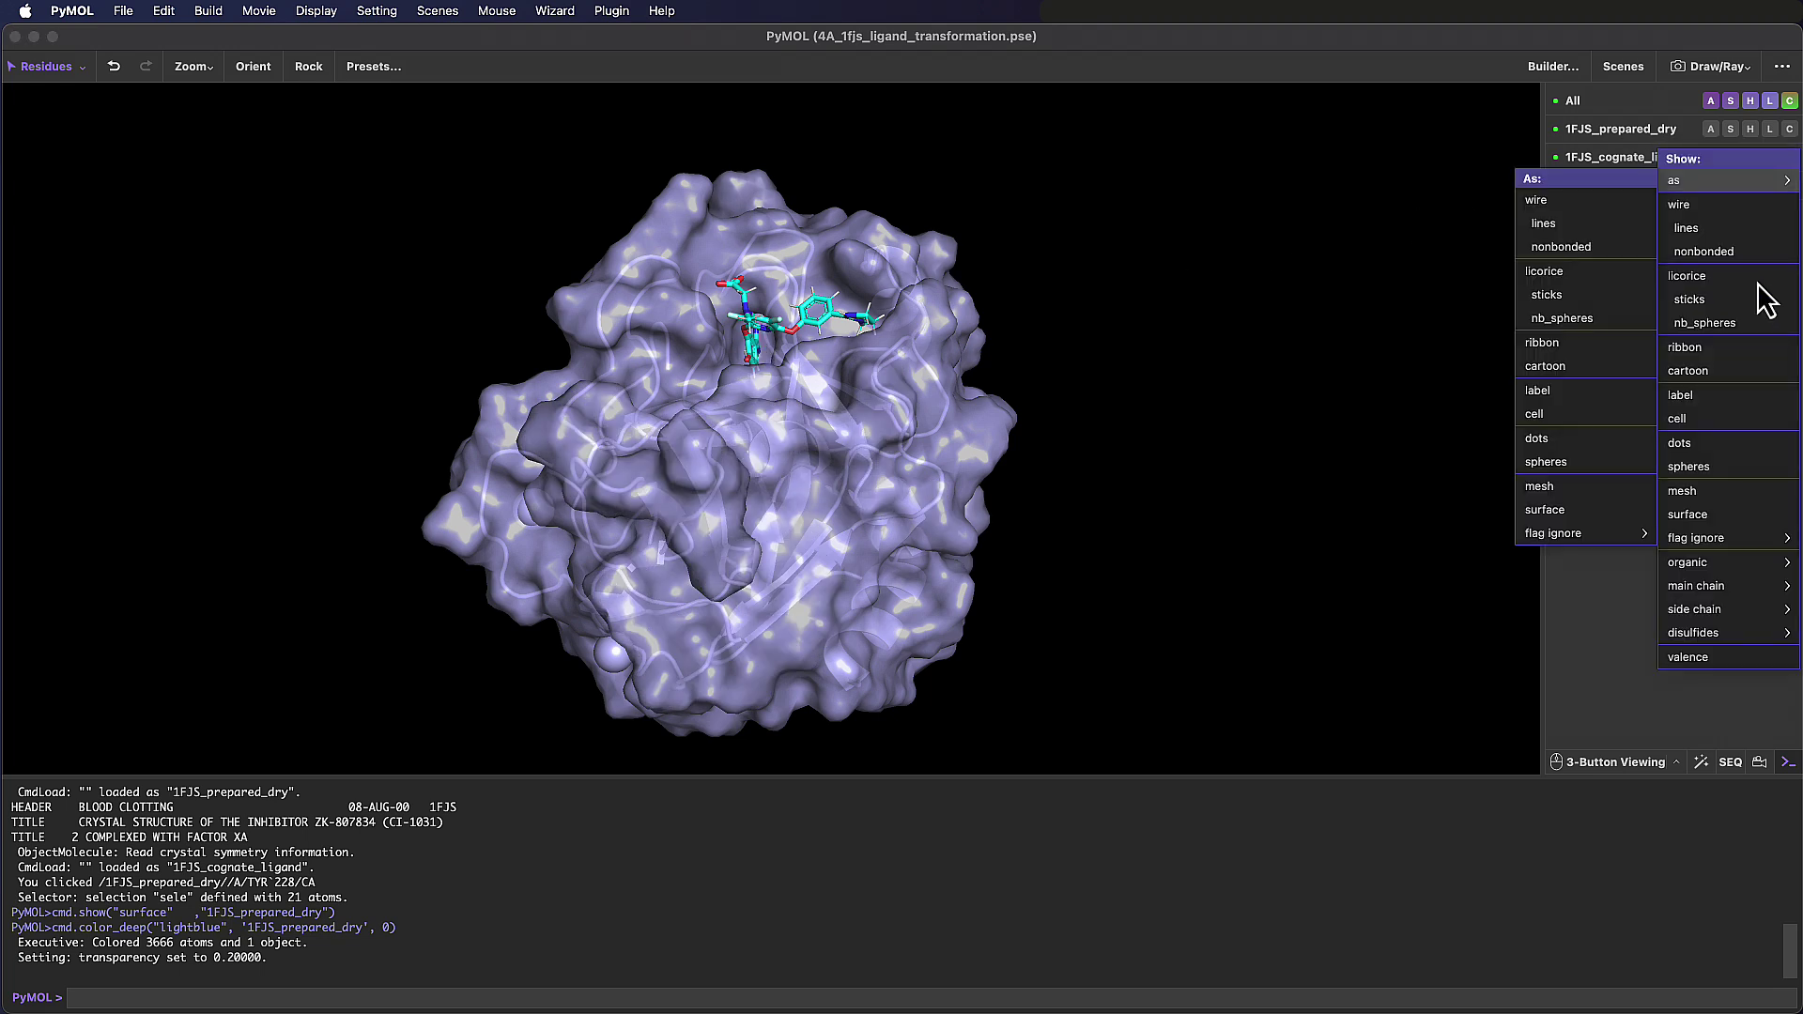
pyautogui.click(1749, 469)
pyautogui.click(1790, 157)
pyautogui.moveTo(1719, 179)
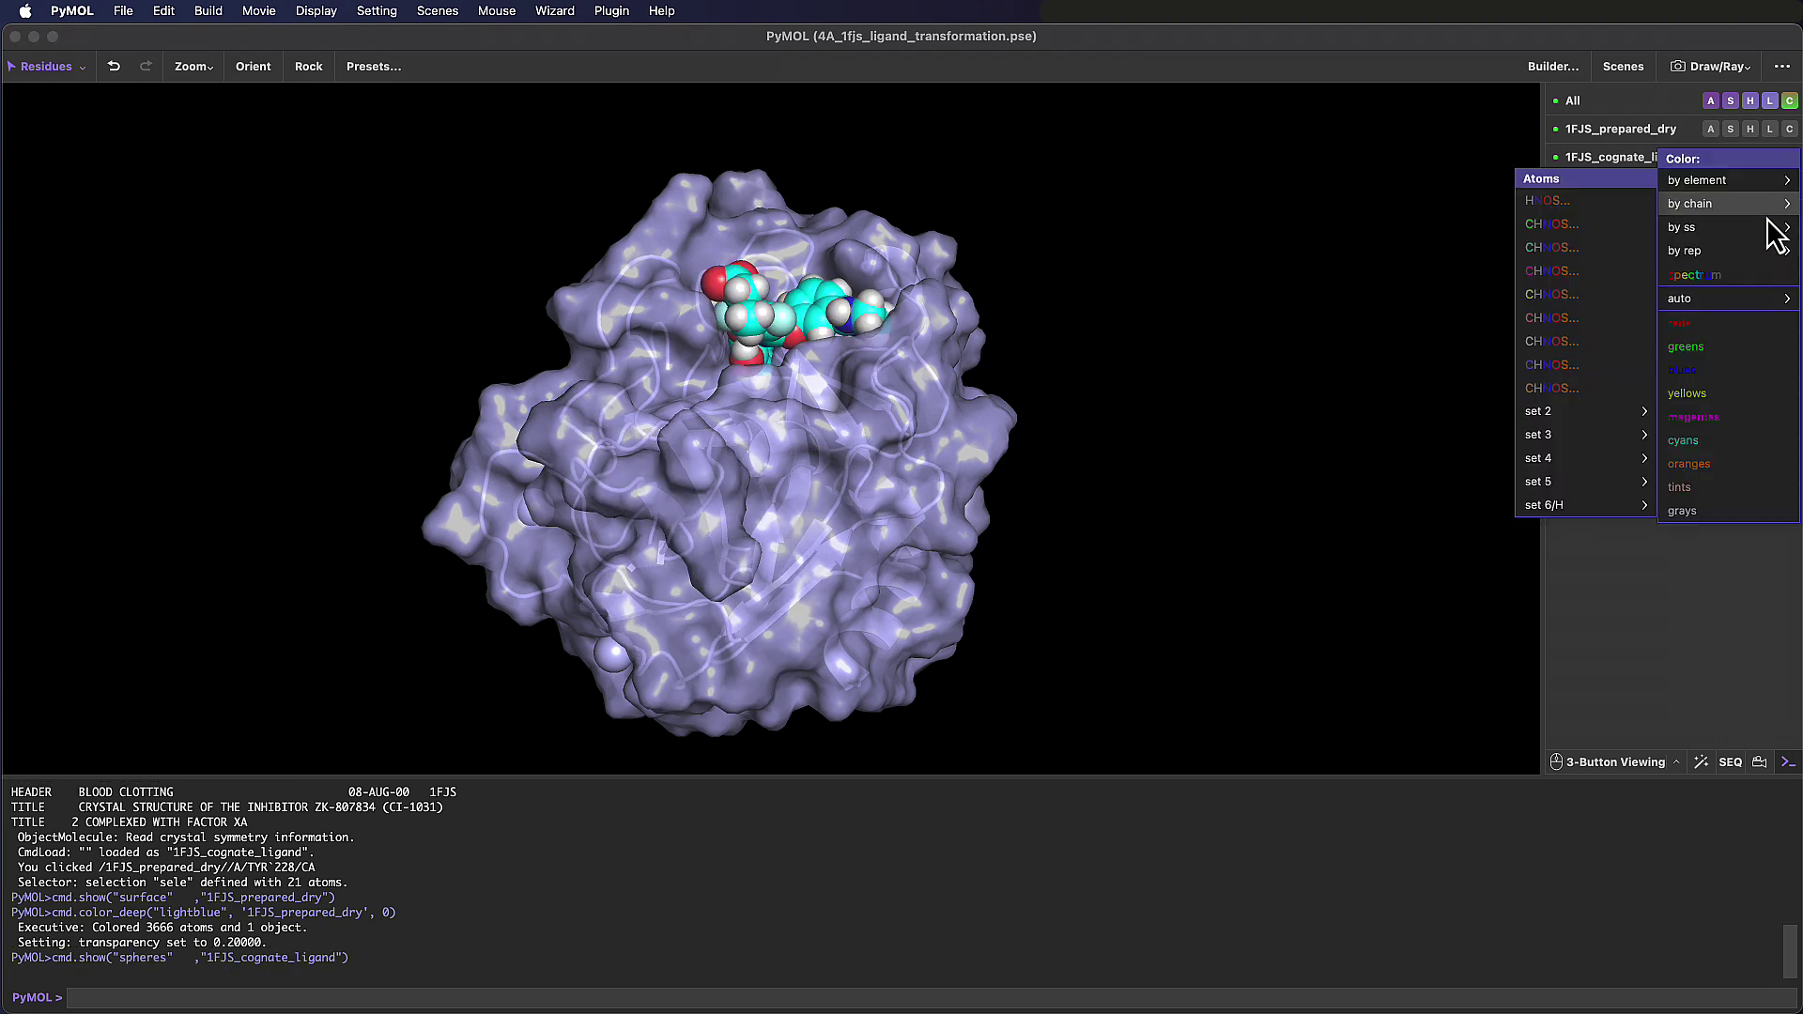
pyautogui.click(1625, 371)
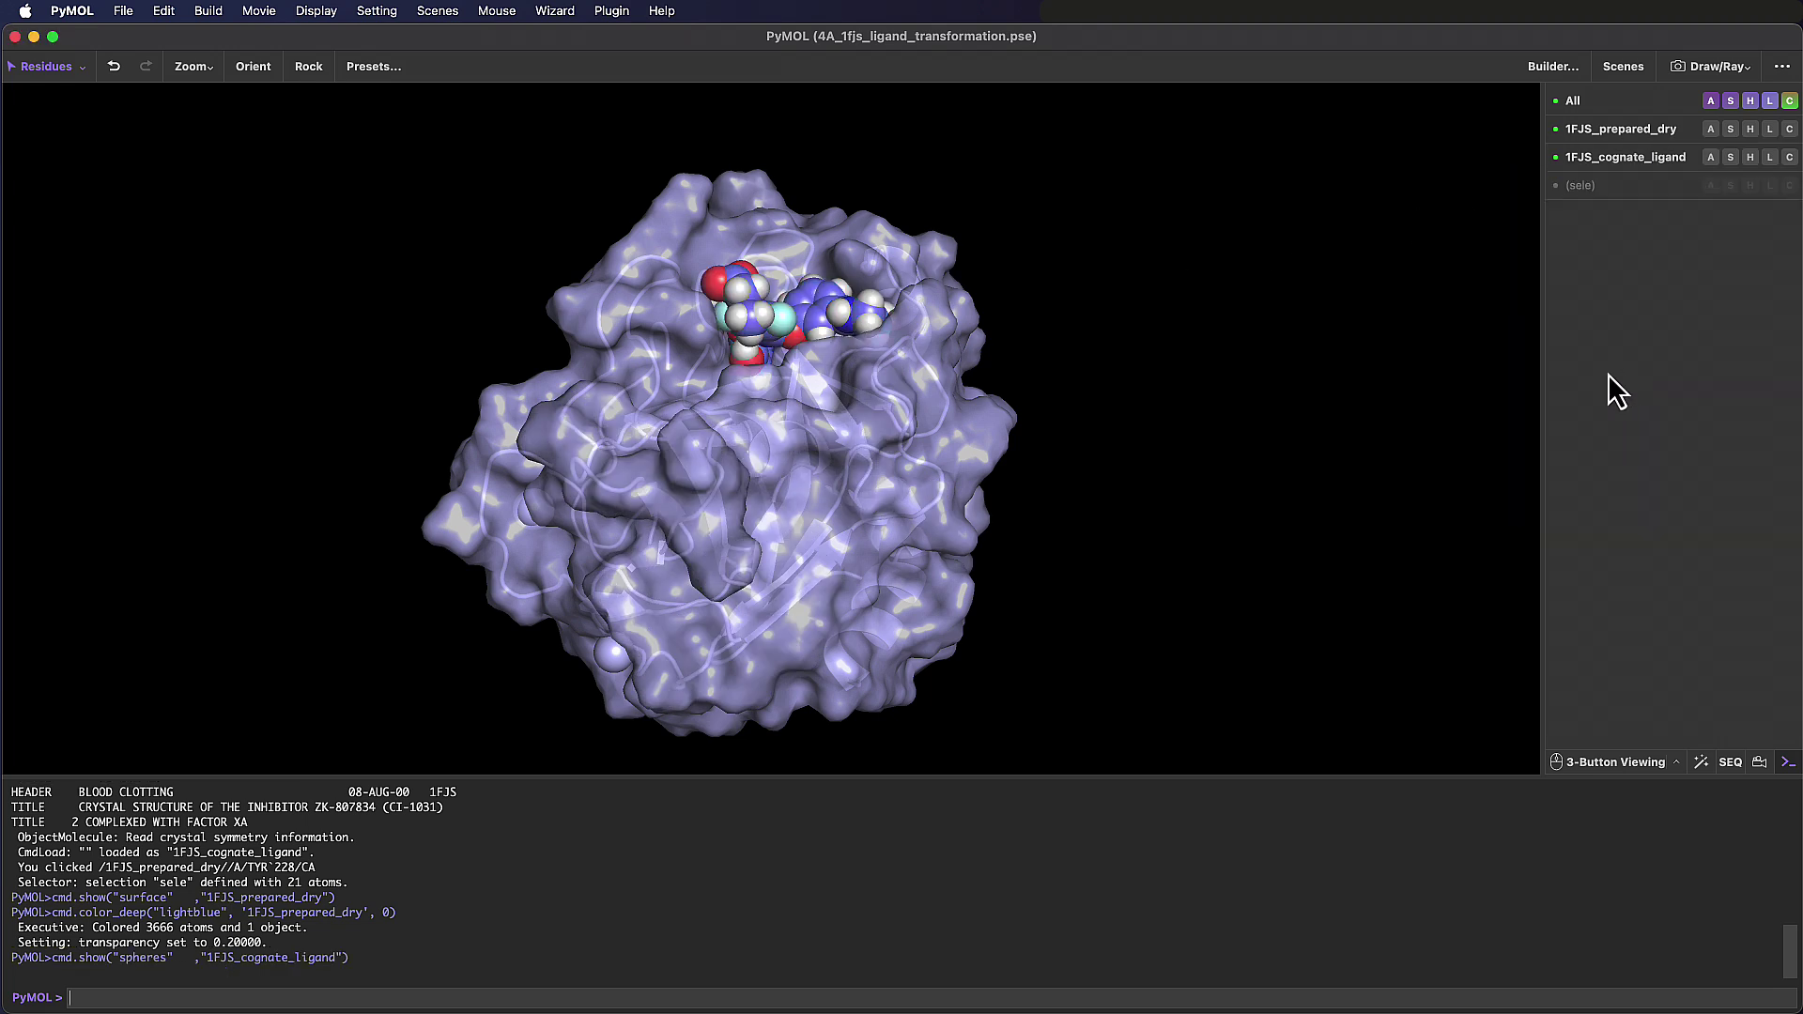
# Inspect the binding pocket with the cognate ligand hidden and shown, turning the complex so the pocket faces the viewer
pyautogui.click(1621, 161)
pyautogui.click(1622, 161)
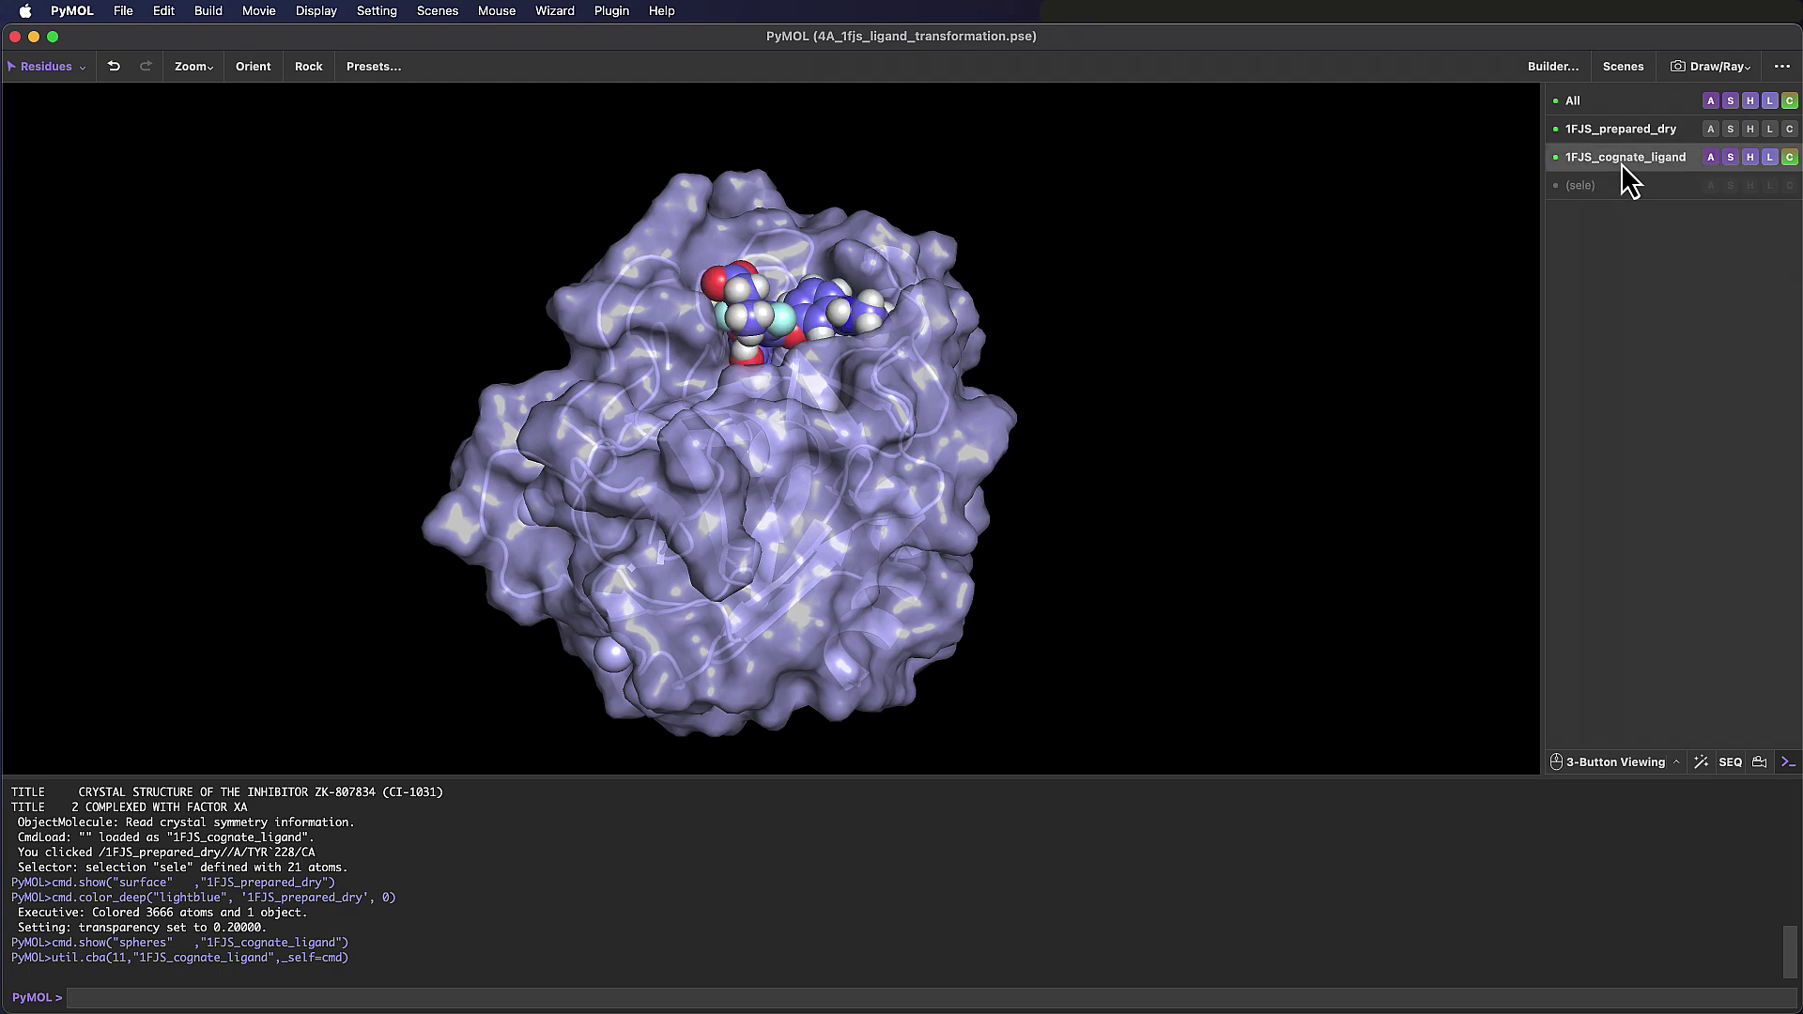
pyautogui.click(1622, 161)
pyautogui.click(1621, 162)
pyautogui.moveTo(749, 380); pyautogui.dragTo(890, 354)
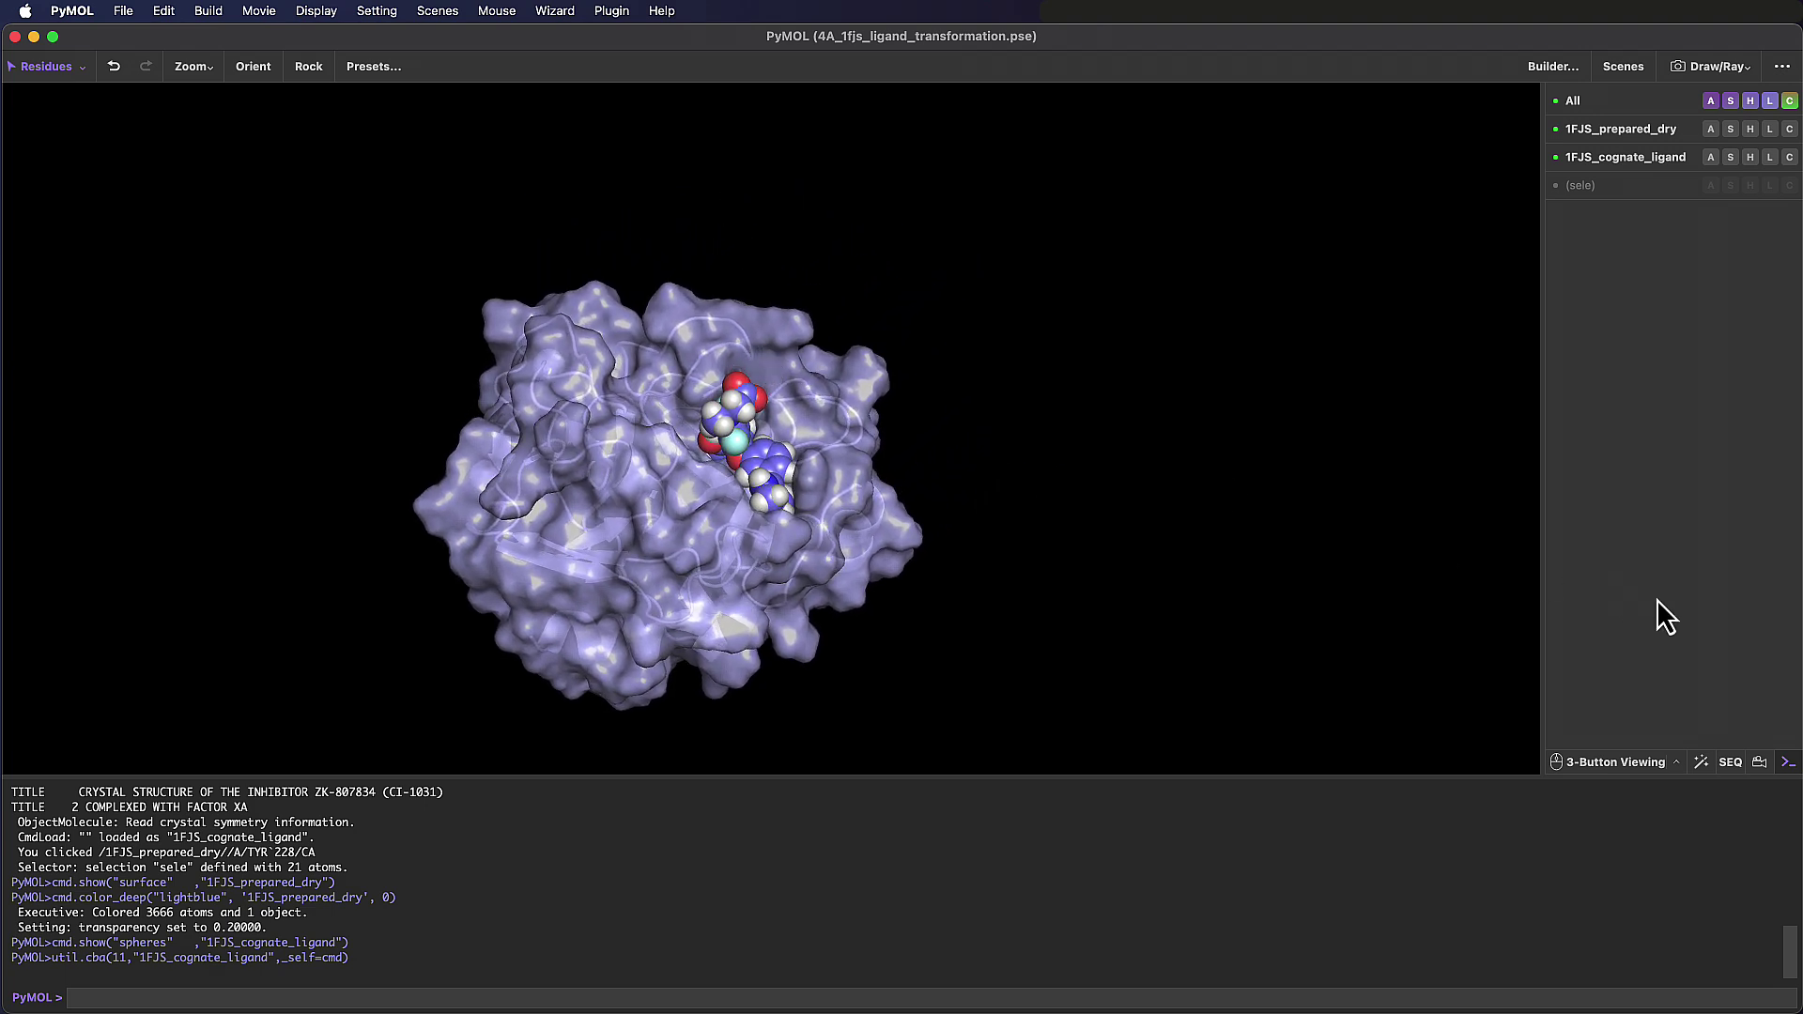
# Open the movie timeline for Composition 0 and enlarge its area below the viewer
pyautogui.click(1762, 761)
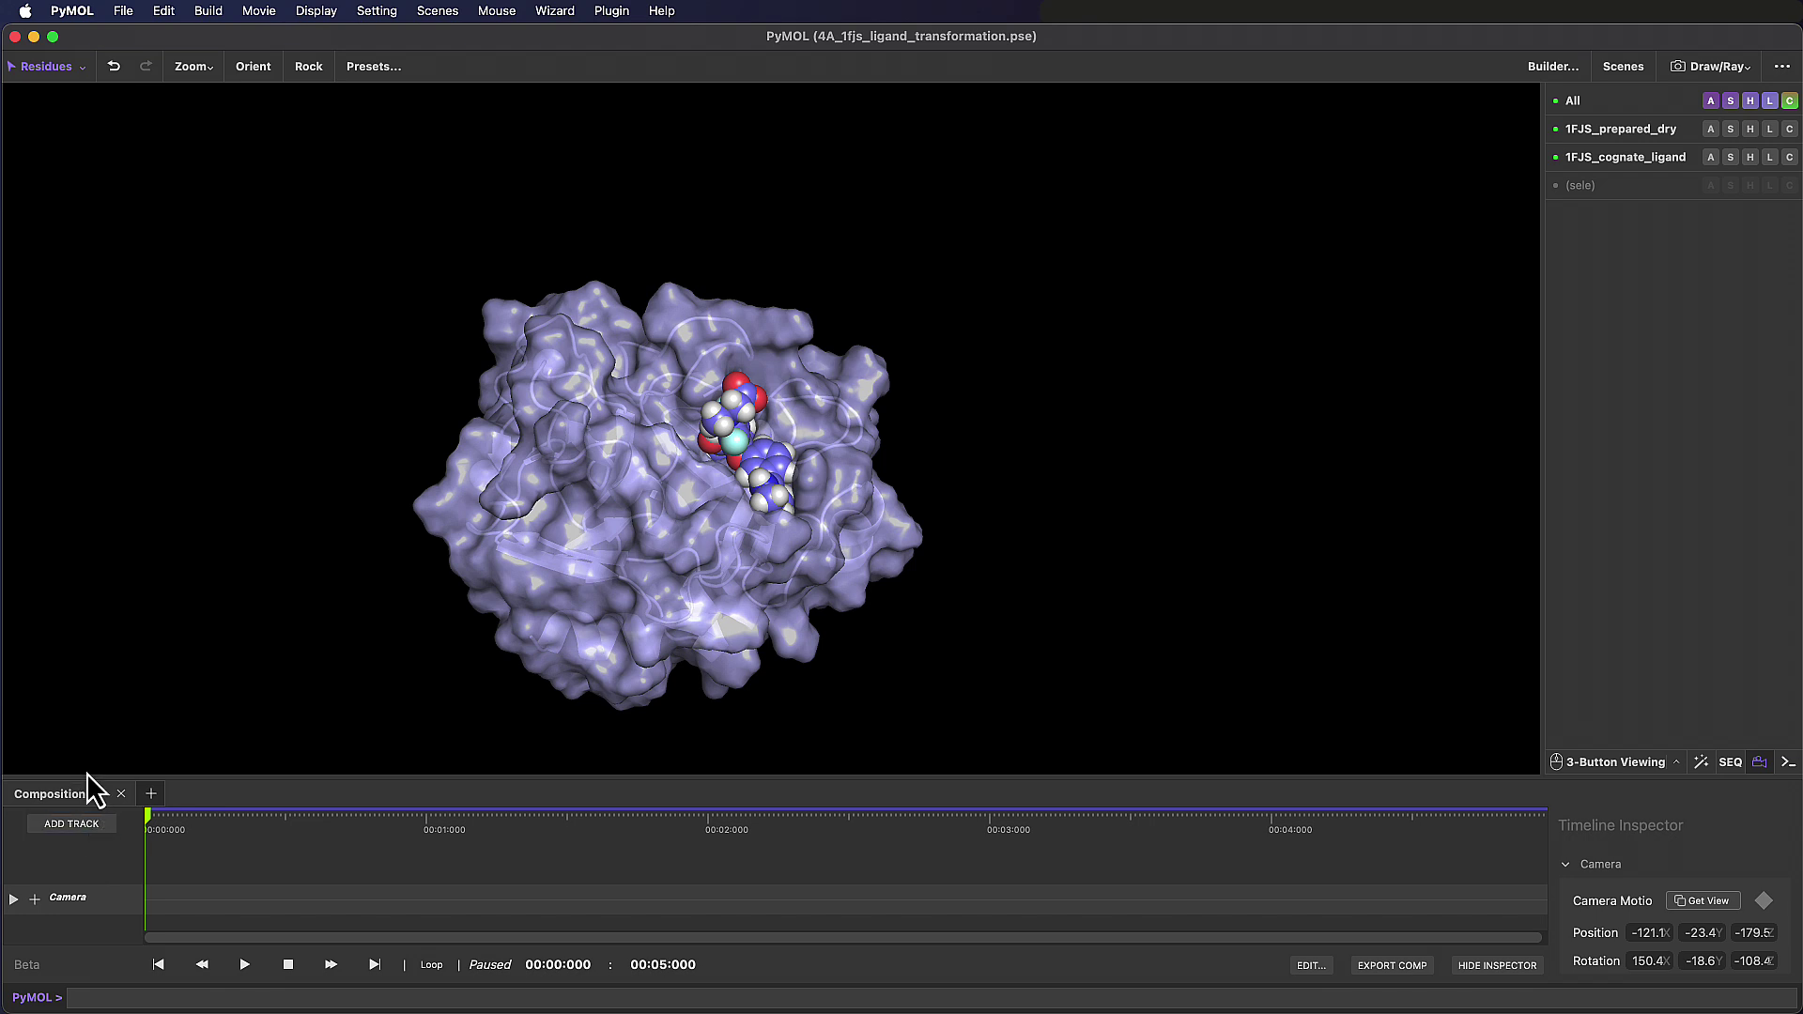
pyautogui.moveTo(81, 777); pyautogui.dragTo(86, 673)
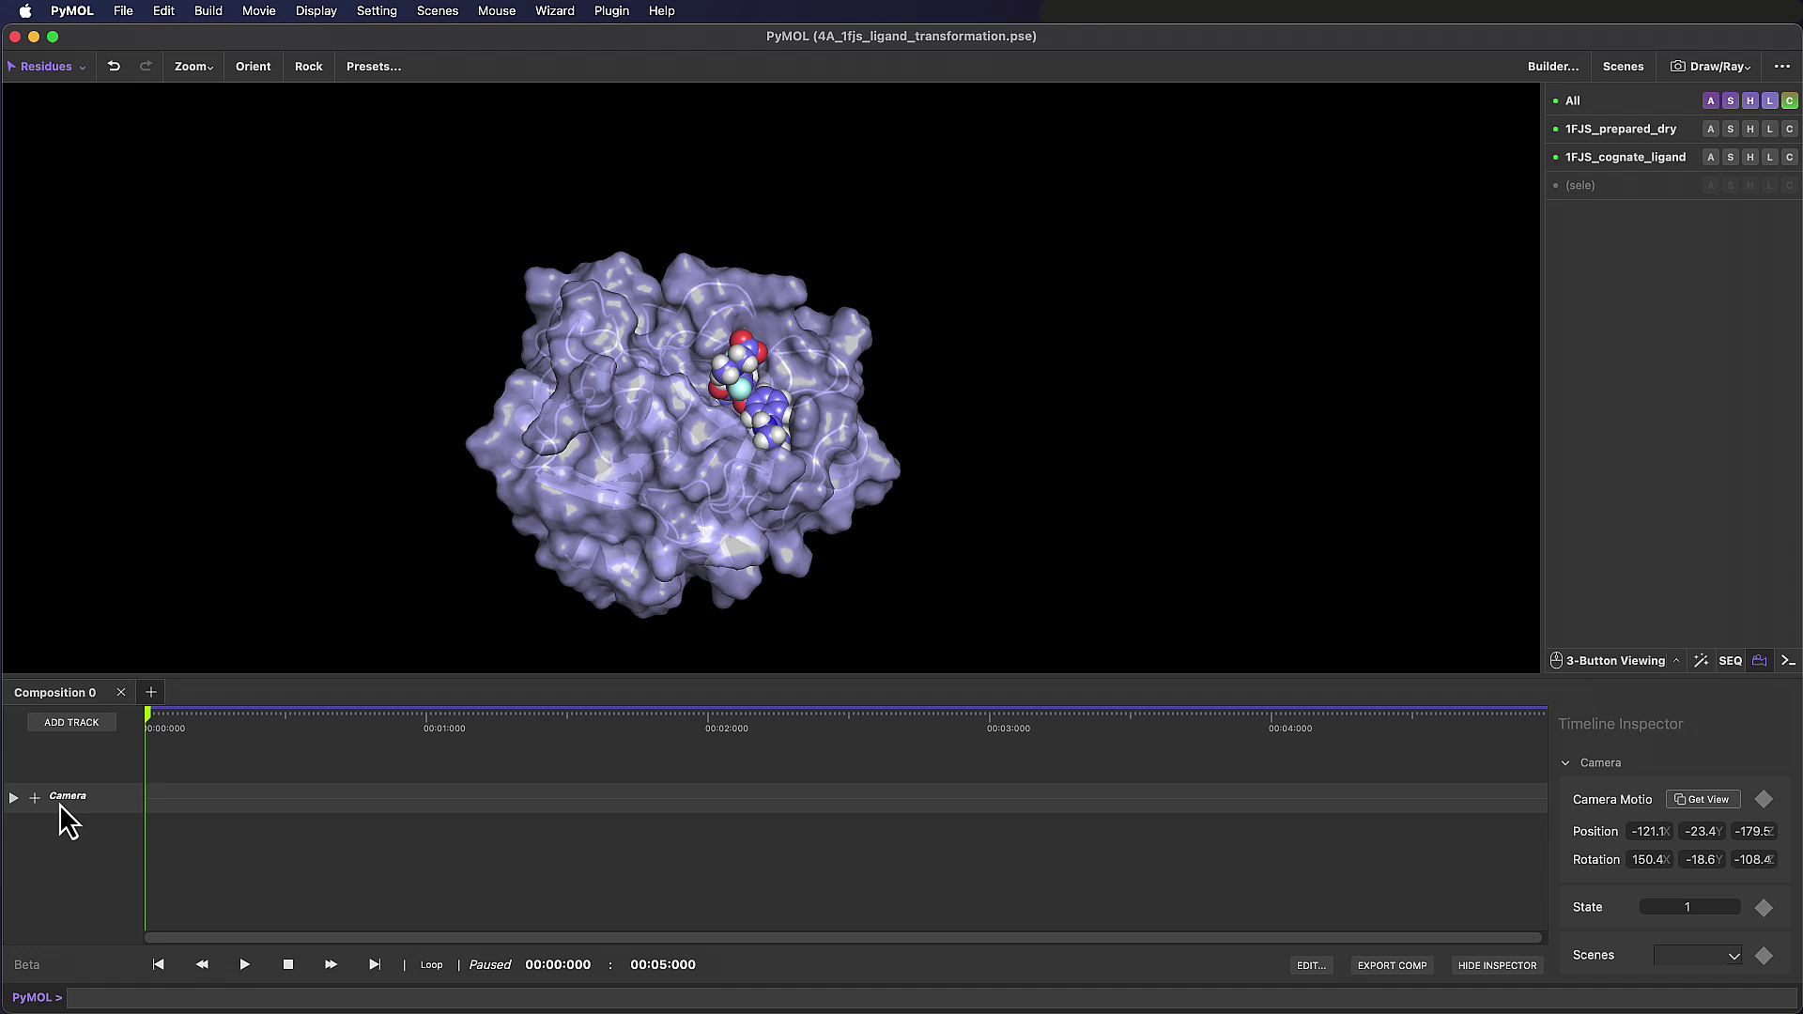
# Review the Camera track's sub-tracks, and add an object track for 1FJS_cognate_ligand to the composition
pyautogui.click(13, 798)
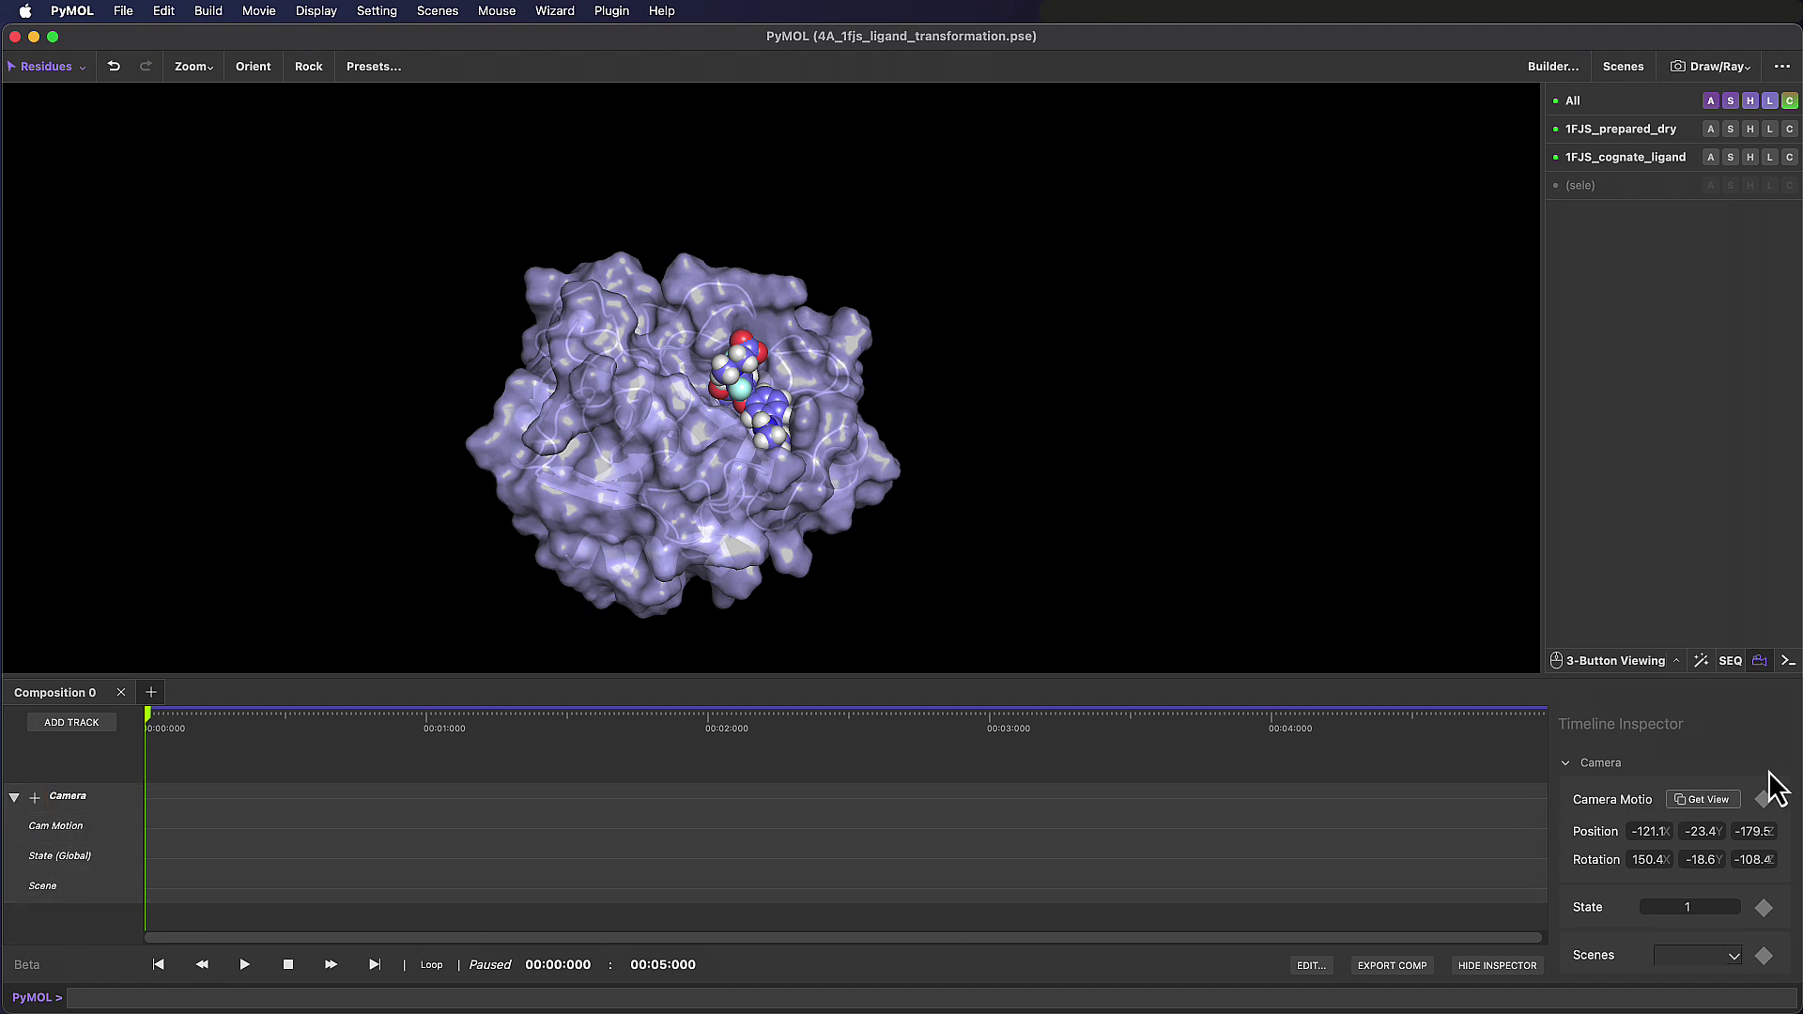
pyautogui.click(1571, 766)
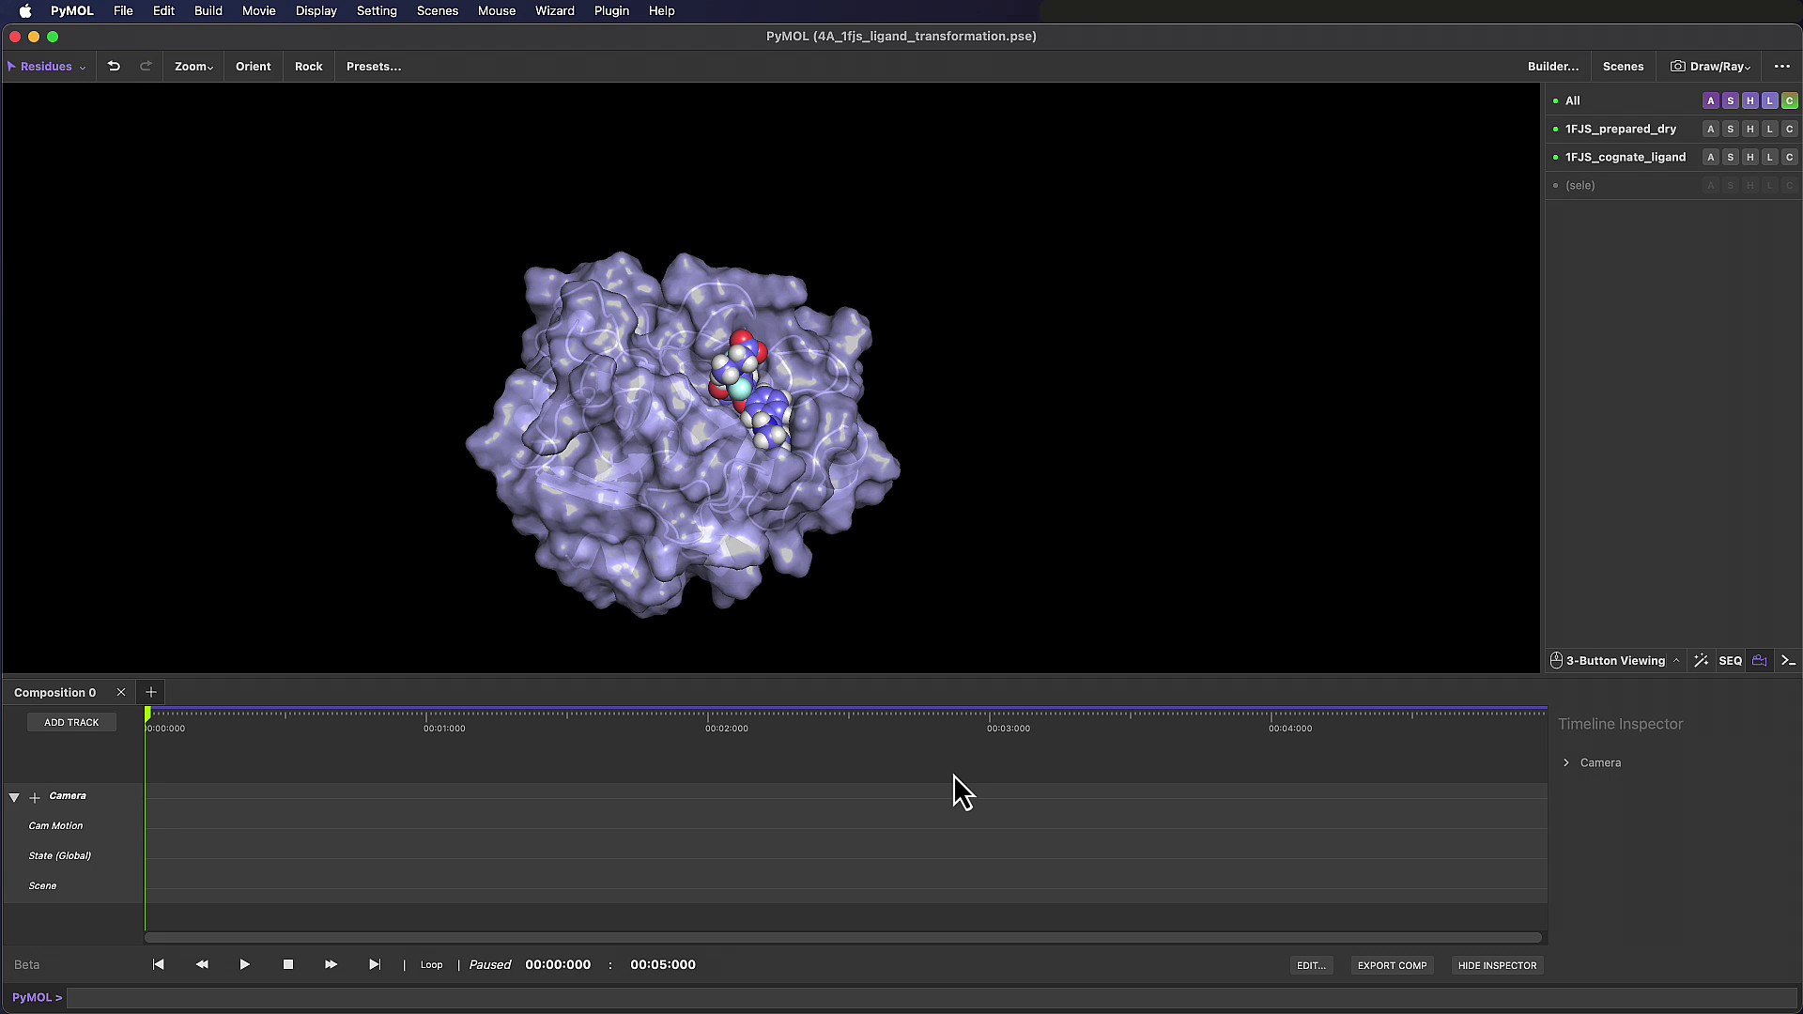
pyautogui.click(13, 797)
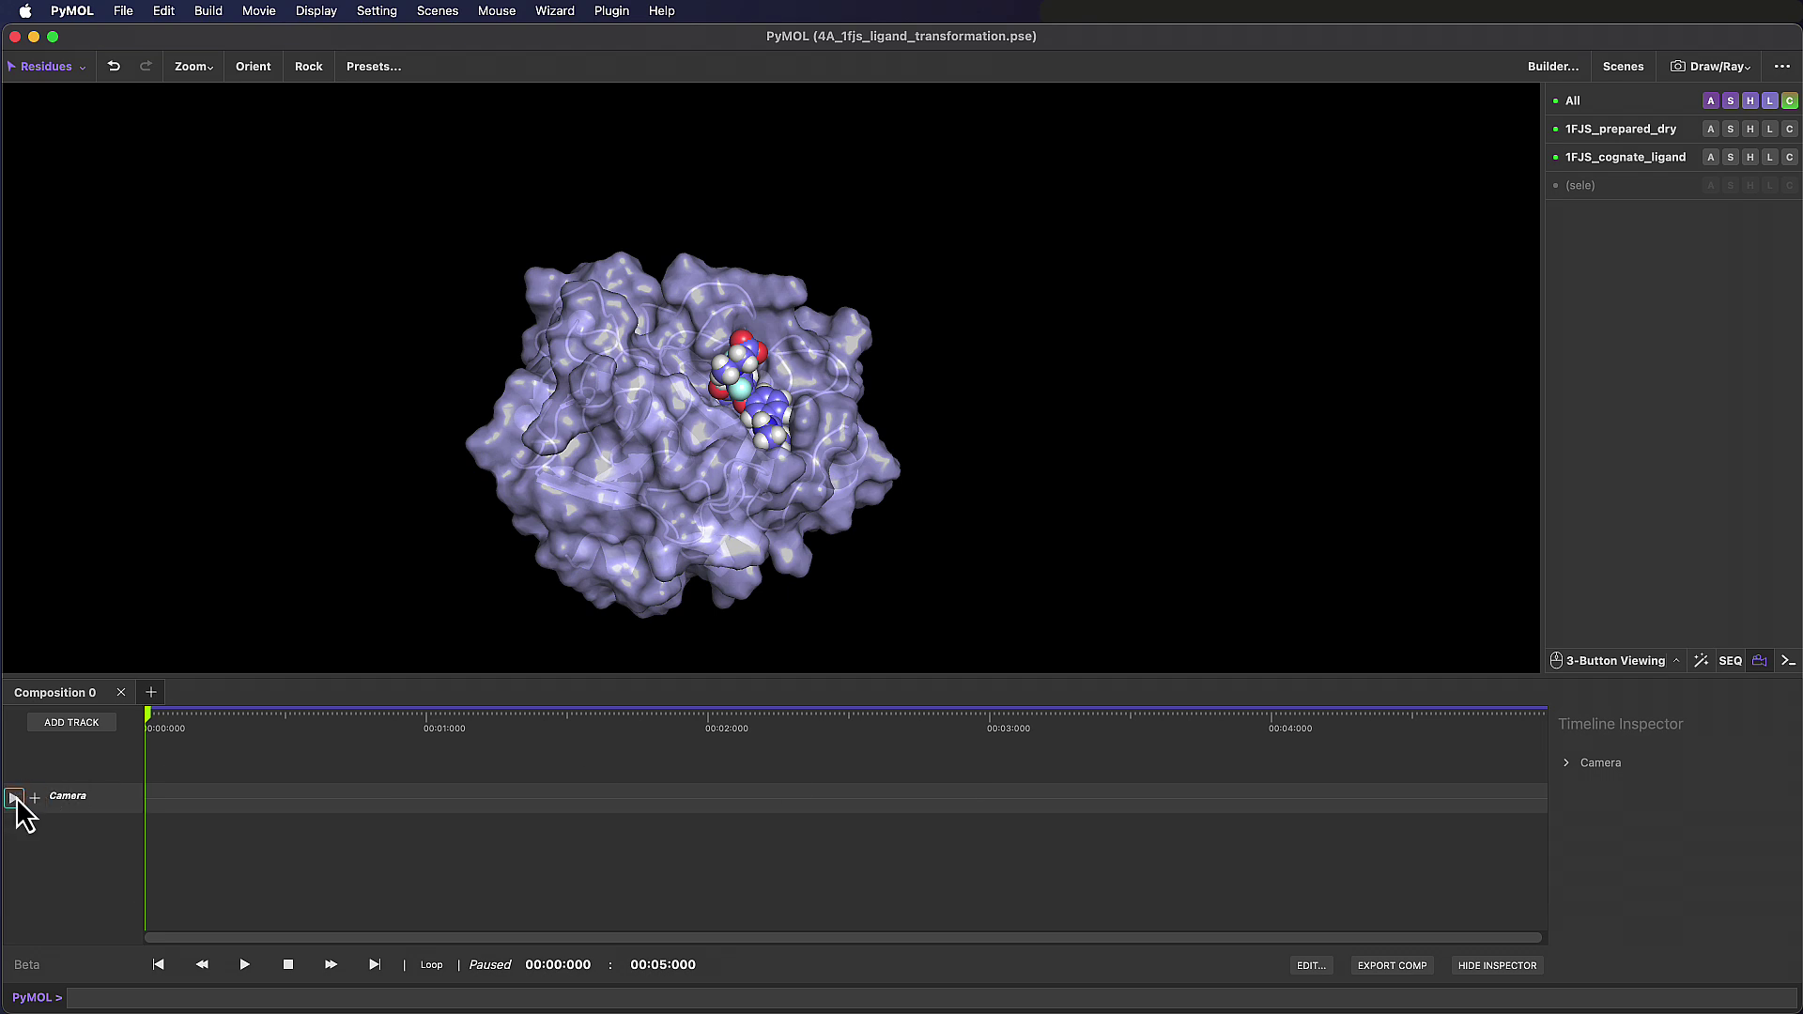
pyautogui.click(100, 729)
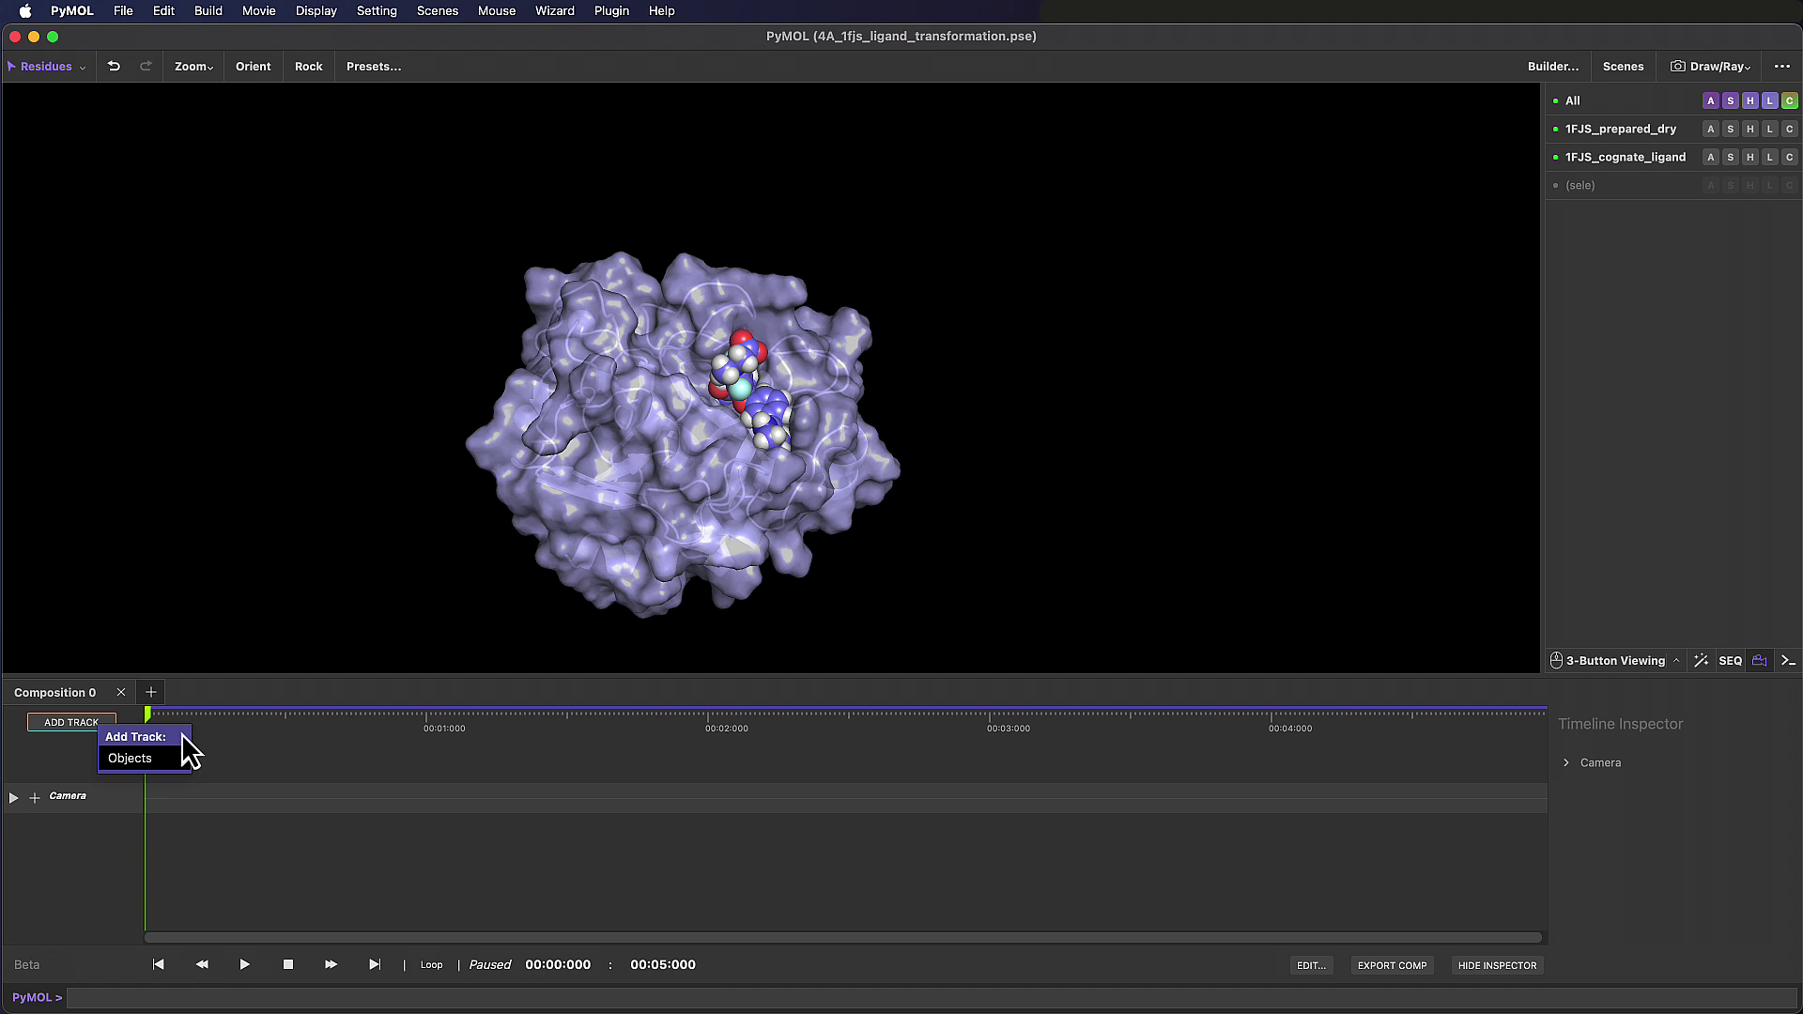
pyautogui.moveTo(159, 768)
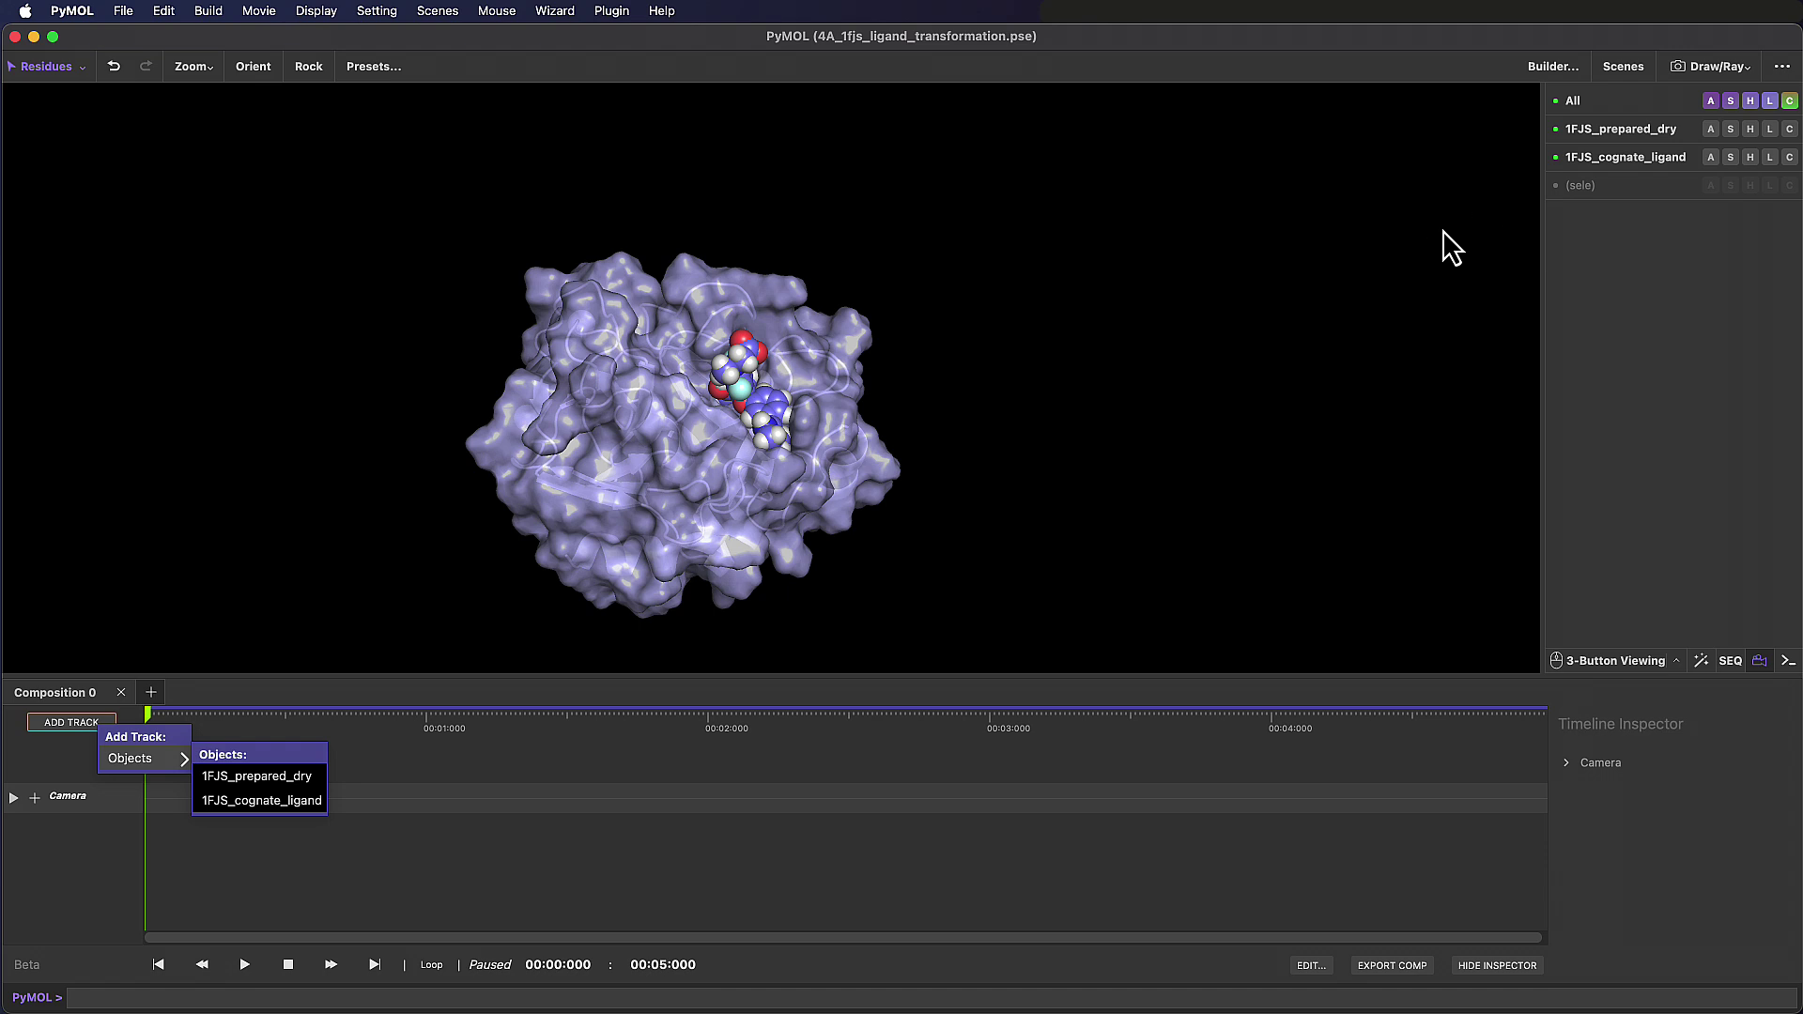
pyautogui.click(288, 801)
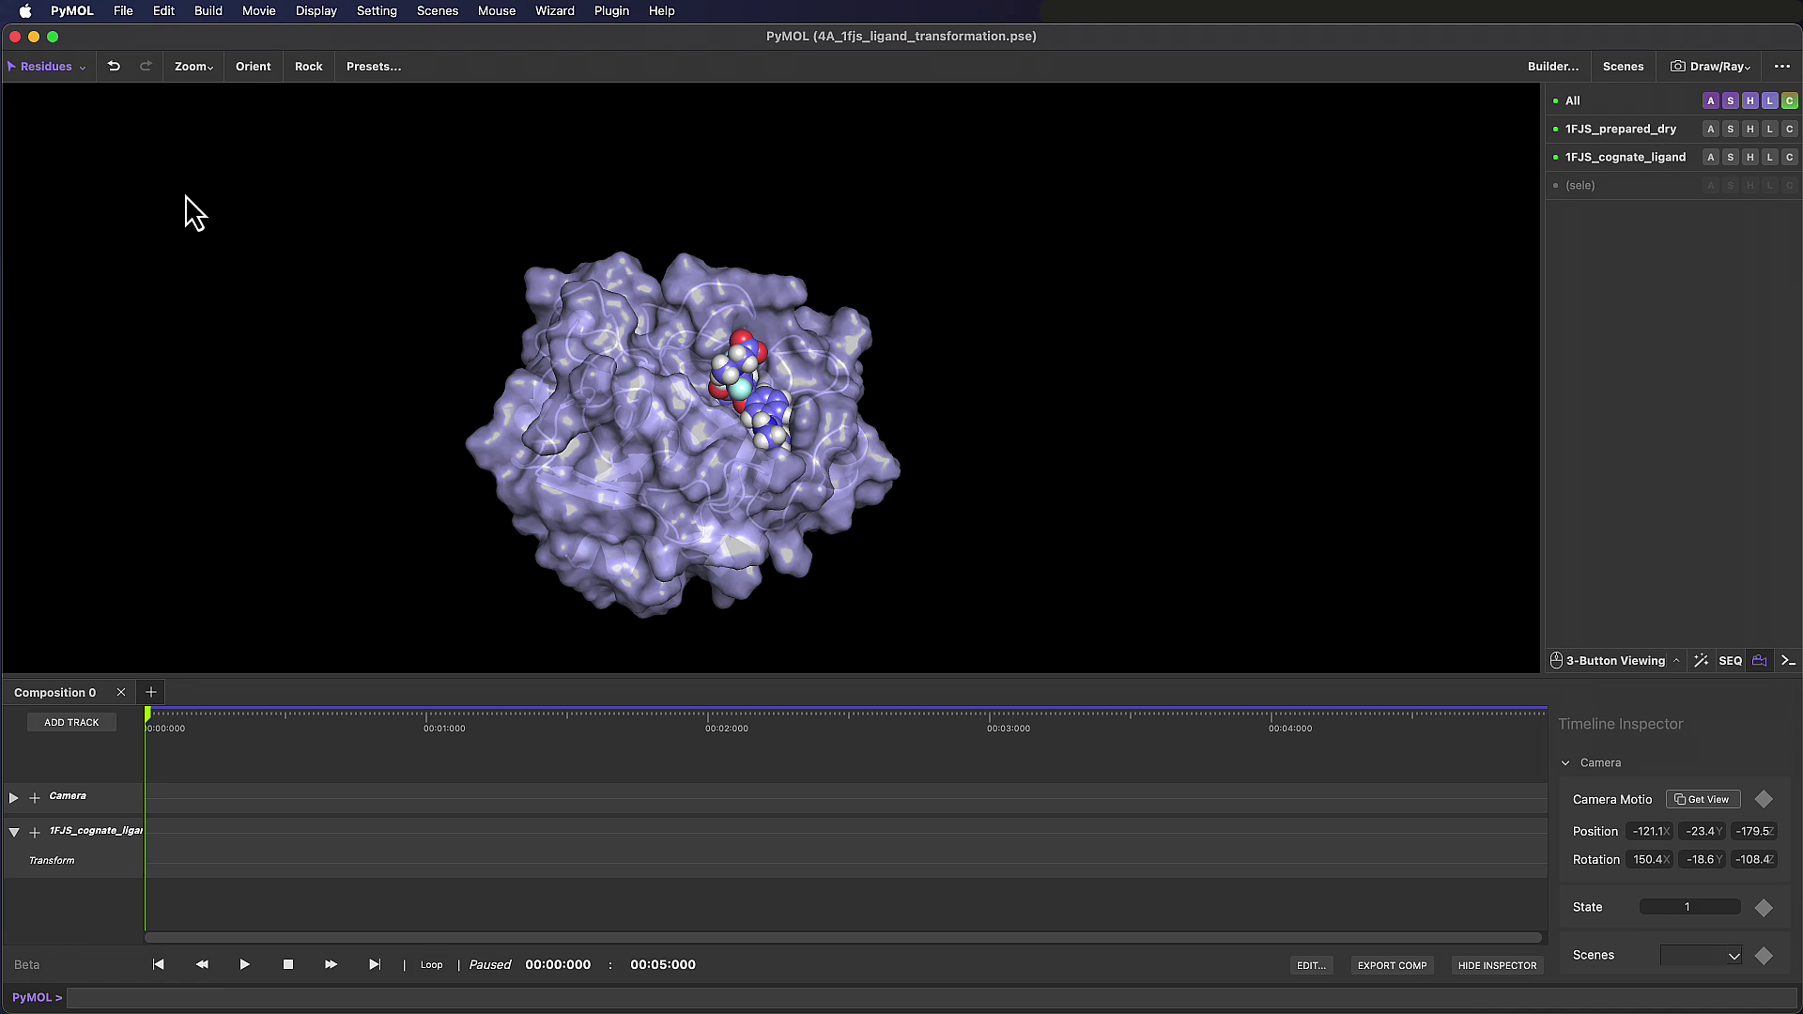
pyautogui.click(123, 11)
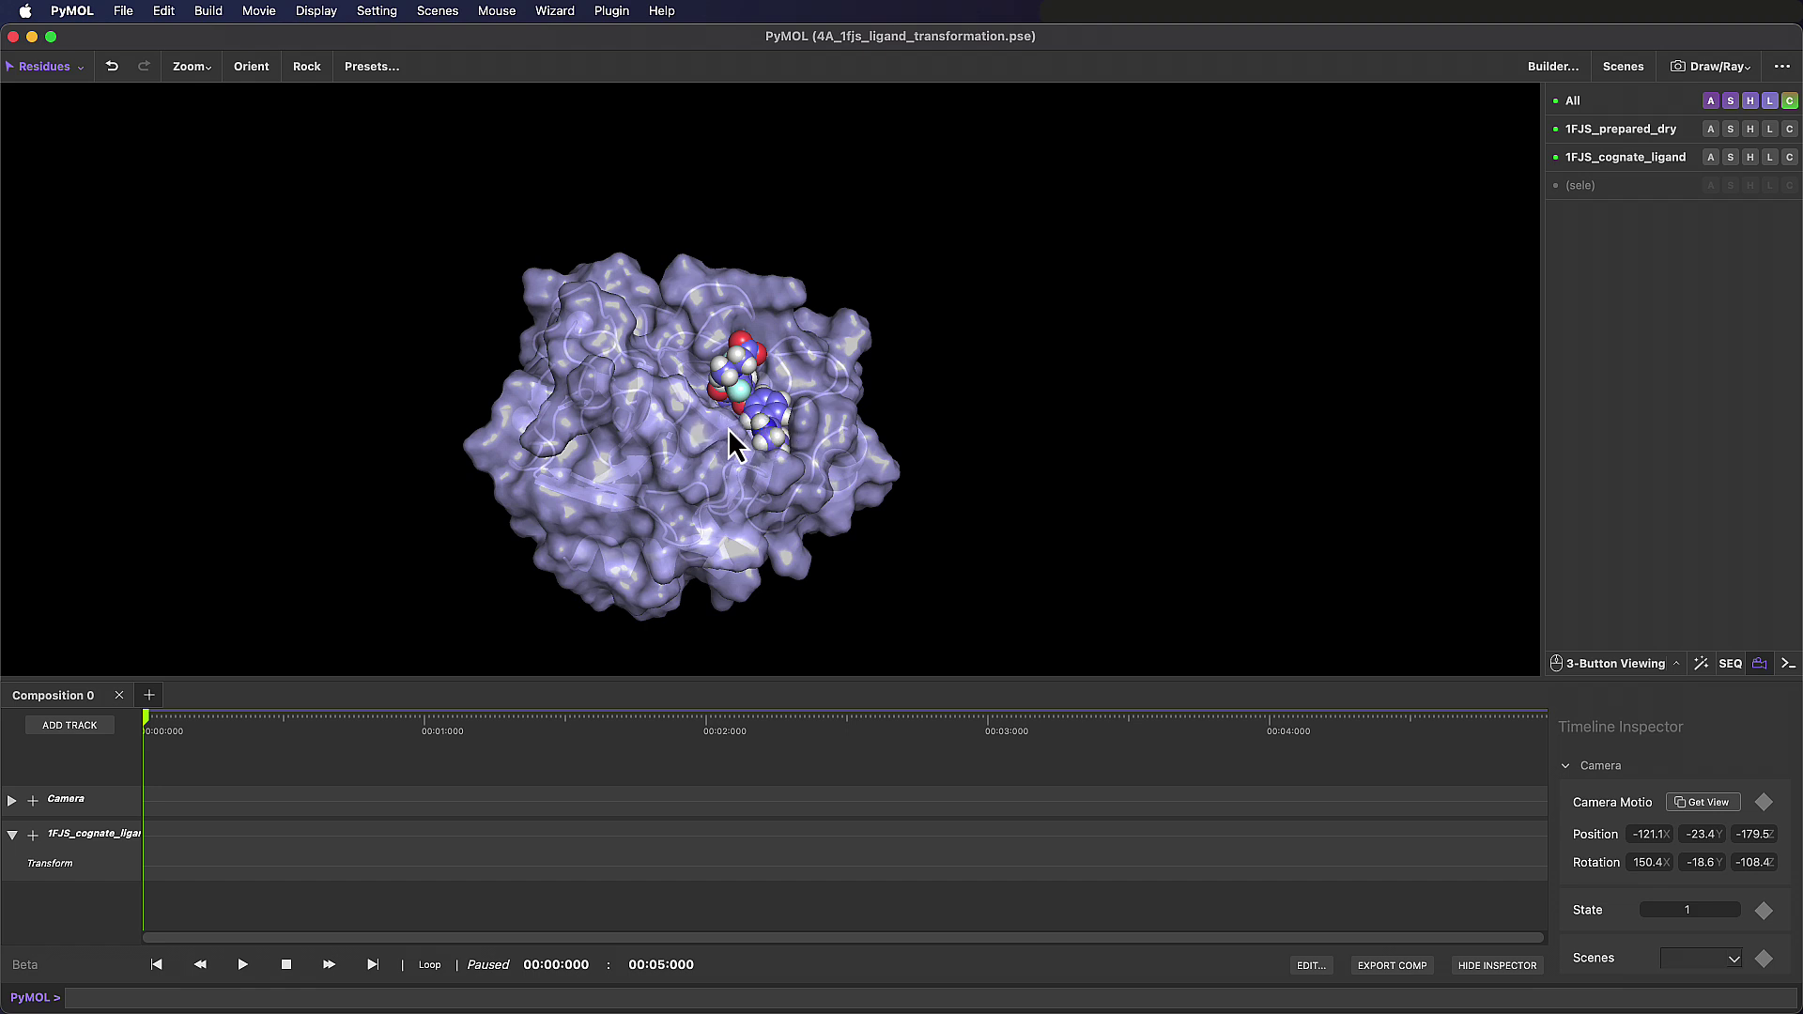
# Remove the ligand's Transform keyframe at the timeline start, and store its bound pose as a keyframe at about 00:04:000
pyautogui.click(1565, 768)
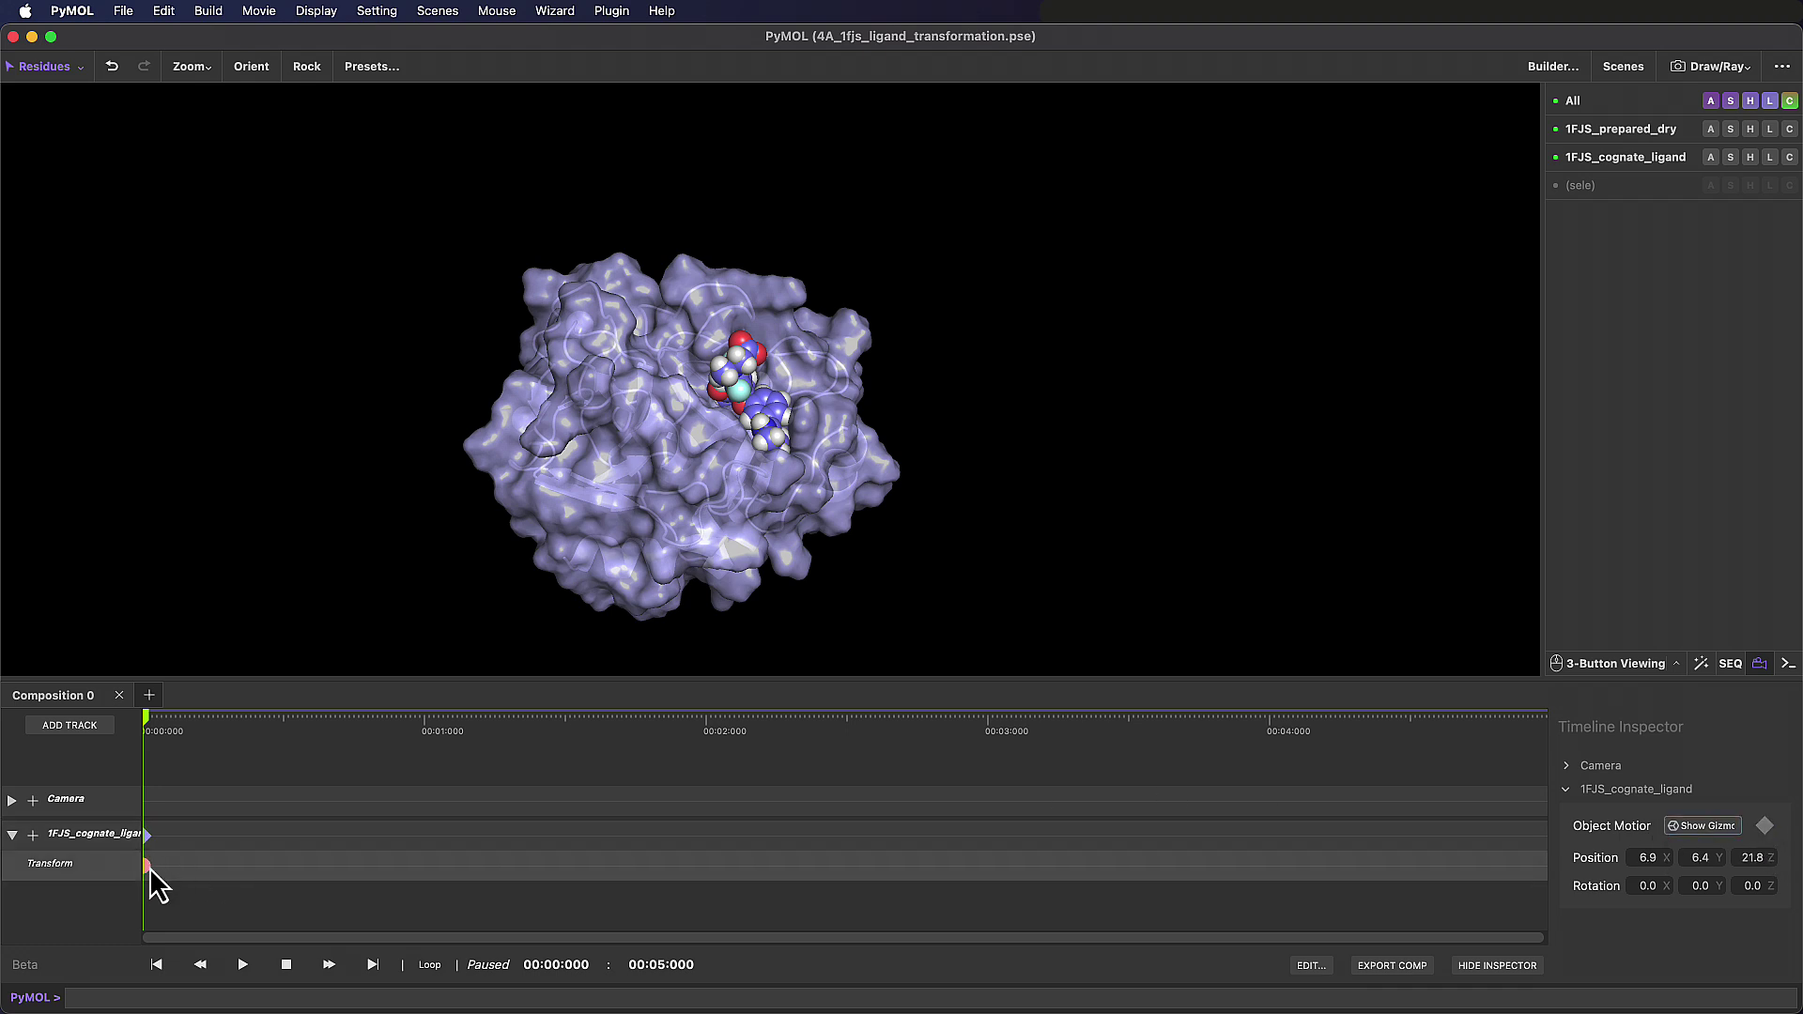
pyautogui.rightClick(149, 871)
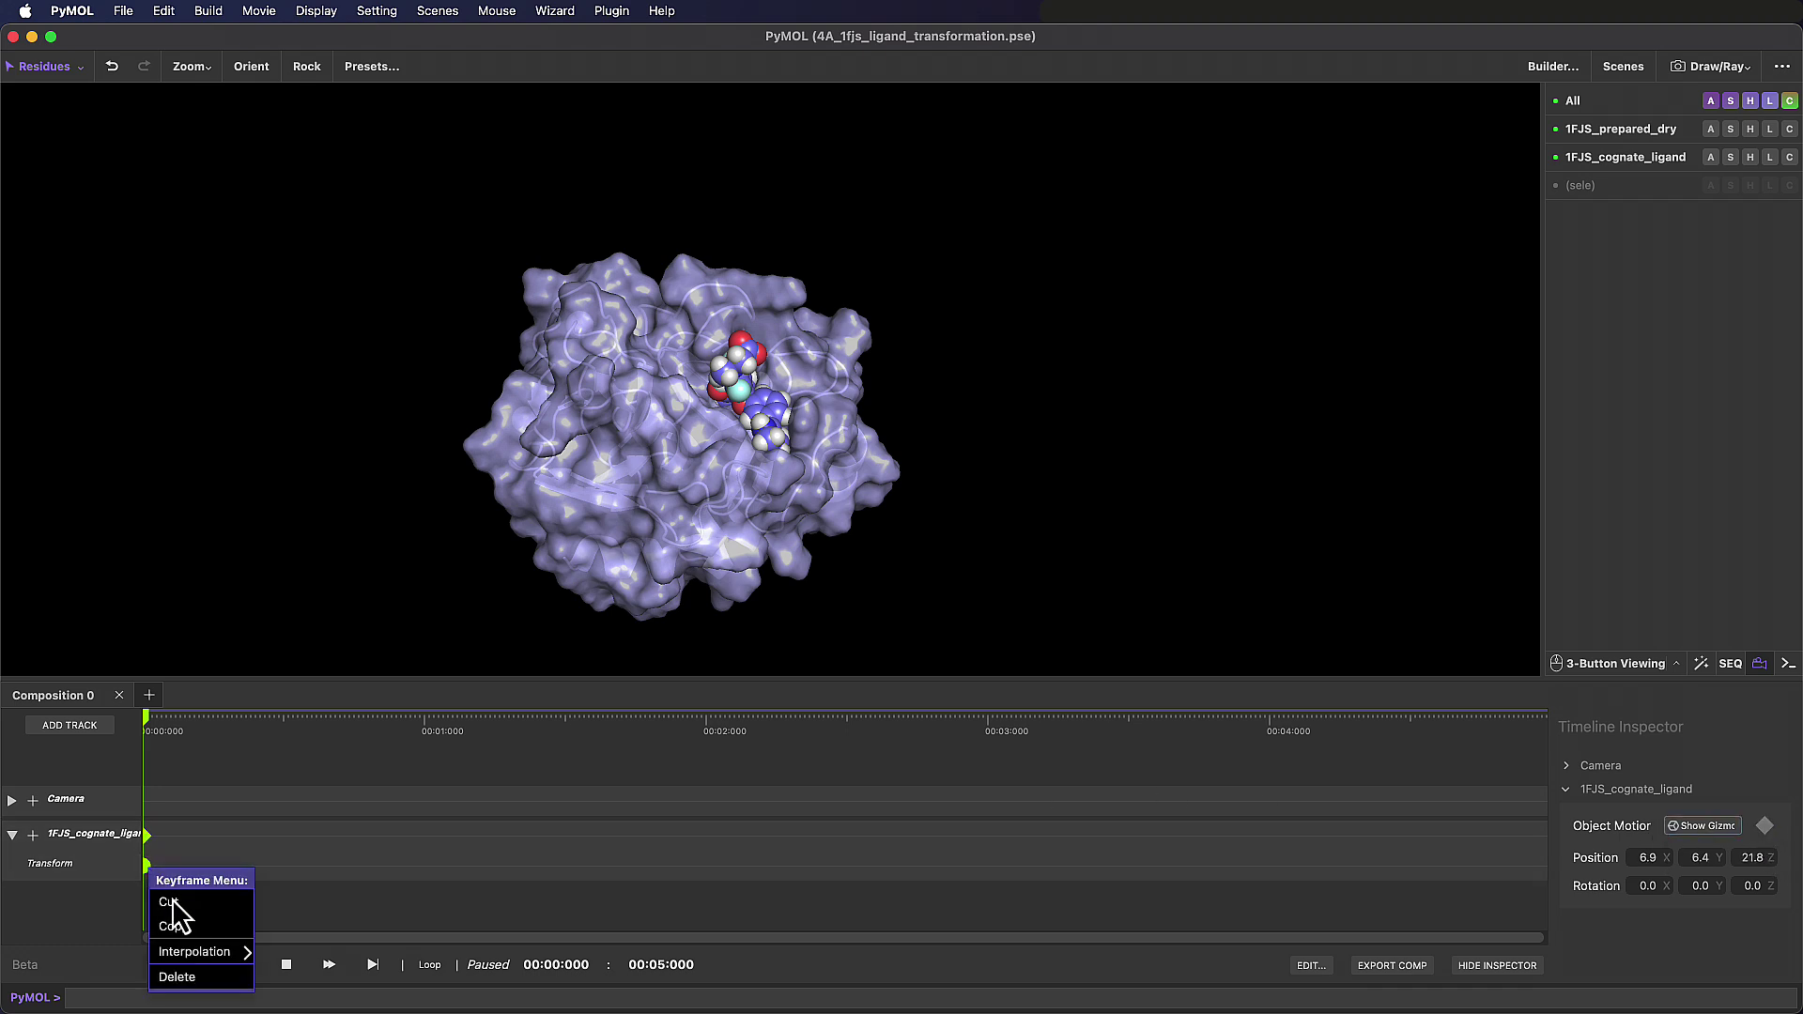
pyautogui.click(195, 975)
pyautogui.rightClick(877, 866)
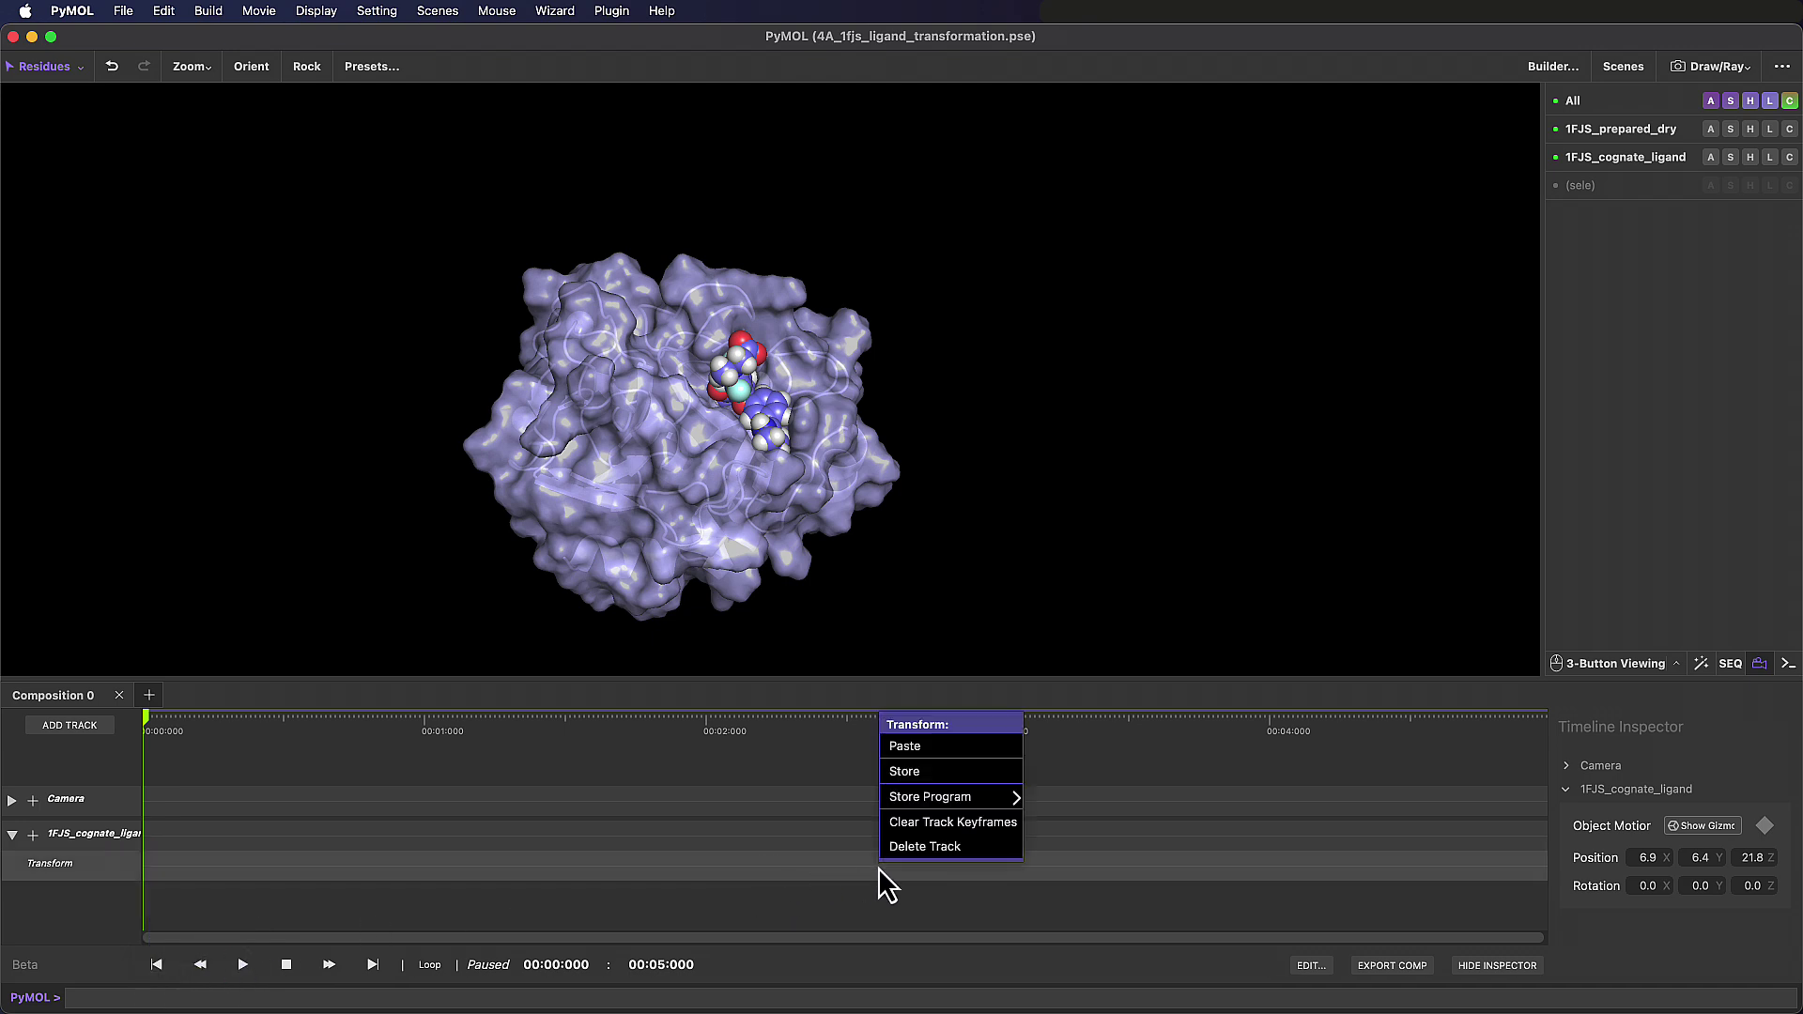
pyautogui.click(932, 775)
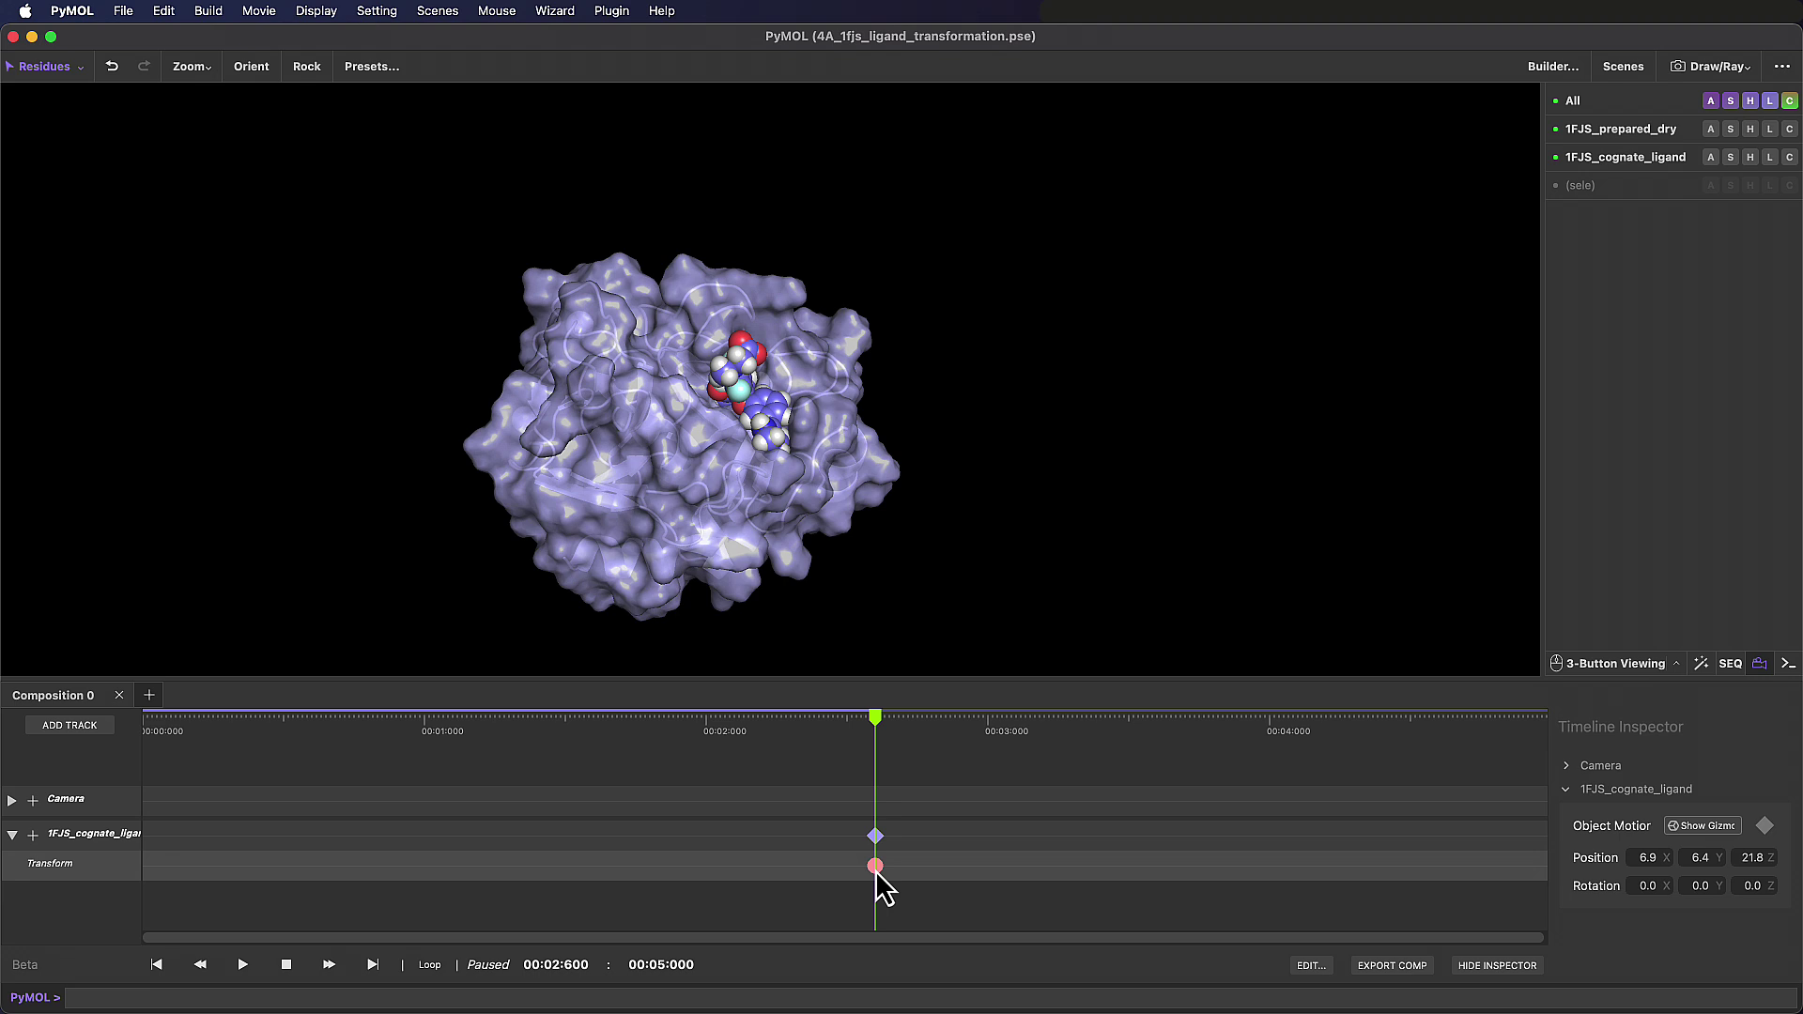
pyautogui.moveTo(1097, 888); pyautogui.dragTo(1275, 902)
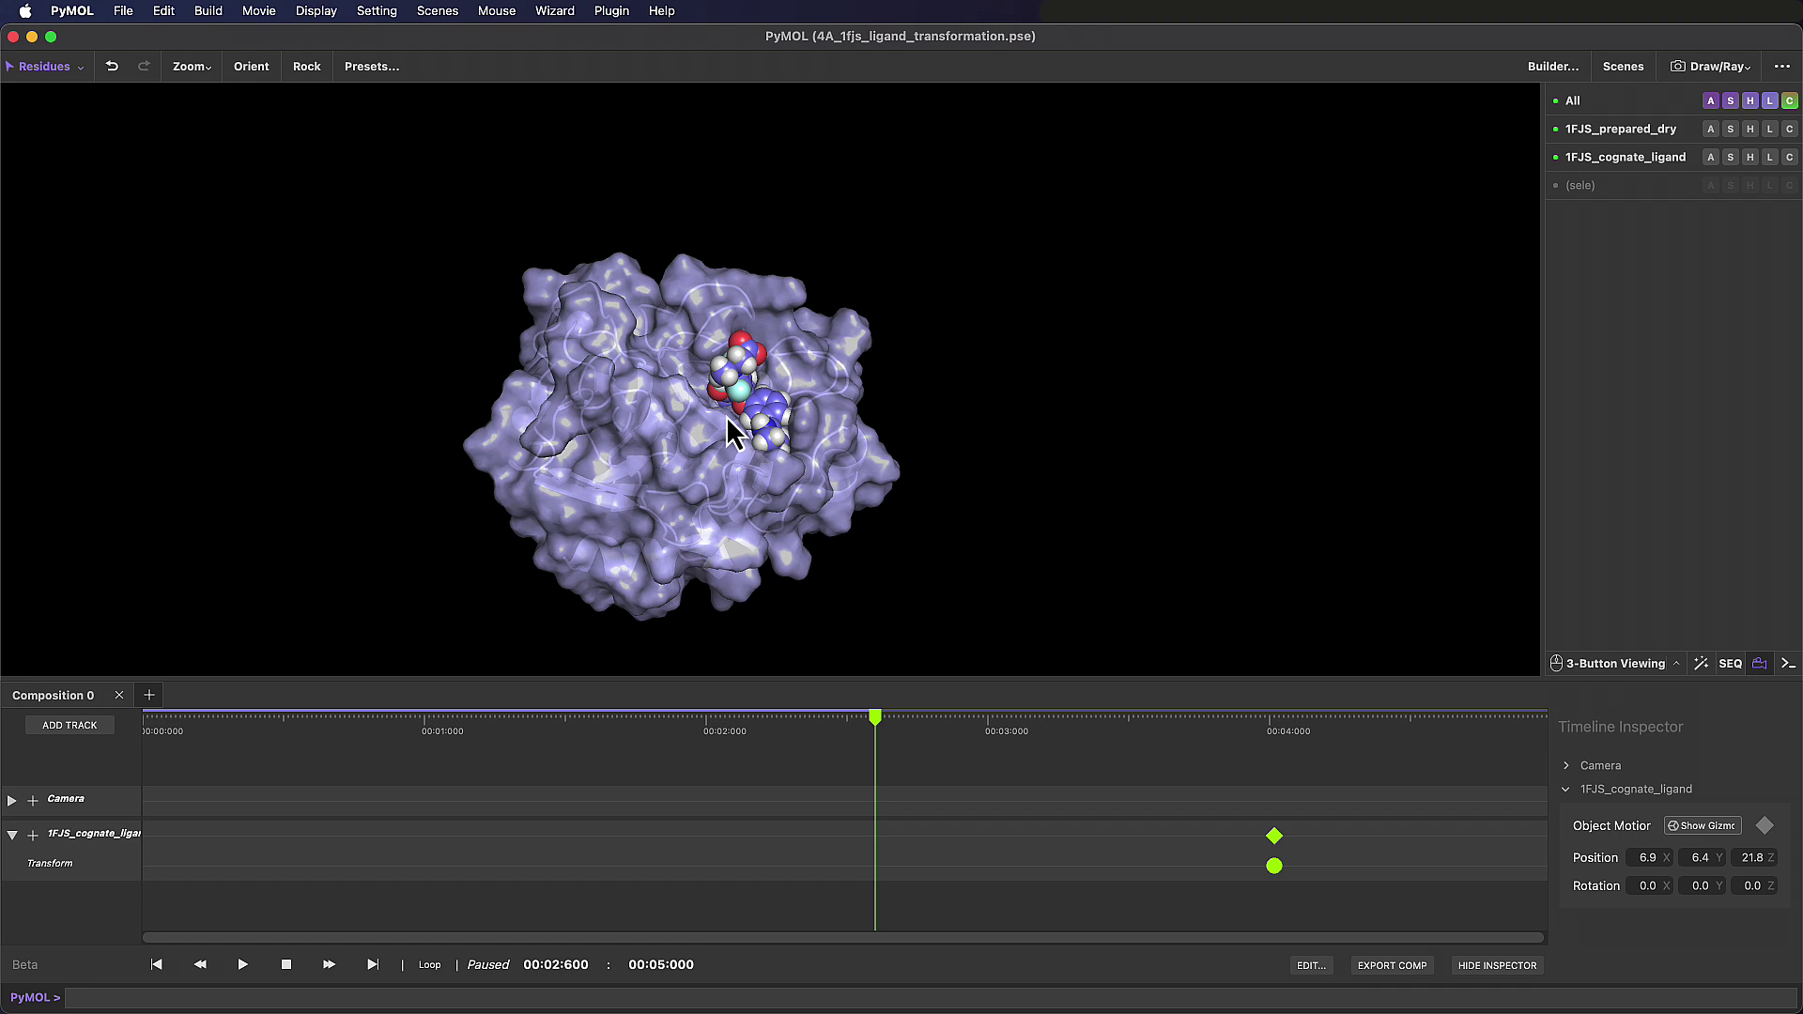
# Use the object gizmo to pull the ligand out of the pocket to a position of about (-23.6, 12.8, 25.9) above the protein
pyautogui.click(1691, 832)
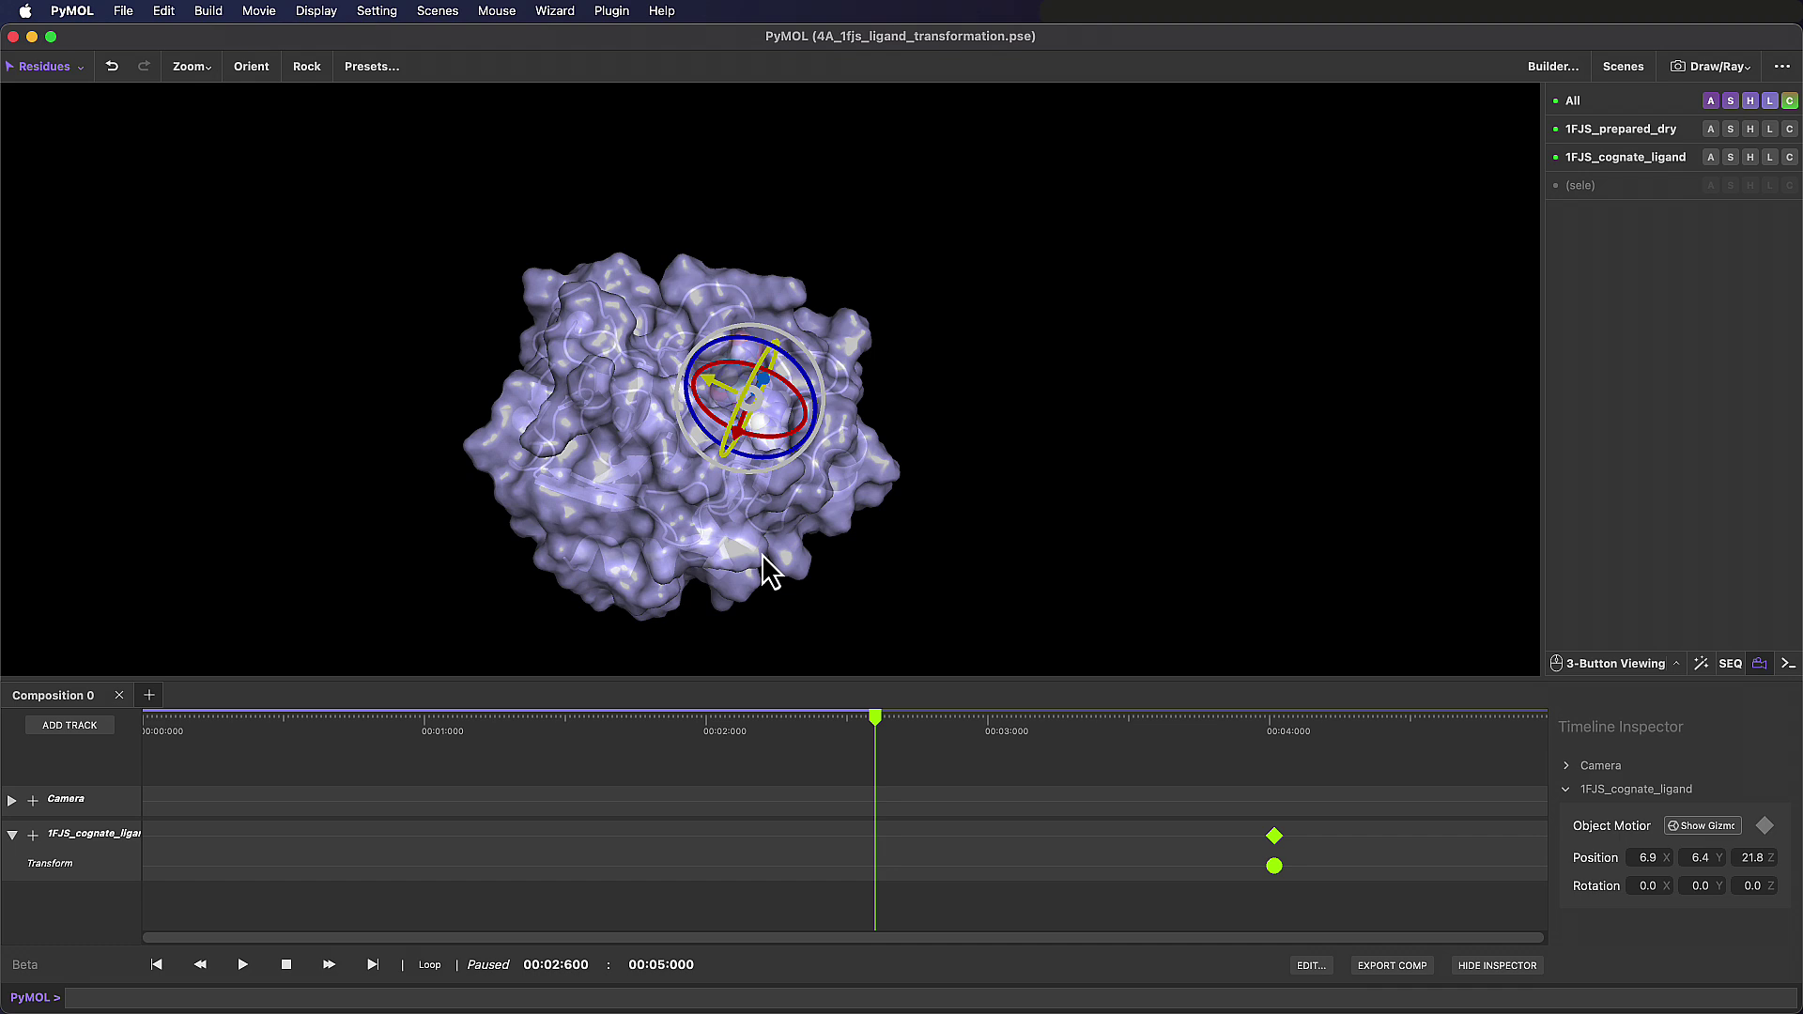
pyautogui.moveTo(764, 559); pyautogui.dragTo(766, 515)
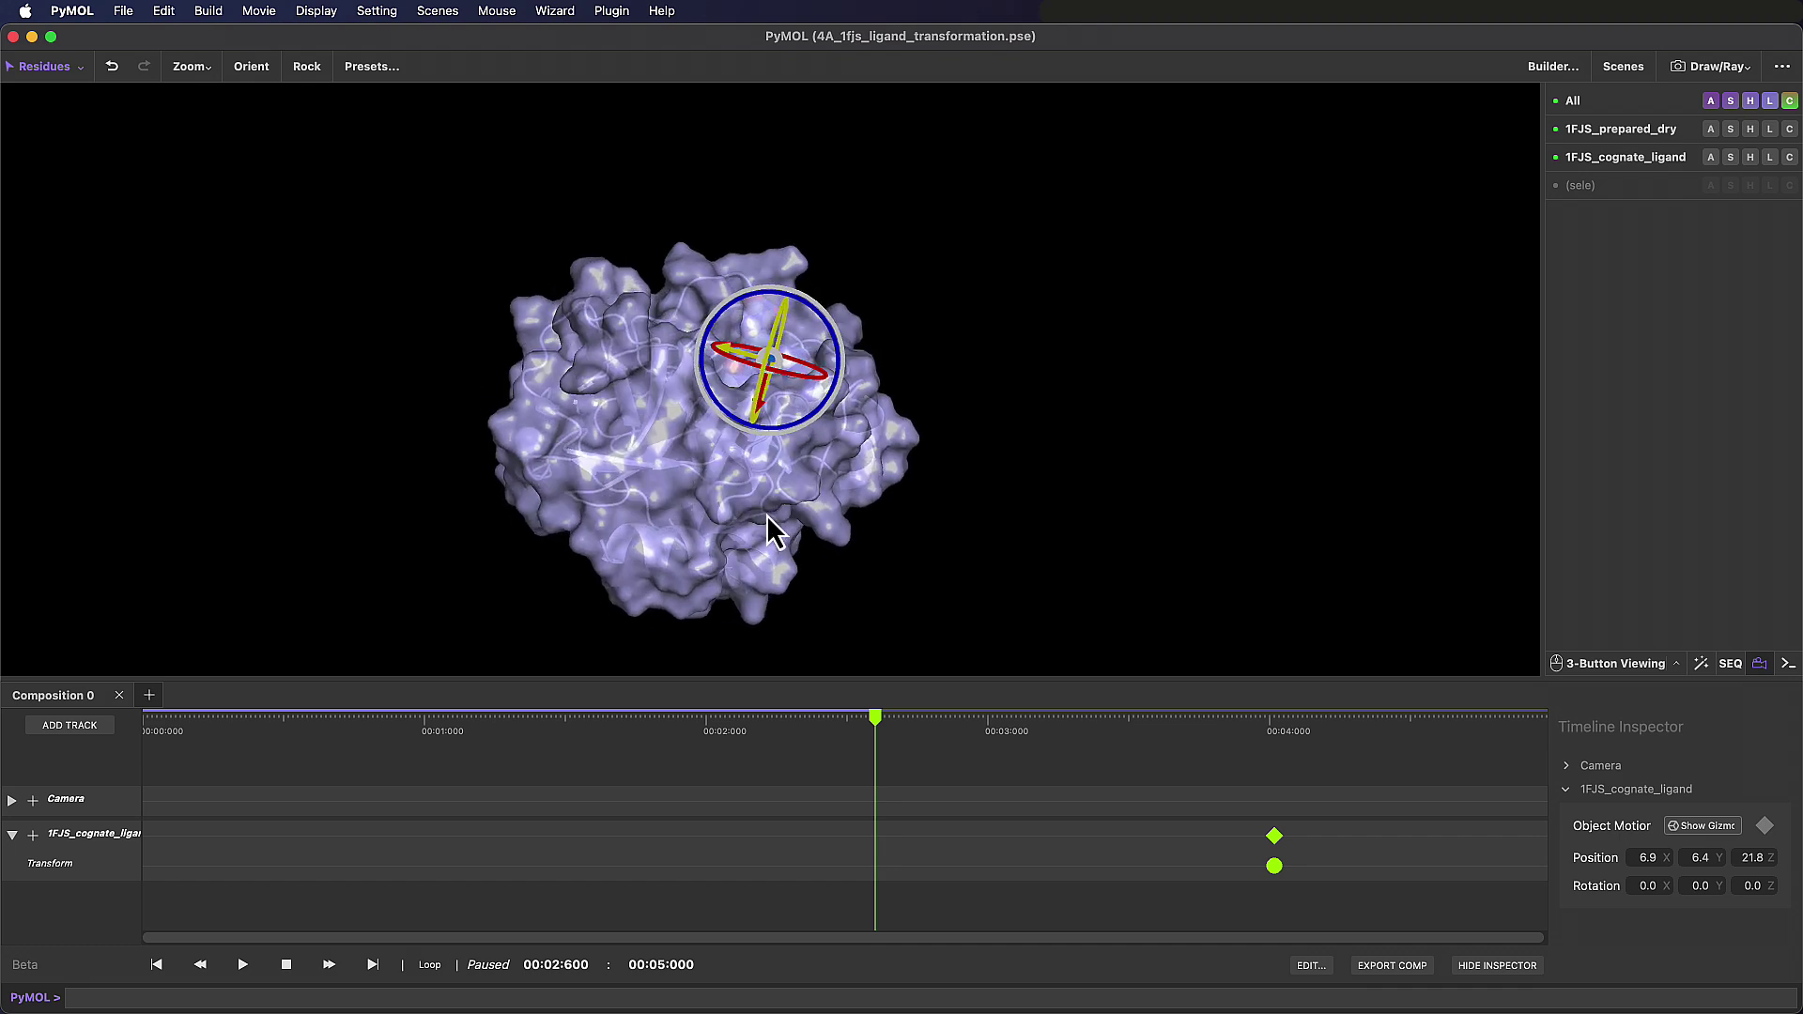
pyautogui.click(66, 874)
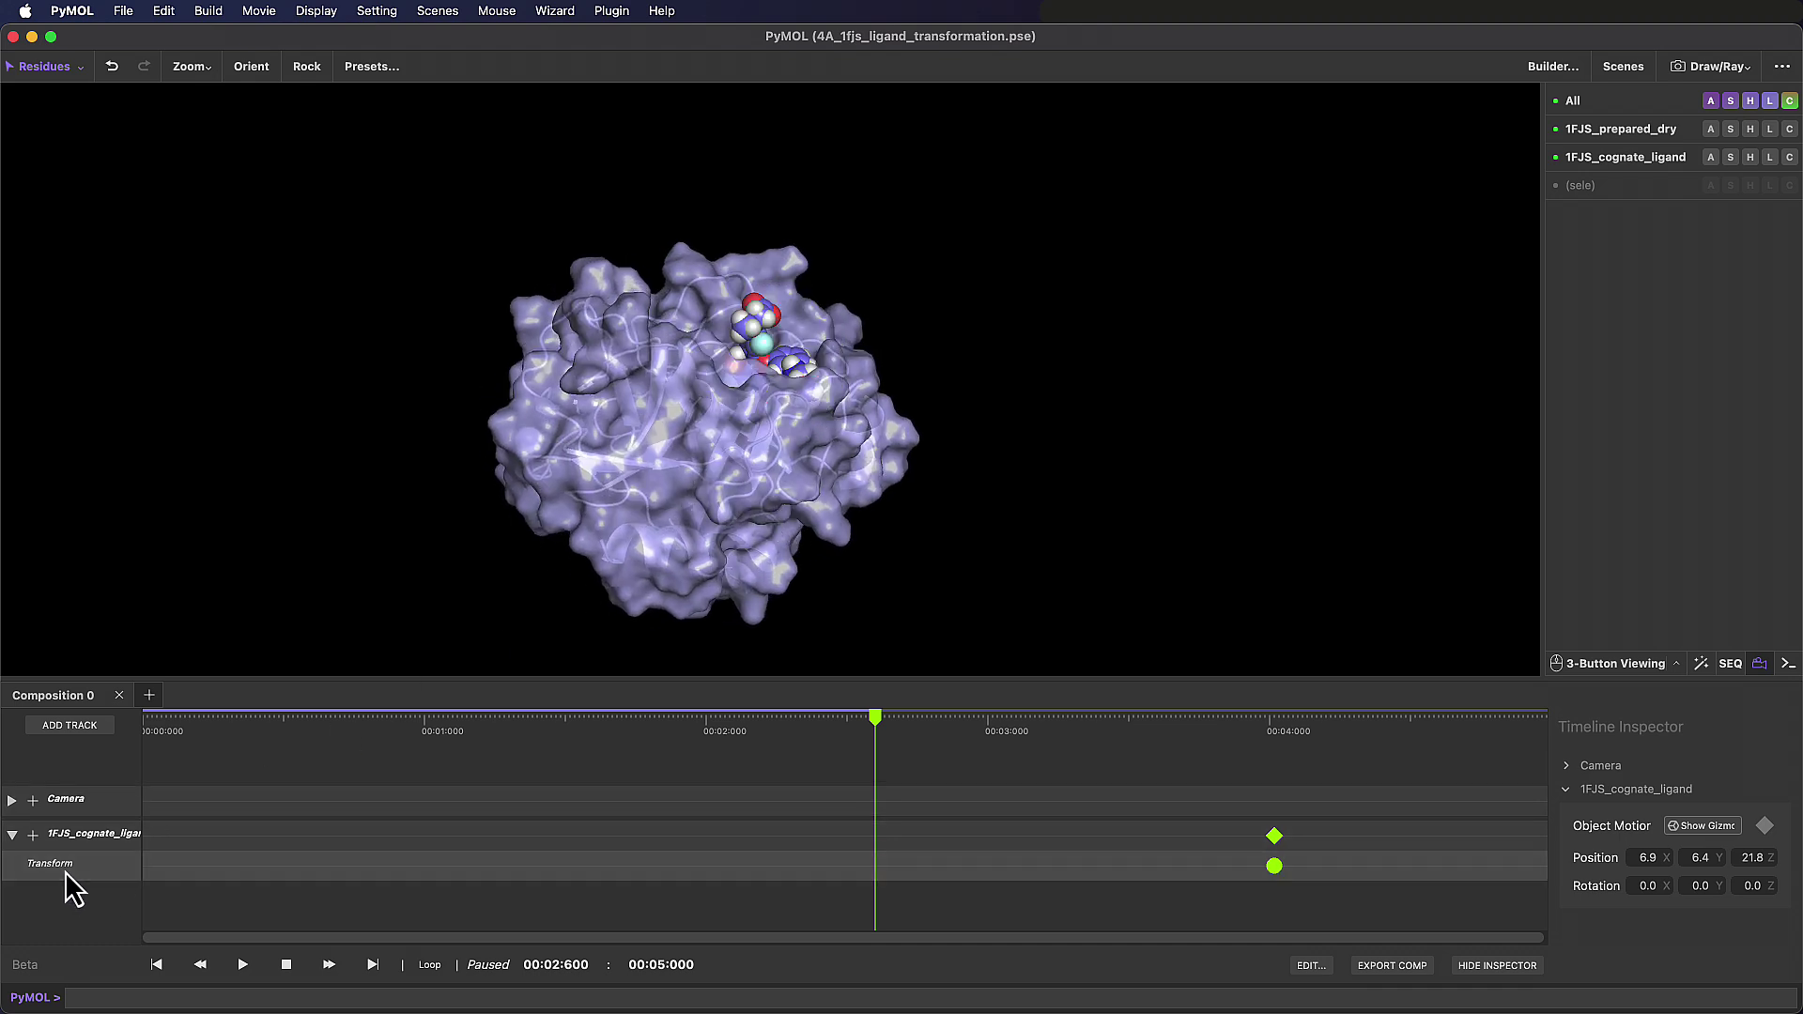
pyautogui.click(66, 873)
pyautogui.click(65, 874)
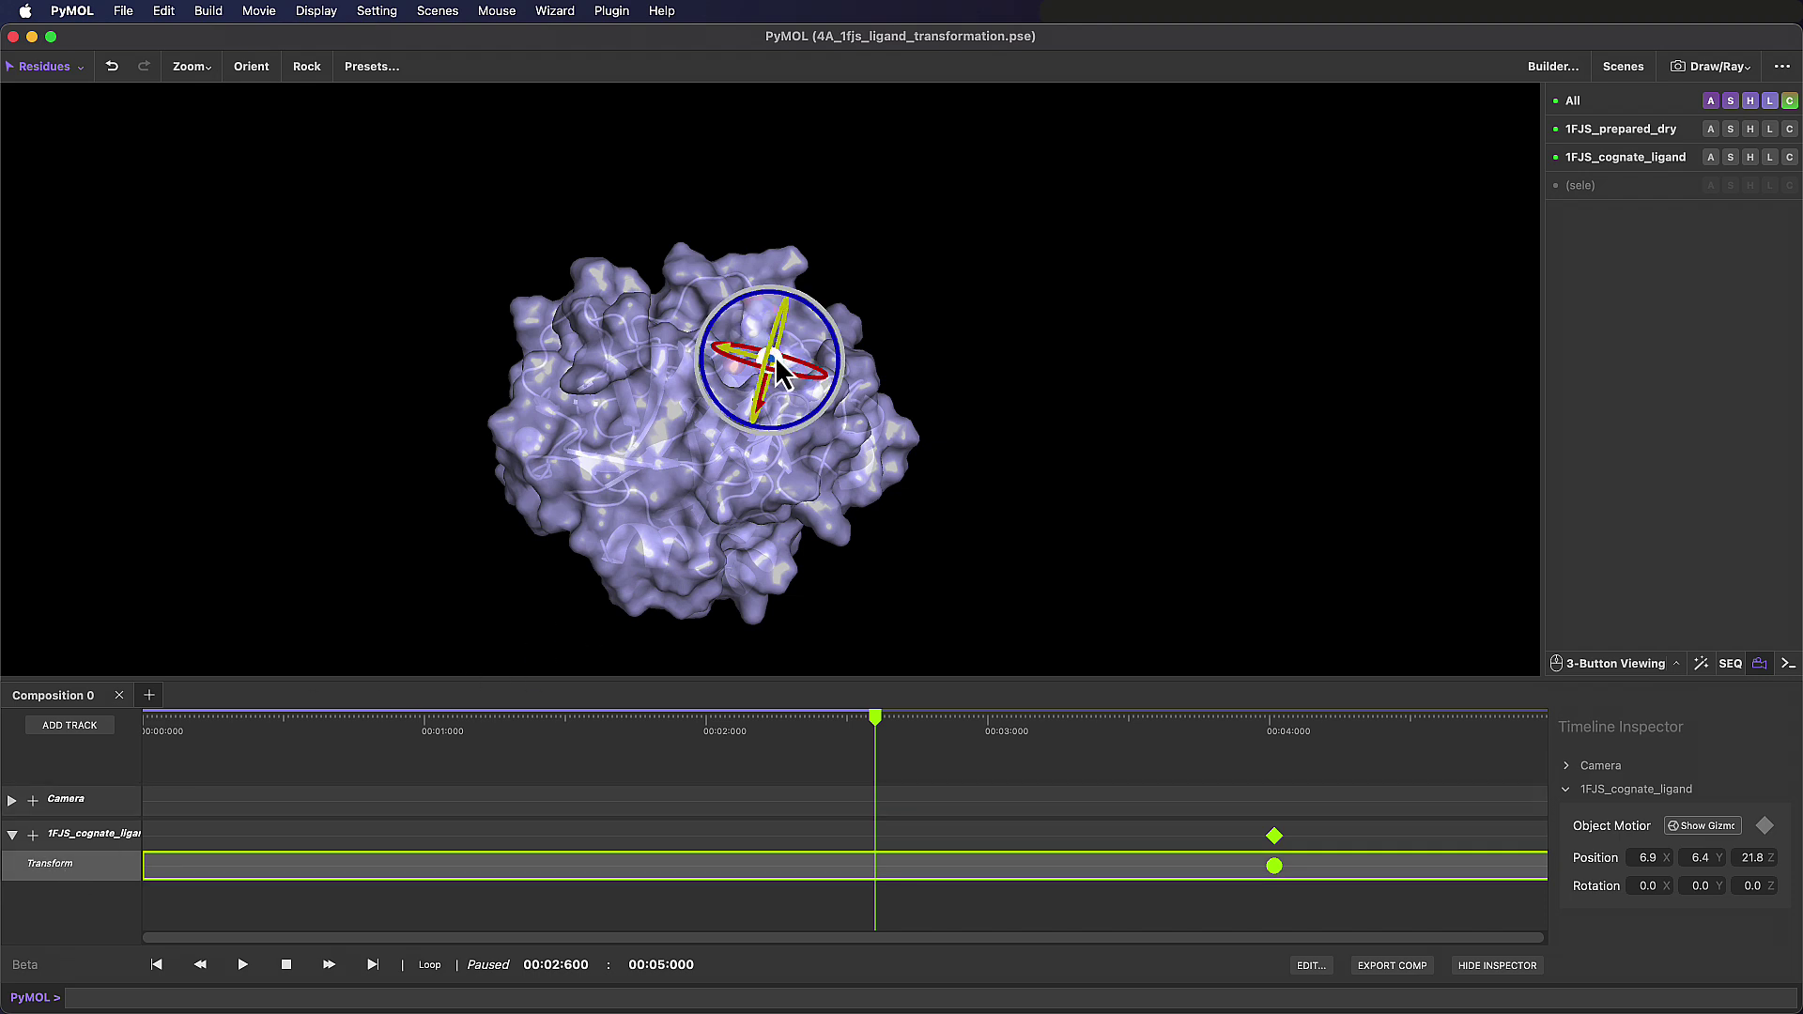
pyautogui.moveTo(777, 369); pyautogui.dragTo(781, 102)
pyautogui.moveTo(853, 354); pyautogui.dragTo(774, 445, button='middle')
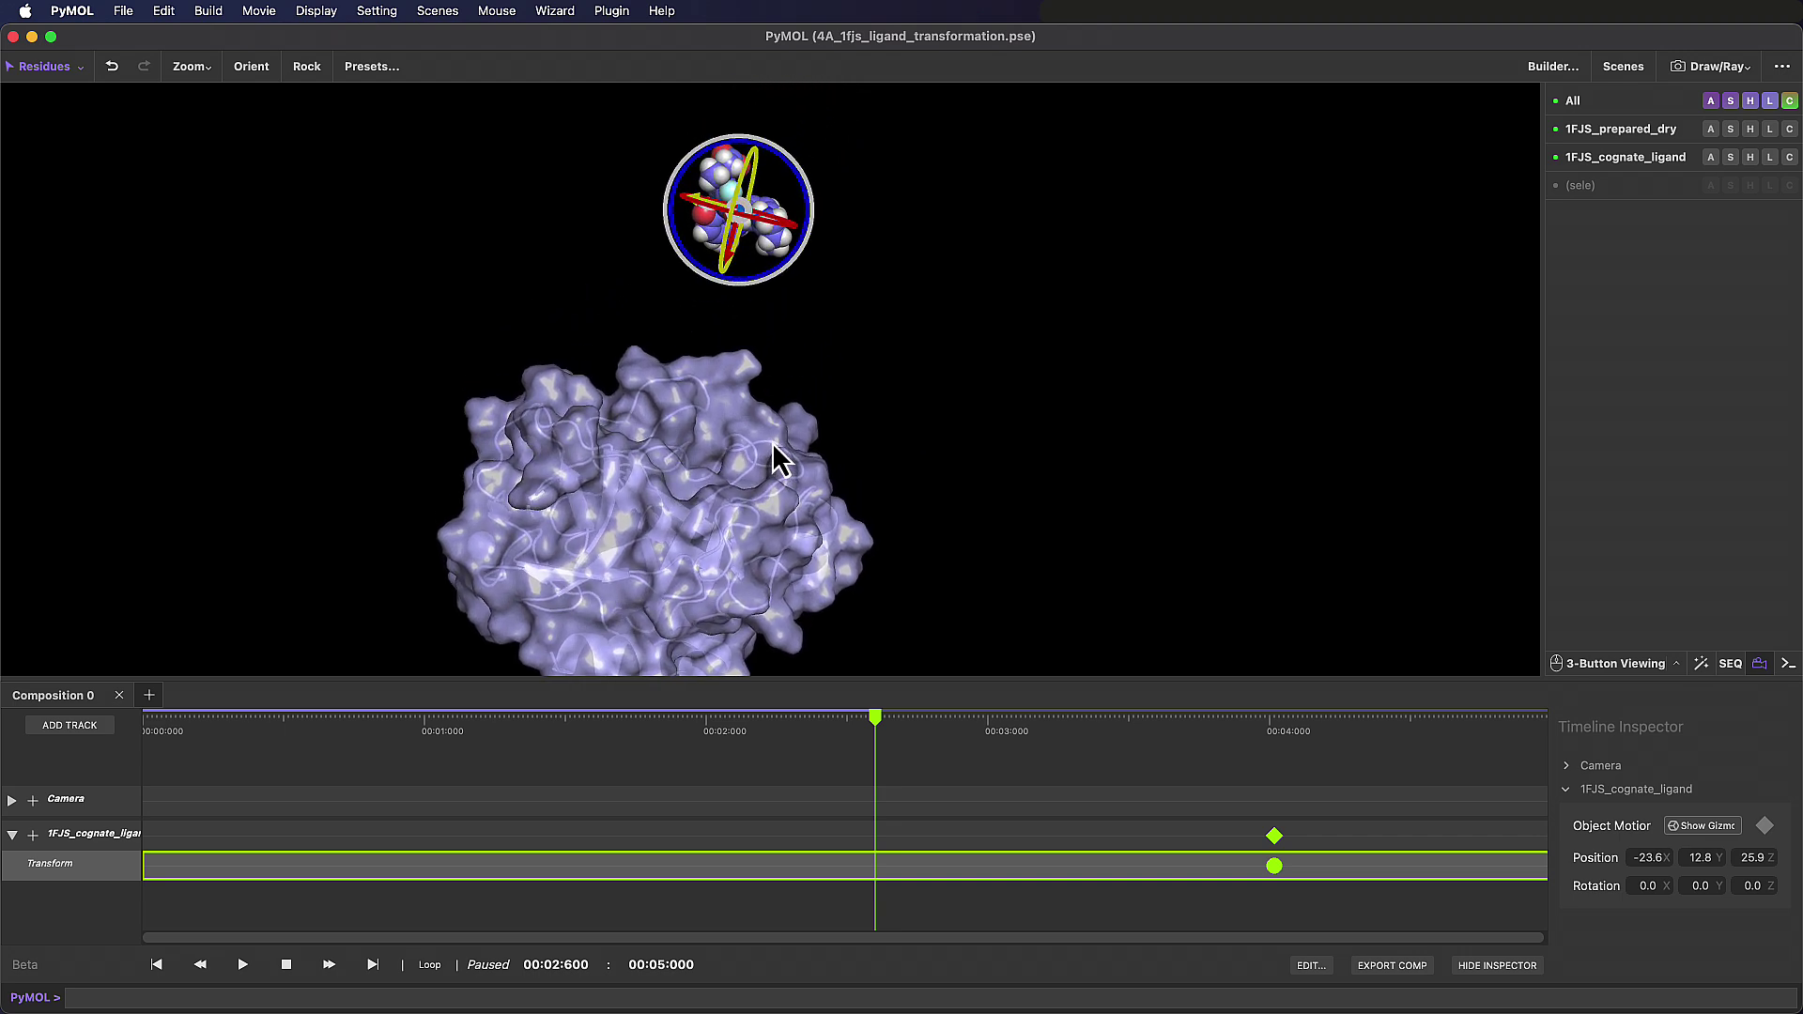
# Try the displaced ligand pose as a Transform keyframe at 00:02:583, and delete that keyframe after previewing the motion
pyautogui.rightClick(872, 871)
pyautogui.click(895, 765)
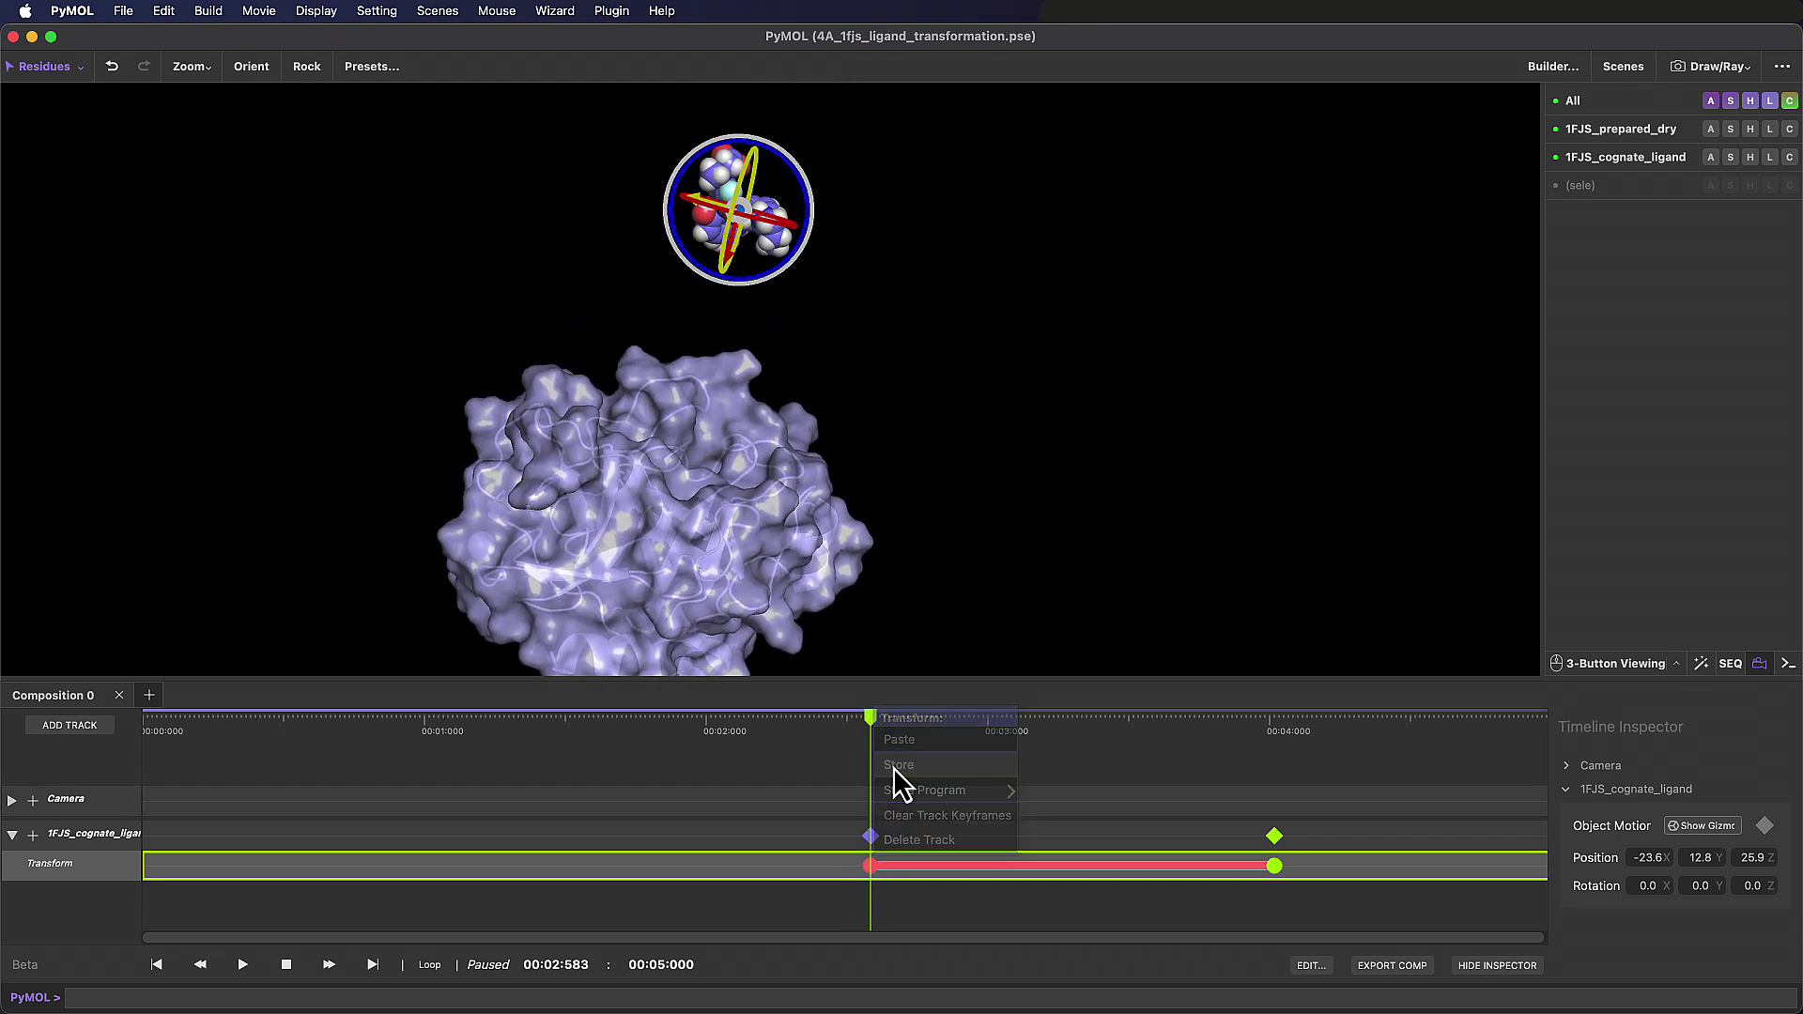
pyautogui.moveTo(872, 714); pyautogui.dragTo(955, 791)
pyautogui.click(141, 836)
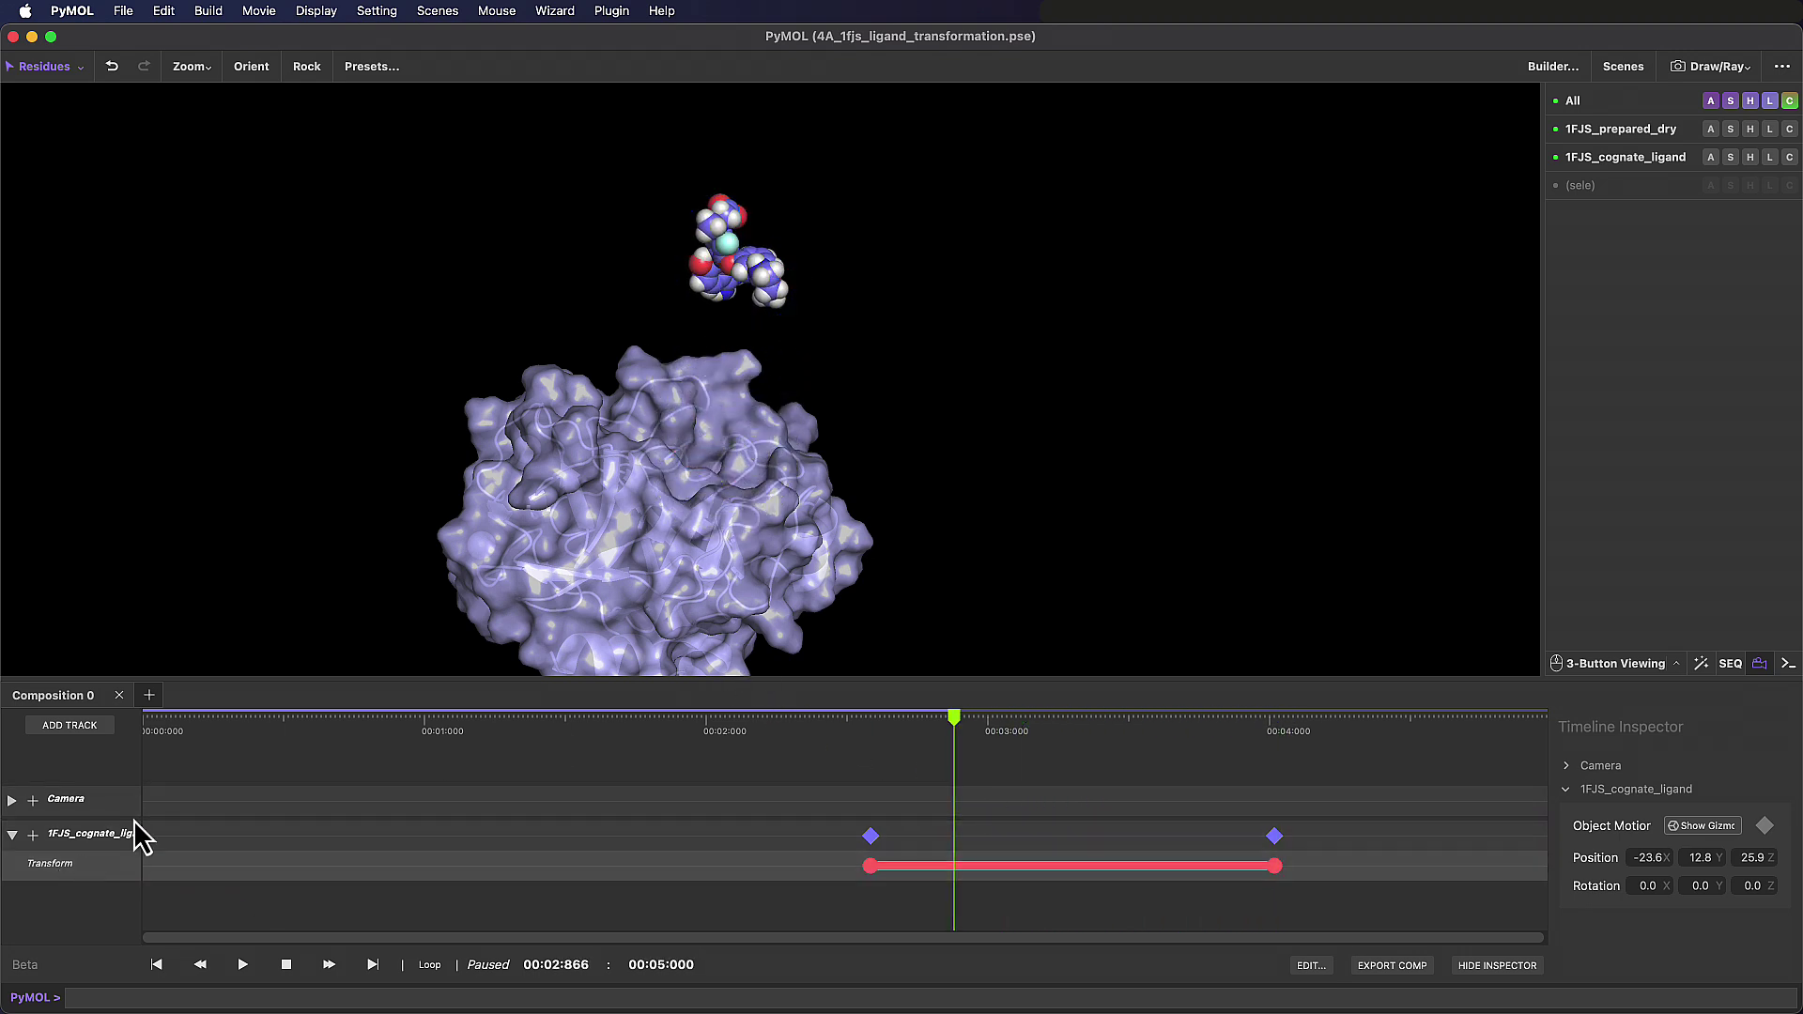
pyautogui.moveTo(595, 516); pyautogui.dragTo(475, 481)
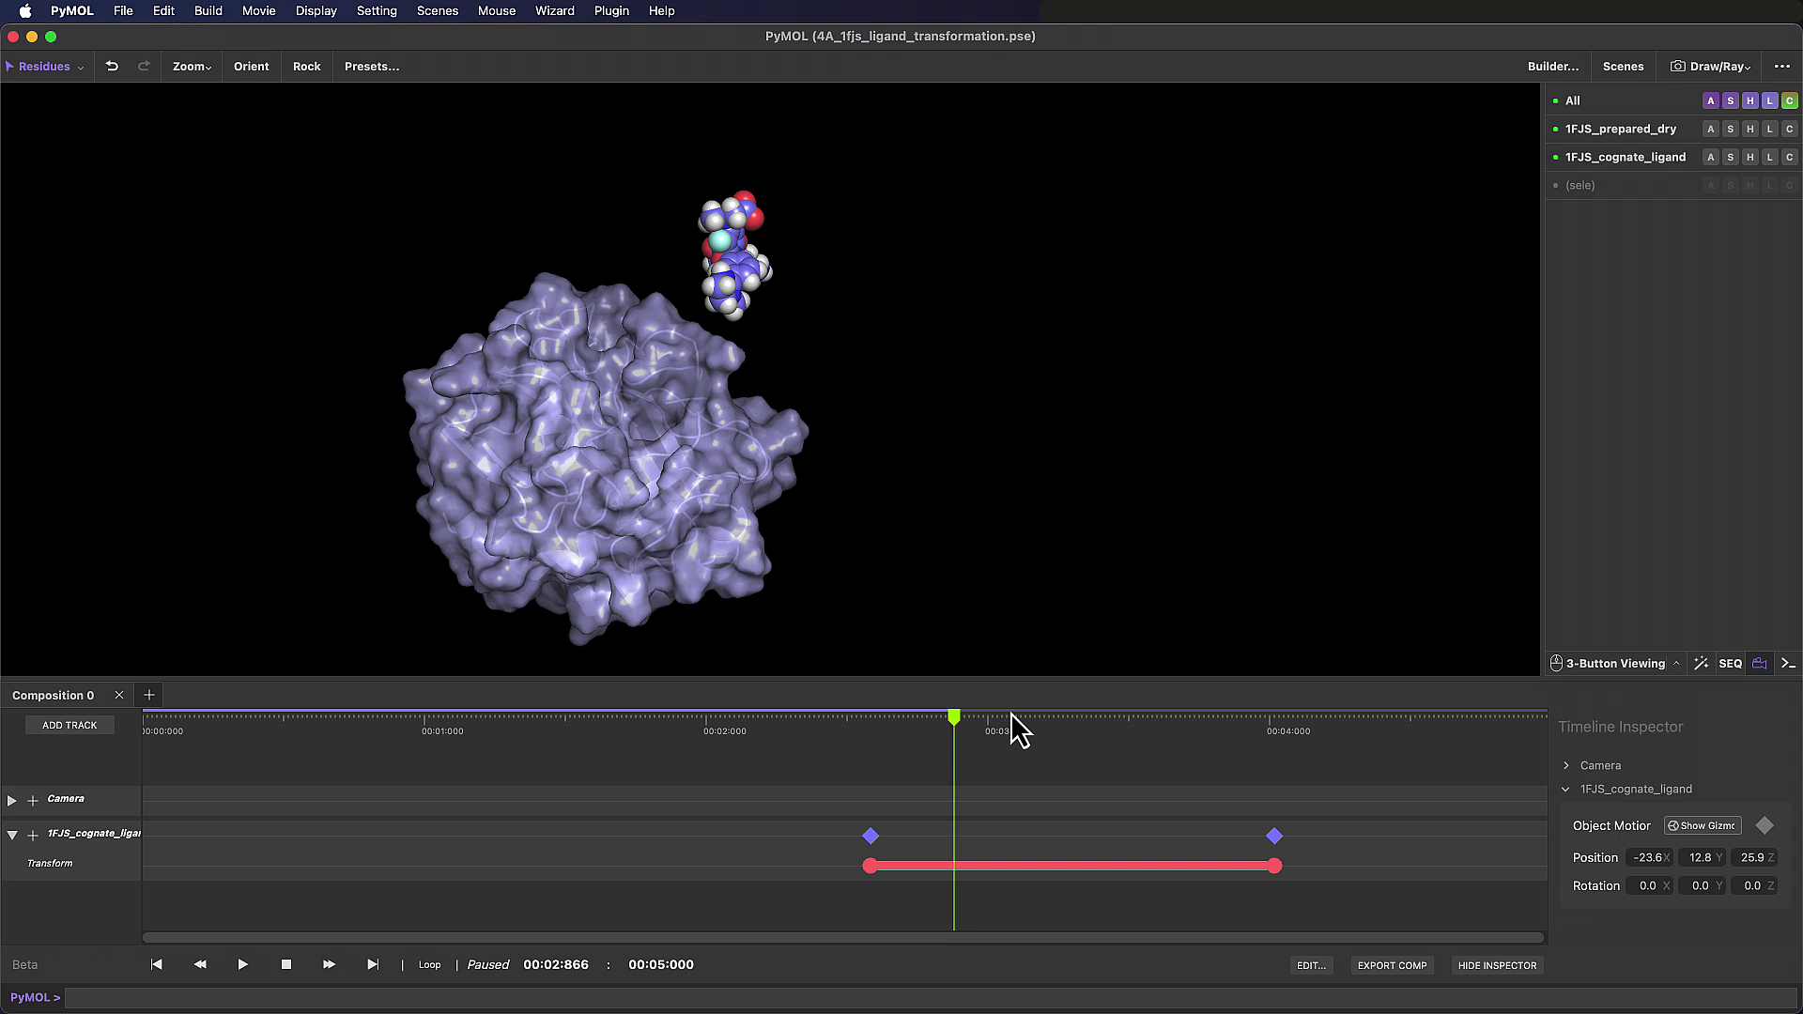
pyautogui.moveTo(948, 719); pyautogui.dragTo(913, 777)
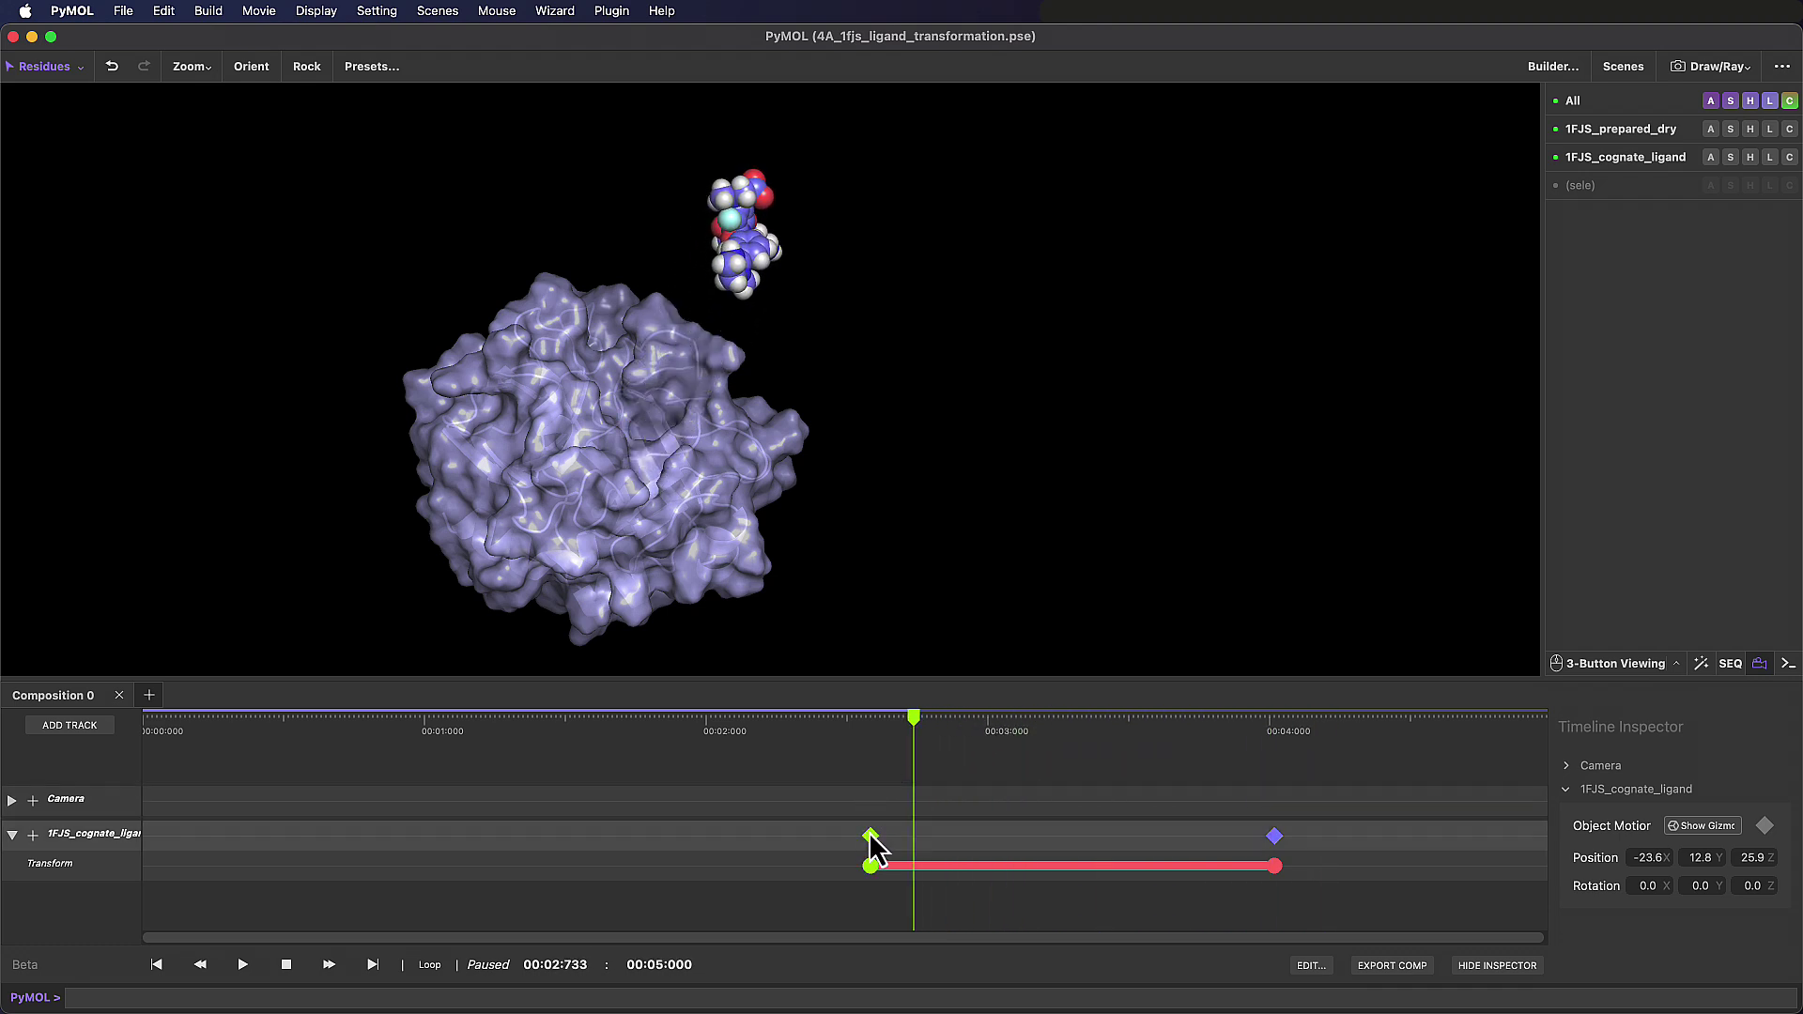
pyautogui.press('Delete')
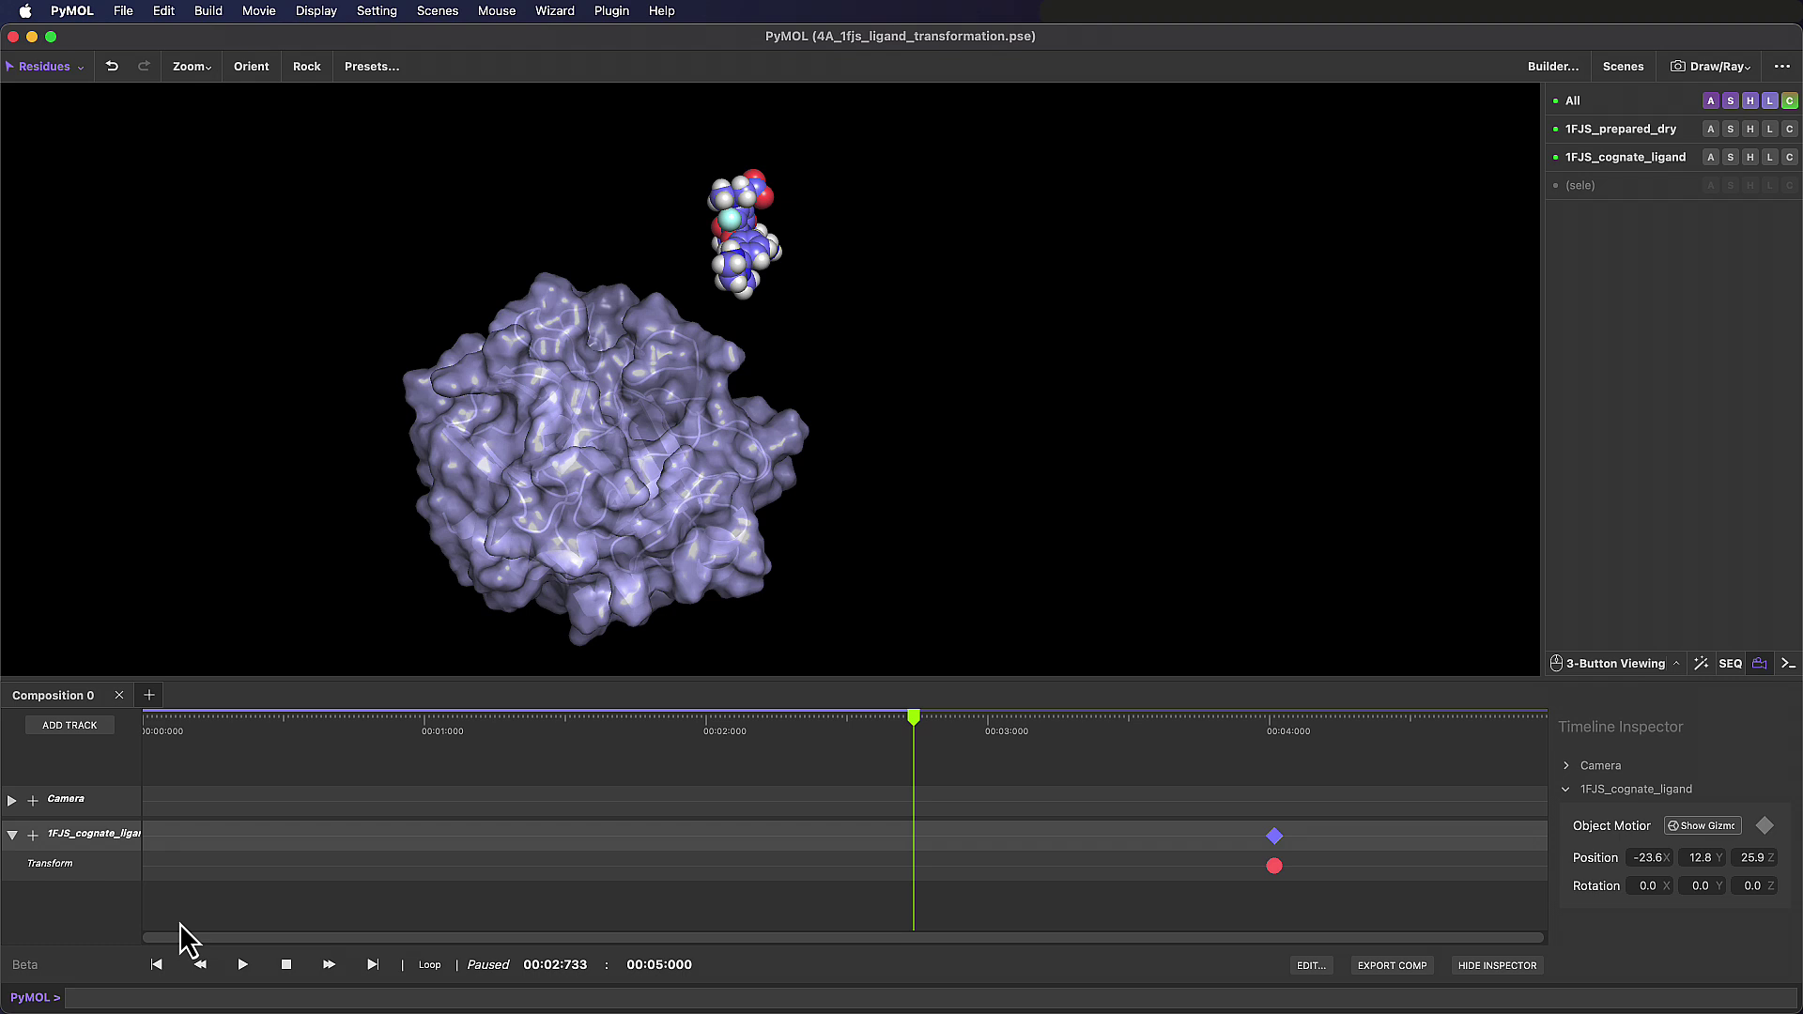
# Try a ligand pose rotated to about (43.0, 15.5, 29.5) as a Transform keyframe at 00:02:200, and delete that keyframe after a preview
pyautogui.click(99, 874)
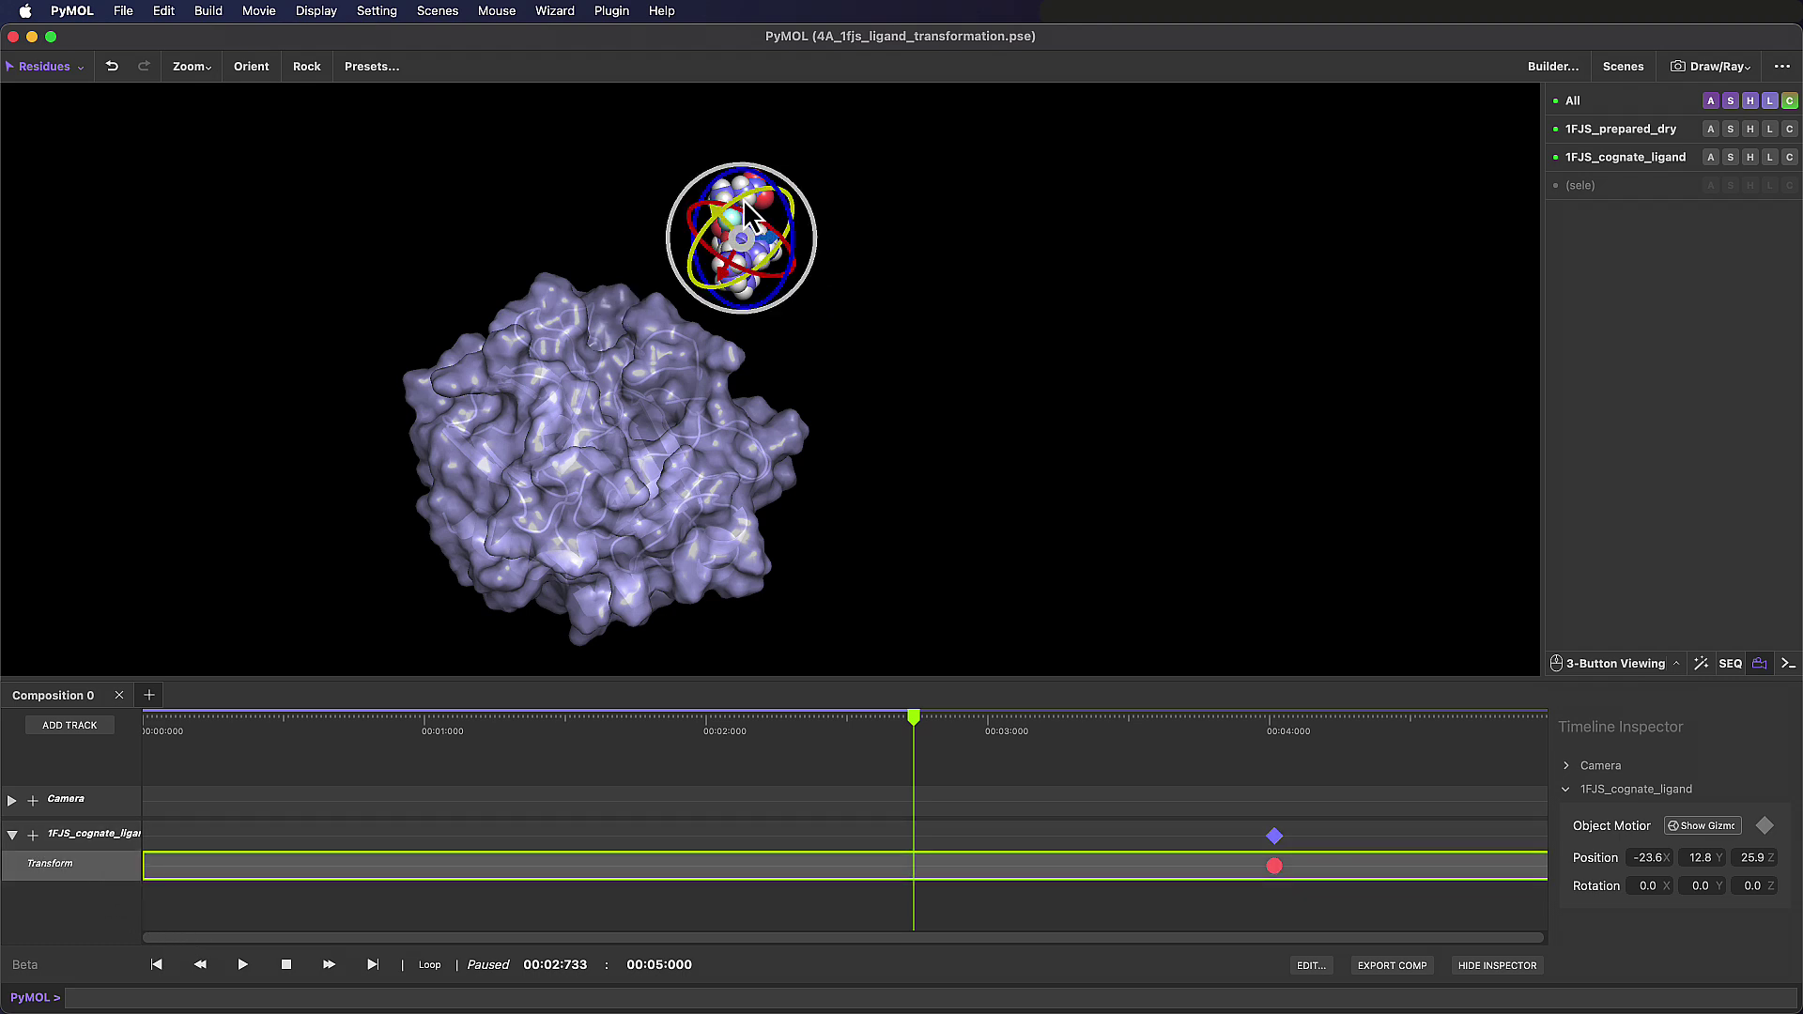
pyautogui.moveTo(742, 206); pyautogui.dragTo(574, 155)
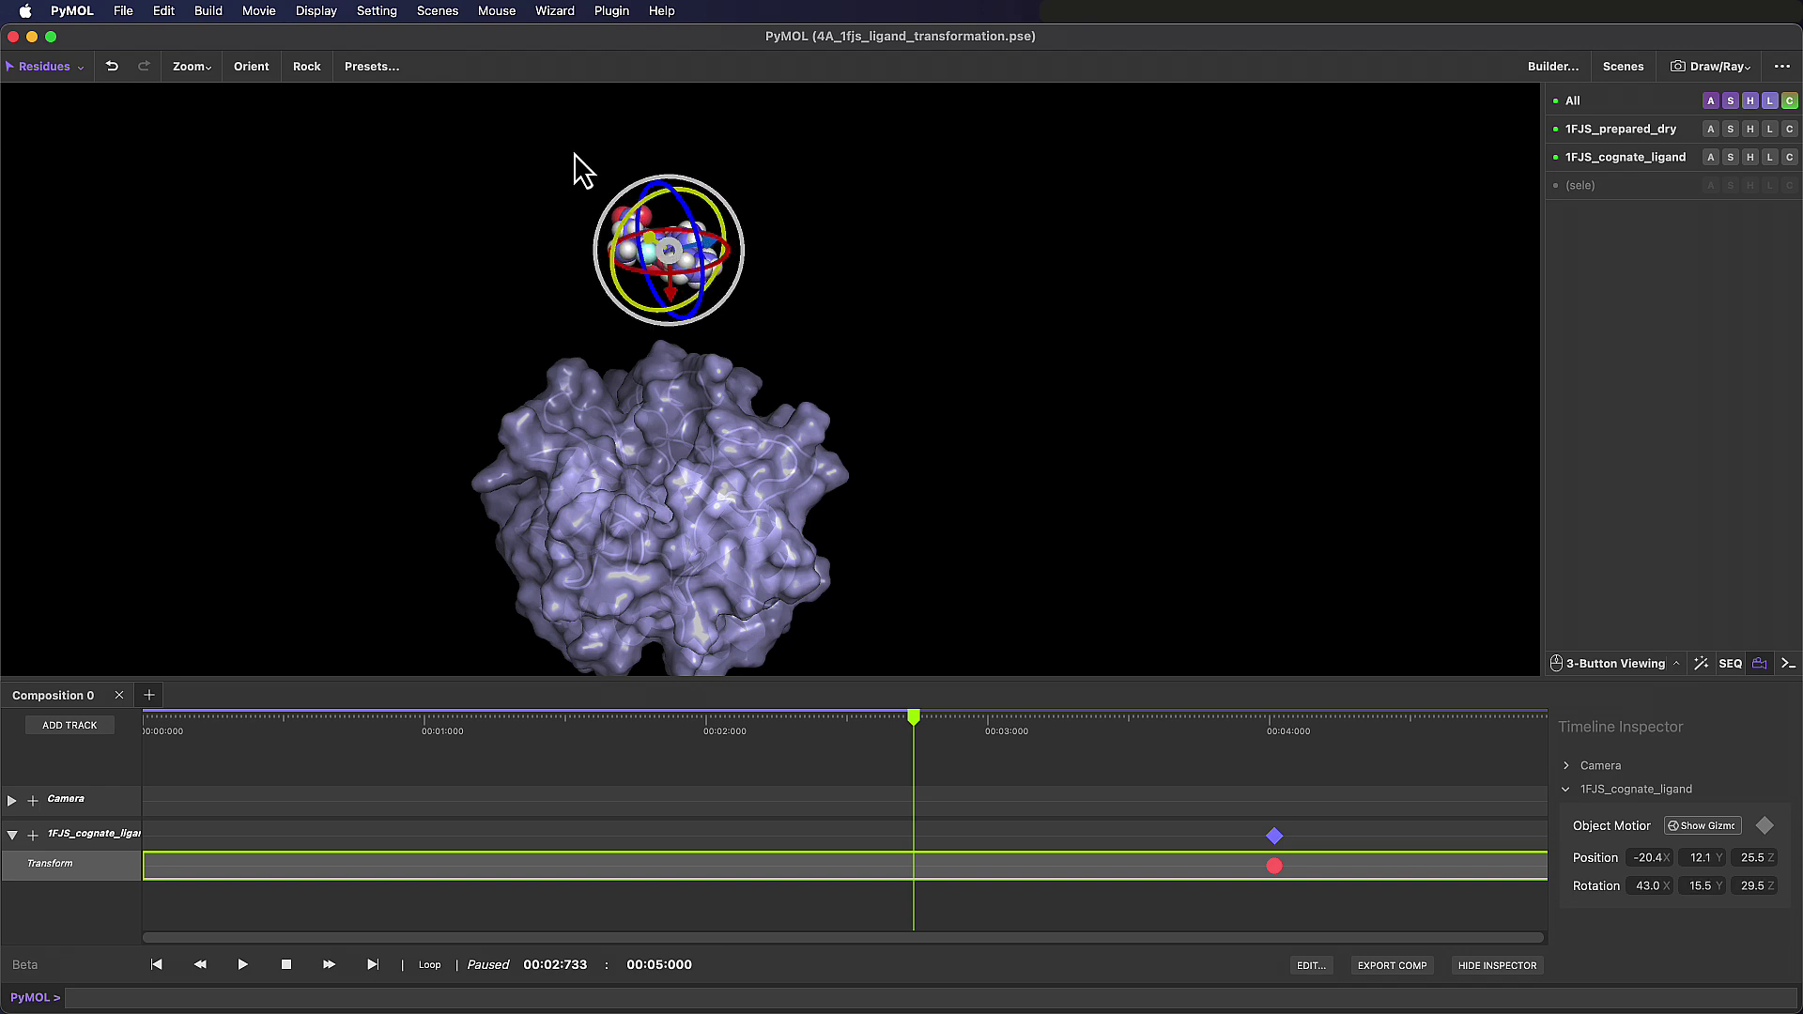
pyautogui.rightClick(766, 859)
pyautogui.click(806, 915)
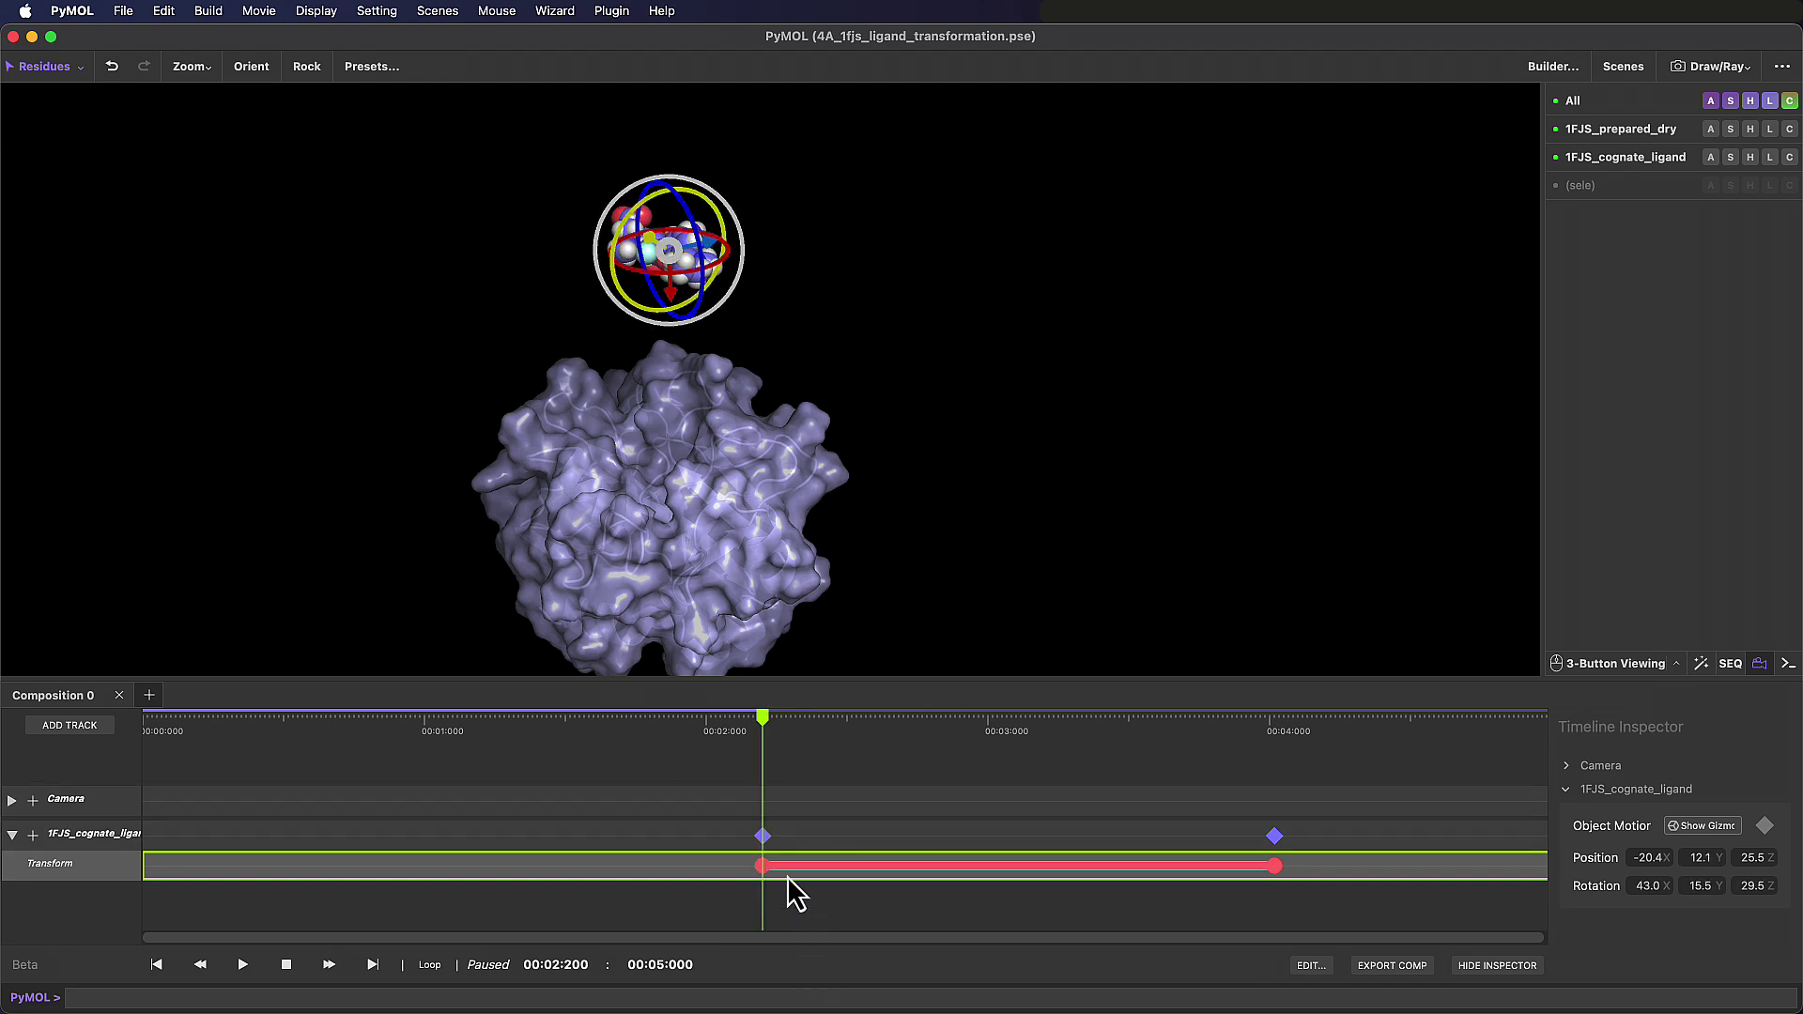
pyautogui.moveTo(758, 714); pyautogui.dragTo(818, 791)
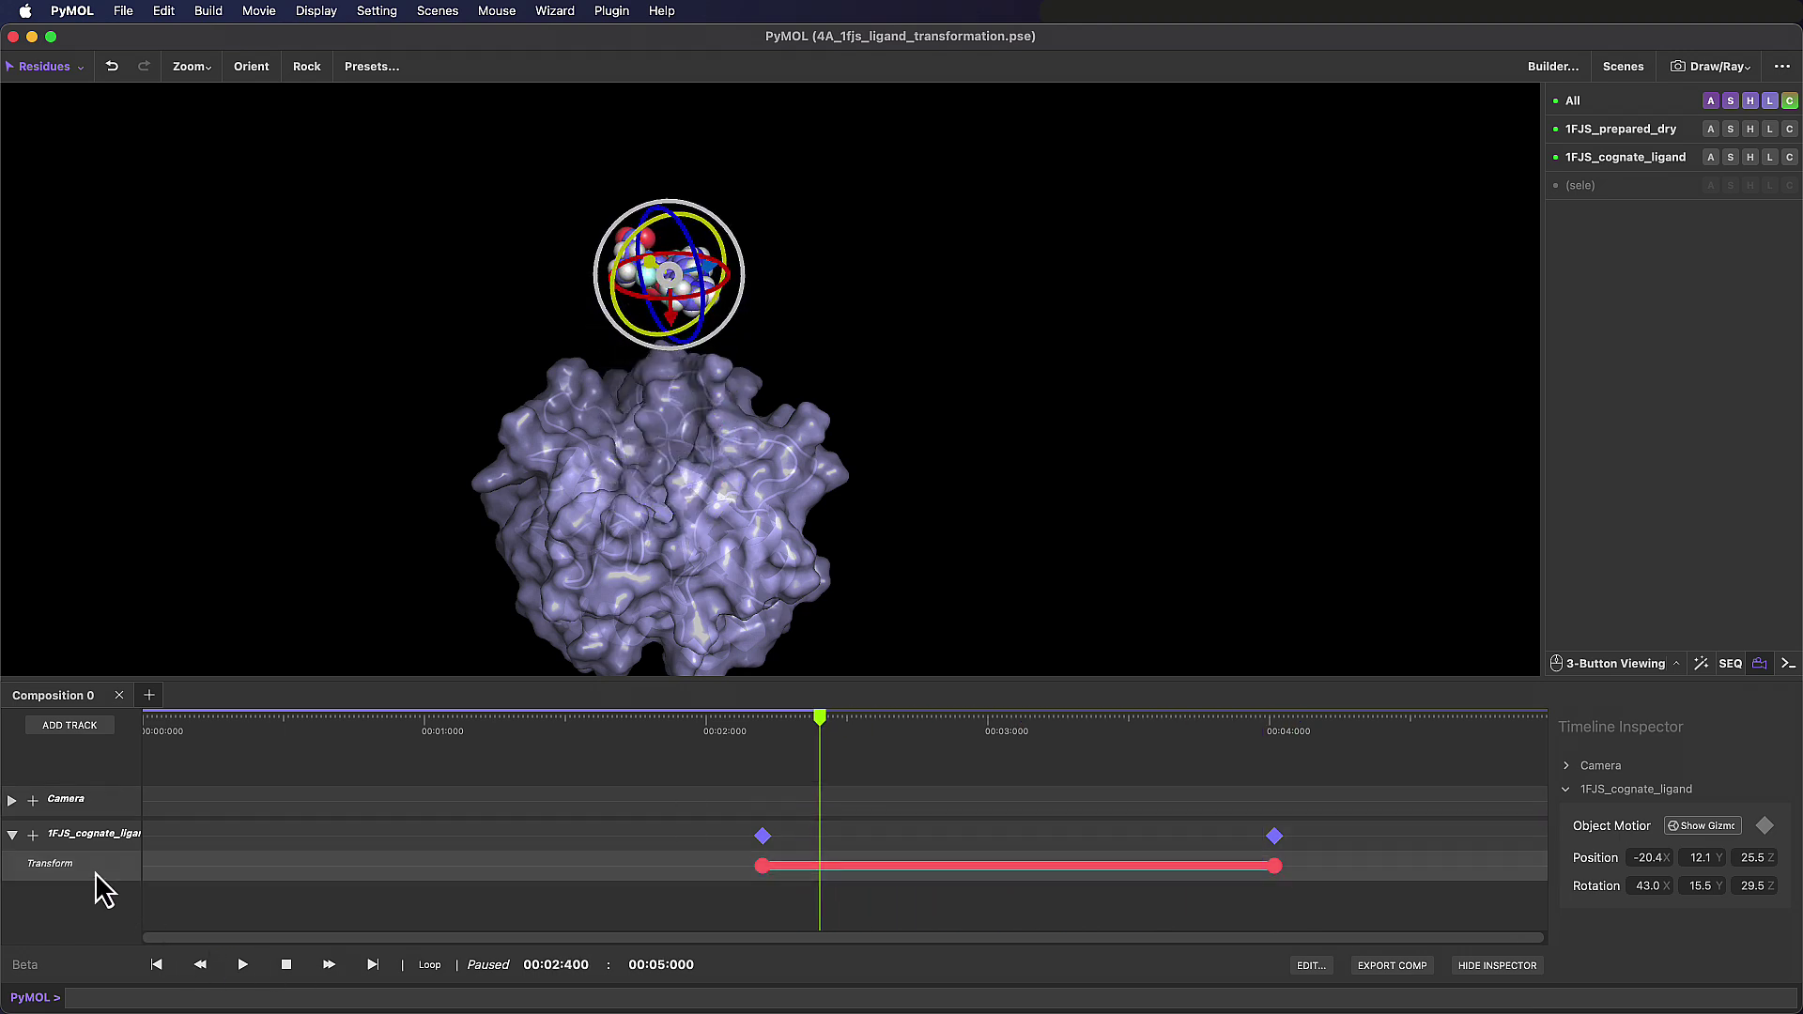
pyautogui.moveTo(813, 719); pyautogui.dragTo(717, 870)
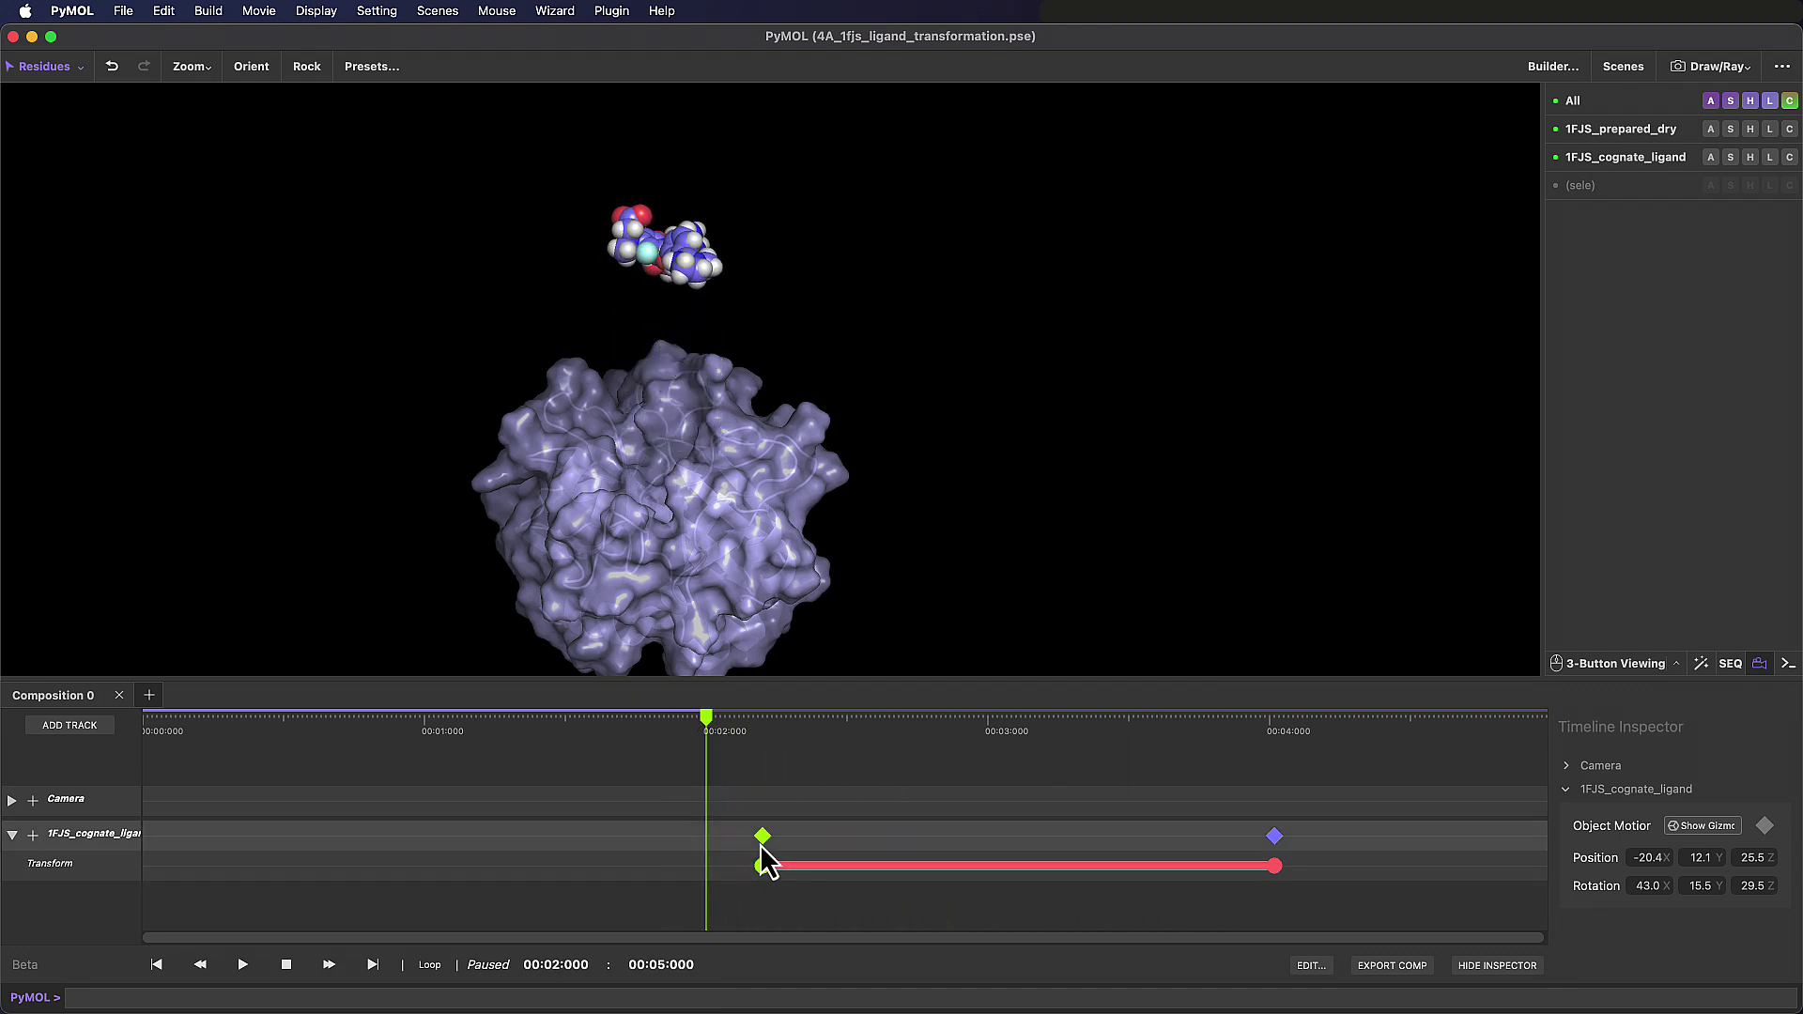
pyautogui.press('Delete')
# Move the ligand to about (-27.7, 18.2, 22.2) with rotation about (85.2, 48.7, 99.1), and store this pose as a Transform keyframe at 00:02:000
pyautogui.click(90, 866)
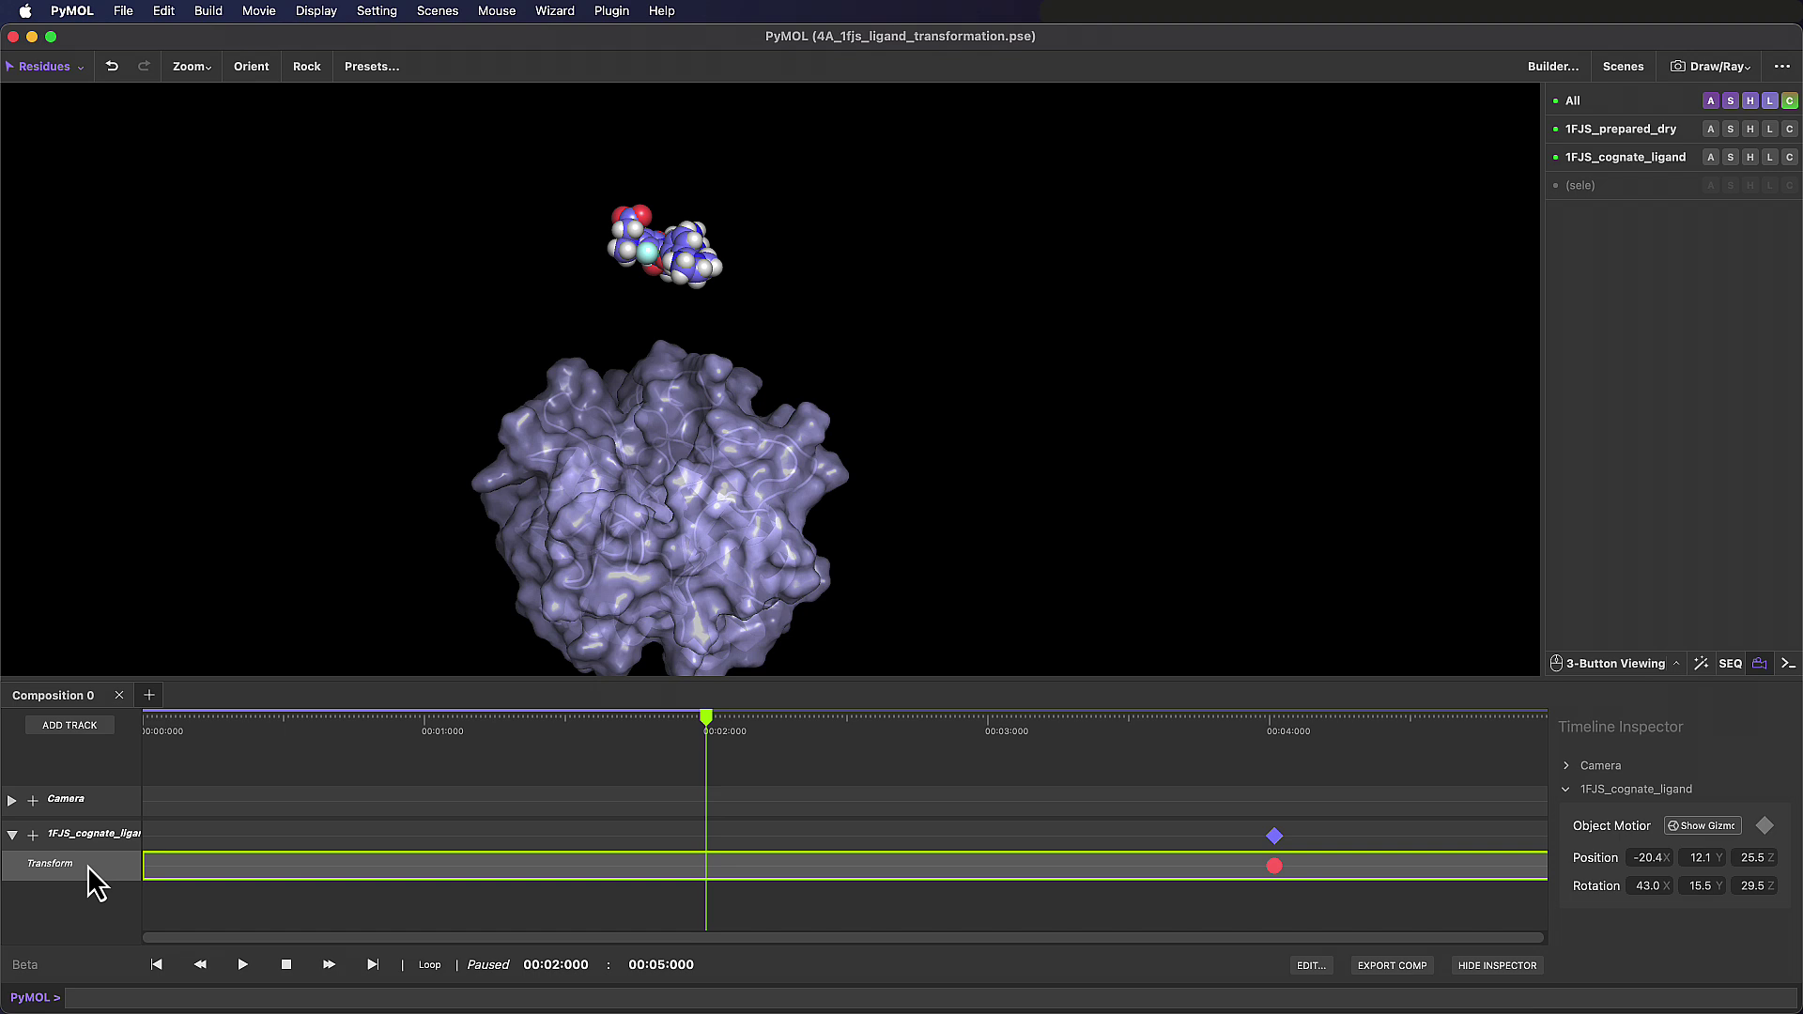
pyautogui.moveTo(613, 251); pyautogui.dragTo(619, 187)
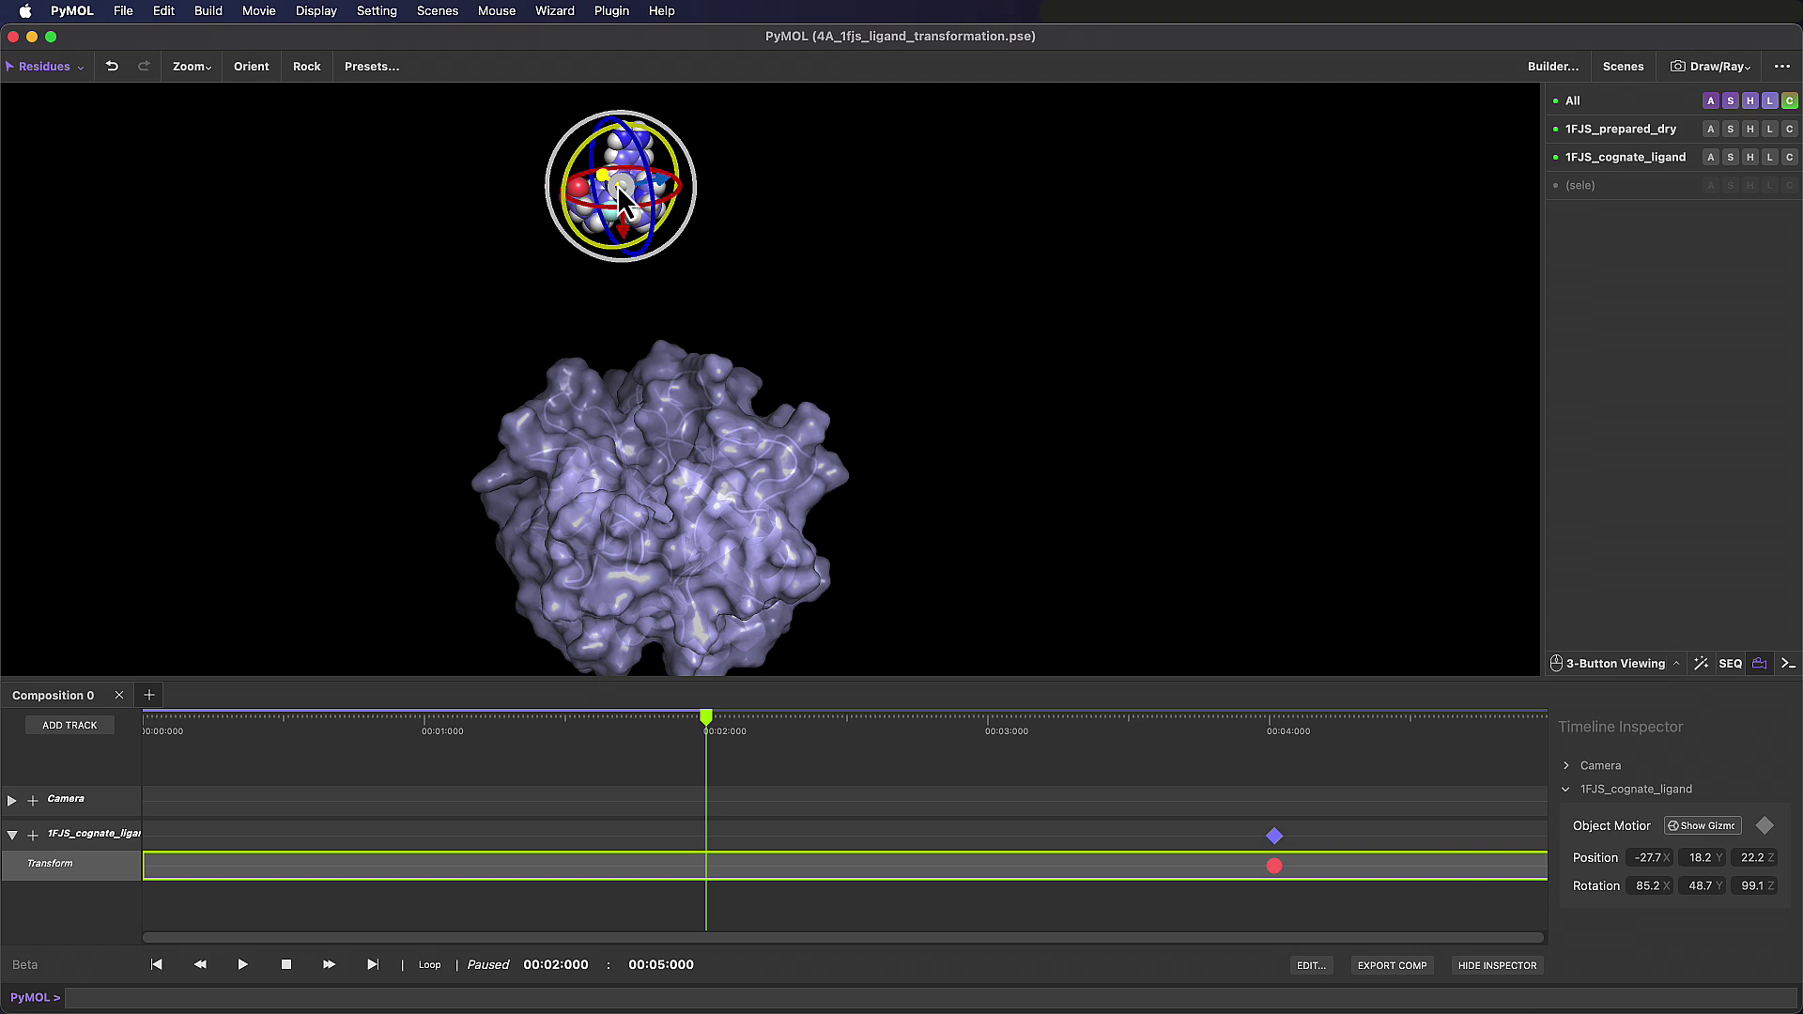
pyautogui.rightClick(706, 860)
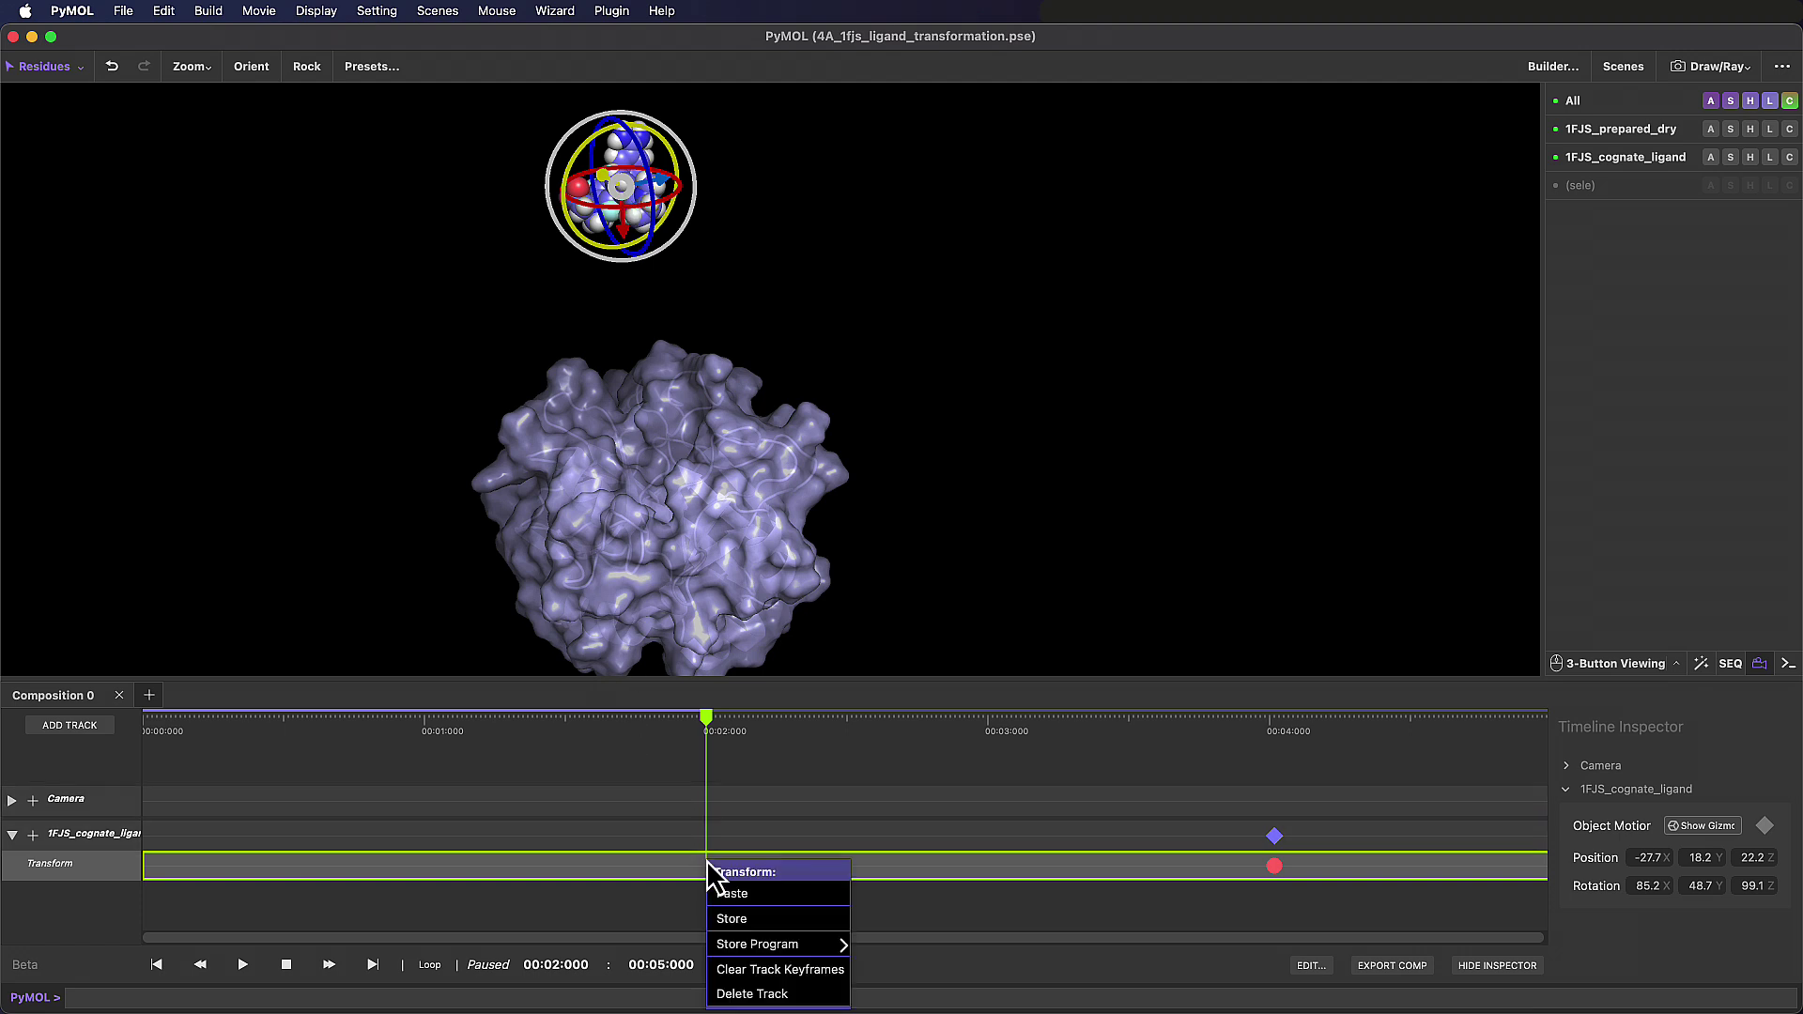
pyautogui.click(746, 922)
pyautogui.moveTo(700, 714); pyautogui.dragTo(714, 806)
pyautogui.click(94, 864)
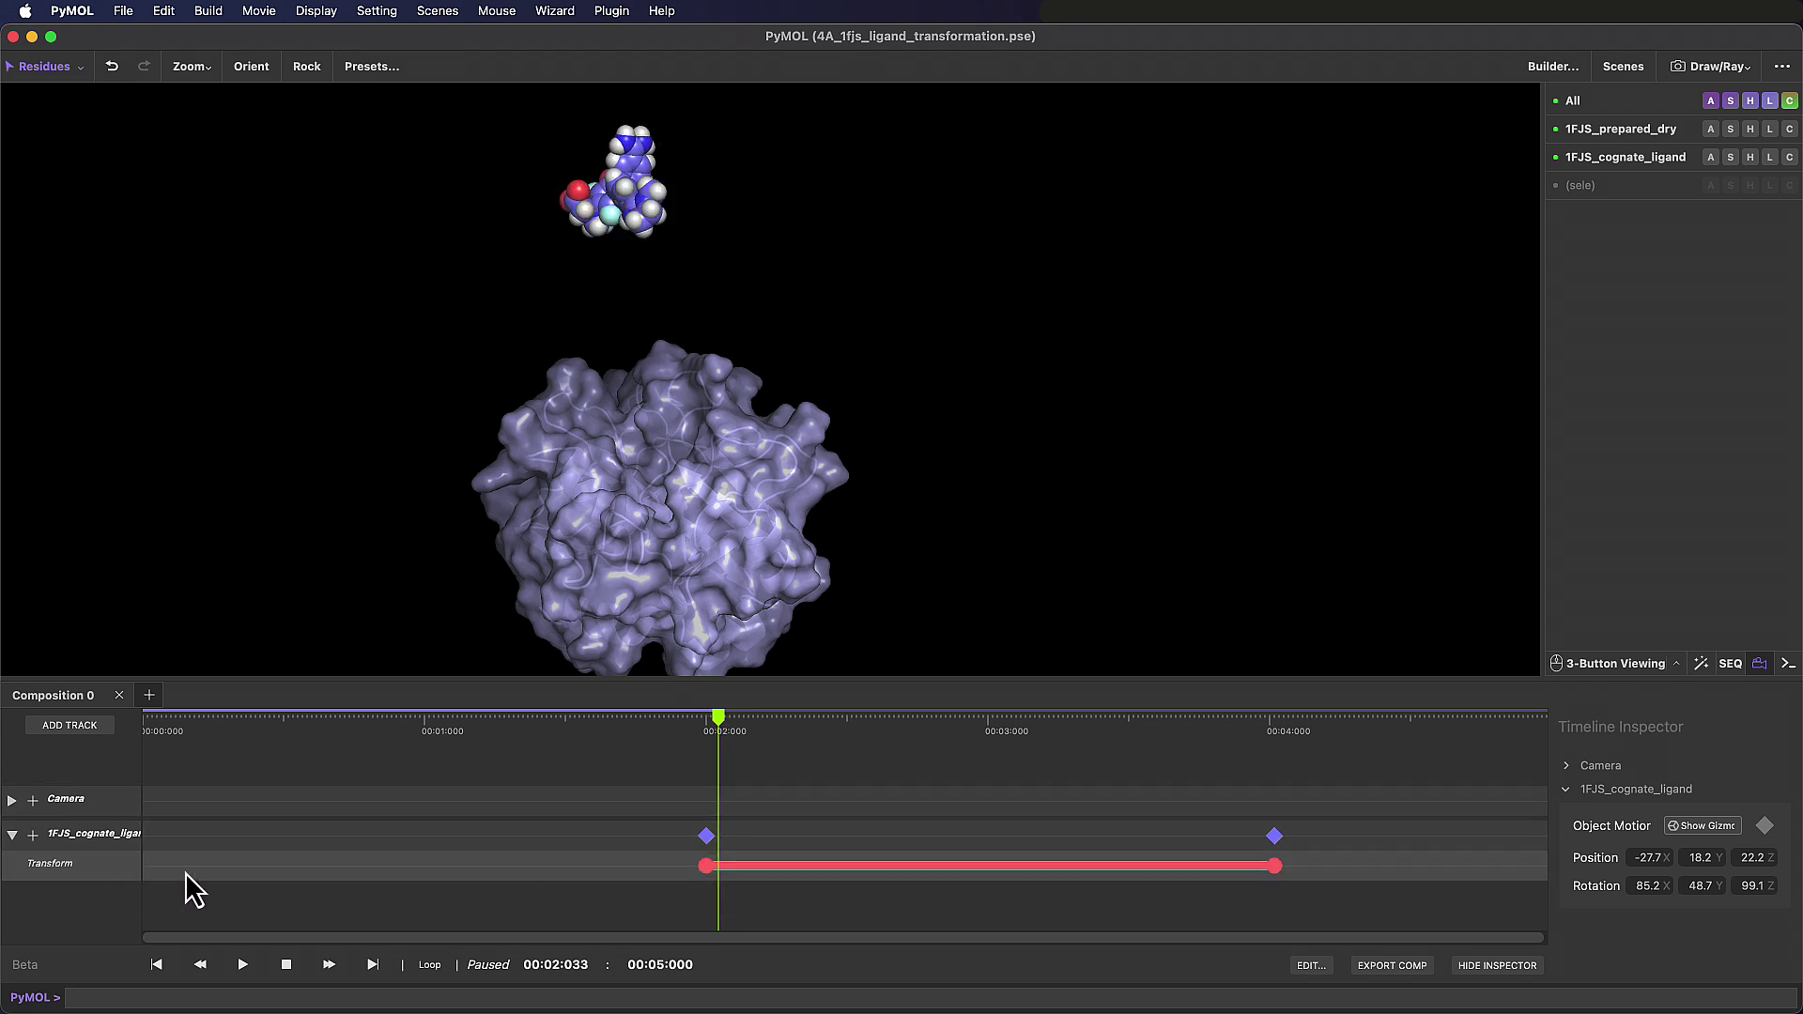
# Shift the ligand's first Transform keyframe to about 00:01:250, and preview the motion before rewinding the timeline to the start
pyautogui.moveTo(707, 866); pyautogui.dragTo(495, 866)
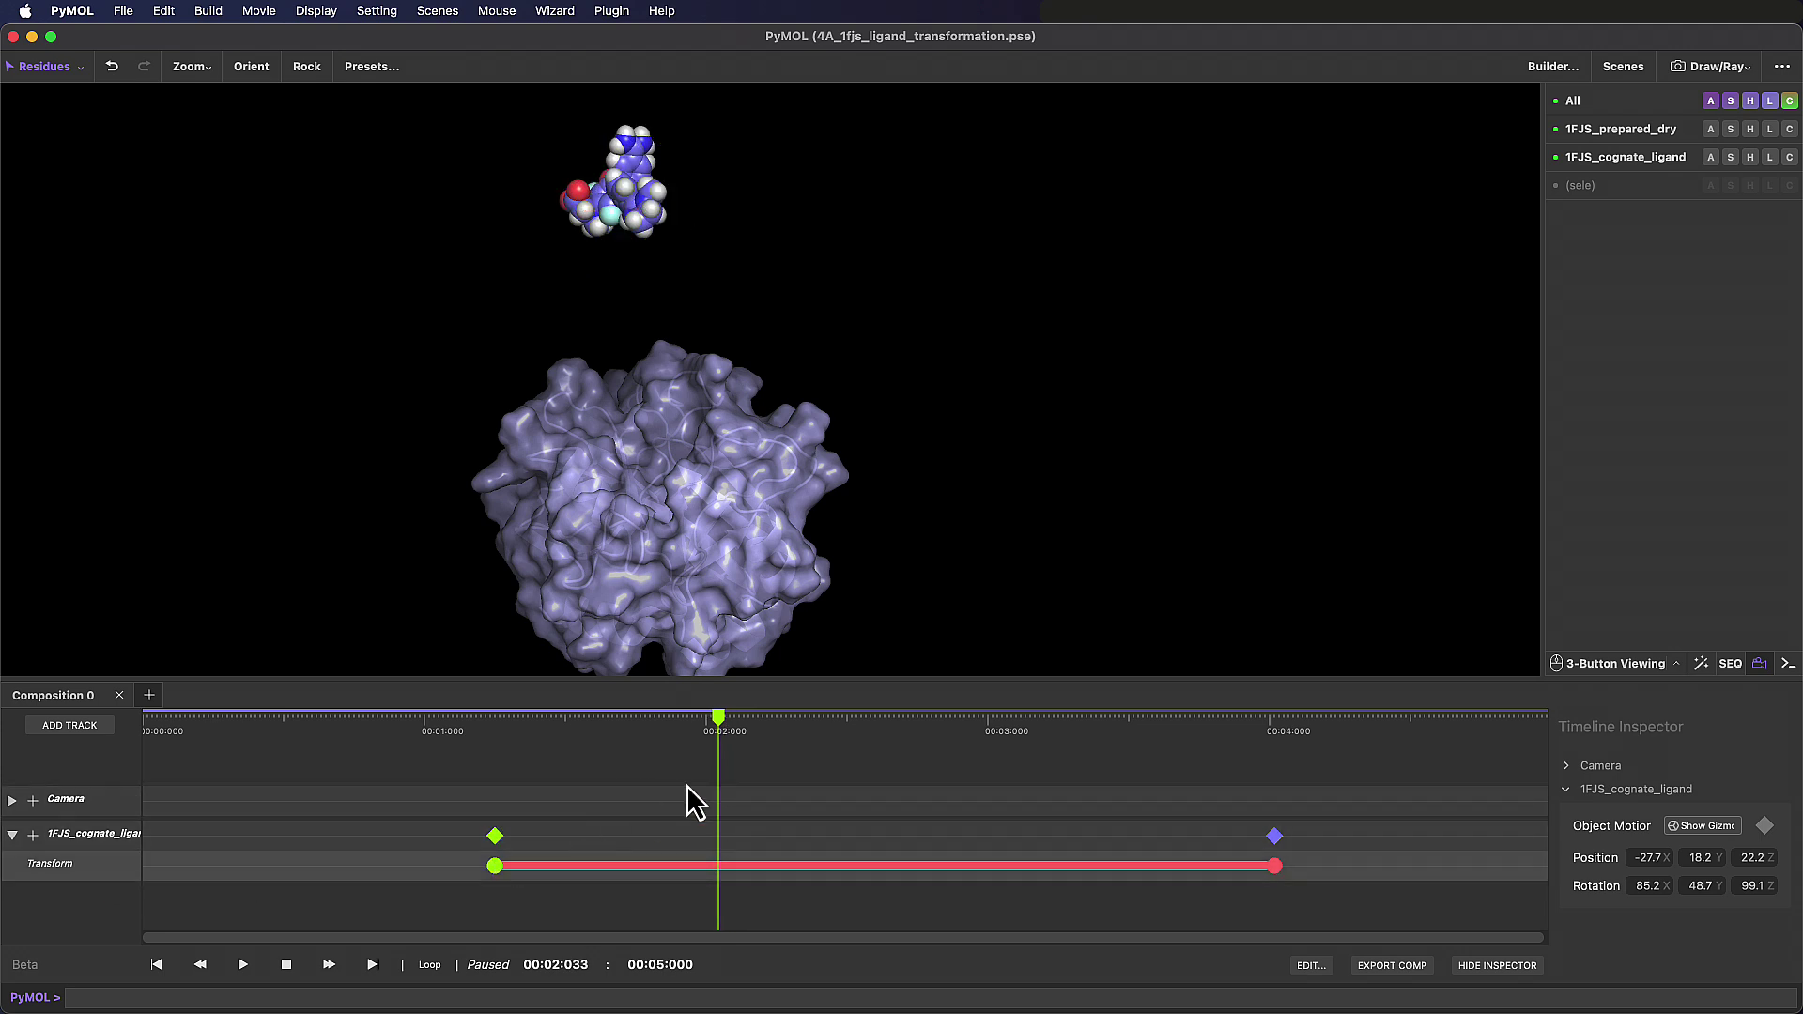
pyautogui.moveTo(715, 722); pyautogui.dragTo(506, 844)
pyautogui.moveTo(709, 616); pyautogui.dragTo(761, 524)
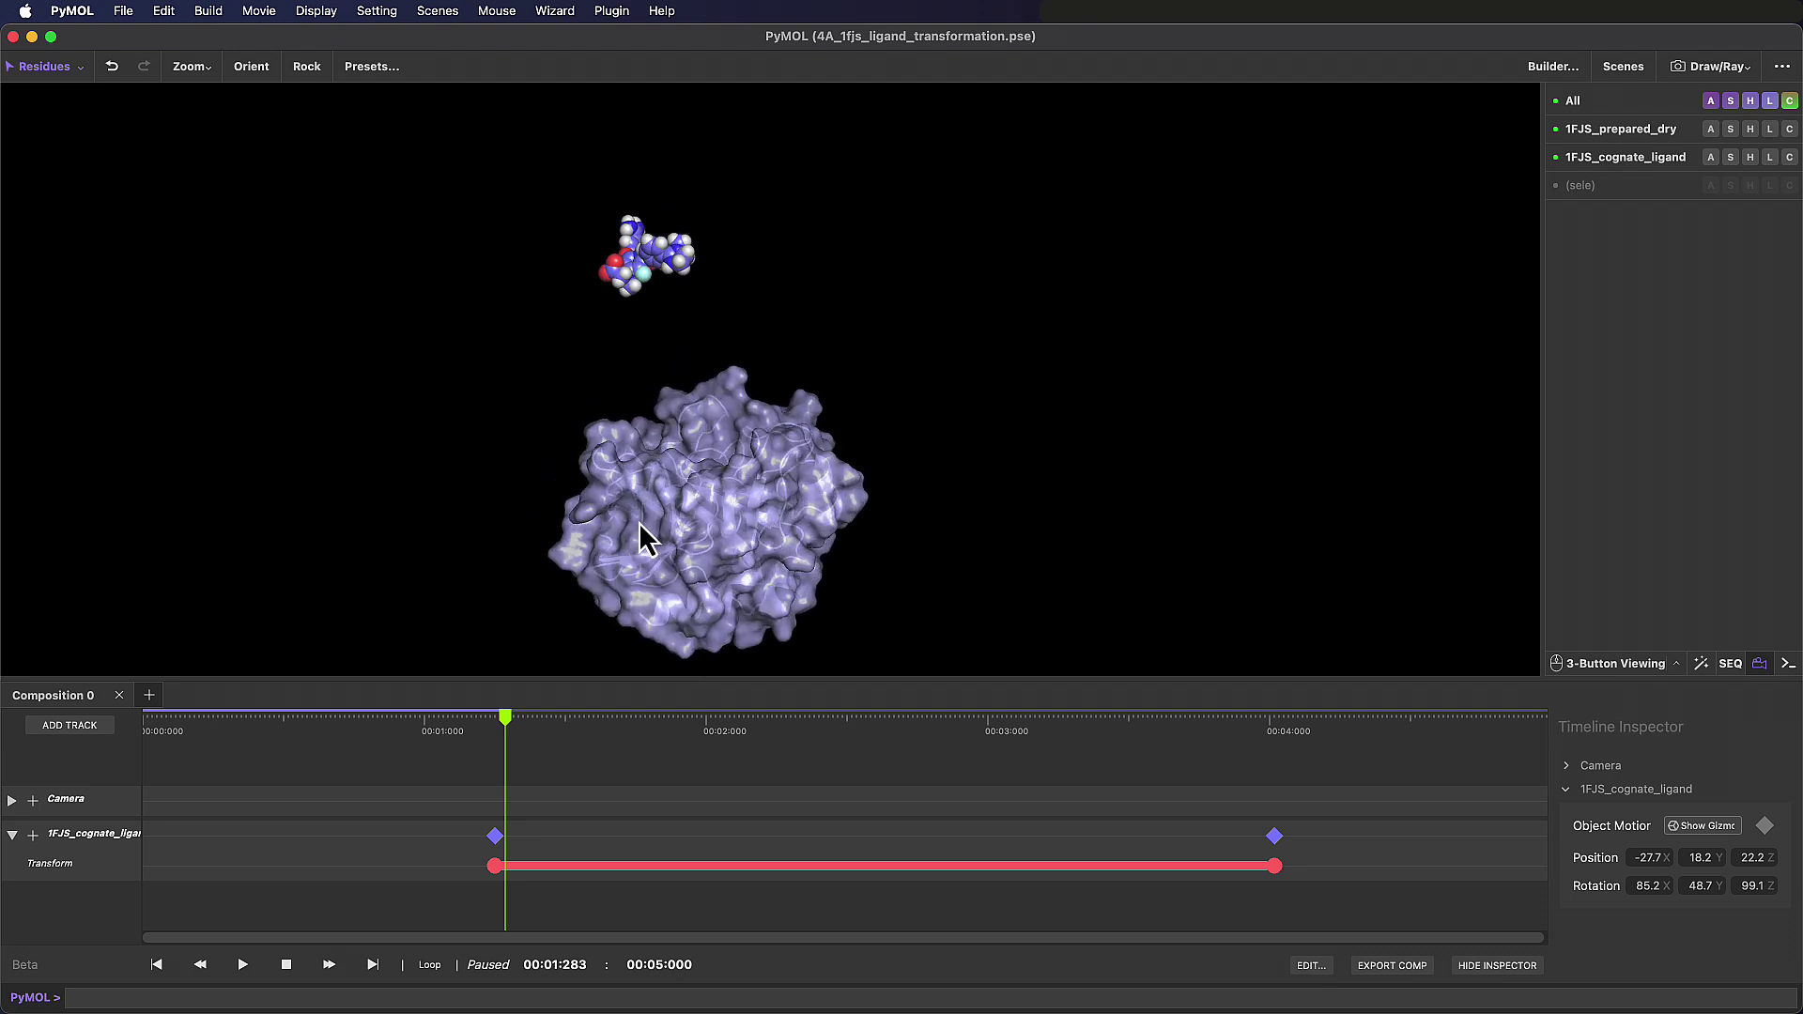
pyautogui.moveTo(644, 535); pyautogui.dragTo(640, 470)
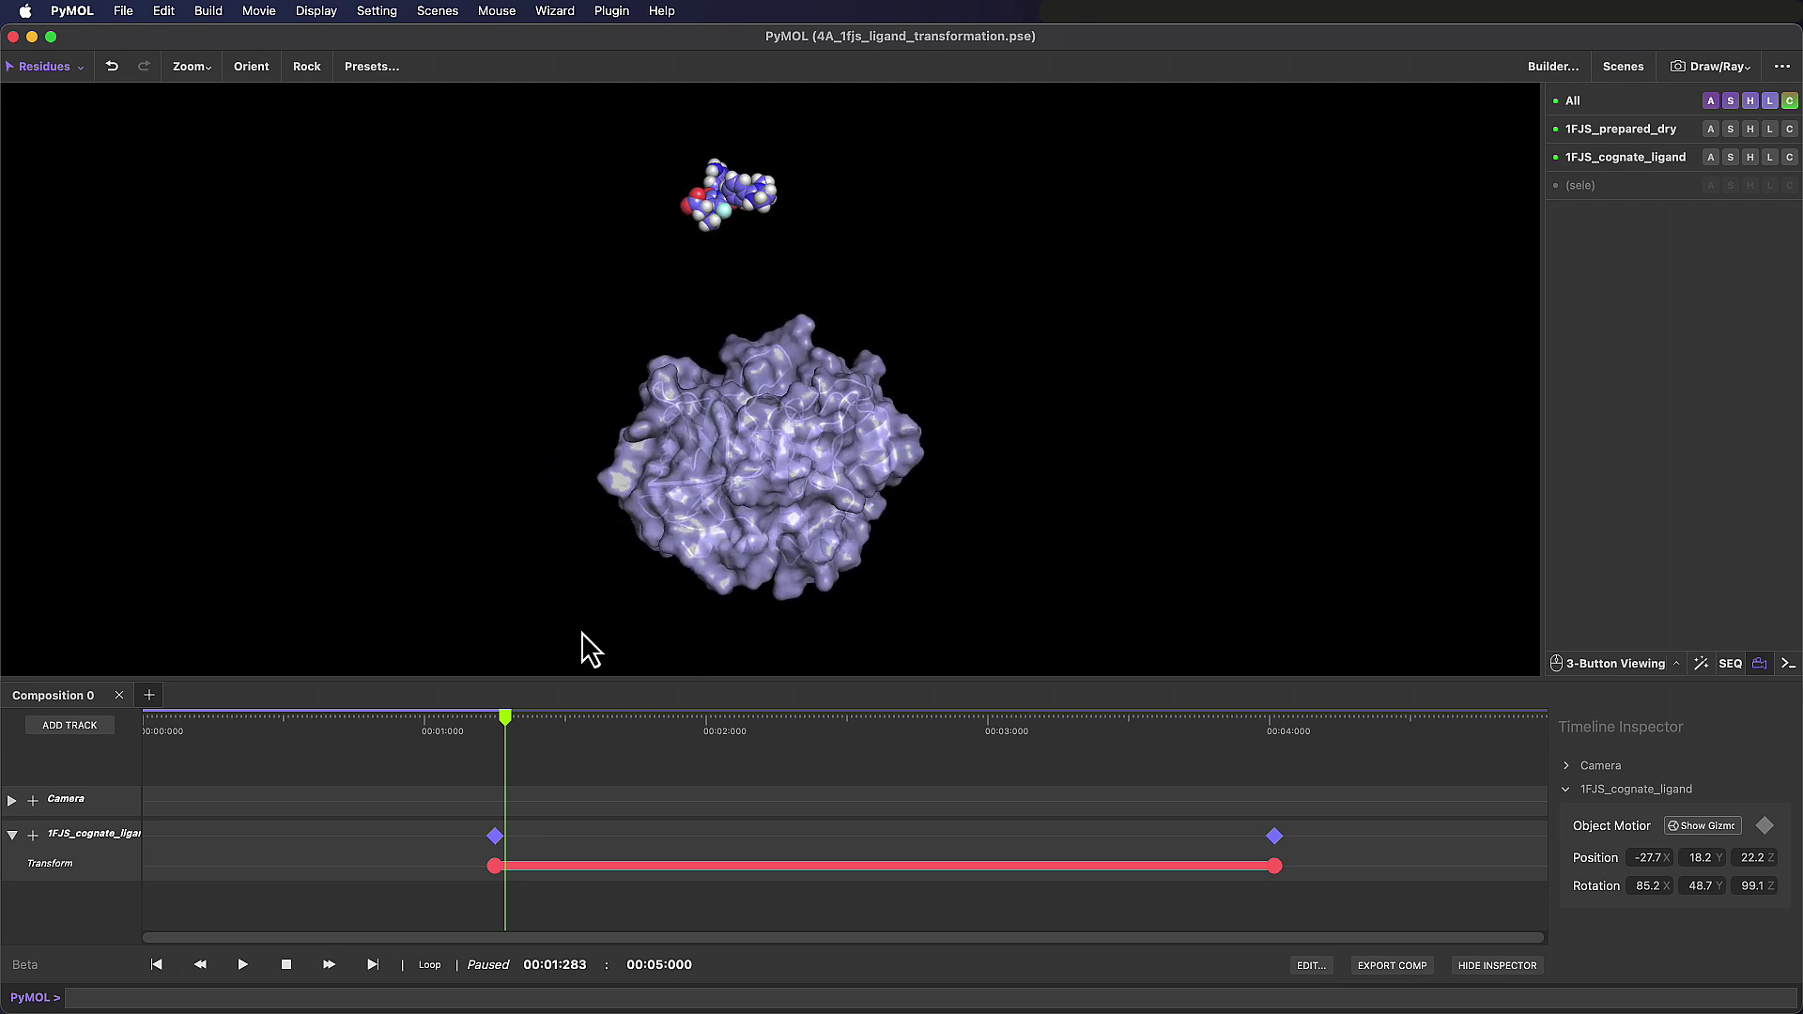
pyautogui.moveTo(501, 720); pyautogui.dragTo(552, 802)
pyautogui.click(157, 965)
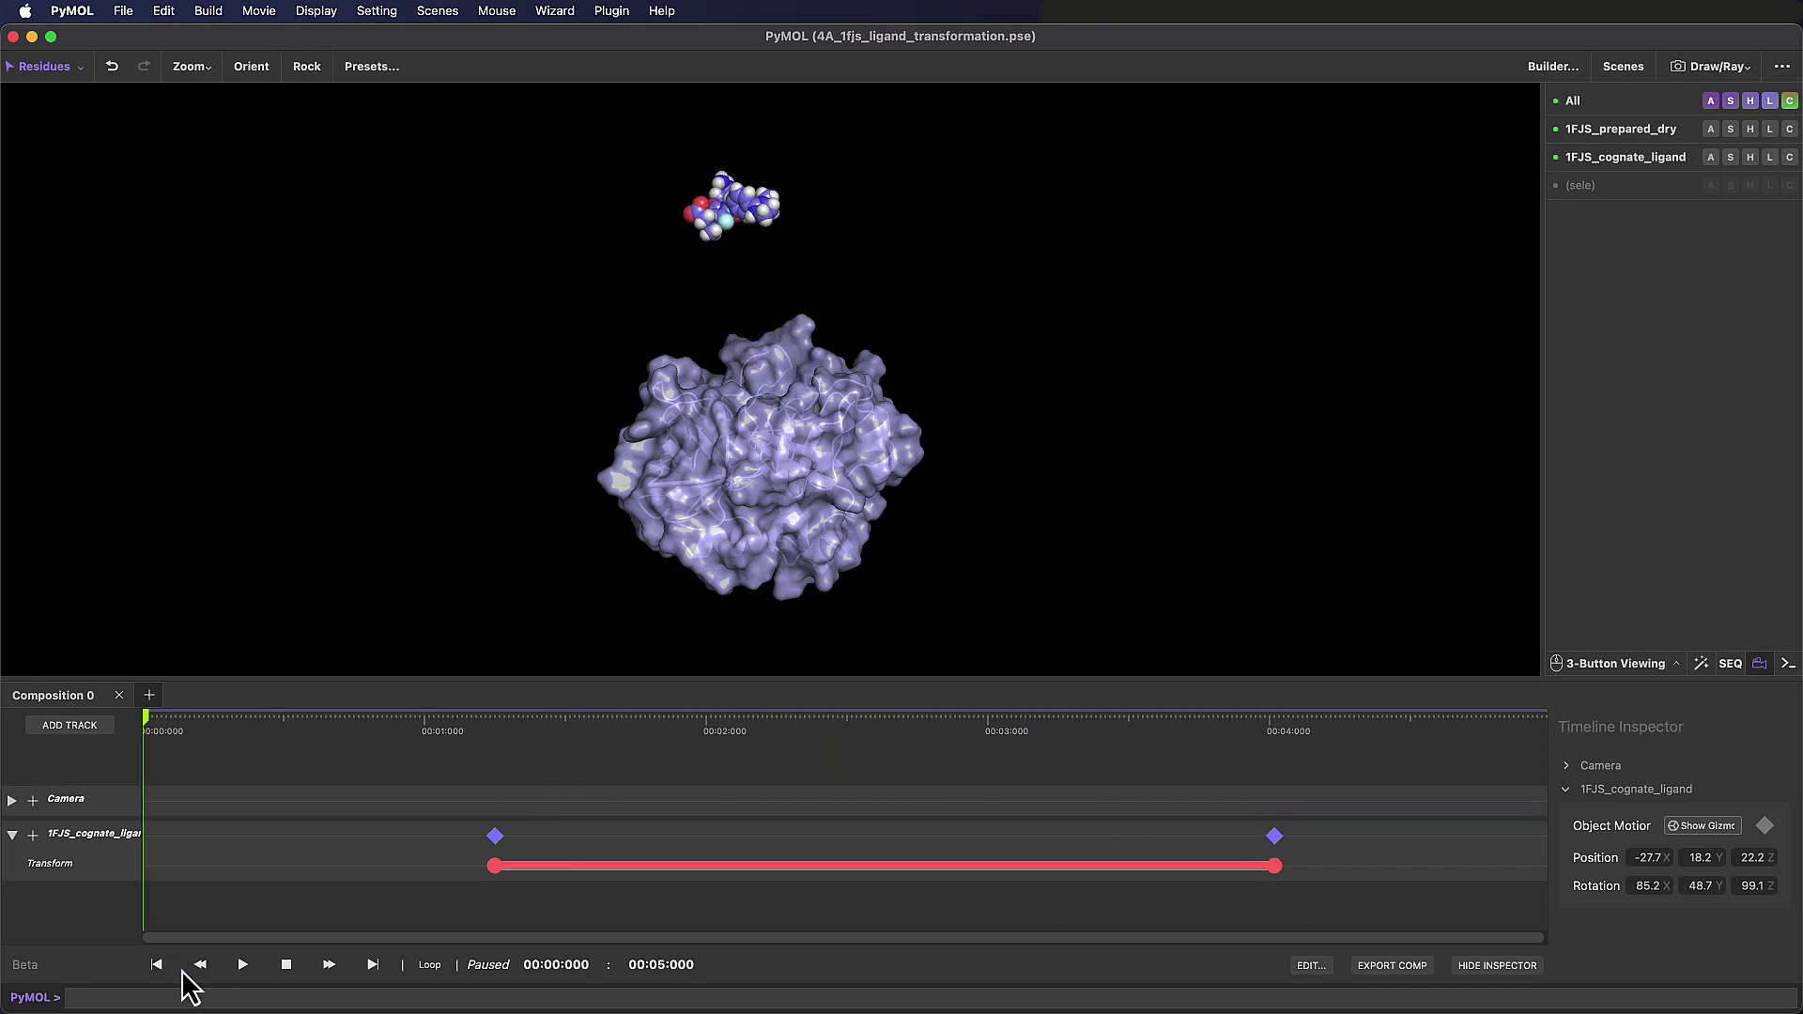
# Preview the ligand's motion from the timeline start, and scrub the playhead to about 00:01:883
pyautogui.click(243, 966)
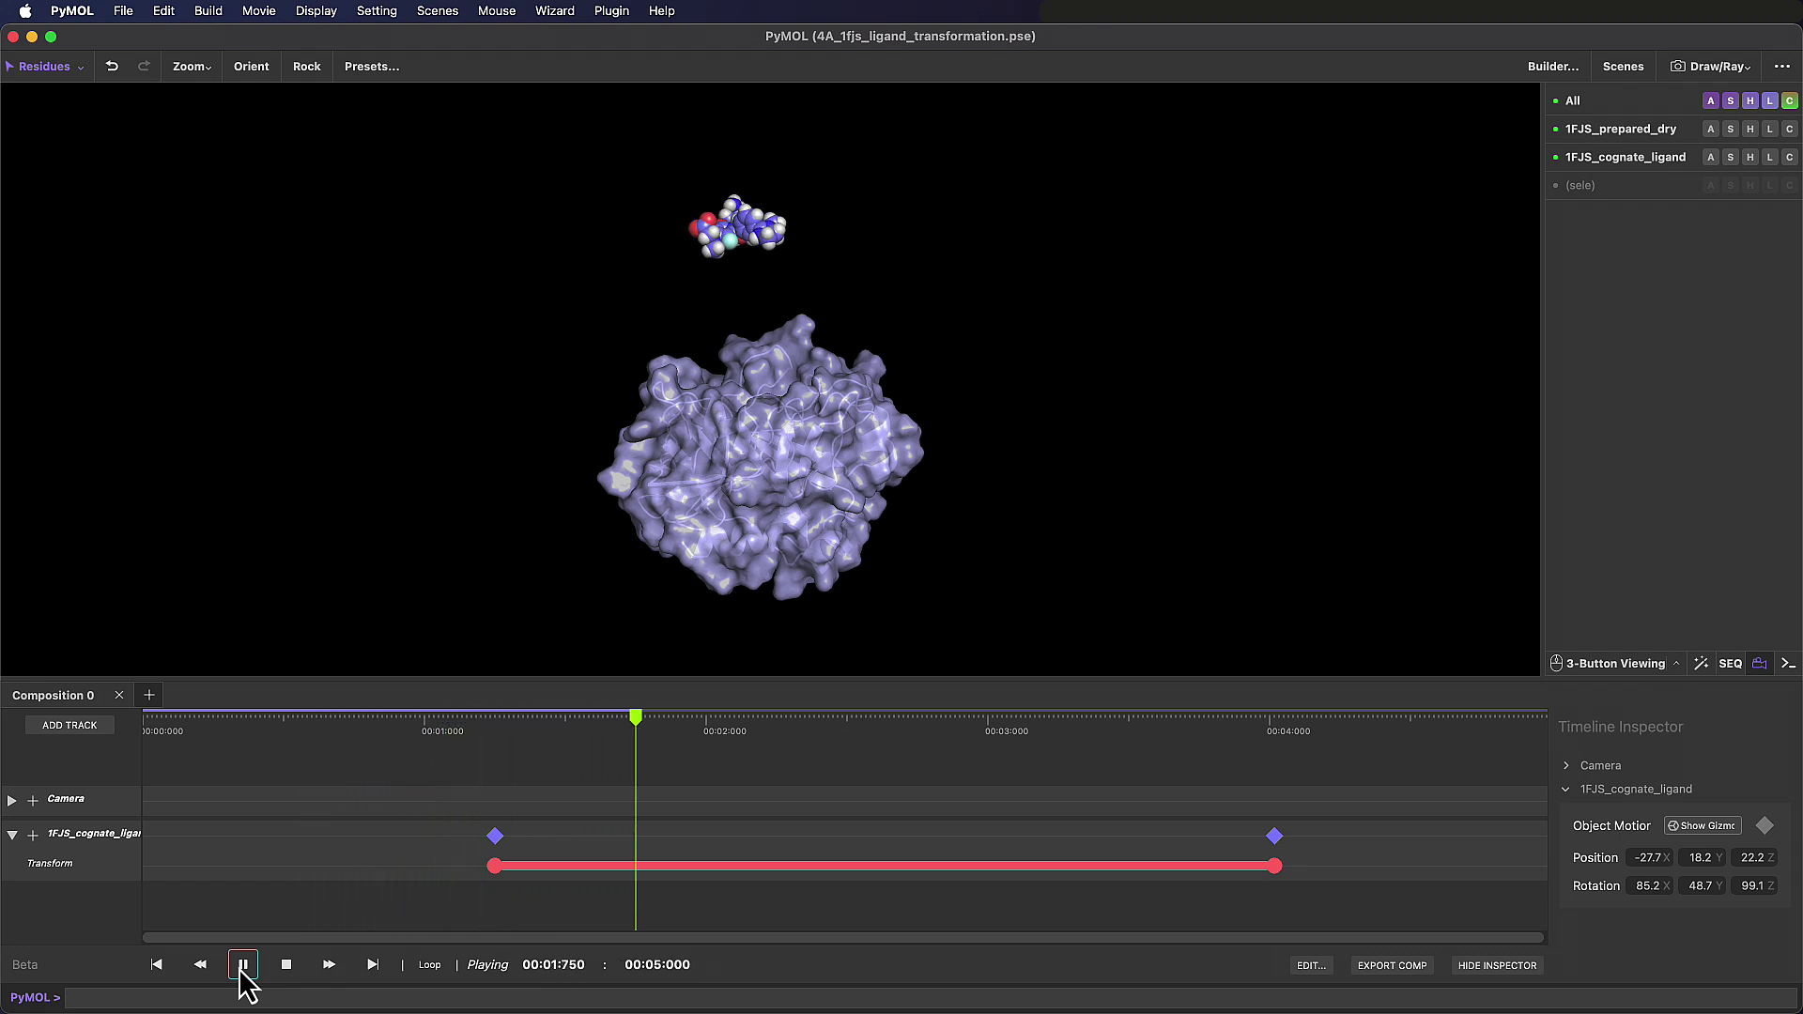
pyautogui.click(286, 965)
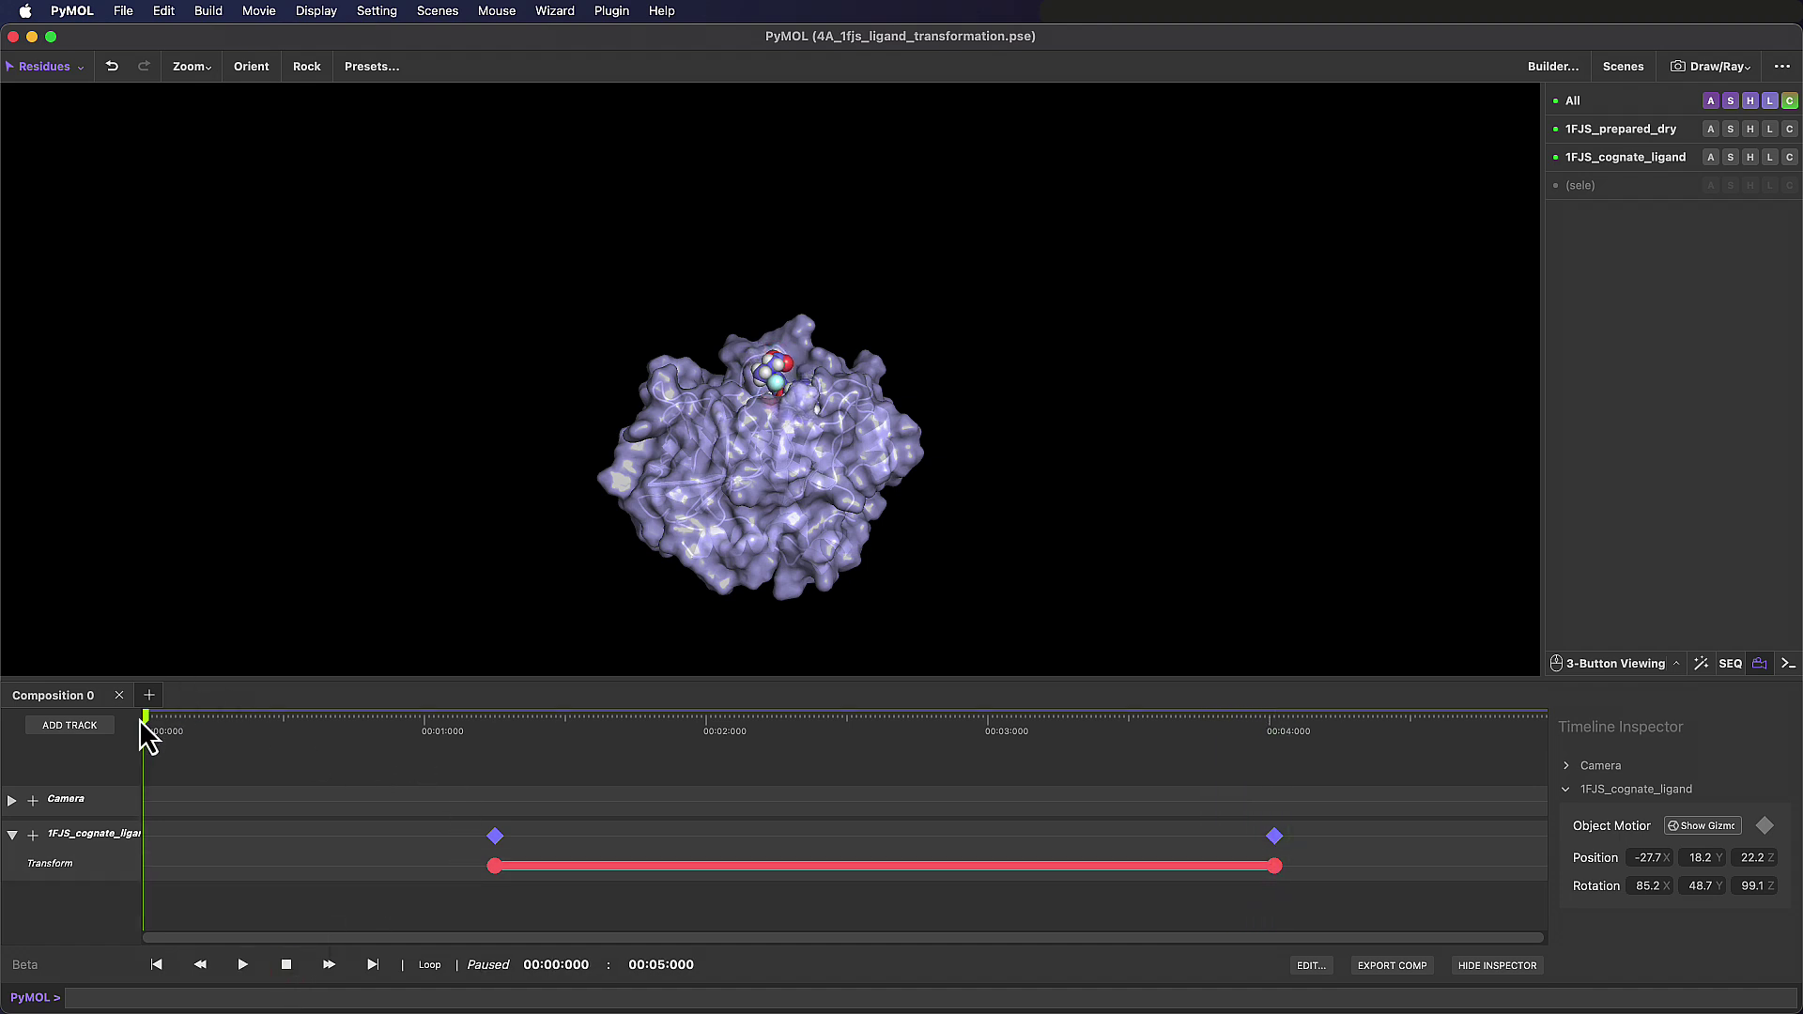
pyautogui.moveTo(155, 730); pyautogui.dragTo(674, 764)
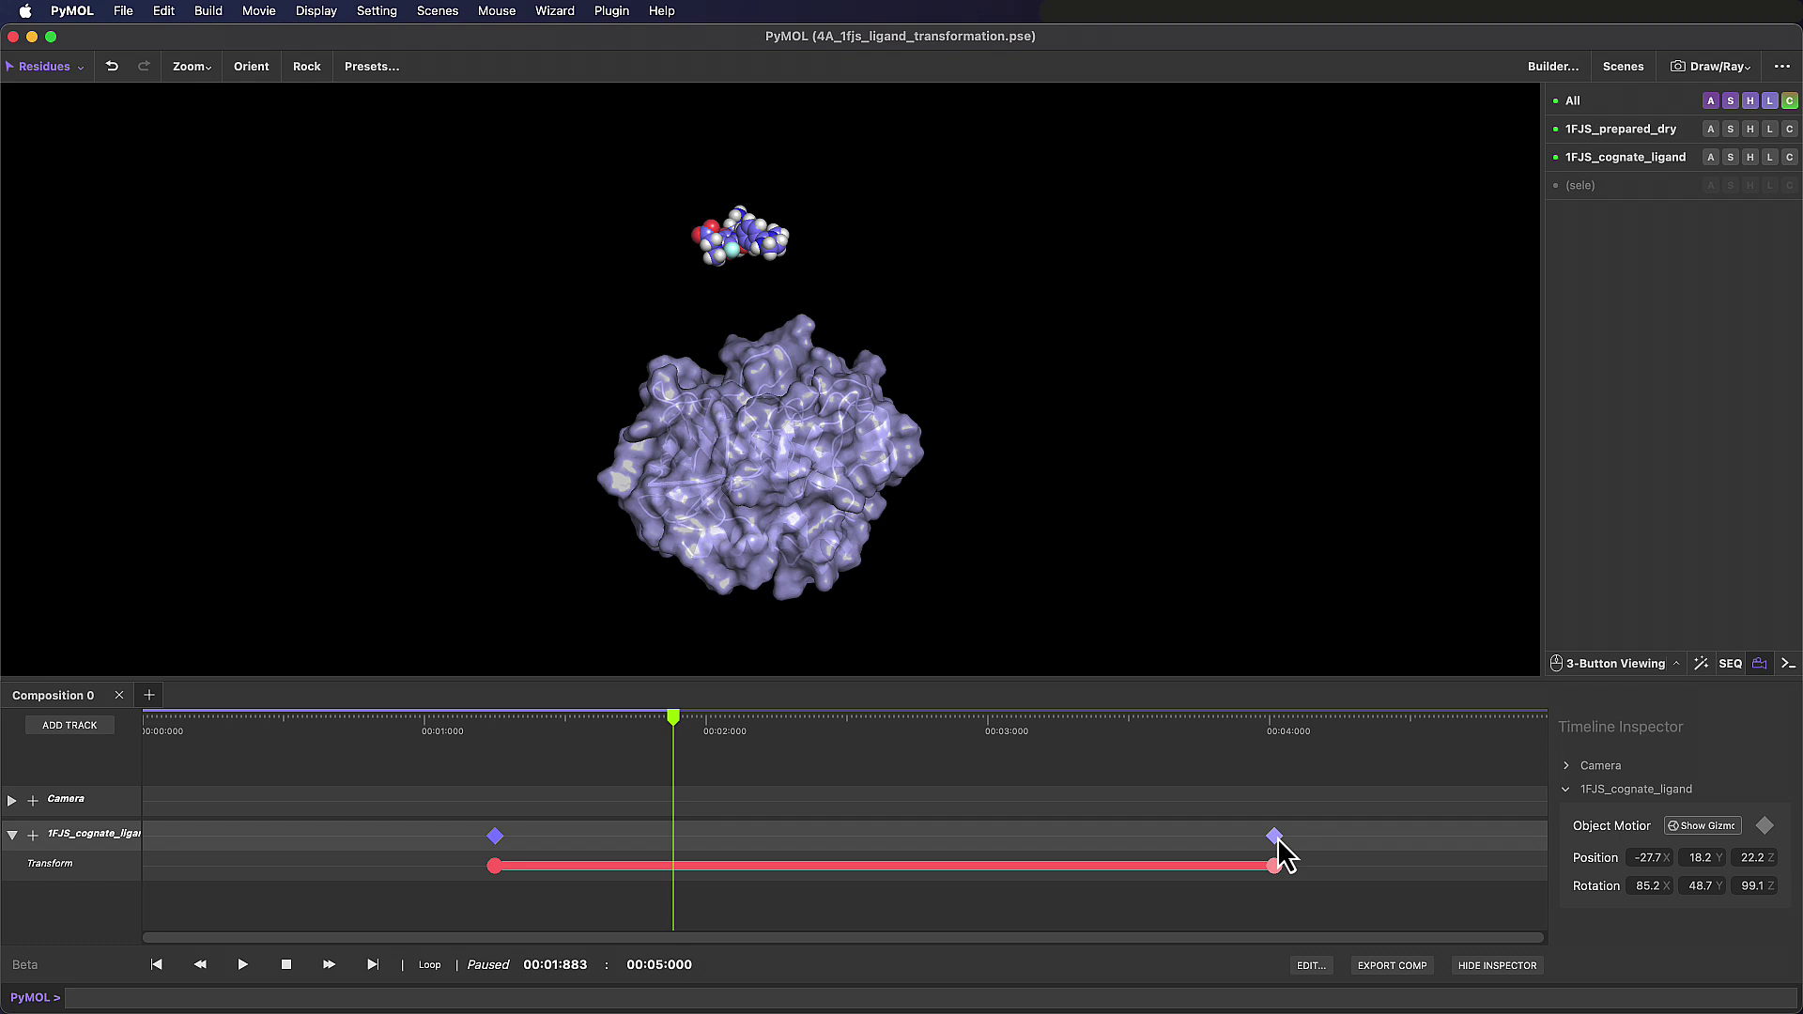
# Delete the ligand's Transform keyframe at 00:04:000, reset the ligand's matrix, and store the docked pose as a replacement keyframe at that time
pyautogui.press('Delete')
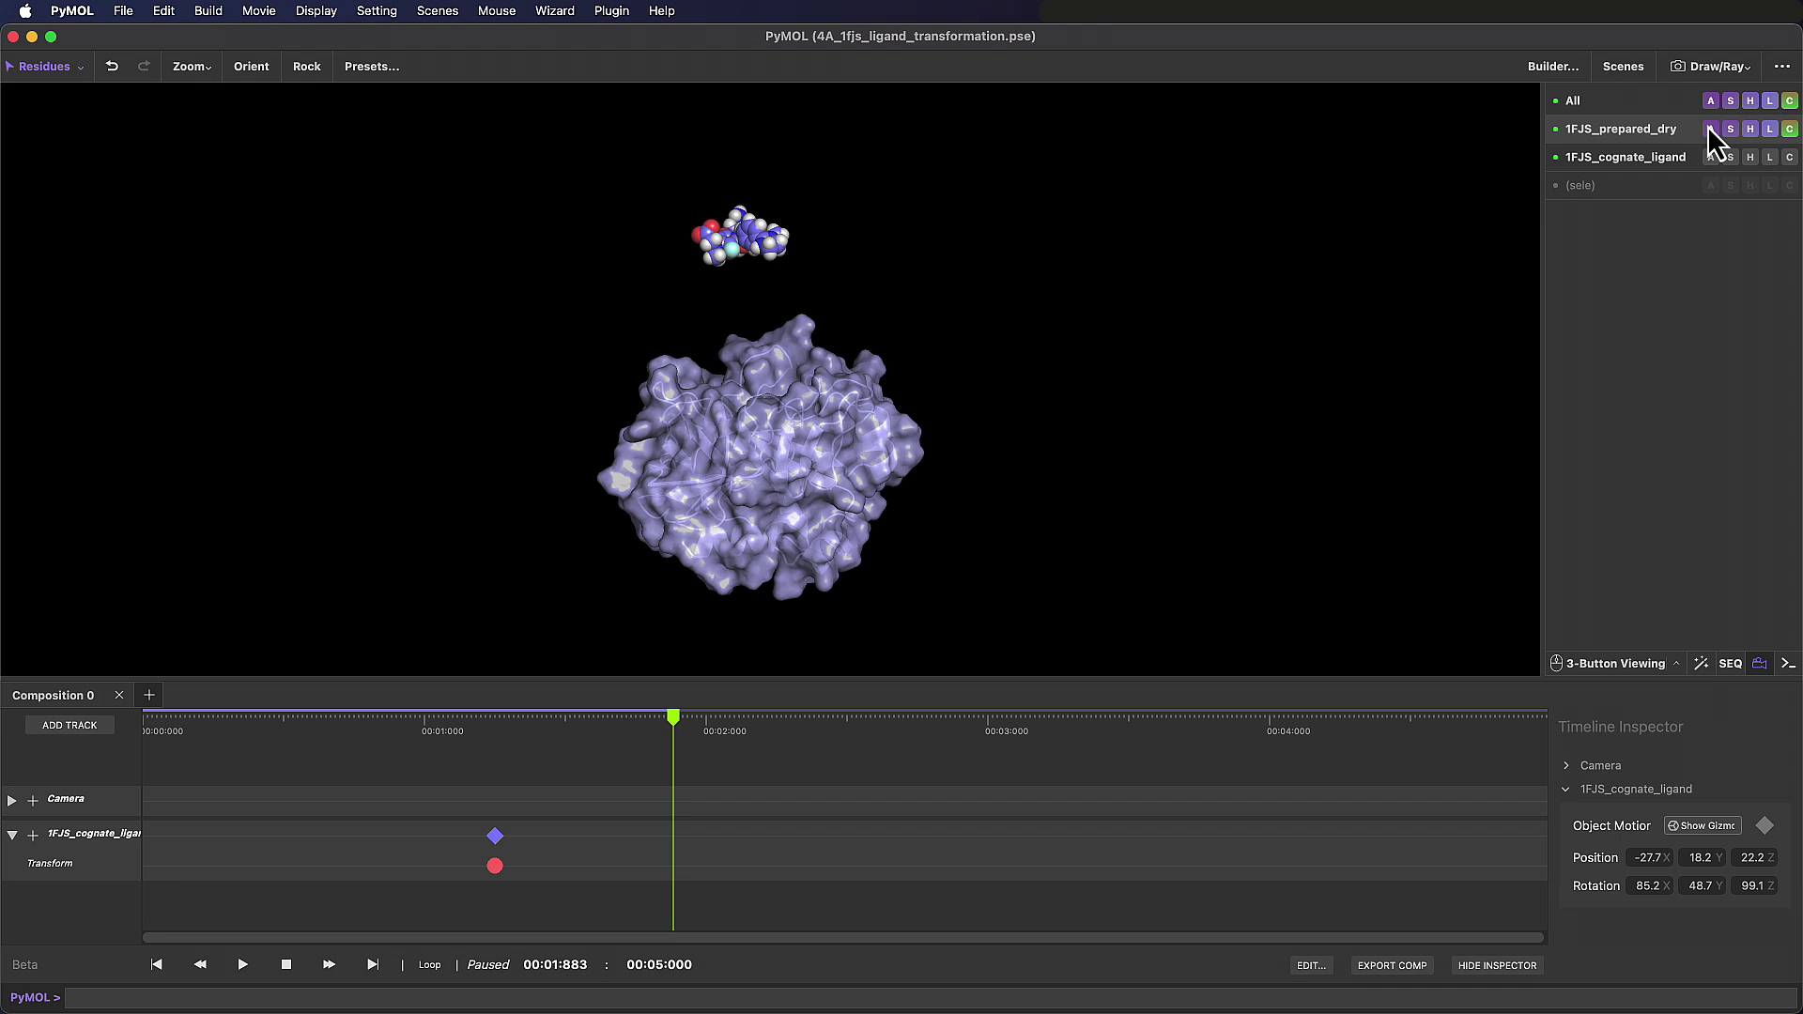
pyautogui.click(1710, 157)
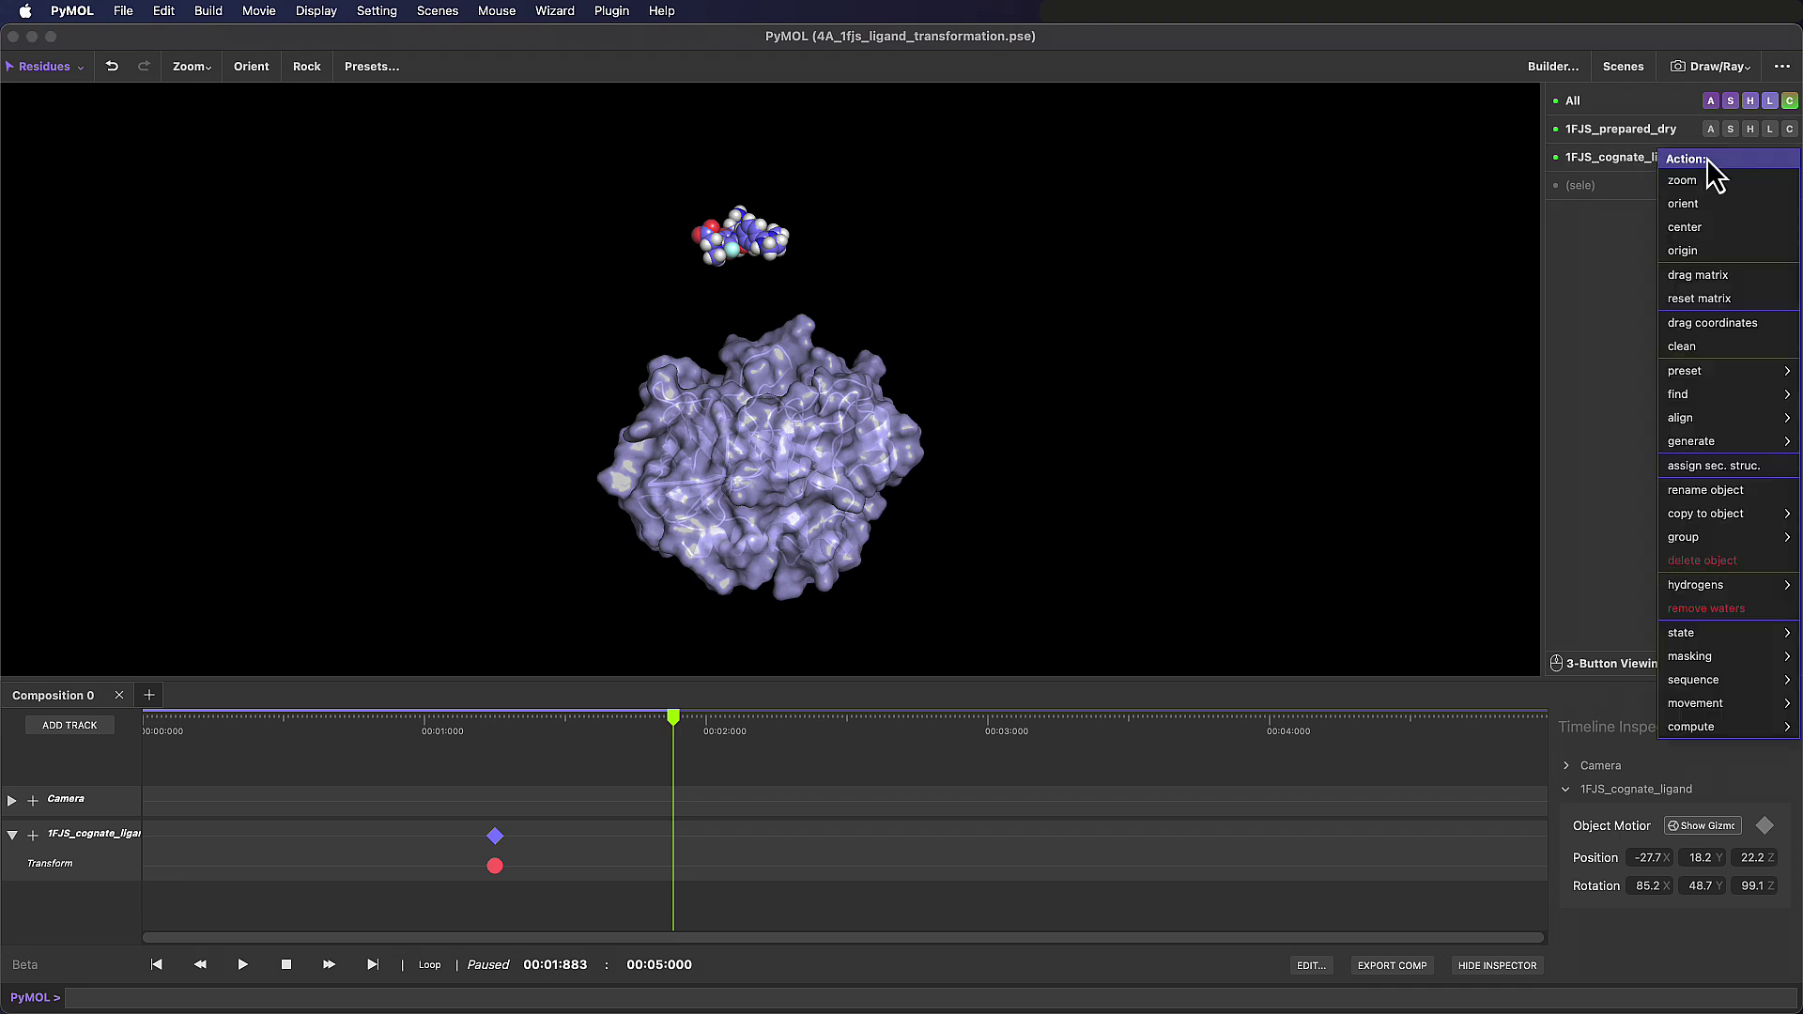
pyautogui.click(1700, 299)
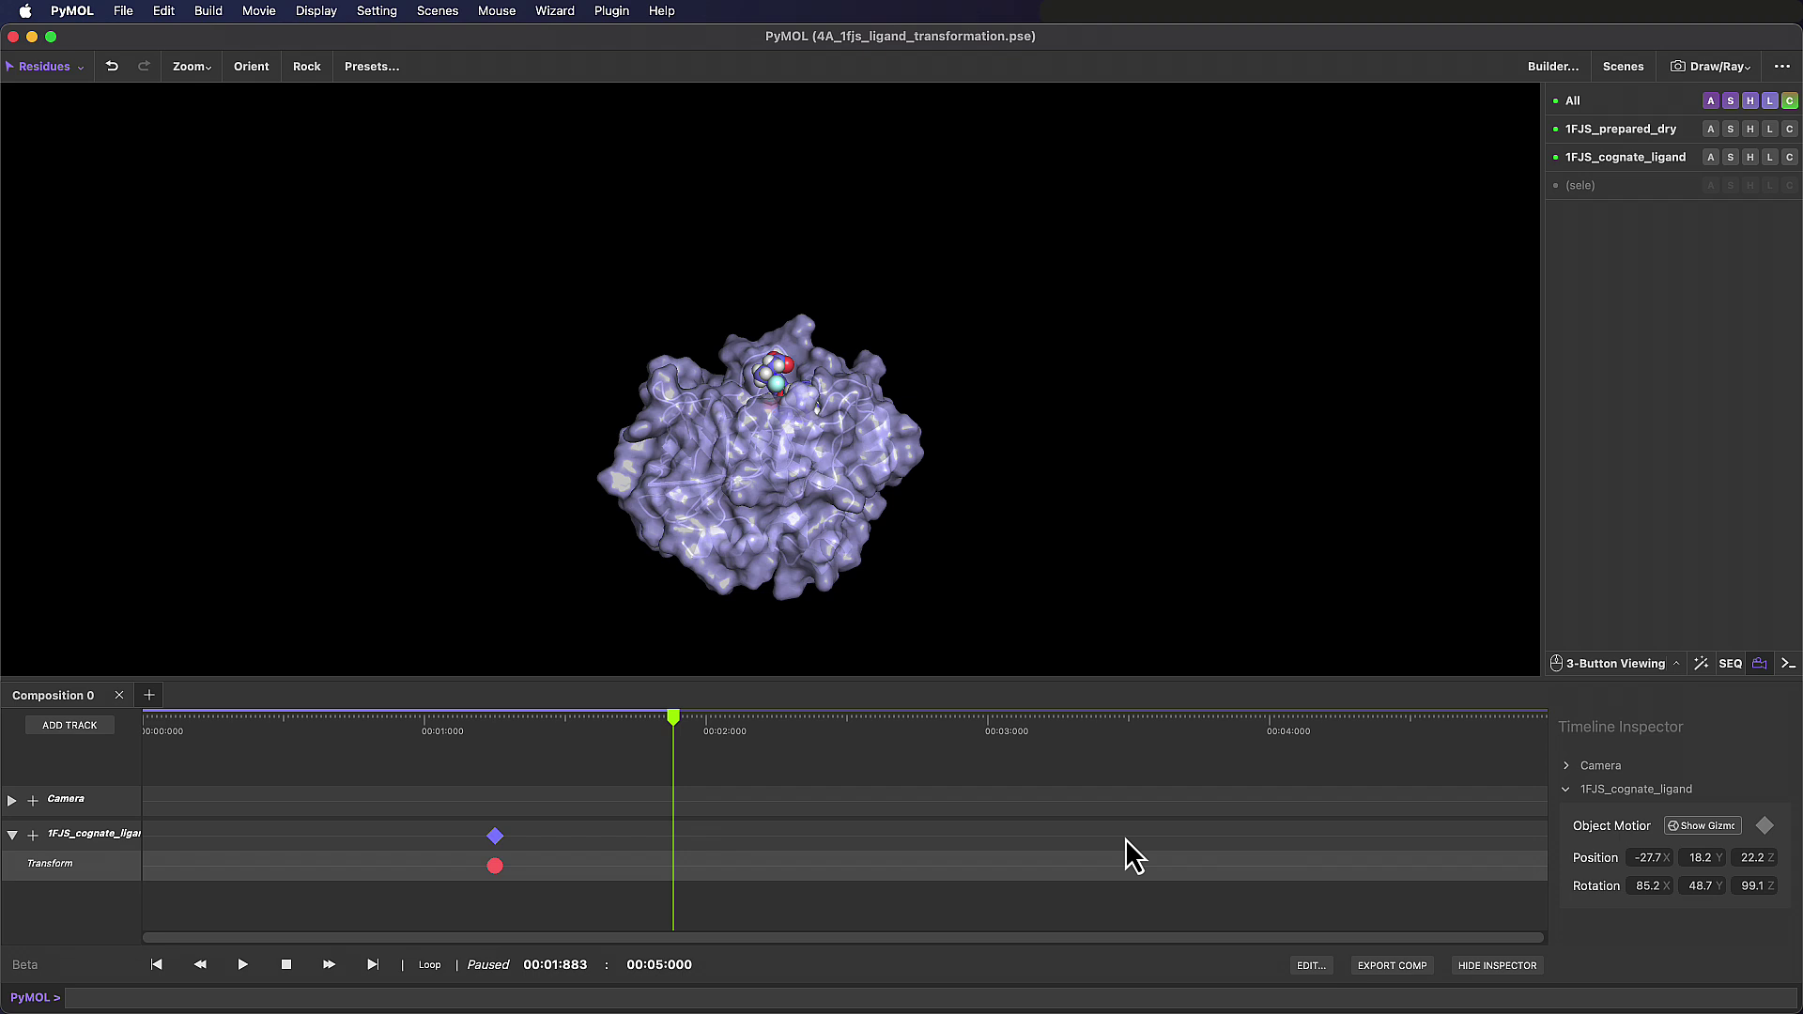
pyautogui.rightClick(1275, 864)
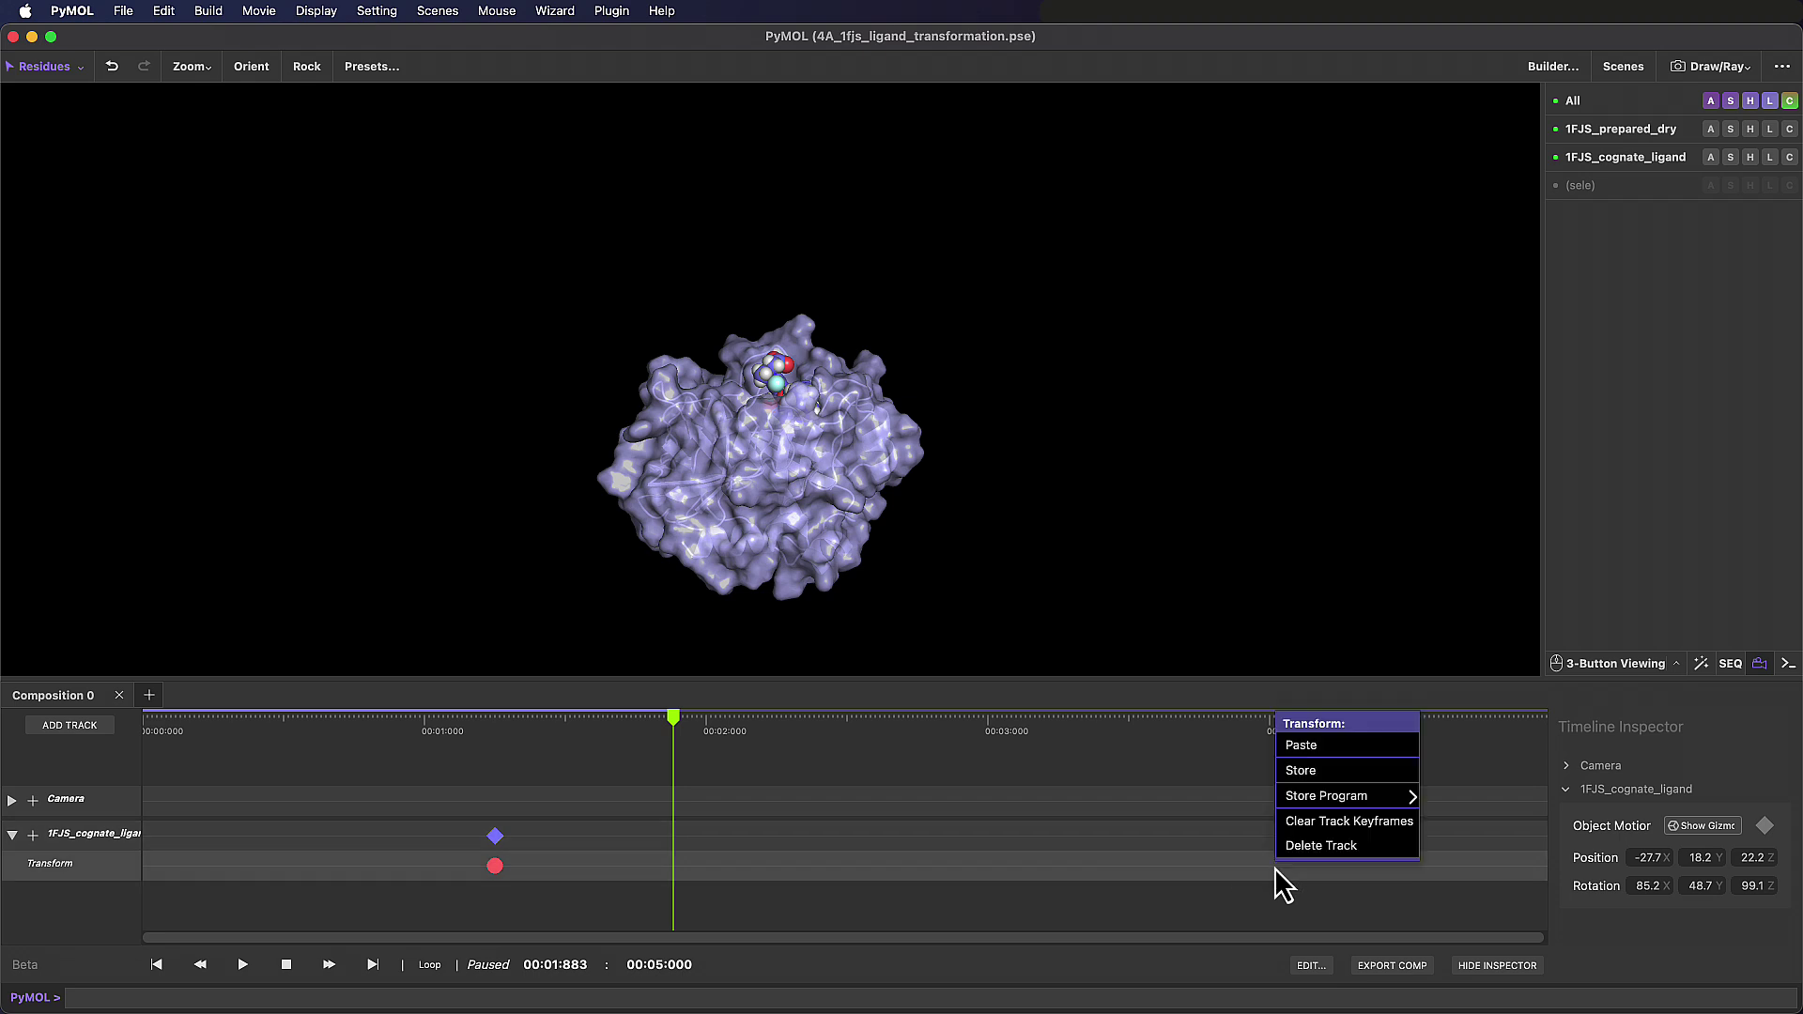
pyautogui.click(1315, 772)
# Shift the ligand's first Transform keyframe to 00:00:000, and return the playhead to the timeline start
pyautogui.moveTo(1284, 736); pyautogui.dragTo(232, 836)
pyautogui.moveTo(479, 725); pyautogui.dragTo(228, 787)
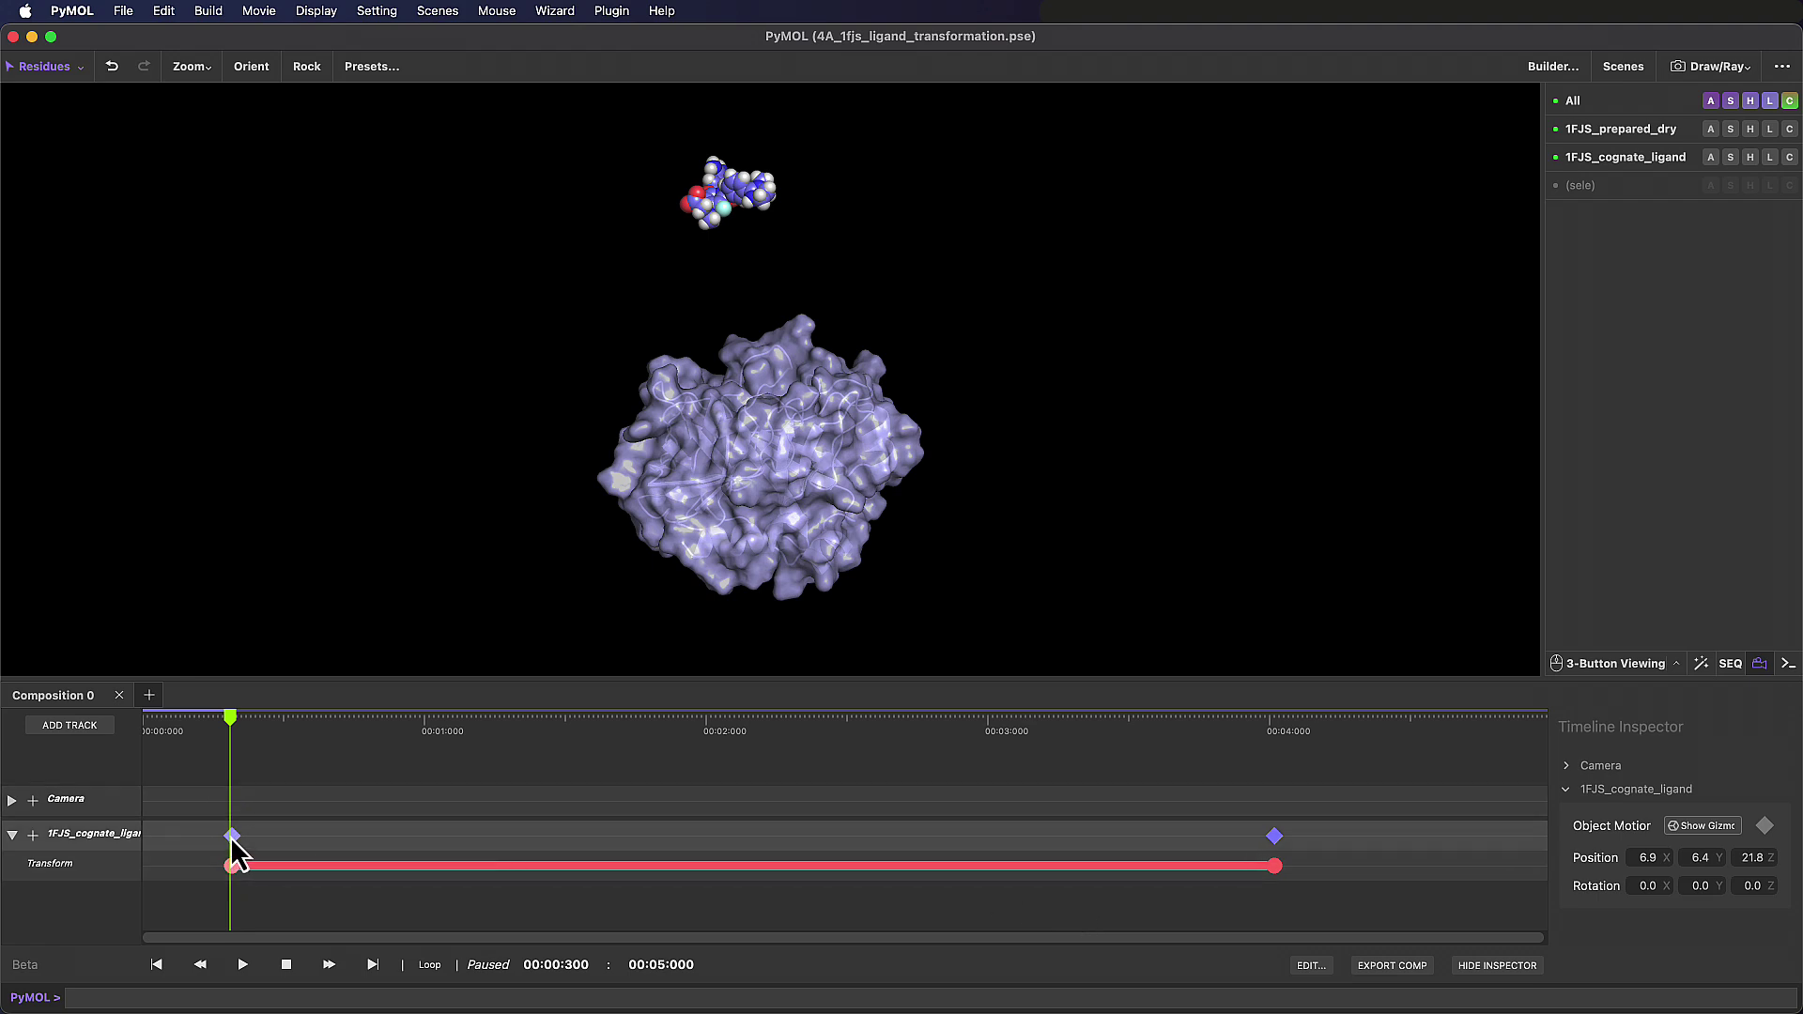
pyautogui.moveTo(232, 839); pyautogui.dragTo(156, 836)
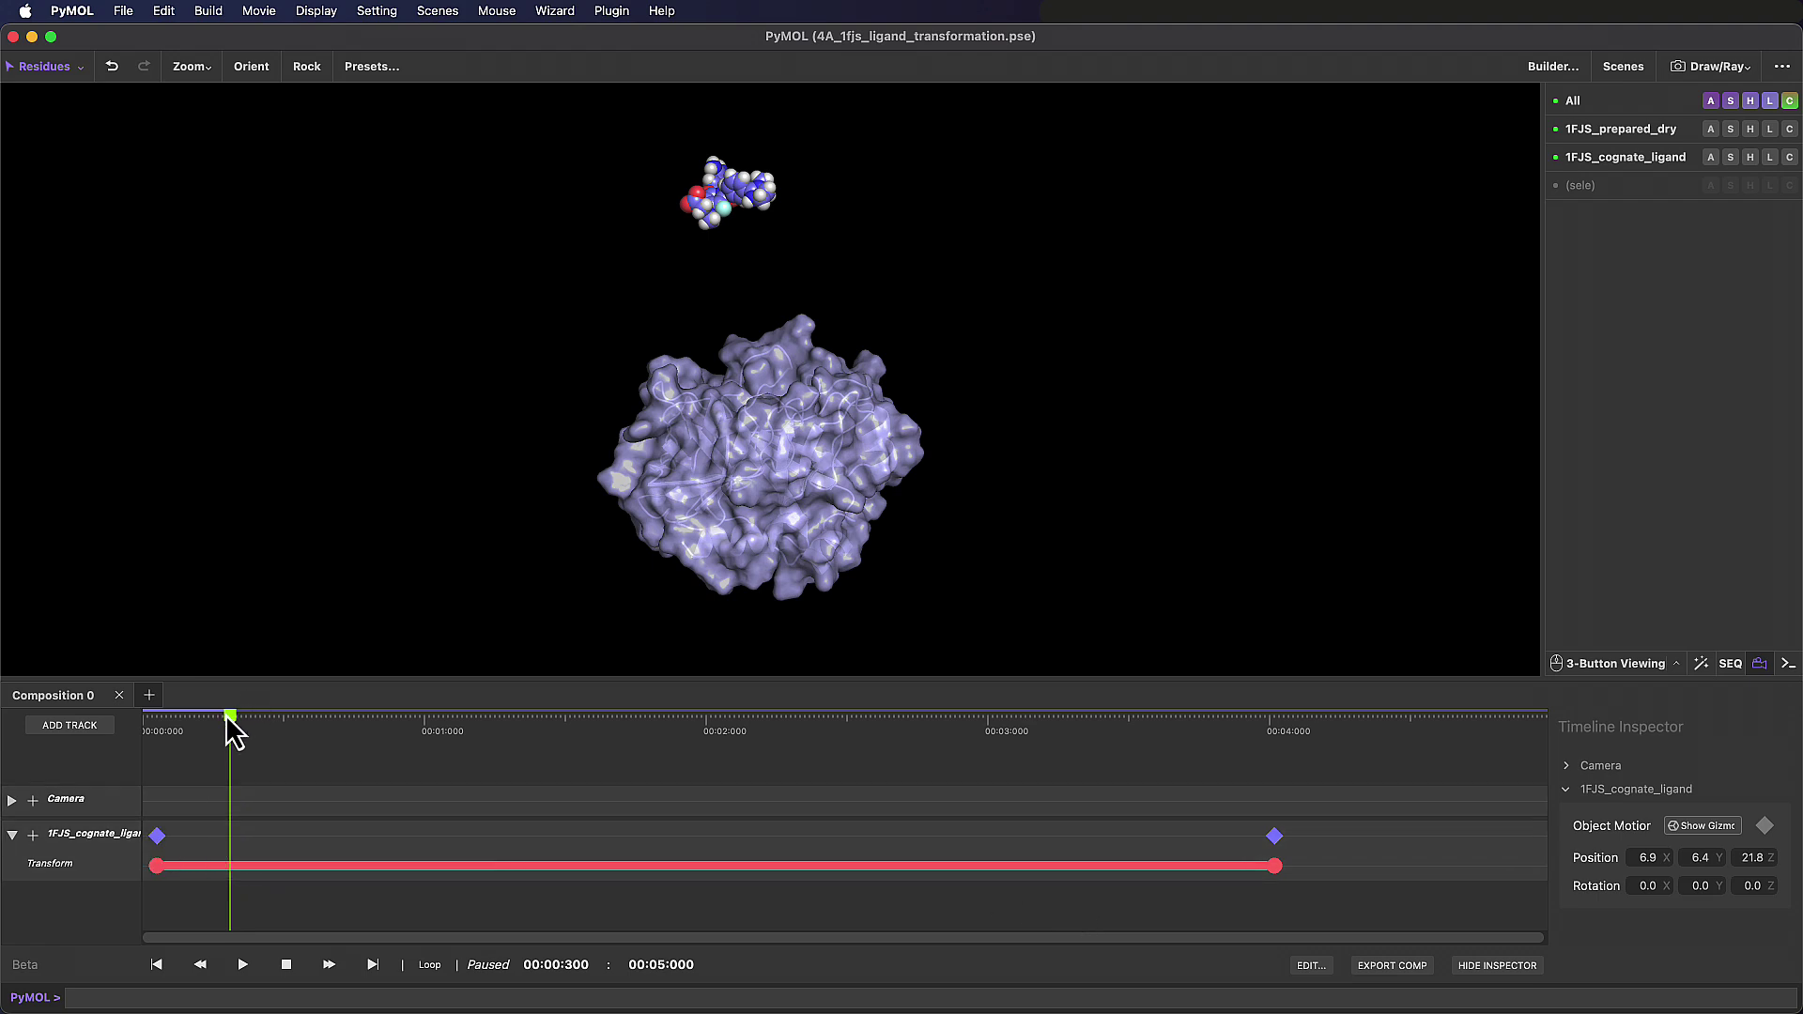
pyautogui.click(171, 731)
pyautogui.moveTo(158, 836); pyautogui.dragTo(144, 836)
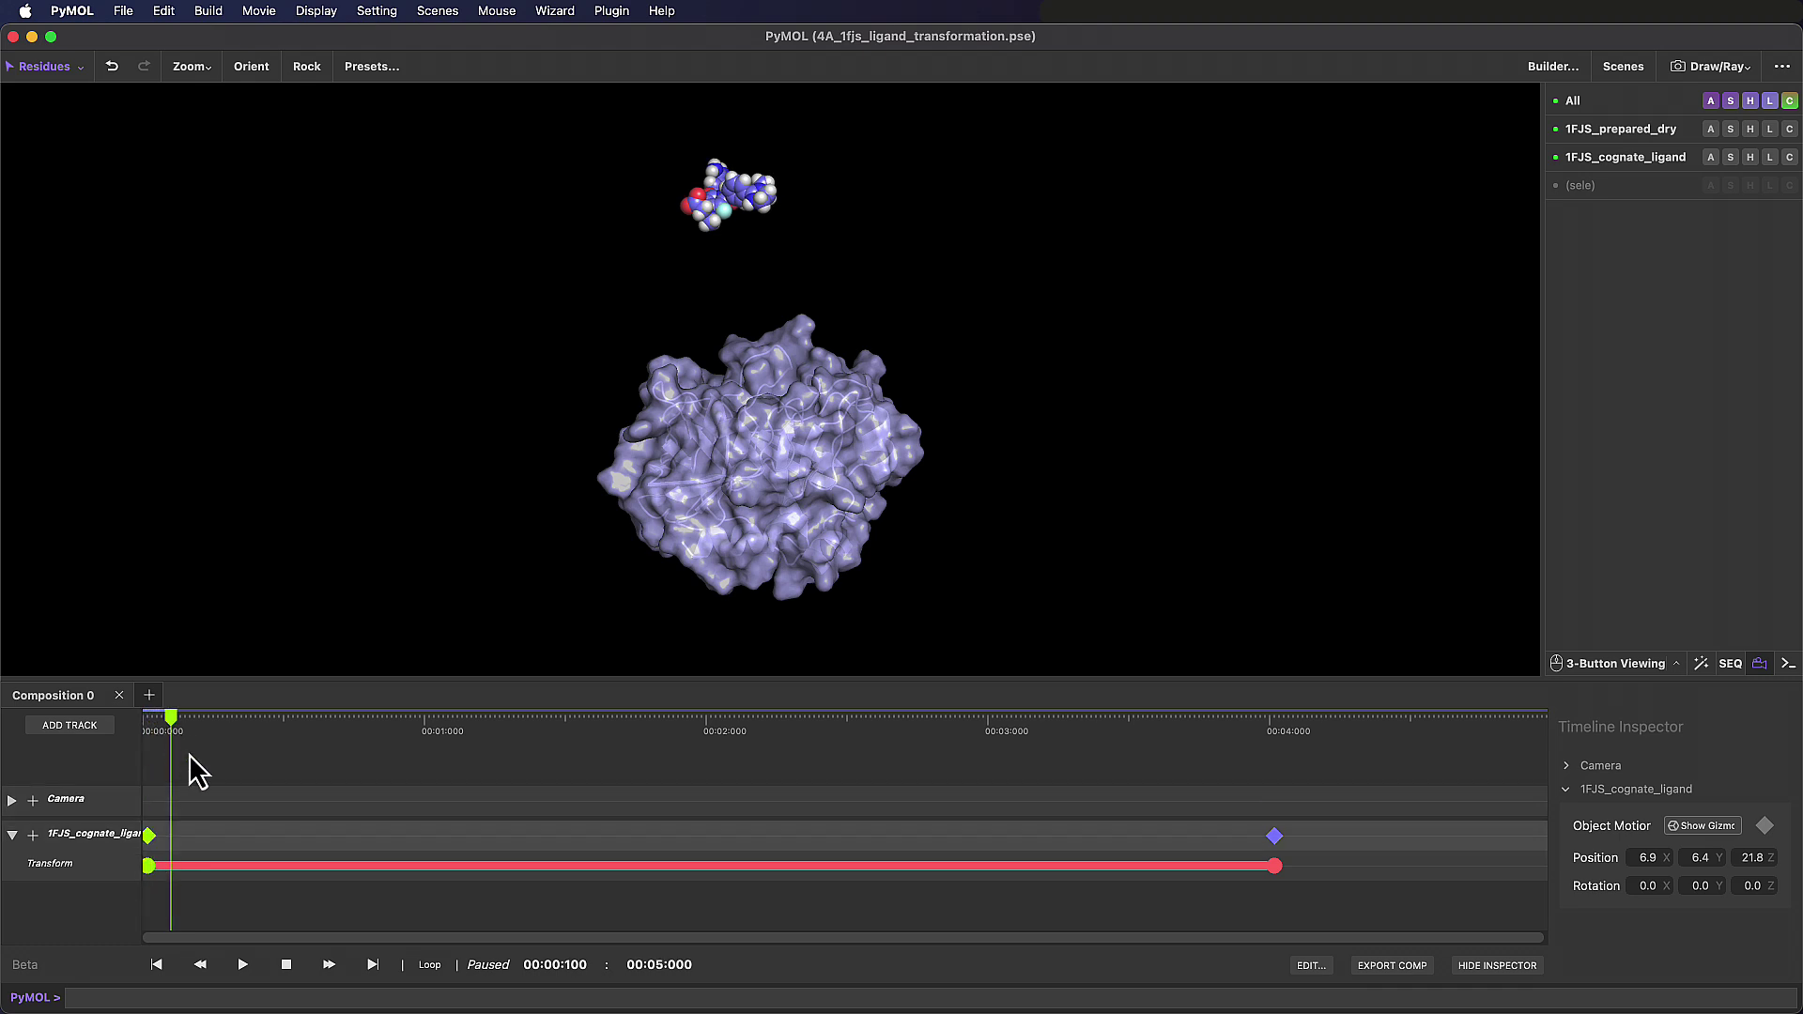
pyautogui.moveTo(171, 719); pyautogui.dragTo(130, 718)
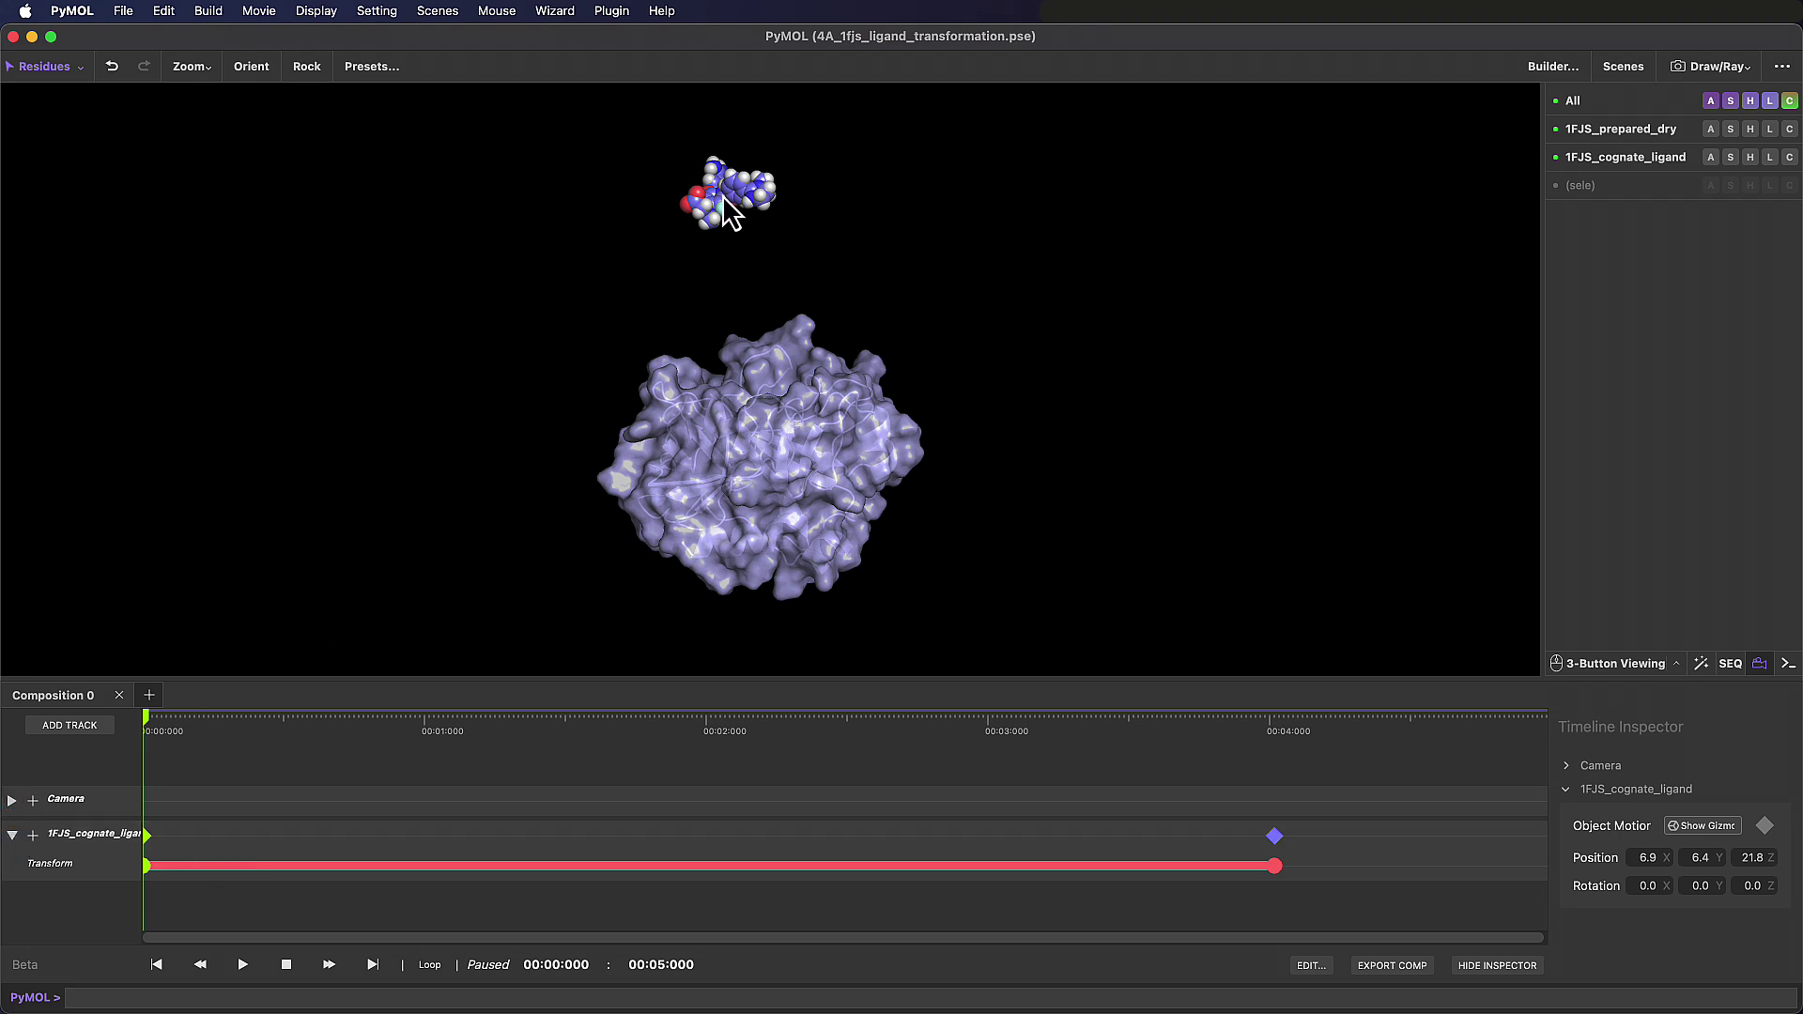
# Zoom the camera onto the selected ligand, clear the selection, and store this close-up as a Camera keyframe at 00:00:000
pyautogui.click(189, 74)
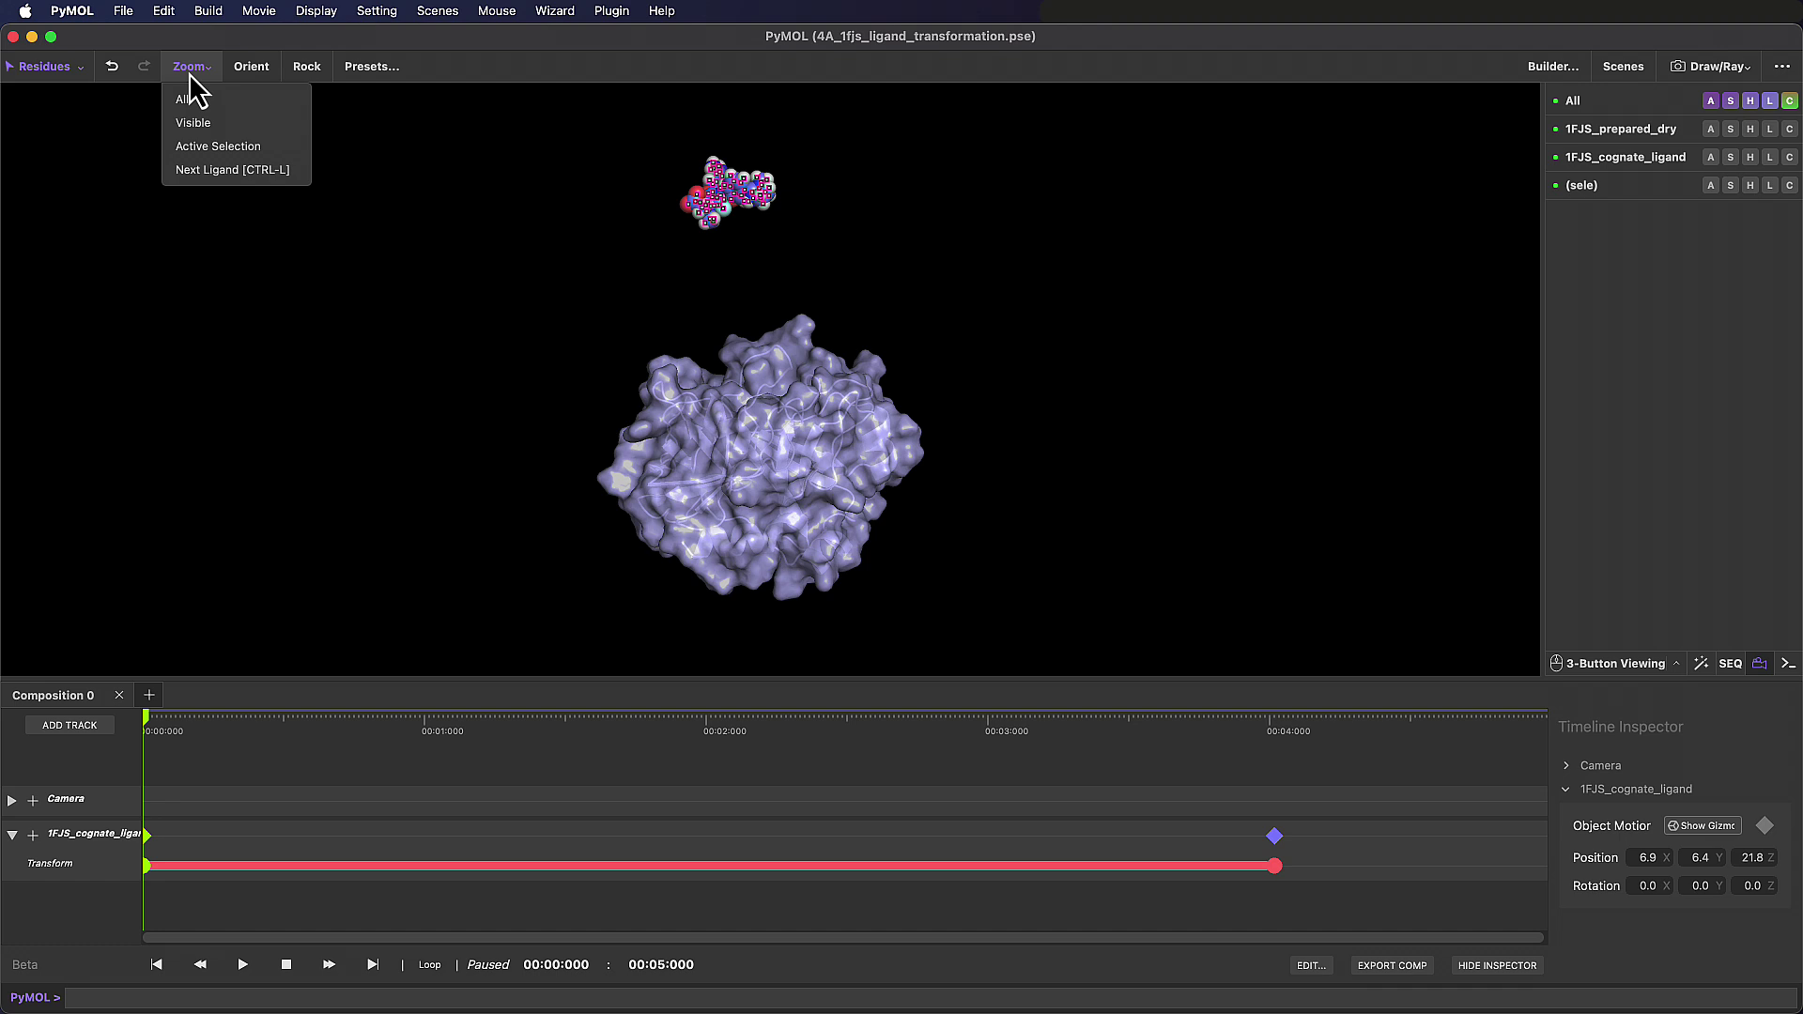
pyautogui.click(240, 143)
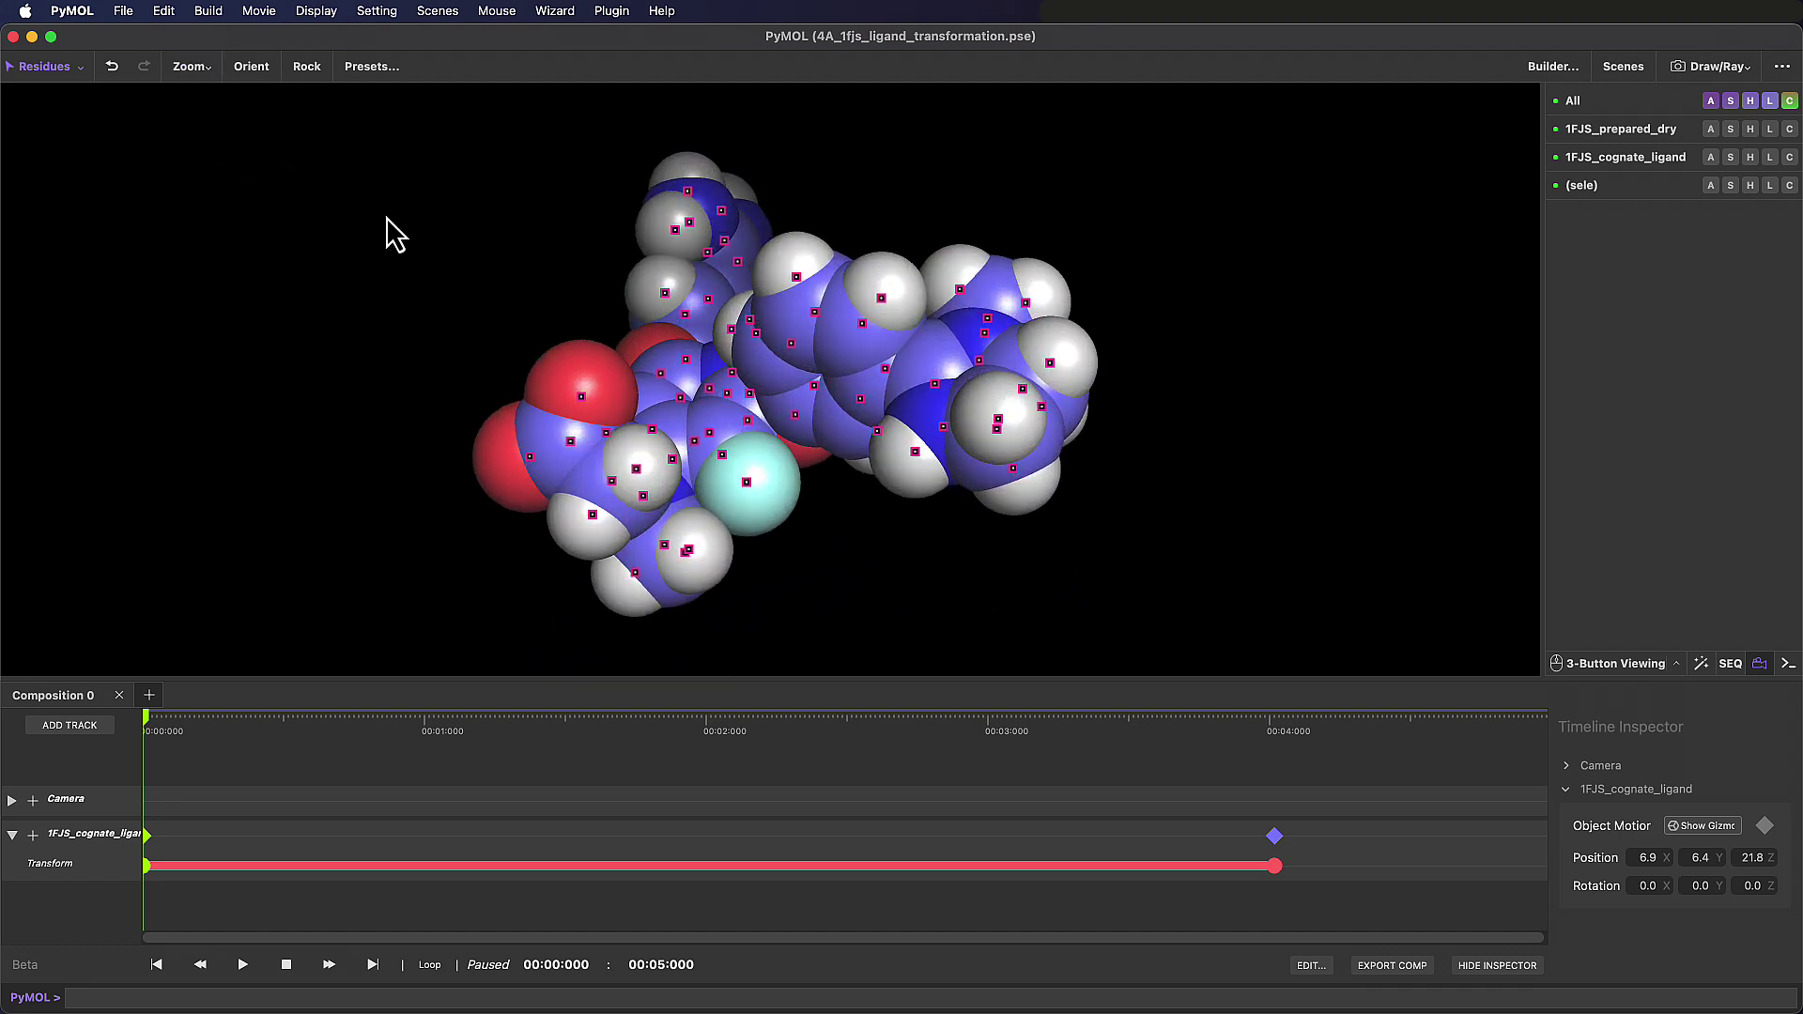
pyautogui.click(391, 305)
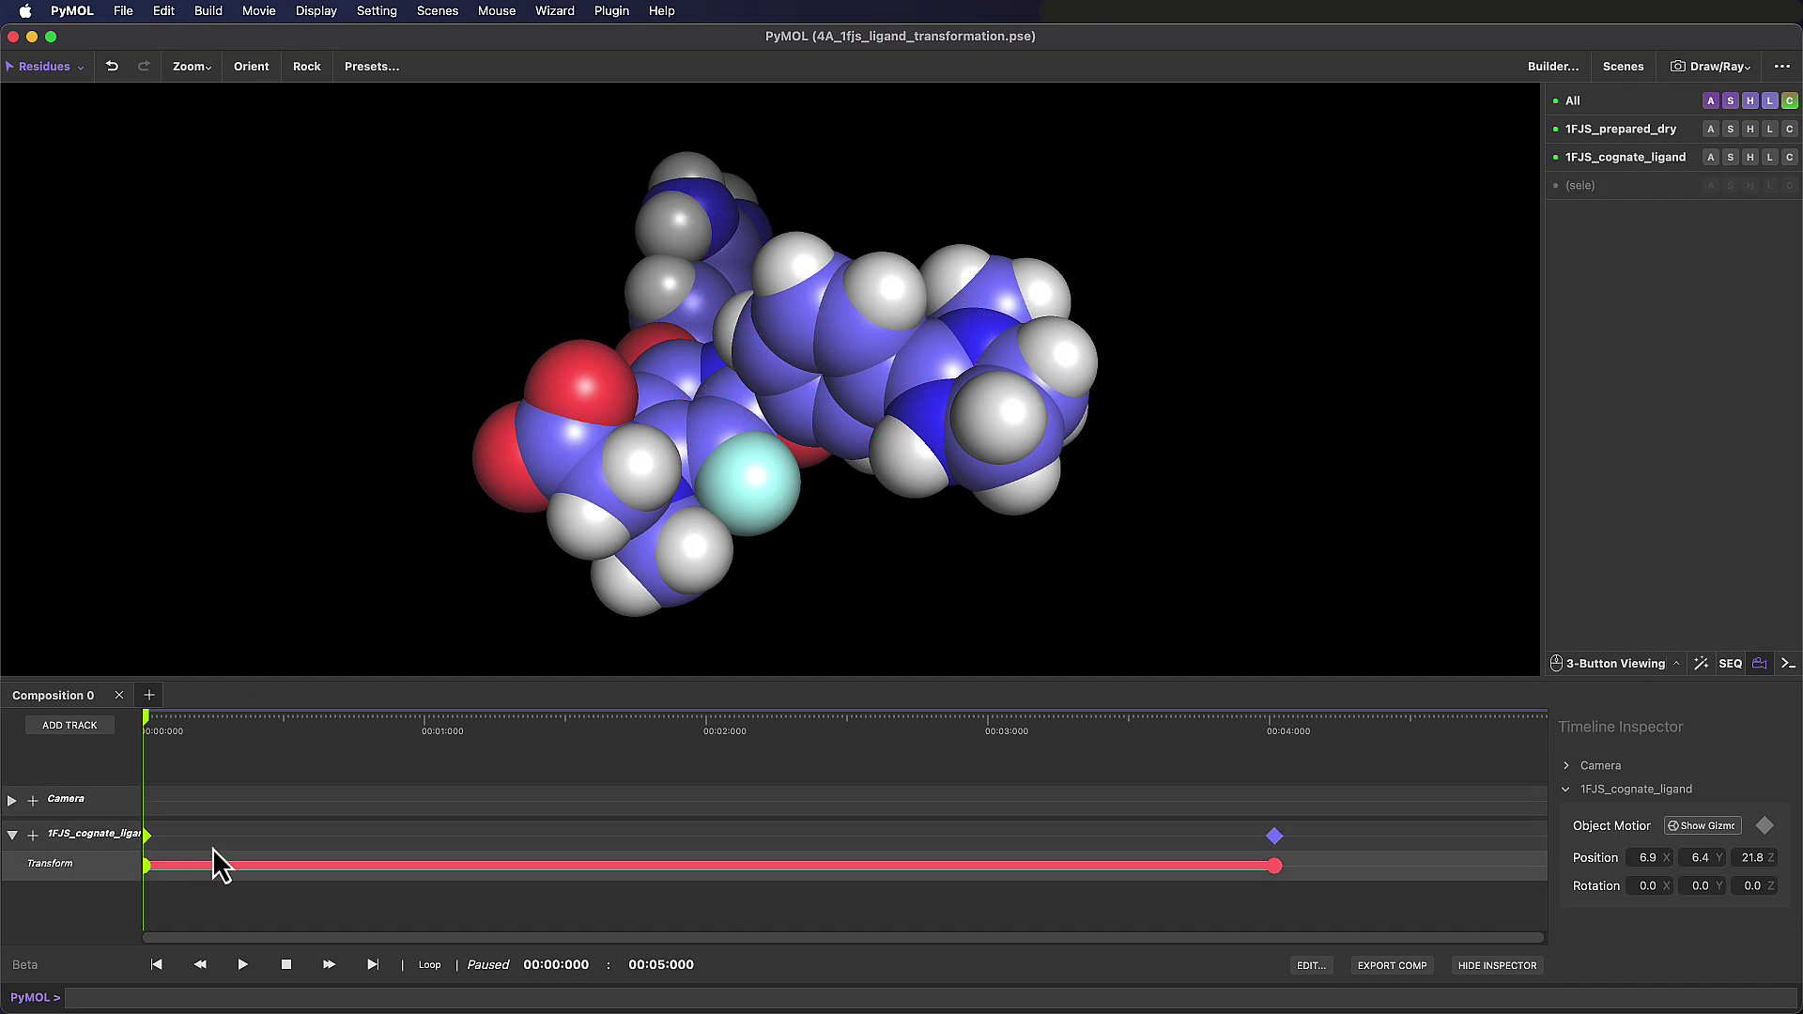
pyautogui.click(1565, 769)
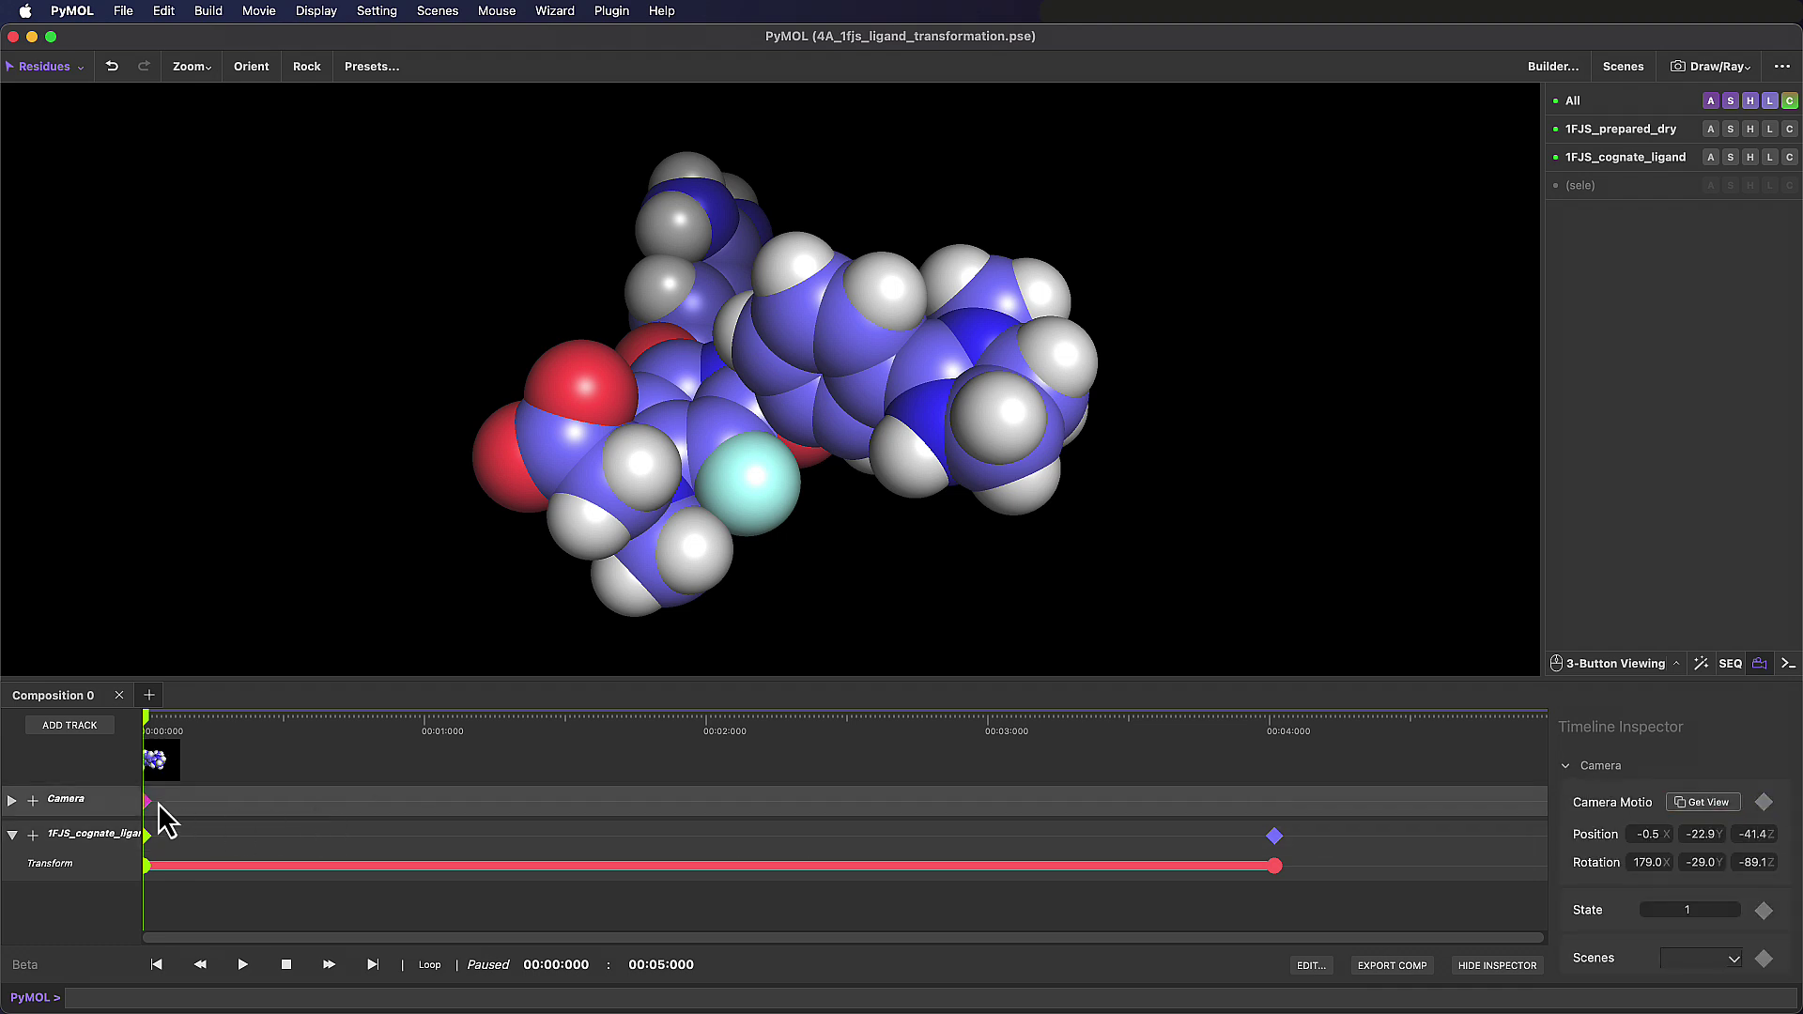
# Store a Camera keyframe at 00:04:900 with a close view looking into the pocket holding the ligand
pyautogui.moveTo(146, 716); pyautogui.dragTo(779, 725)
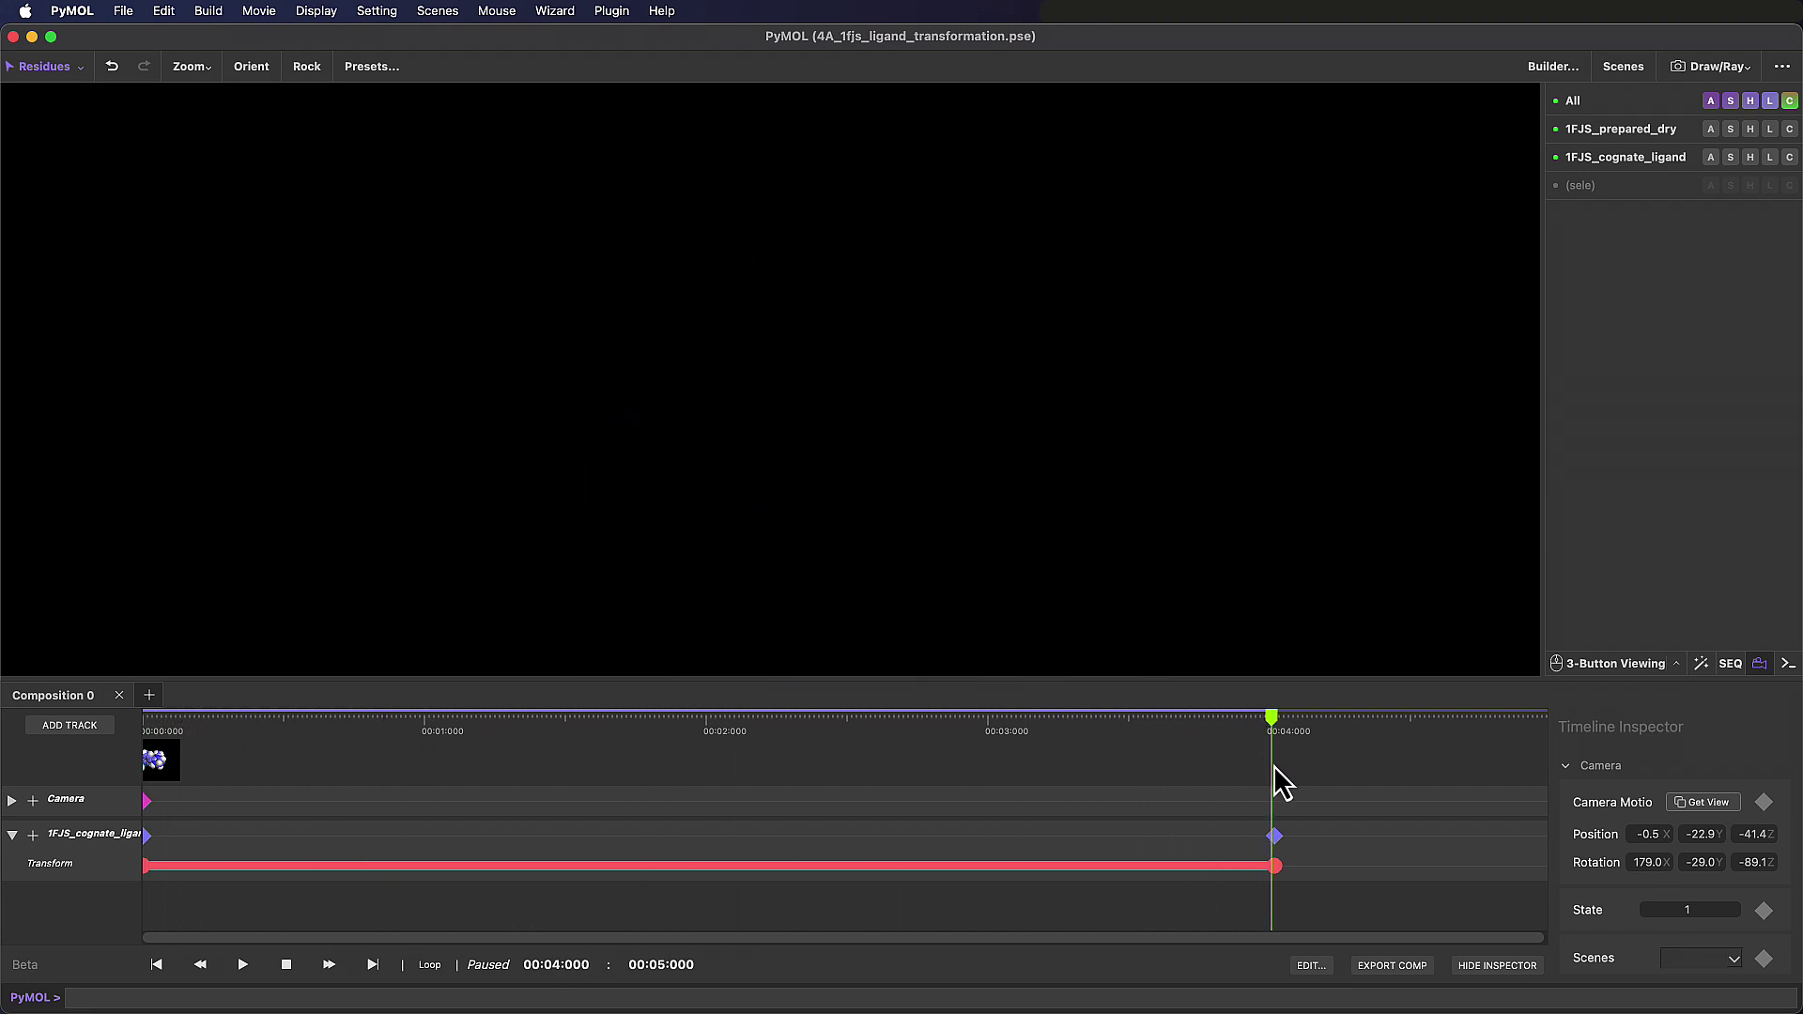
pyautogui.moveTo(571, 739); pyautogui.dragTo(967, 753)
pyautogui.moveTo(486, 725); pyautogui.dragTo(759, 768)
pyautogui.moveTo(615, 742); pyautogui.dragTo(571, 743)
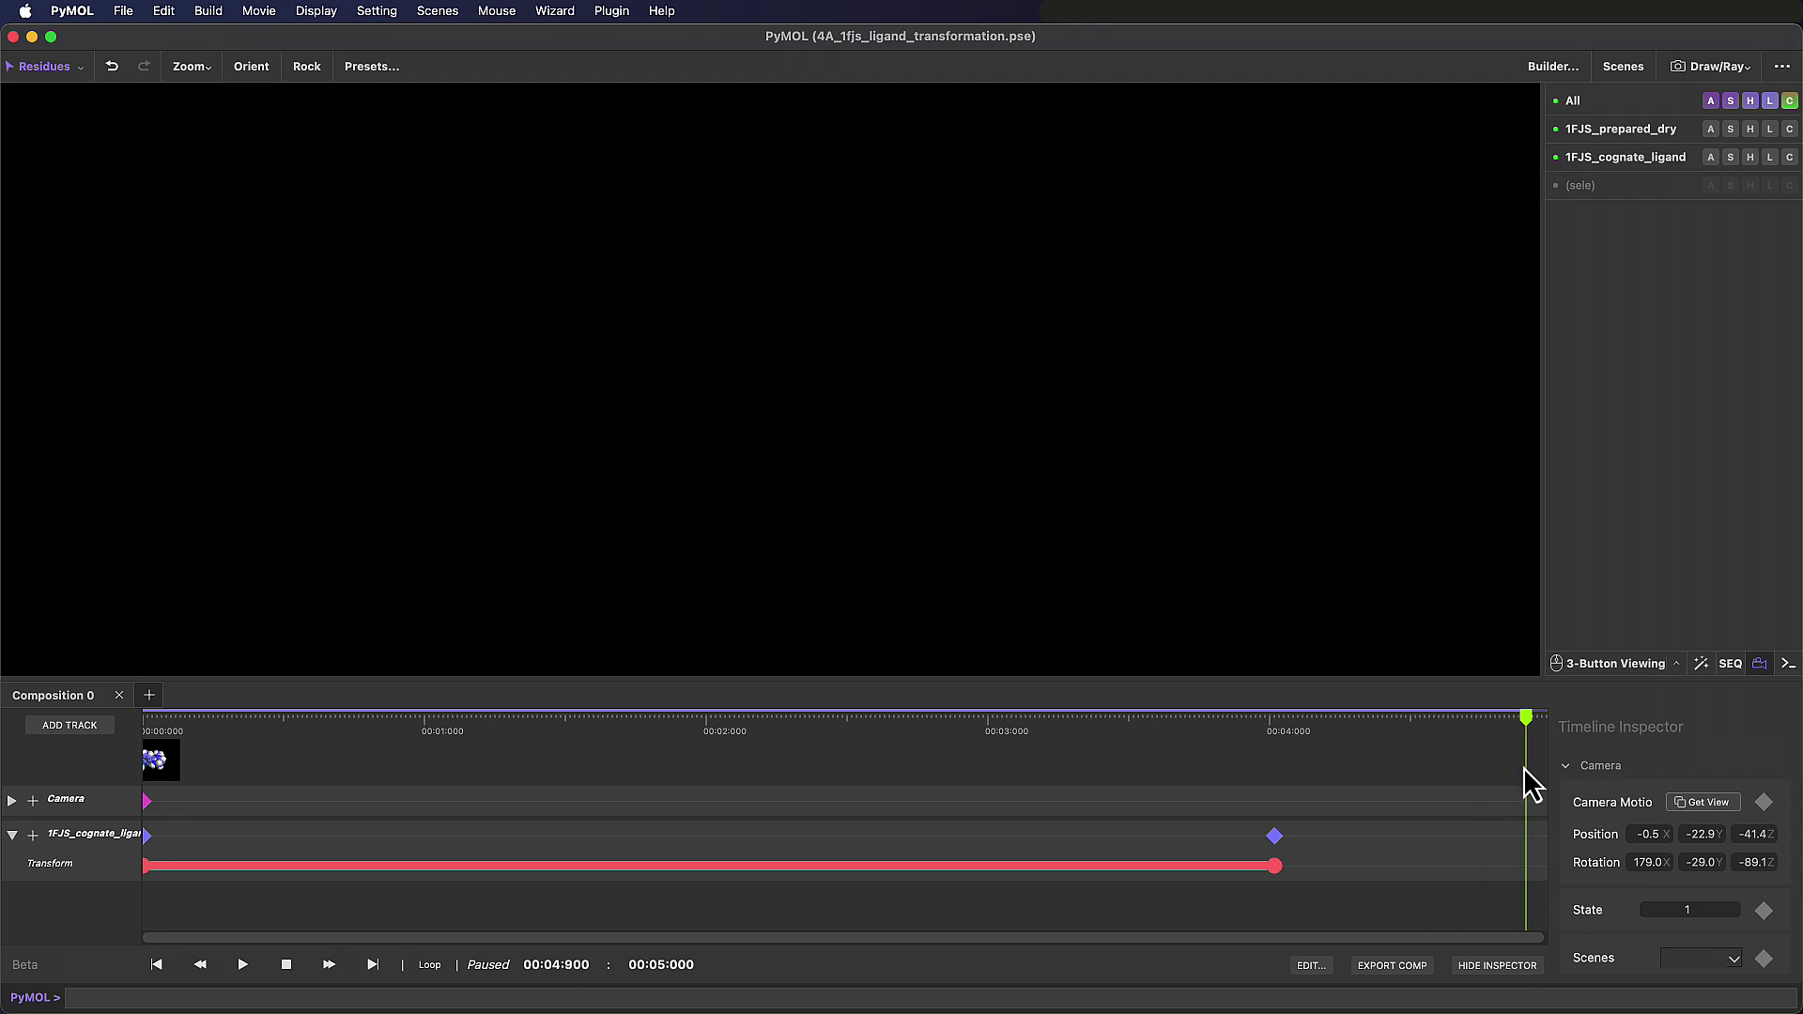
pyautogui.click(221, 122)
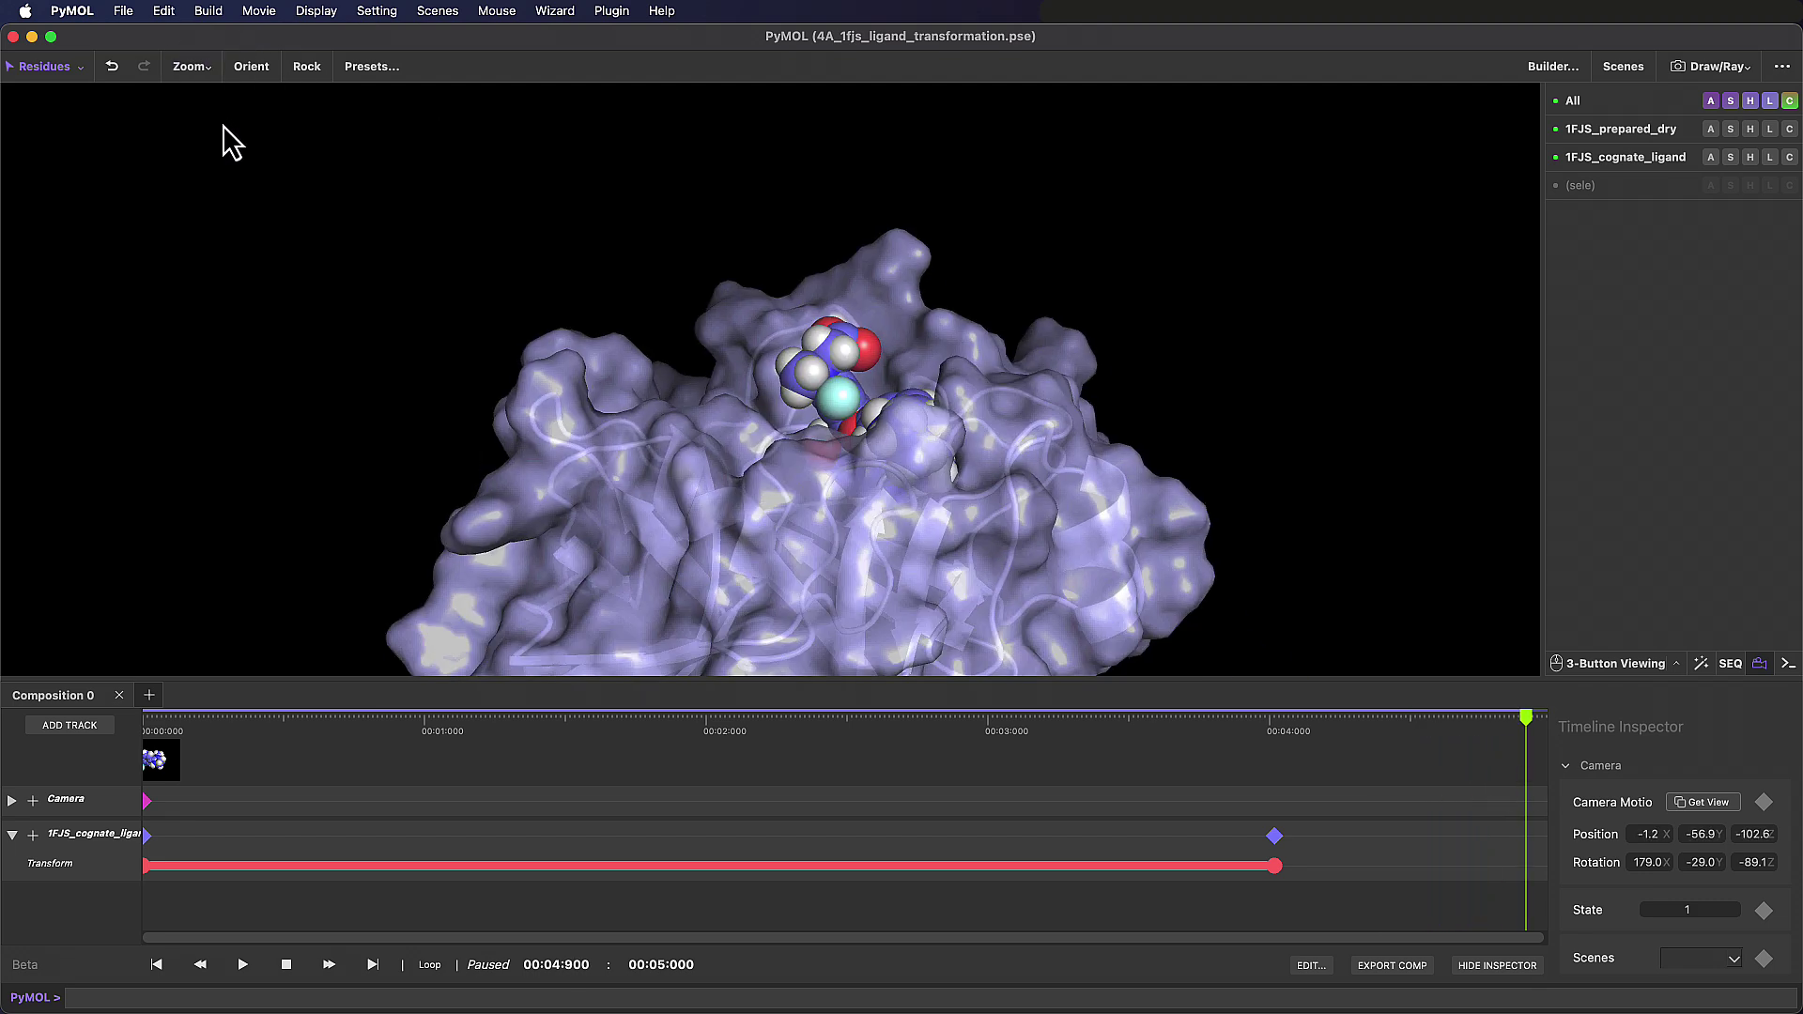
pyautogui.moveTo(782, 250); pyautogui.dragTo(786, 367)
pyautogui.scroll(5, 808, 347)
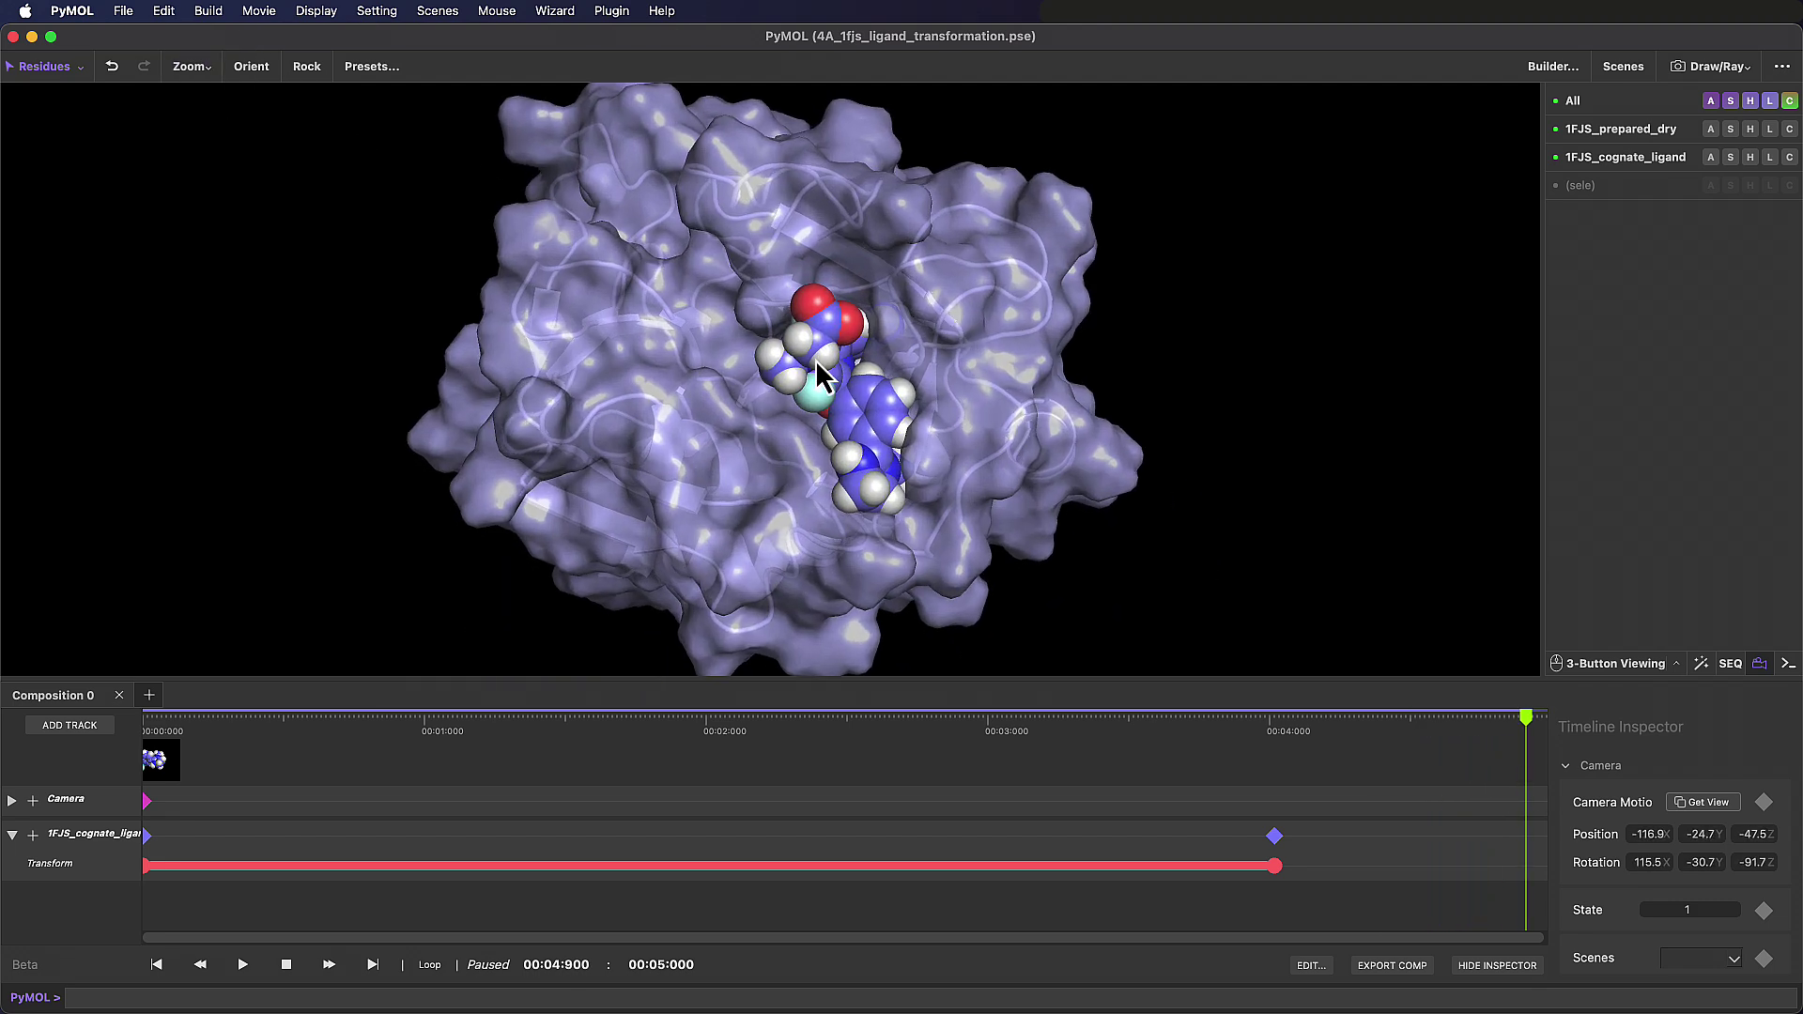
pyautogui.moveTo(806, 374); pyautogui.dragTo(751, 358, button='middle')
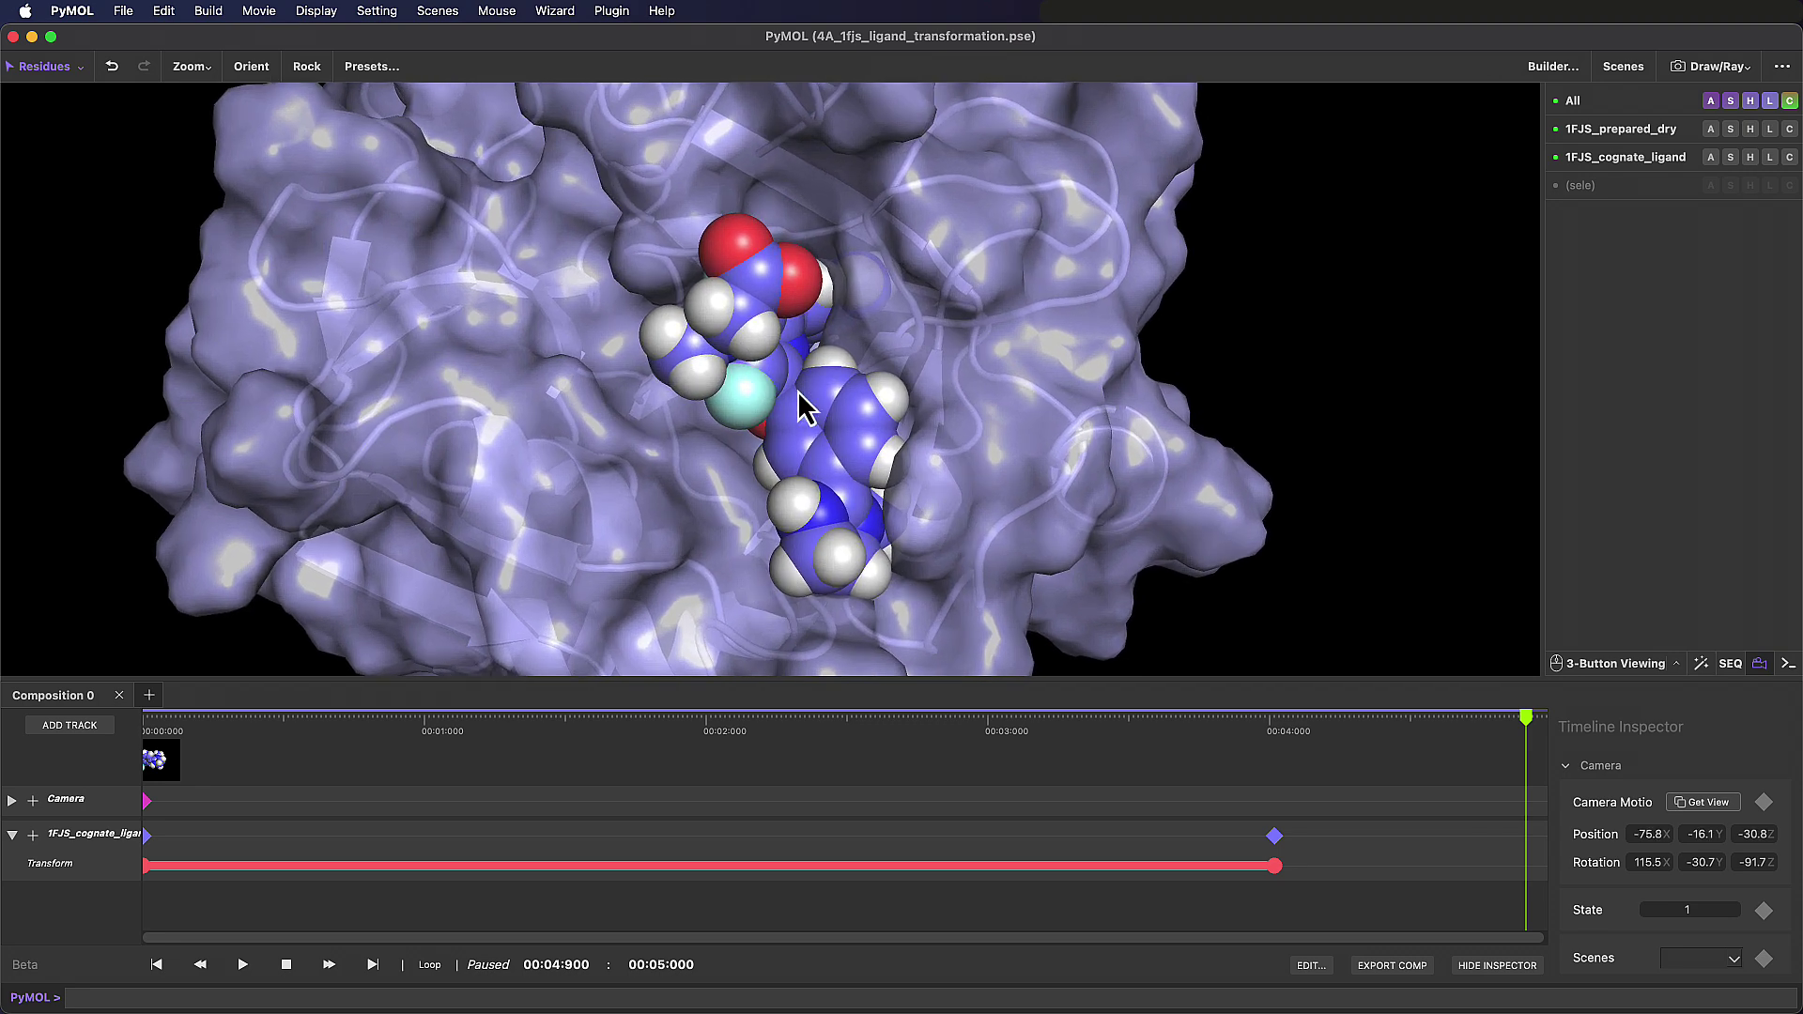
# Store a closer view of the whole protein with the ligand near its pocket as a Camera keyframe at 00:02:783
pyautogui.moveTo(1522, 742); pyautogui.dragTo(924, 763)
pyautogui.scroll(5, 841, 397)
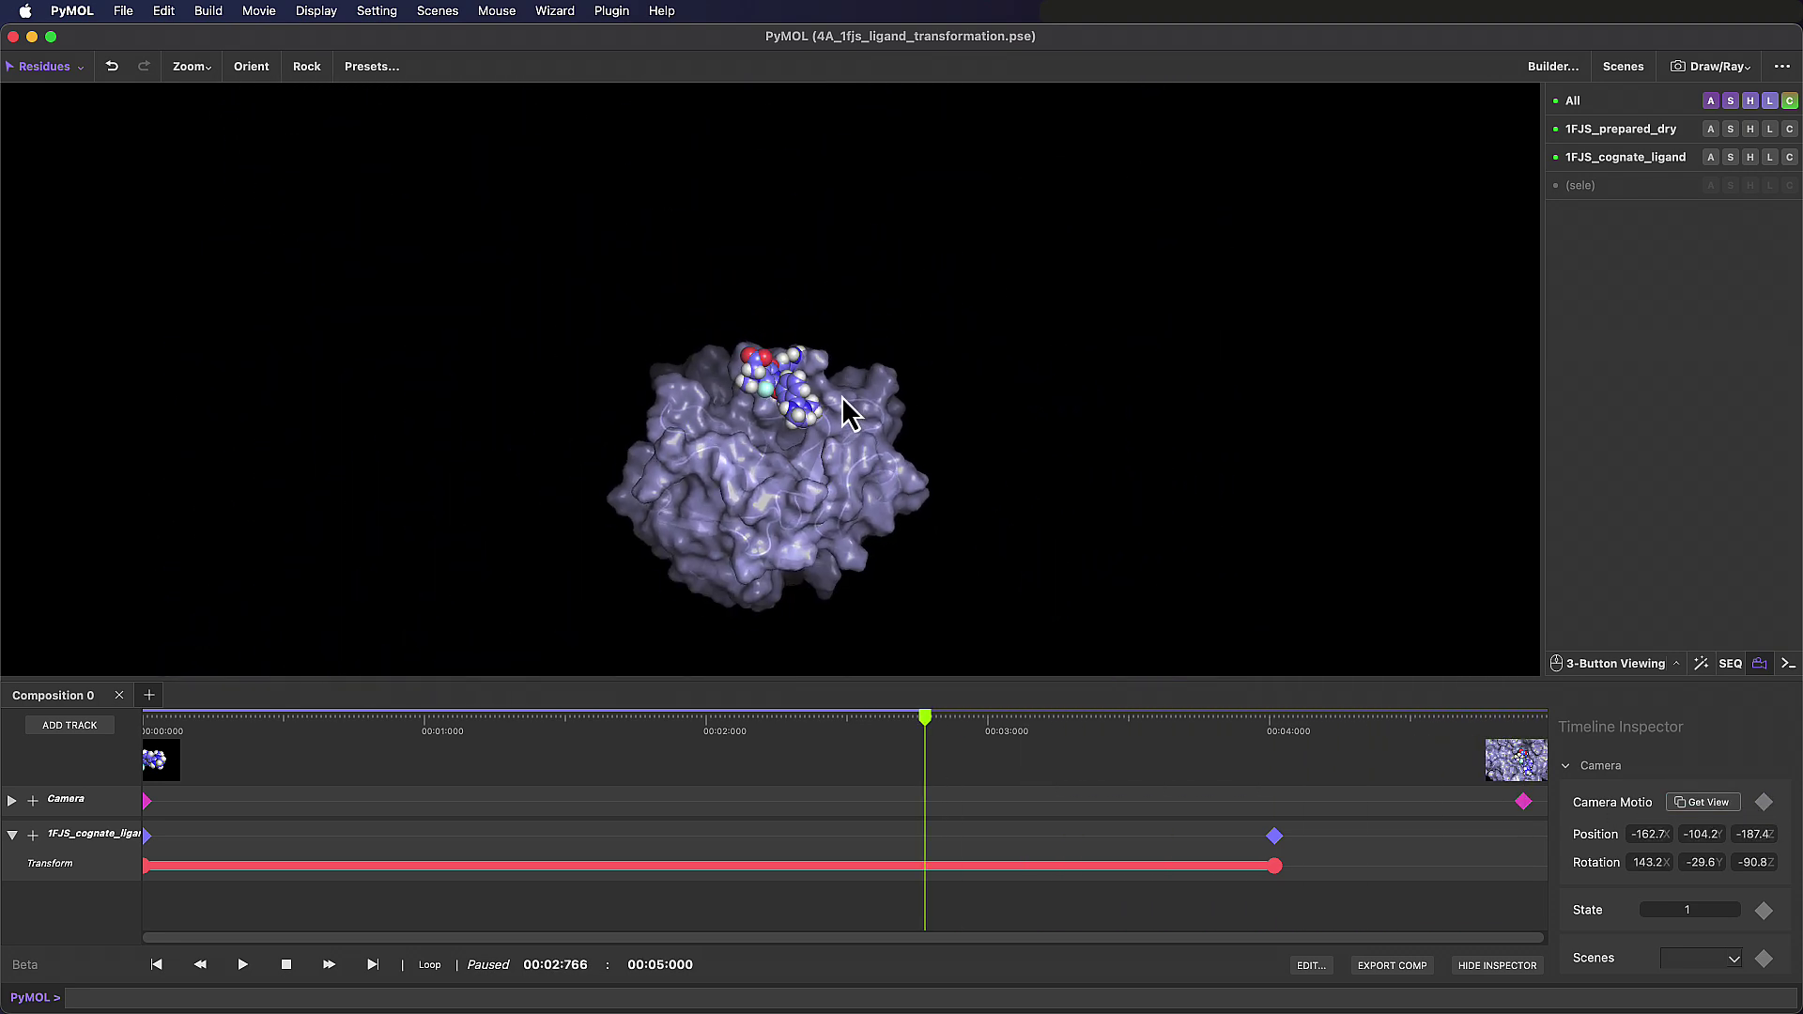
pyautogui.scroll(4, 834, 455)
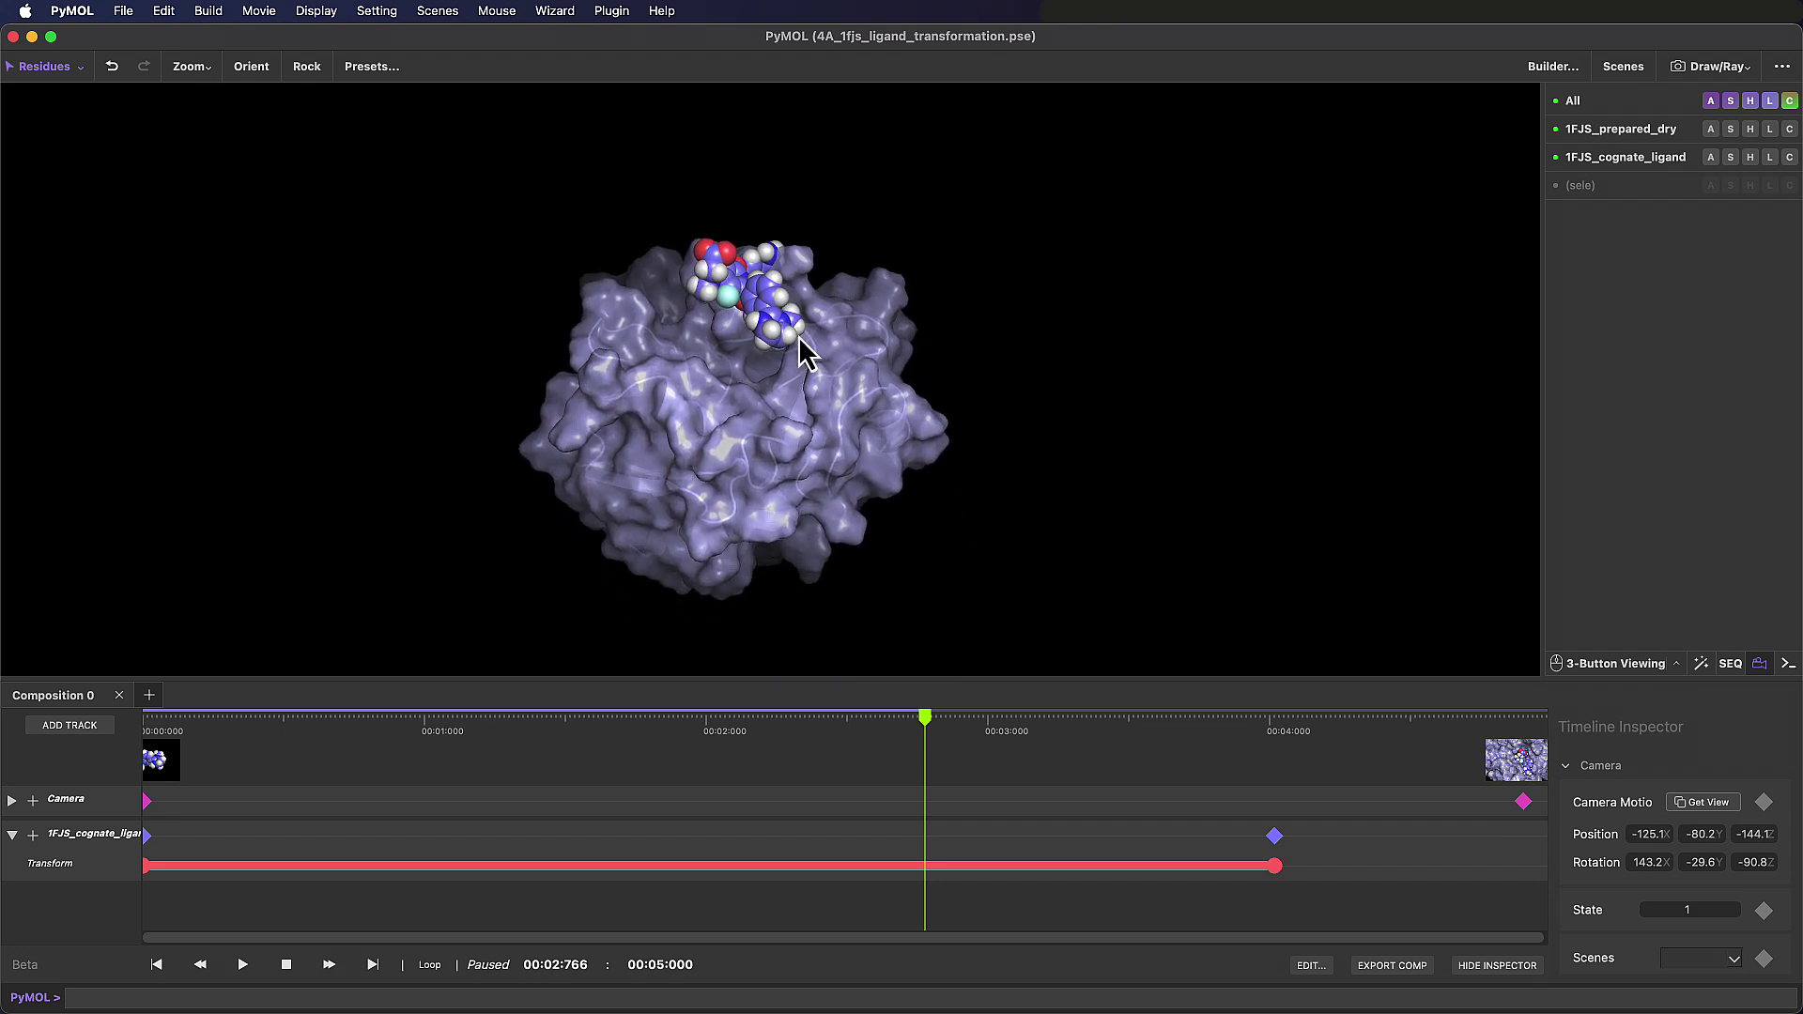
pyautogui.rightClick(929, 798)
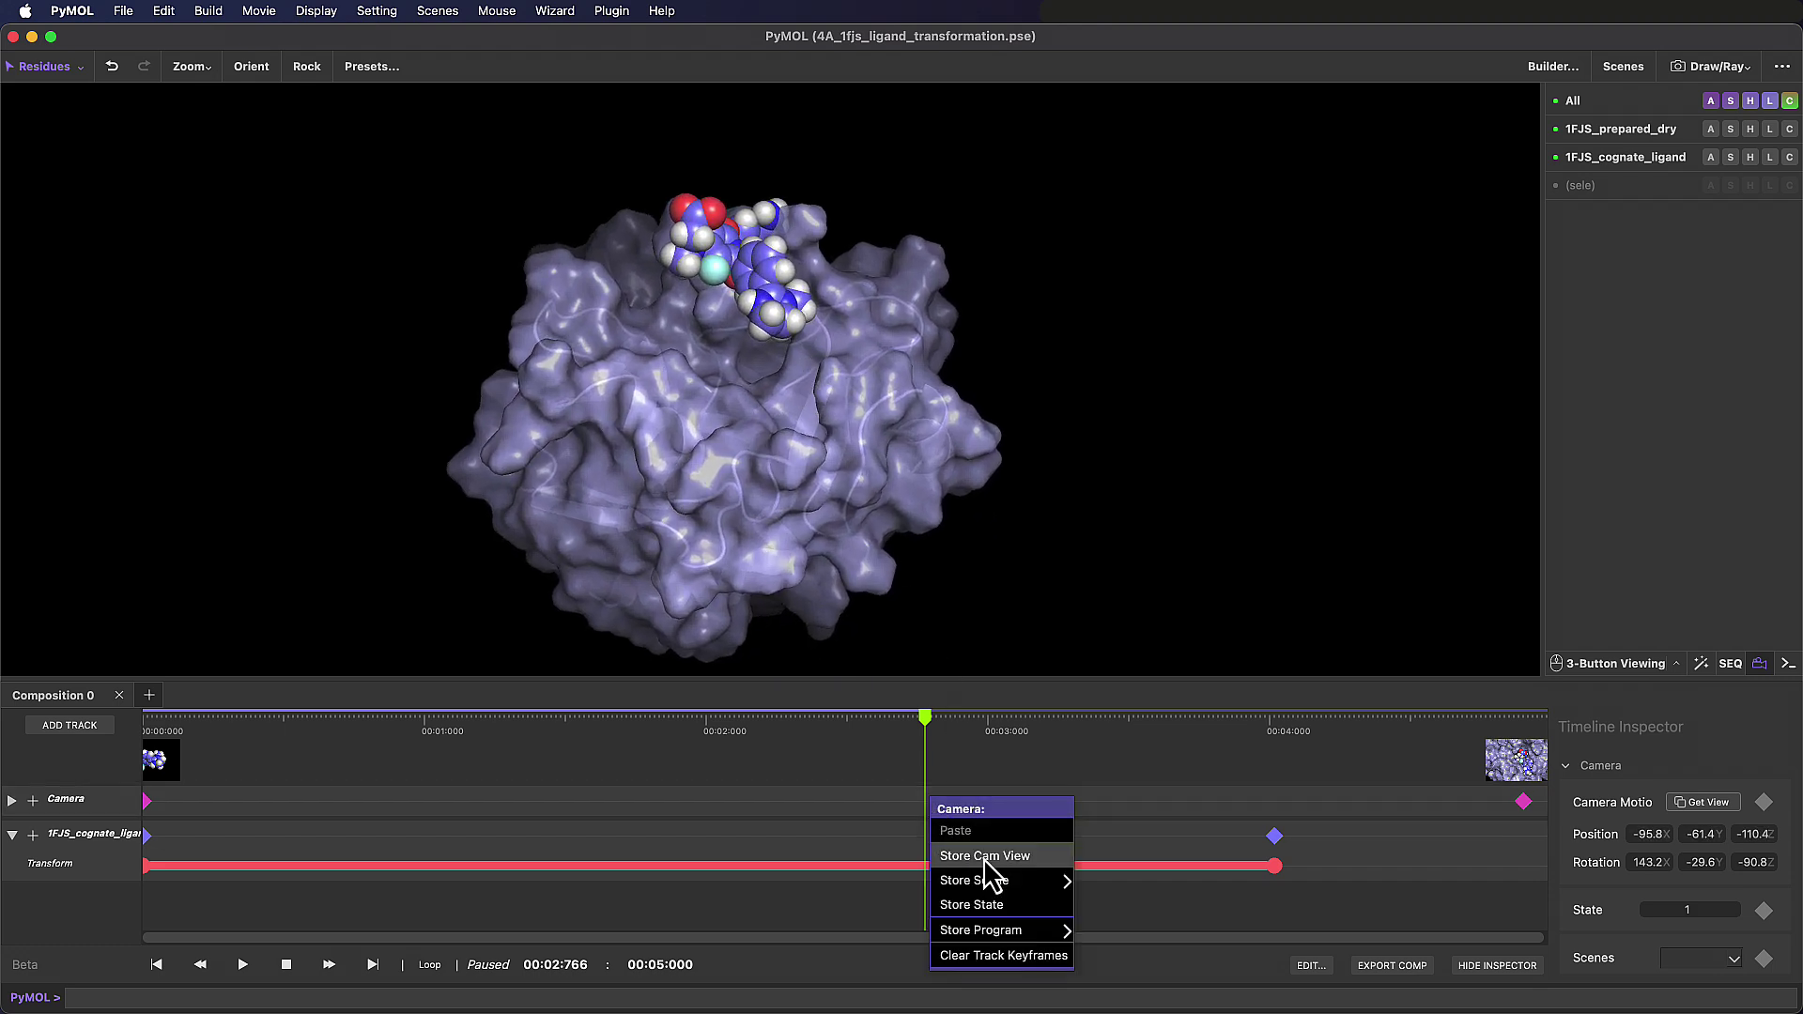
pyautogui.click(1033, 857)
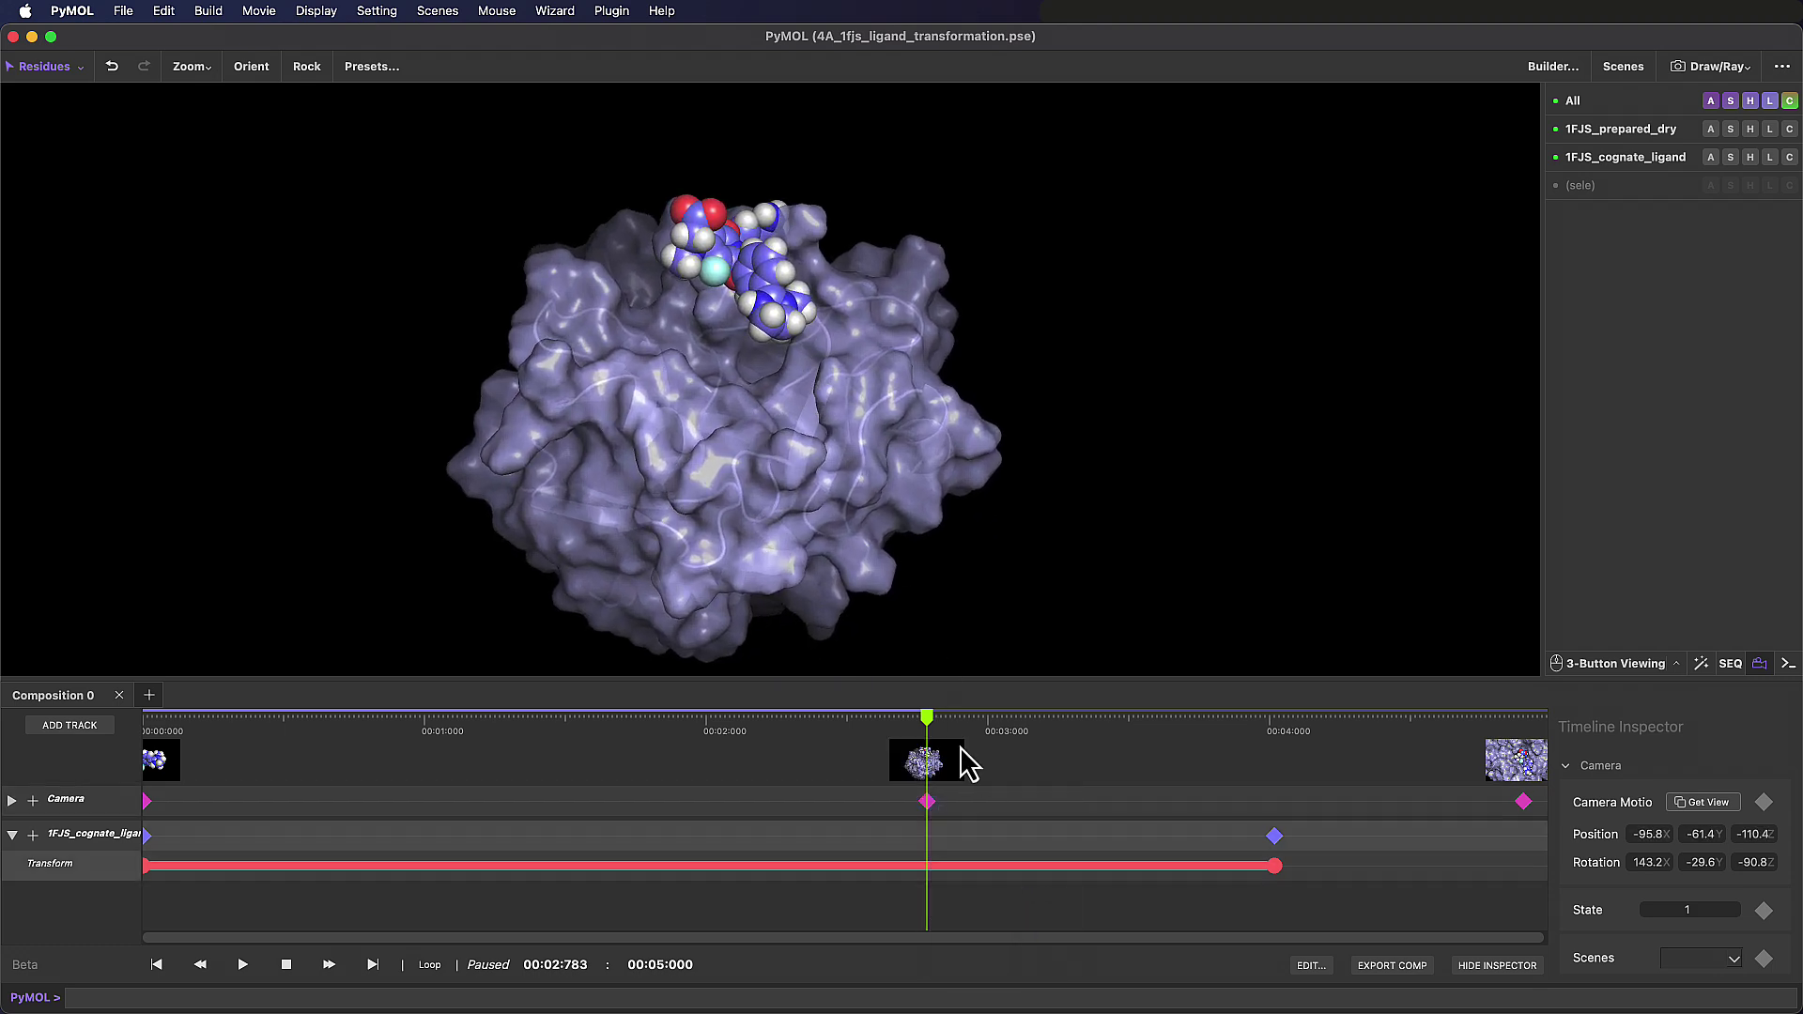
# Try a rotated view as a Camera keyframe between 00:01:000 and 00:02:000, and delete that keyframe after scrubbing back through the motion
pyautogui.moveTo(928, 725); pyautogui.dragTo(578, 751)
pyautogui.moveTo(742, 378); pyautogui.dragTo(842, 406)
pyautogui.moveTo(842, 405); pyautogui.dragTo(757, 463, button='right')
pyautogui.doubleClick(579, 801)
pyautogui.moveTo(577, 762); pyautogui.dragTo(344, 769)
pyautogui.click(579, 801)
pyautogui.press('Delete')
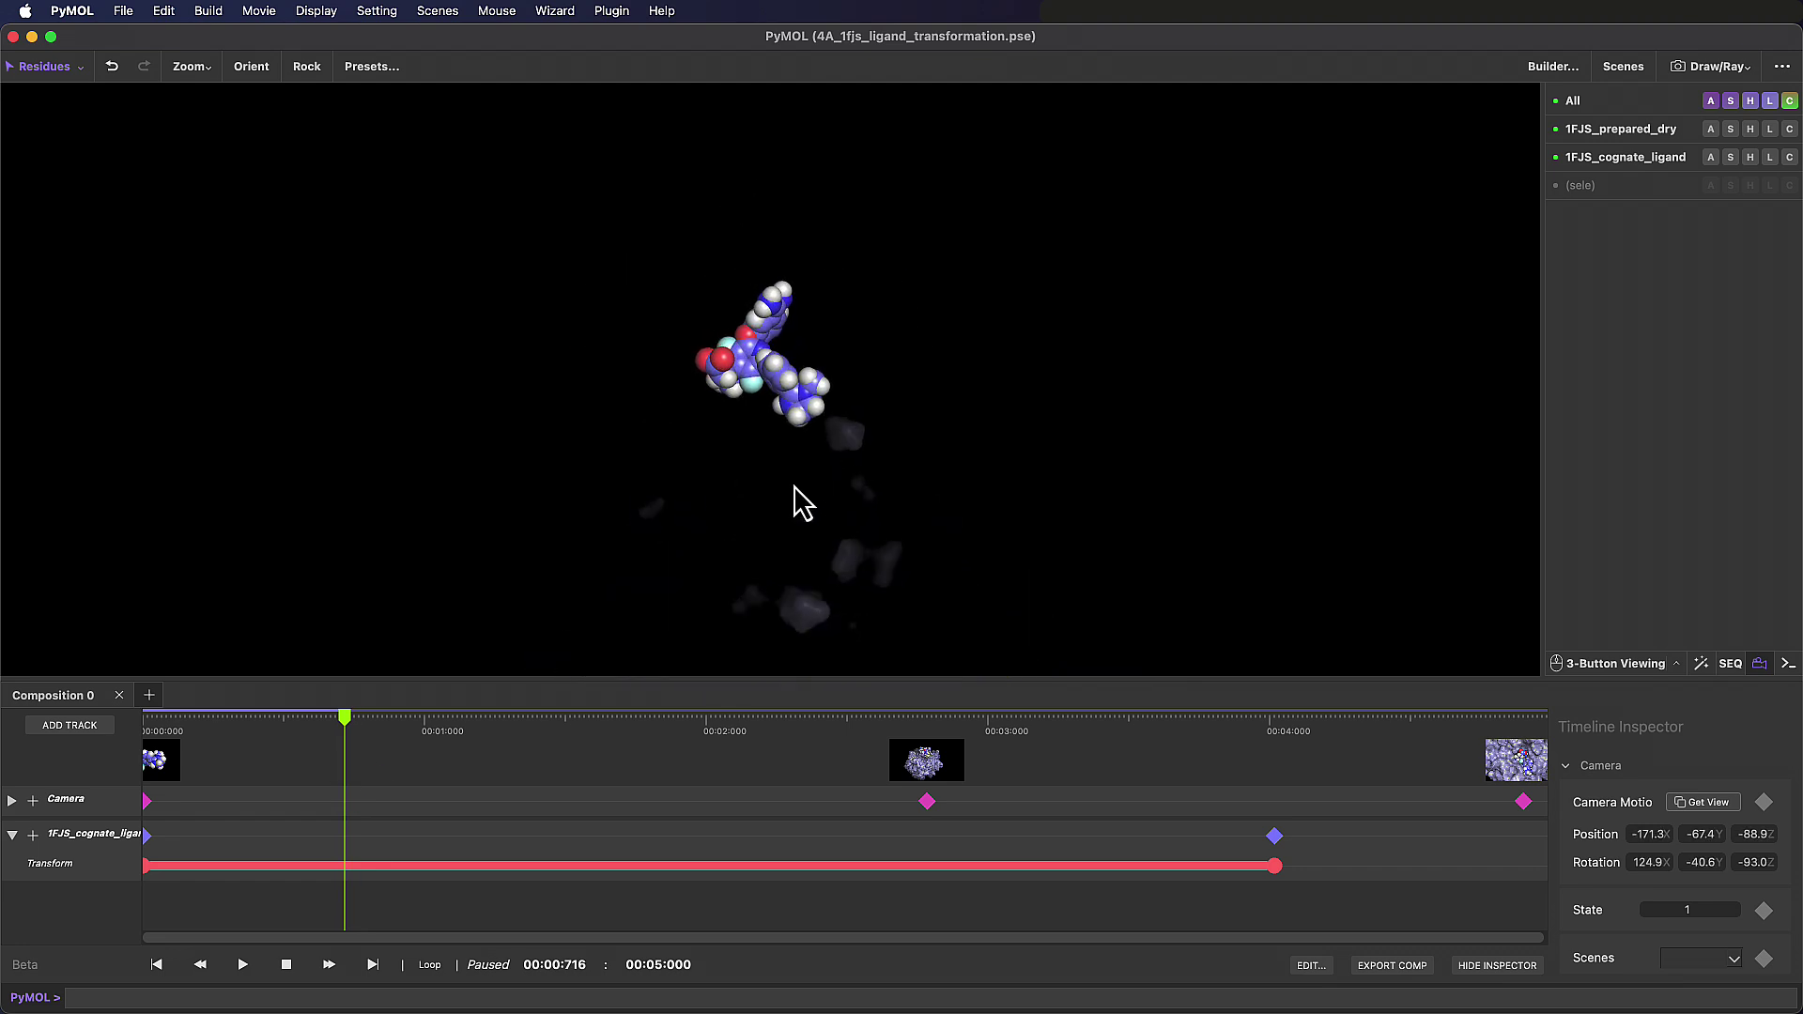
# Store rotated views as Camera keyframes at 00:00:783, with the ligand below the protein, and at 00:01:666, with the ligand hidden by it
pyautogui.moveTo(782, 598); pyautogui.dragTo(777, 394)
pyautogui.rightClick(362, 802)
pyautogui.click(419, 845)
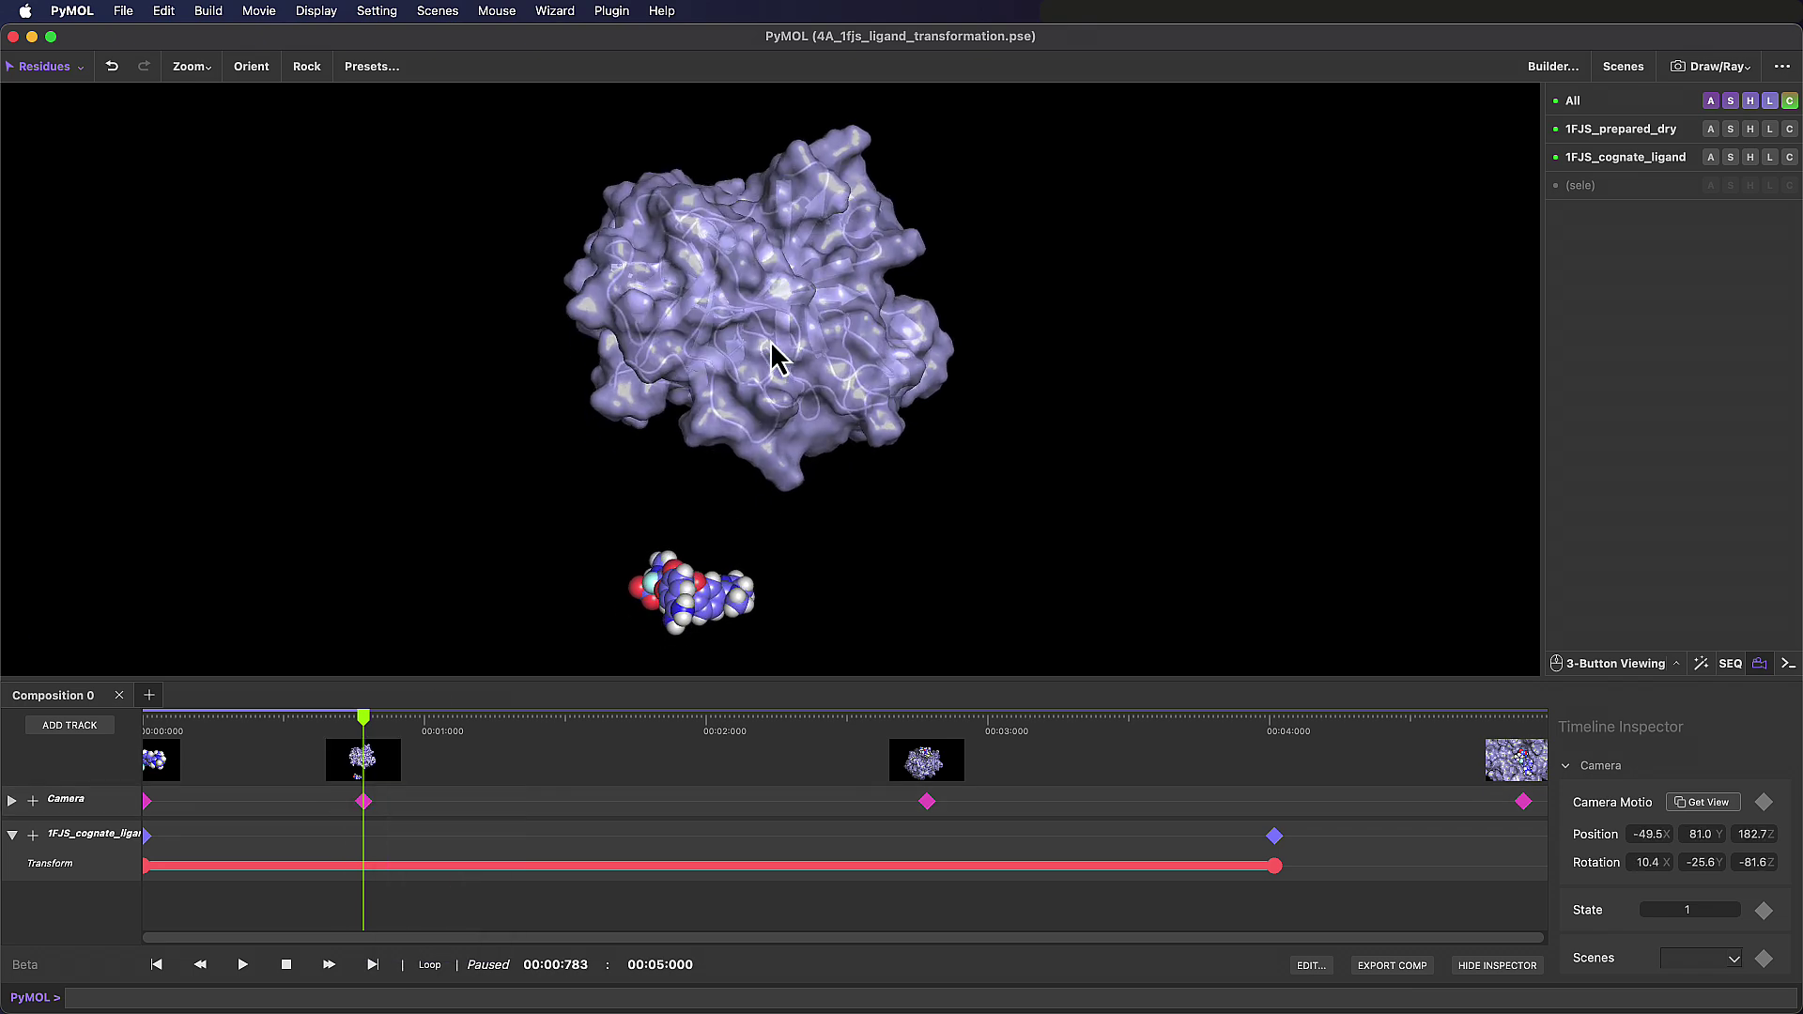
pyautogui.moveTo(730, 462); pyautogui.dragTo(733, 388)
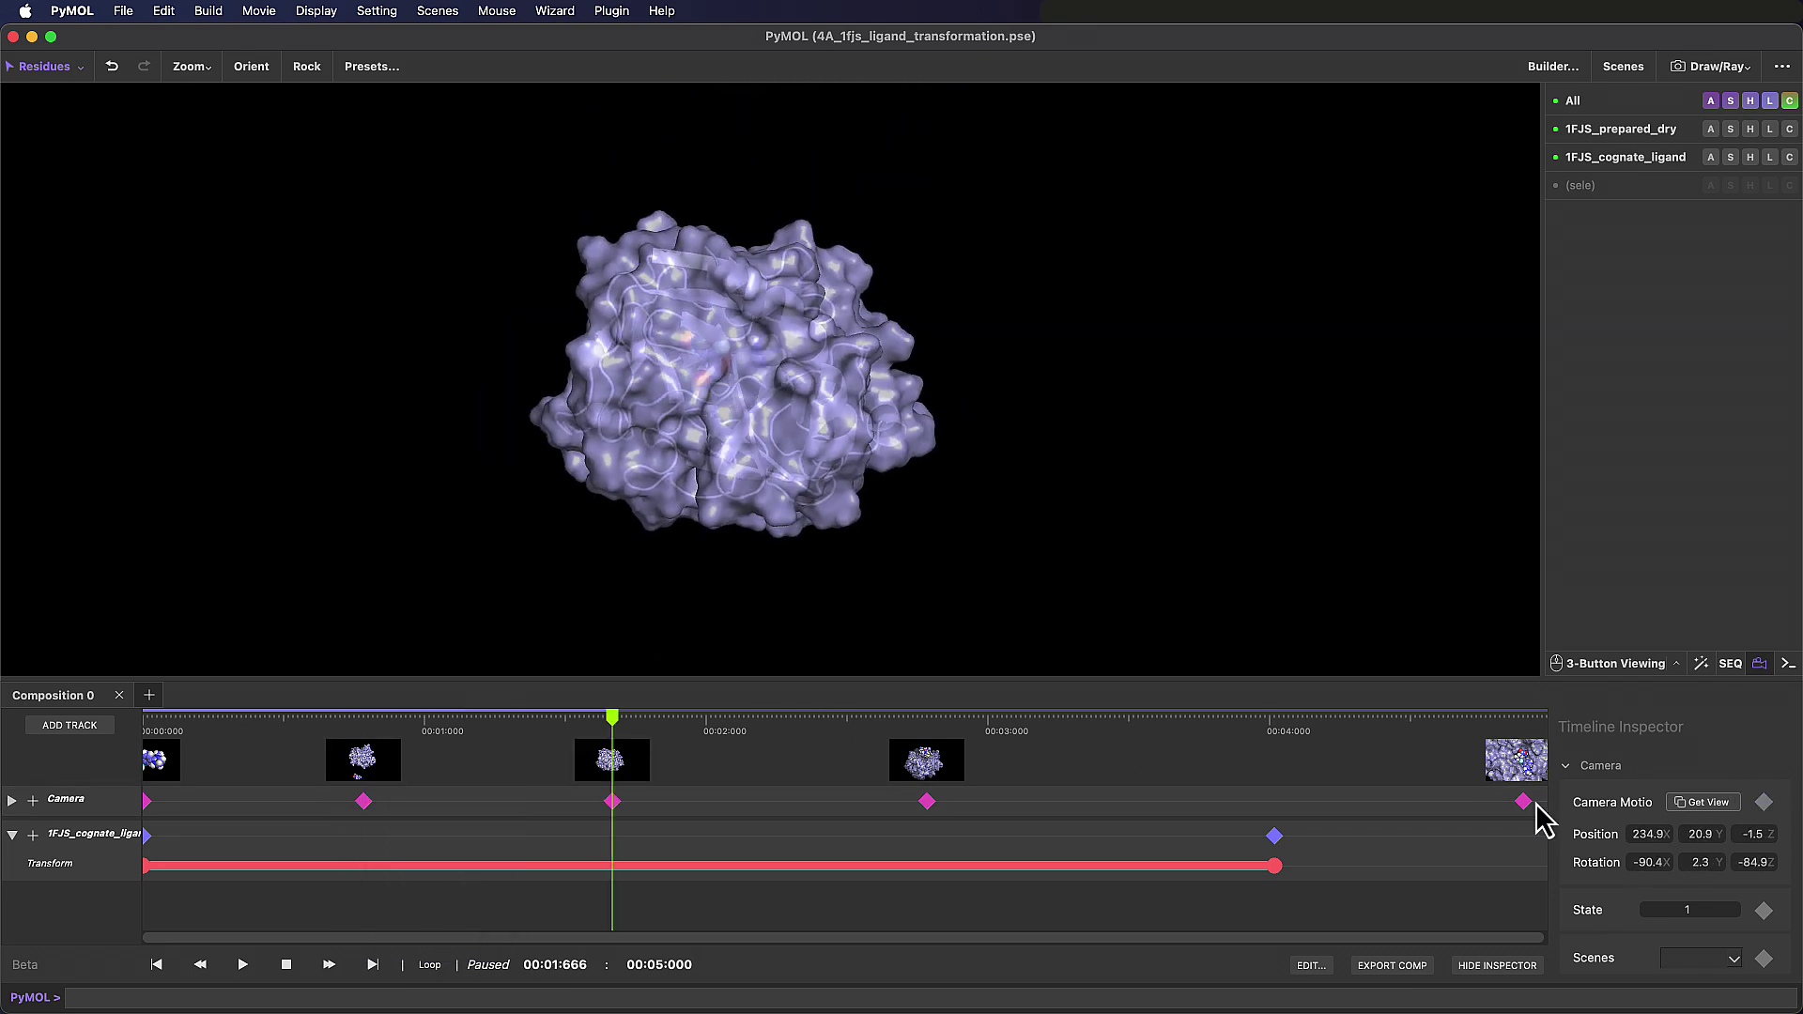
# Set the interpolation of the Cam Motion keyframe at 00:00:000 to EaseIn, and preview the camera movement from the start
pyautogui.moveTo(606, 737); pyautogui.dragTo(146, 806)
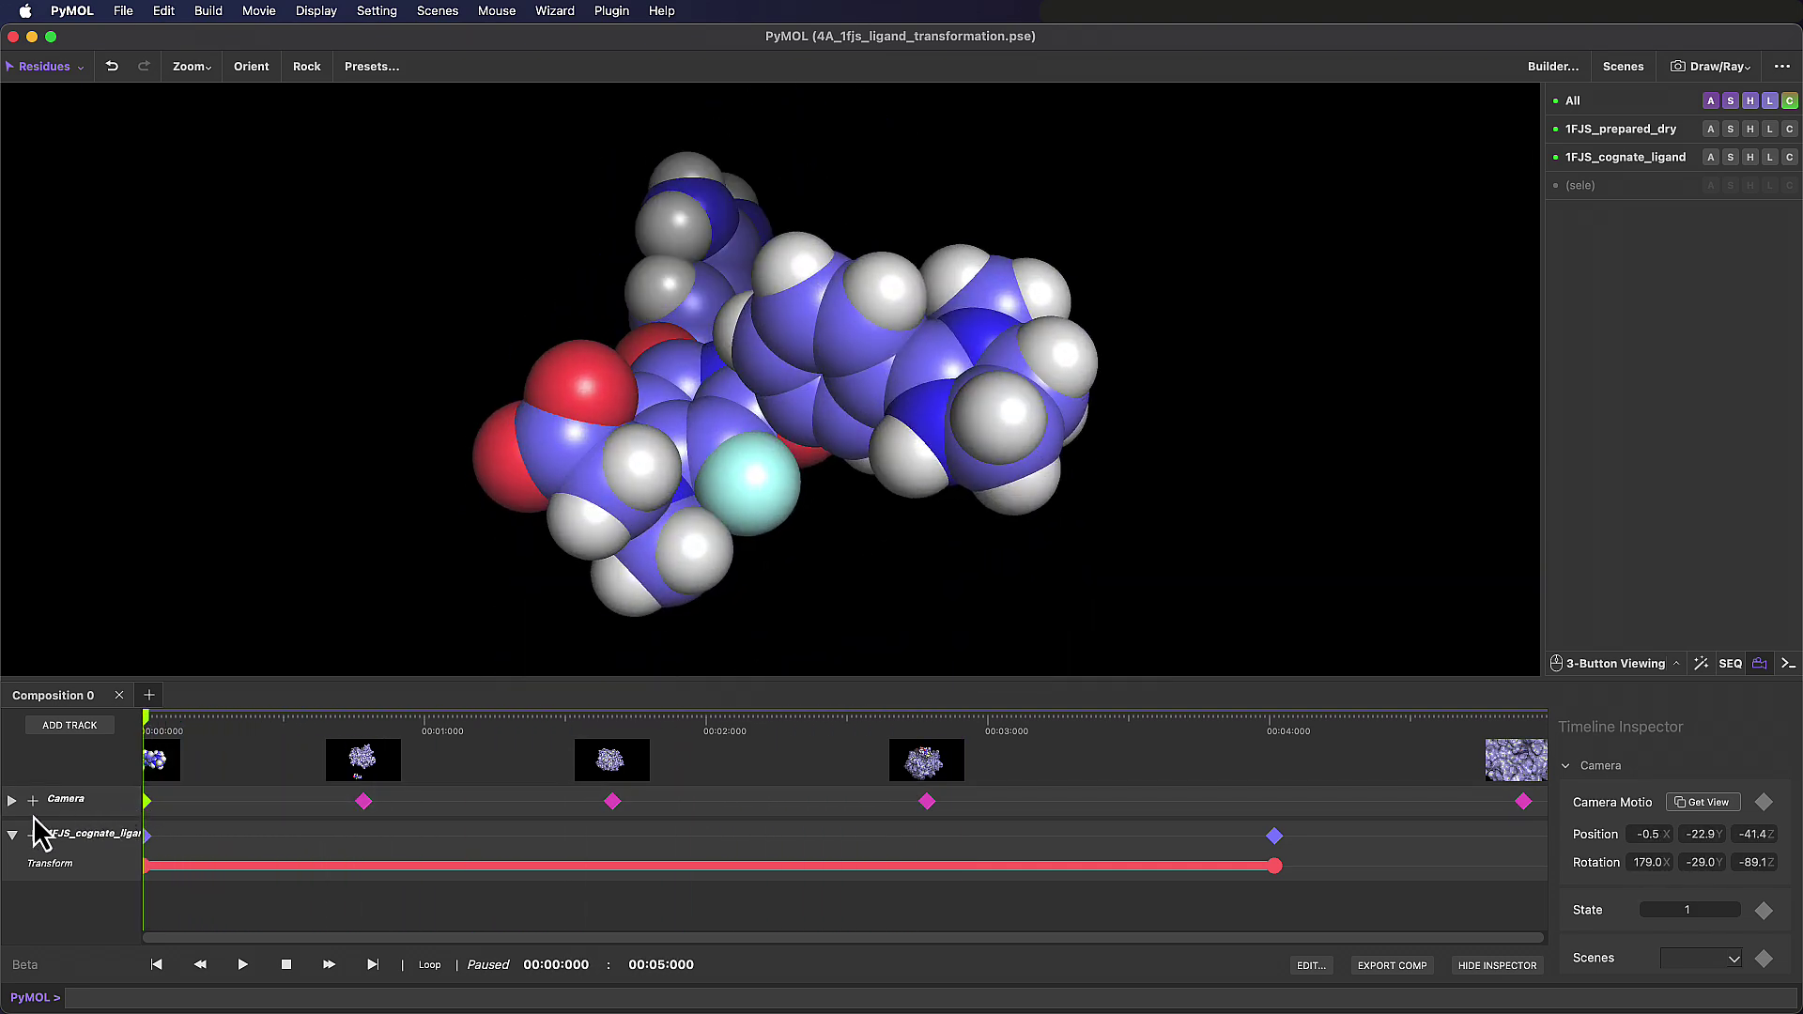
pyautogui.click(11, 801)
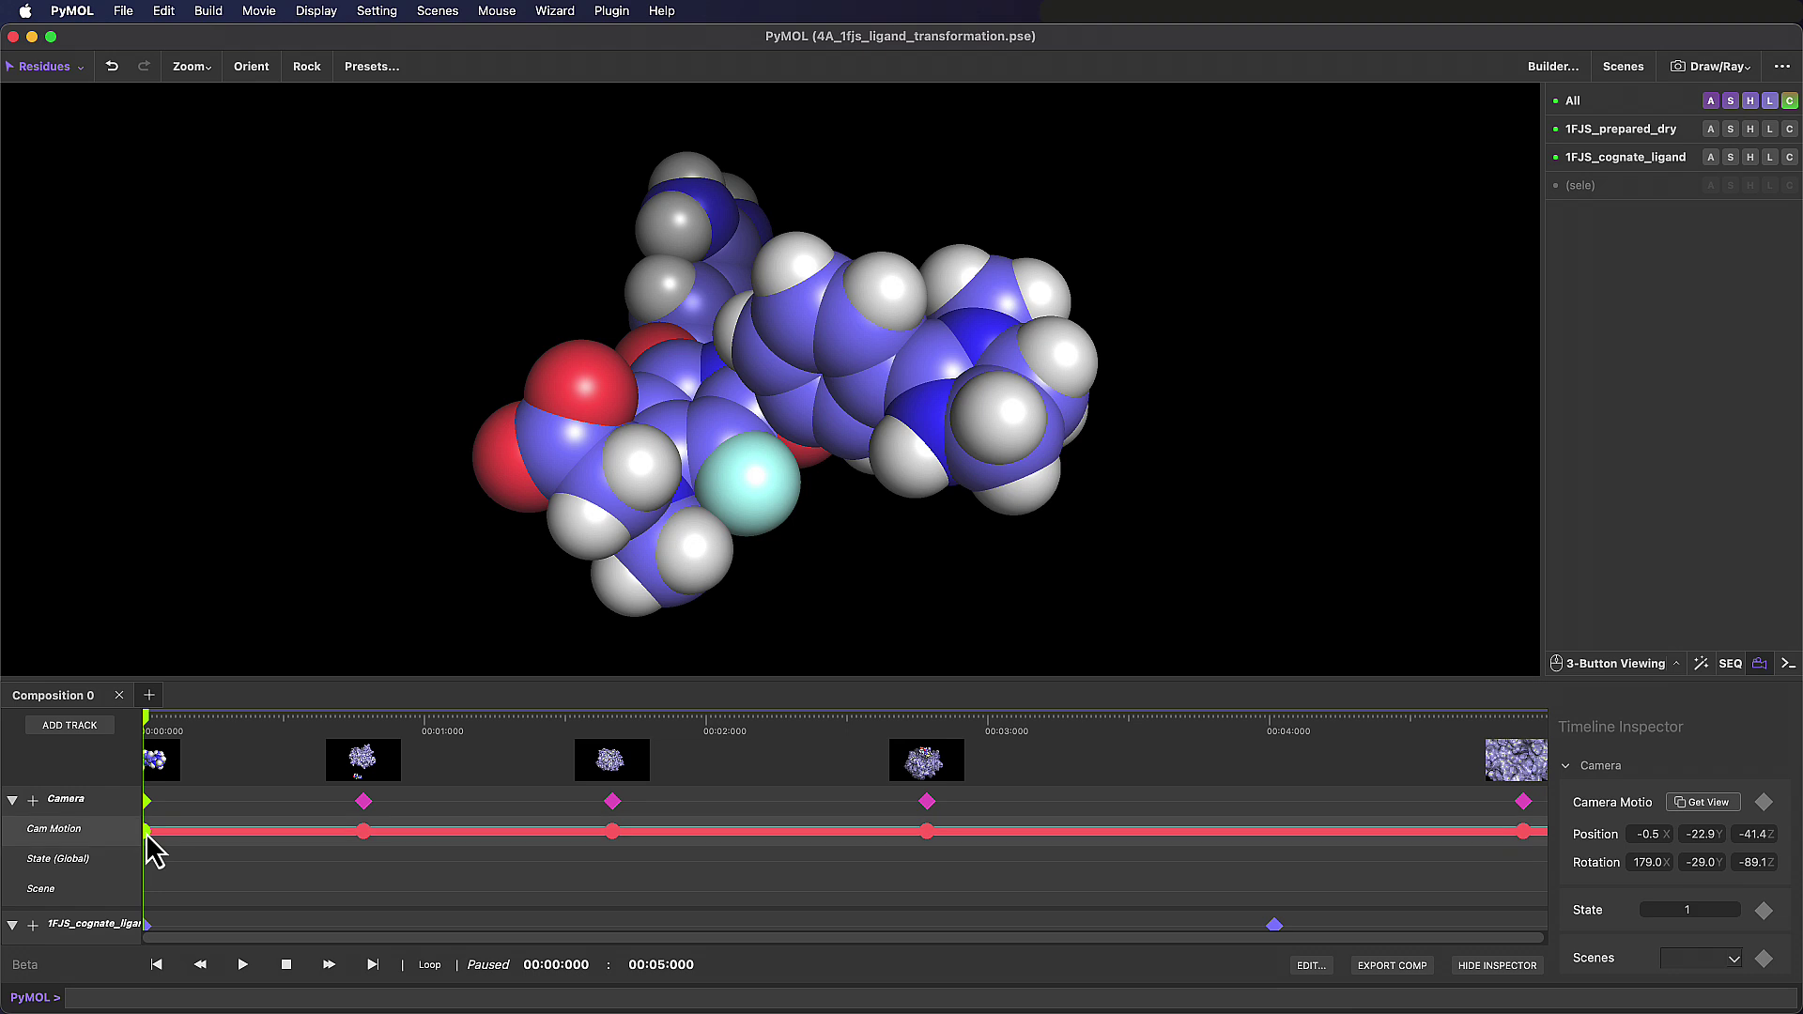
pyautogui.rightClick(150, 845)
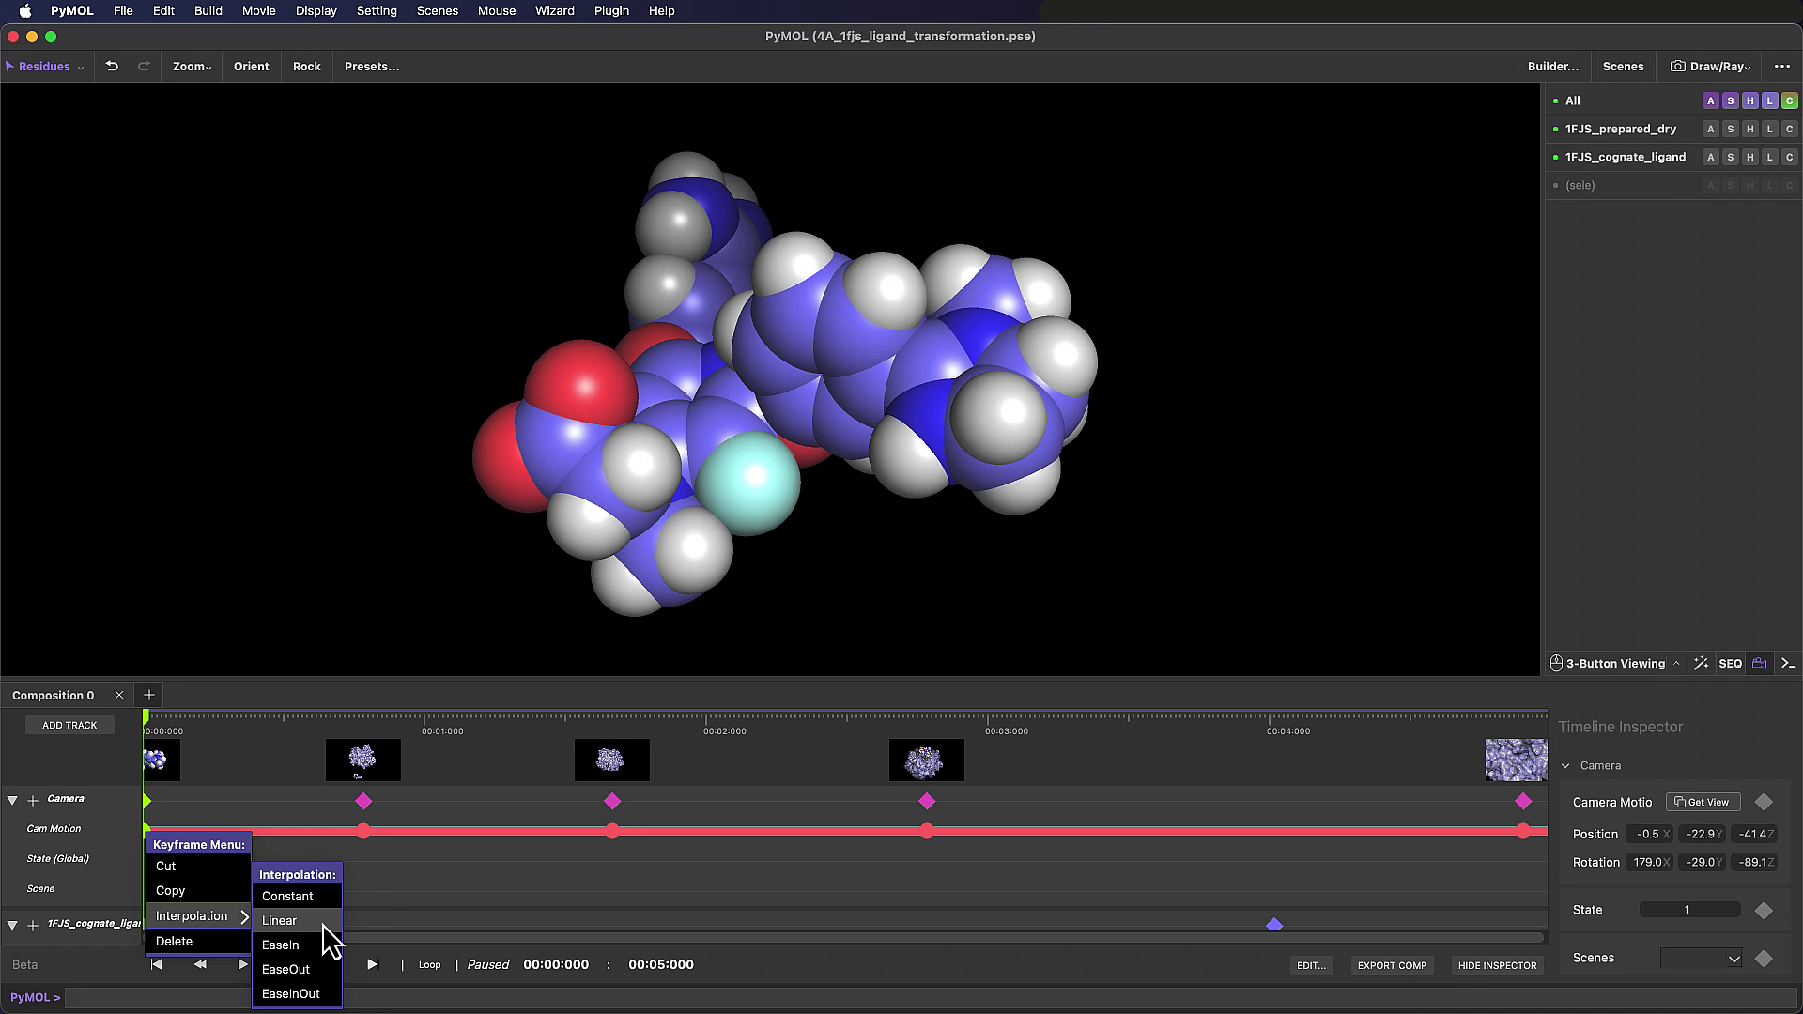
pyautogui.click(317, 945)
pyautogui.click(243, 965)
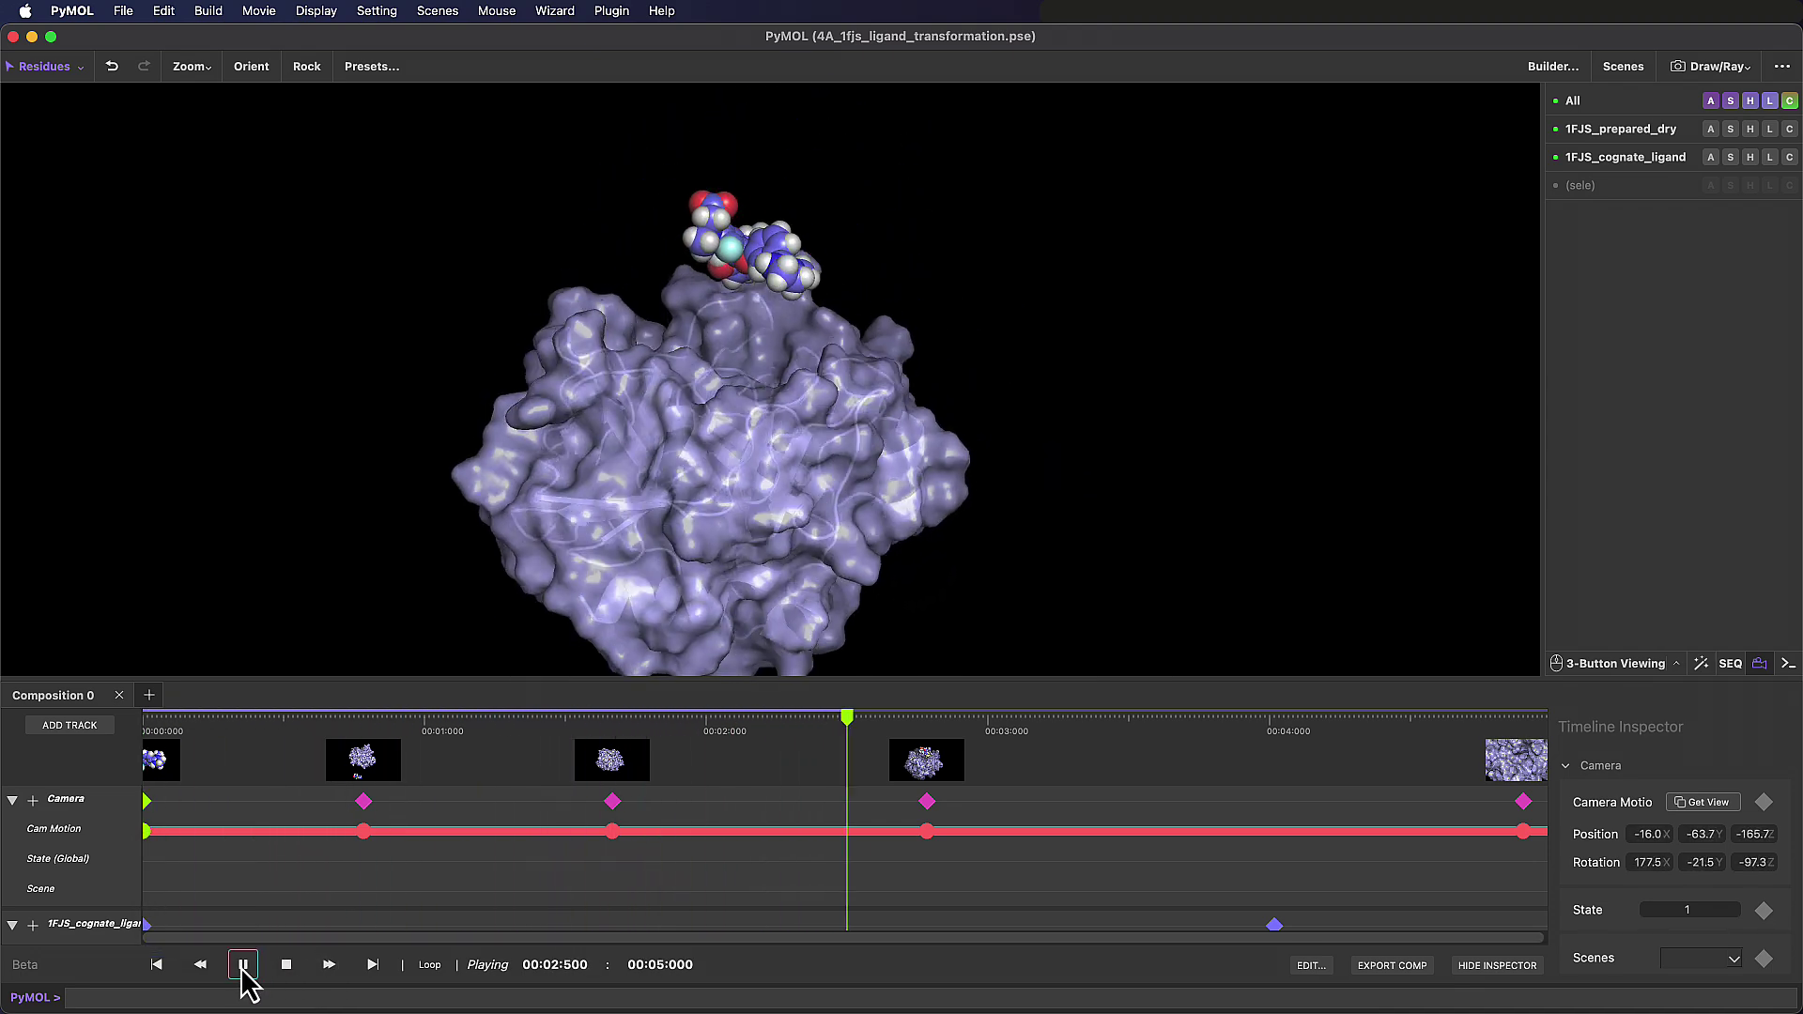
pyautogui.click(242, 964)
# Set the interpolation of the Cam Motion keyframe at 00:00:000 to EaseOut, and replay the movie from the start
pyautogui.rightClick(146, 831)
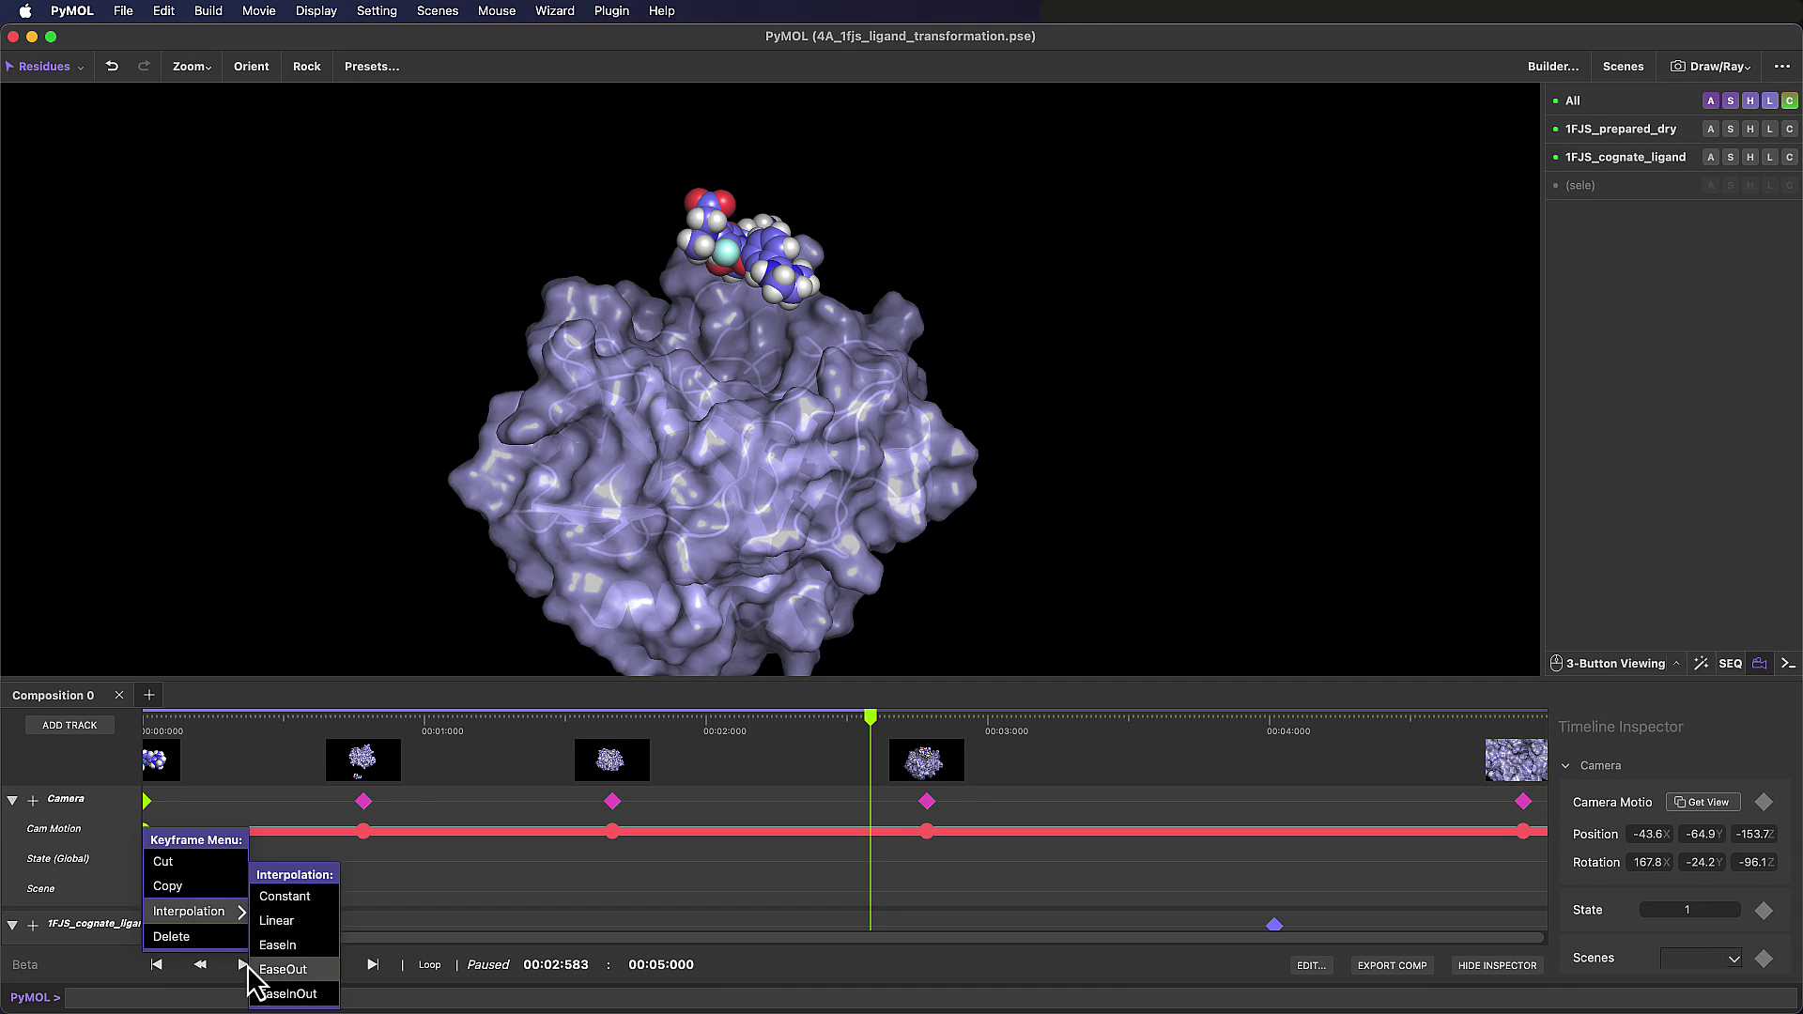
pyautogui.click(282, 970)
pyautogui.click(156, 964)
pyautogui.click(242, 965)
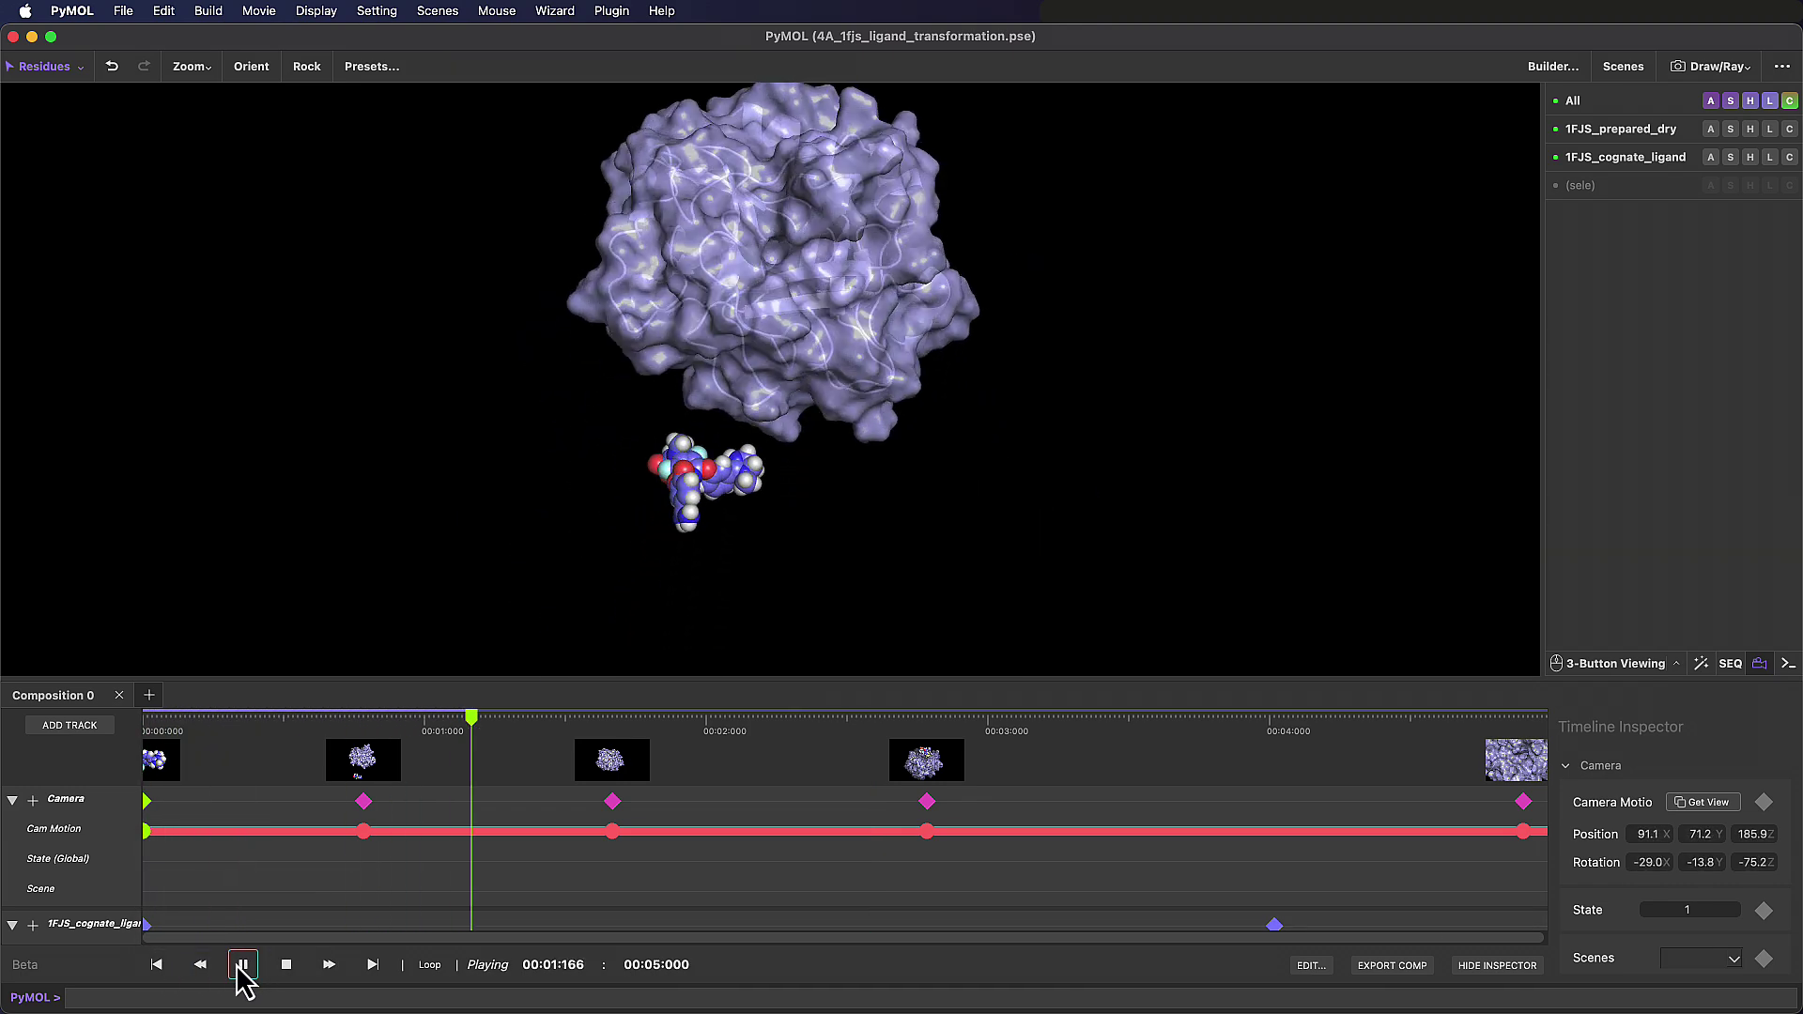
pyautogui.click(242, 965)
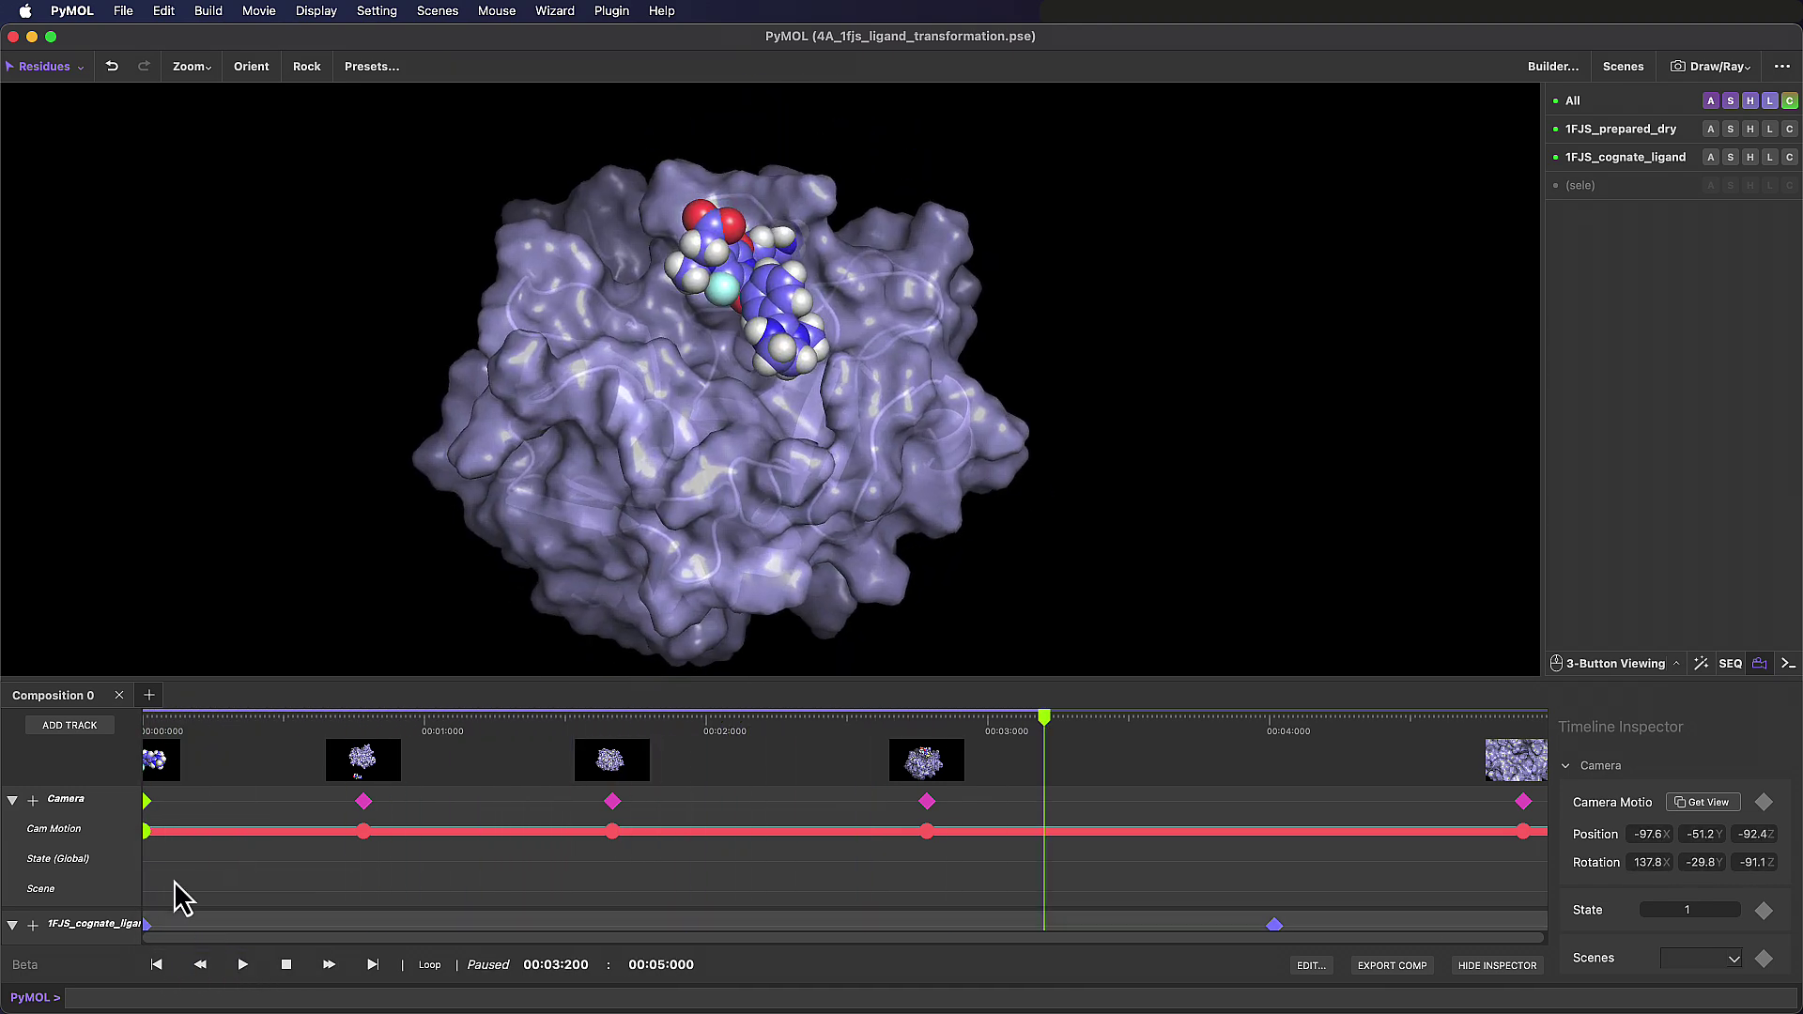
# Set the interpolation of the Cam Motion keyframe at 00:00:000 to Linear, and replay the movie from the start
pyautogui.rightClick(146, 832)
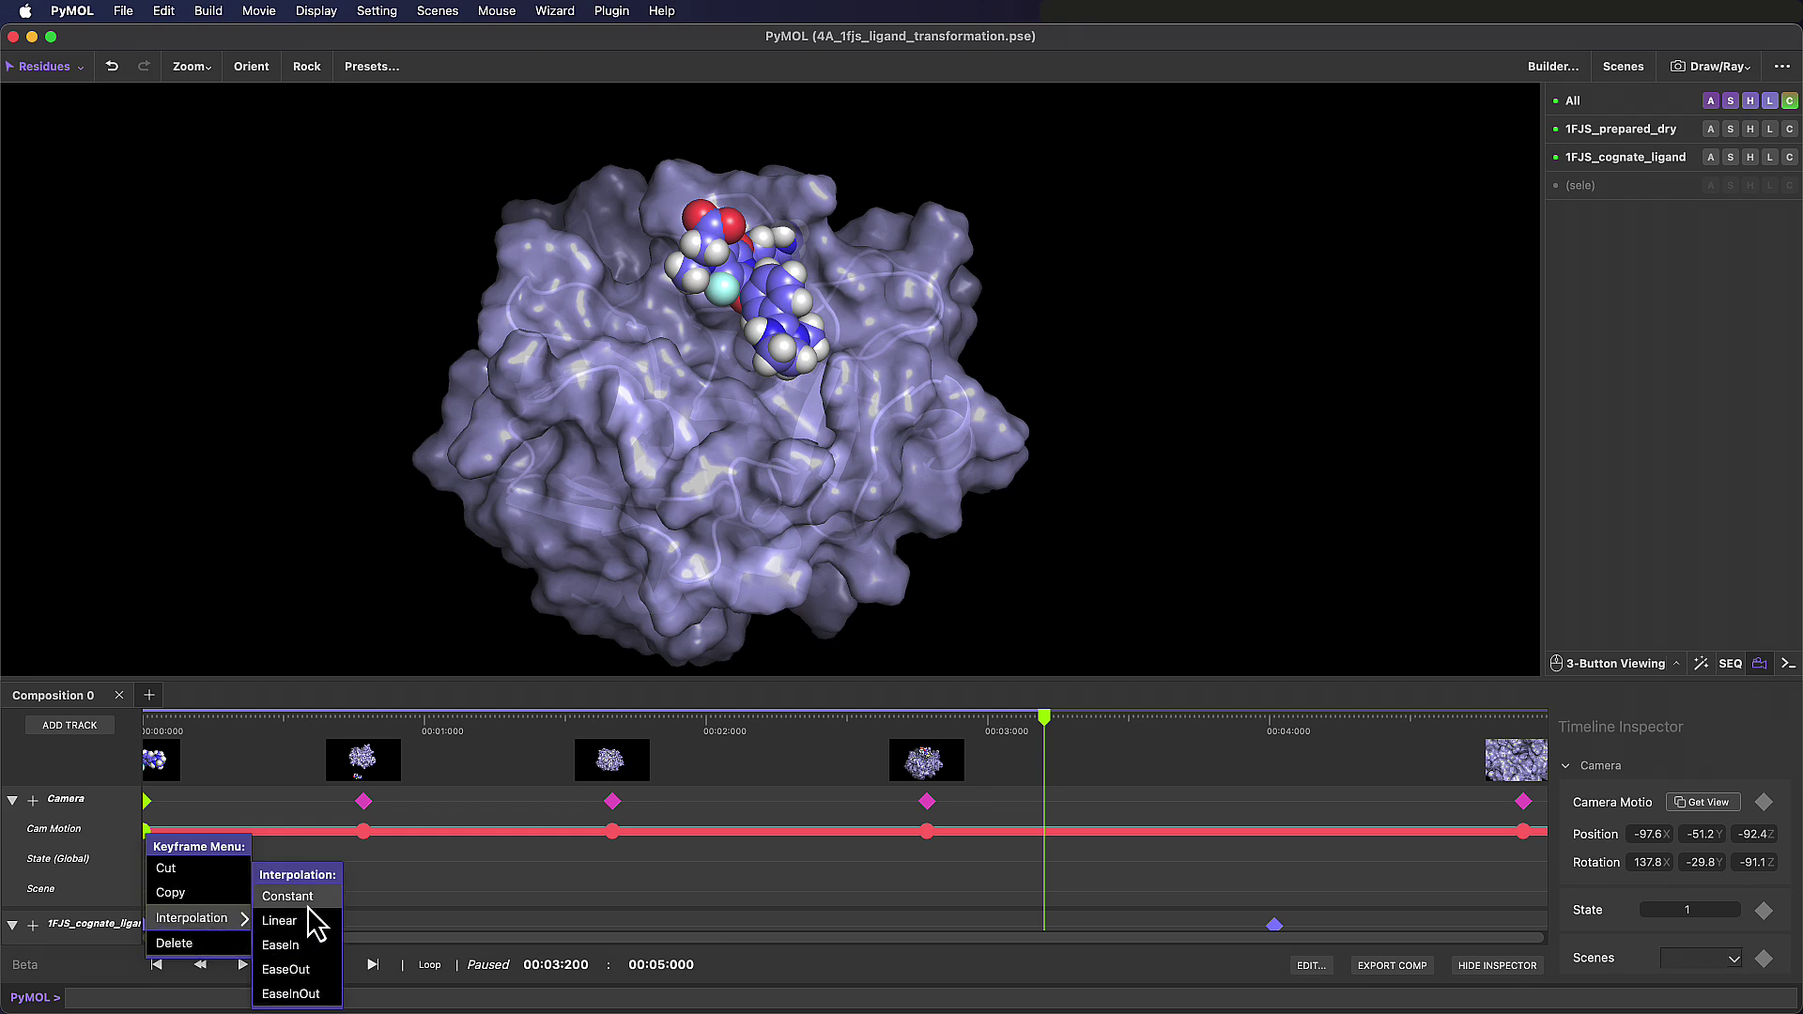
pyautogui.click(279, 921)
pyautogui.click(156, 965)
pyautogui.click(243, 964)
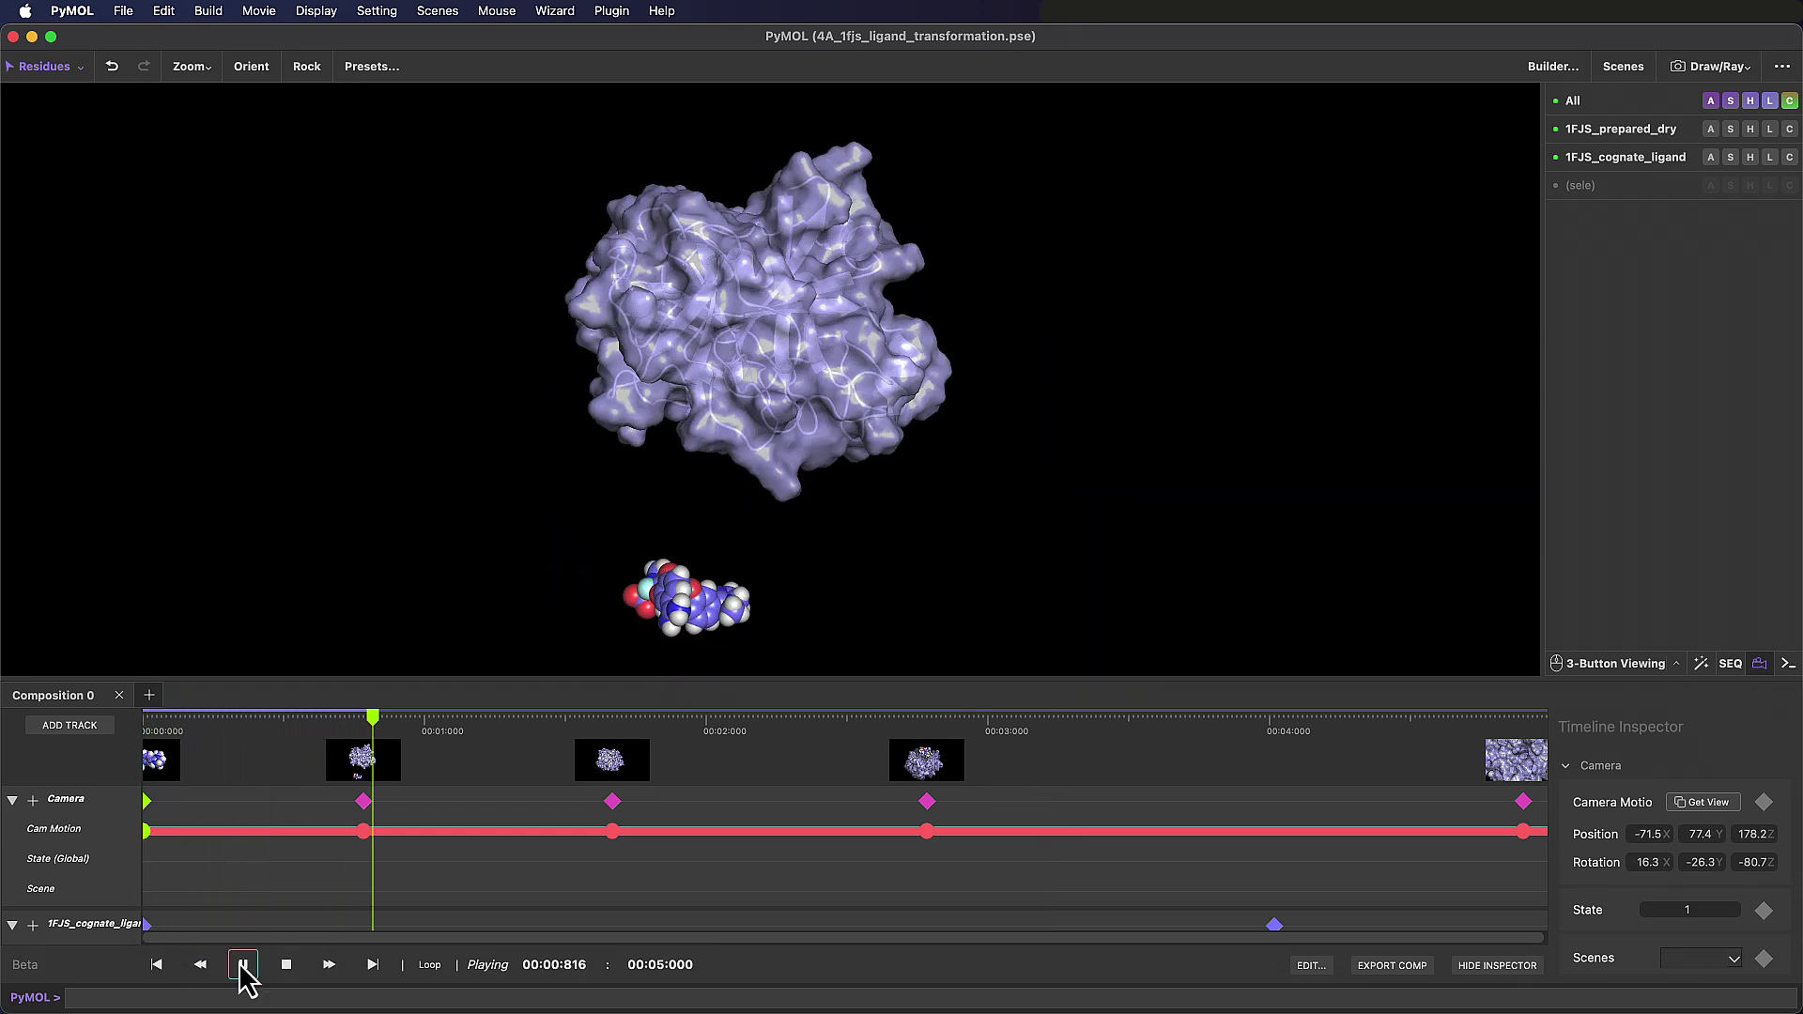
pyautogui.click(242, 965)
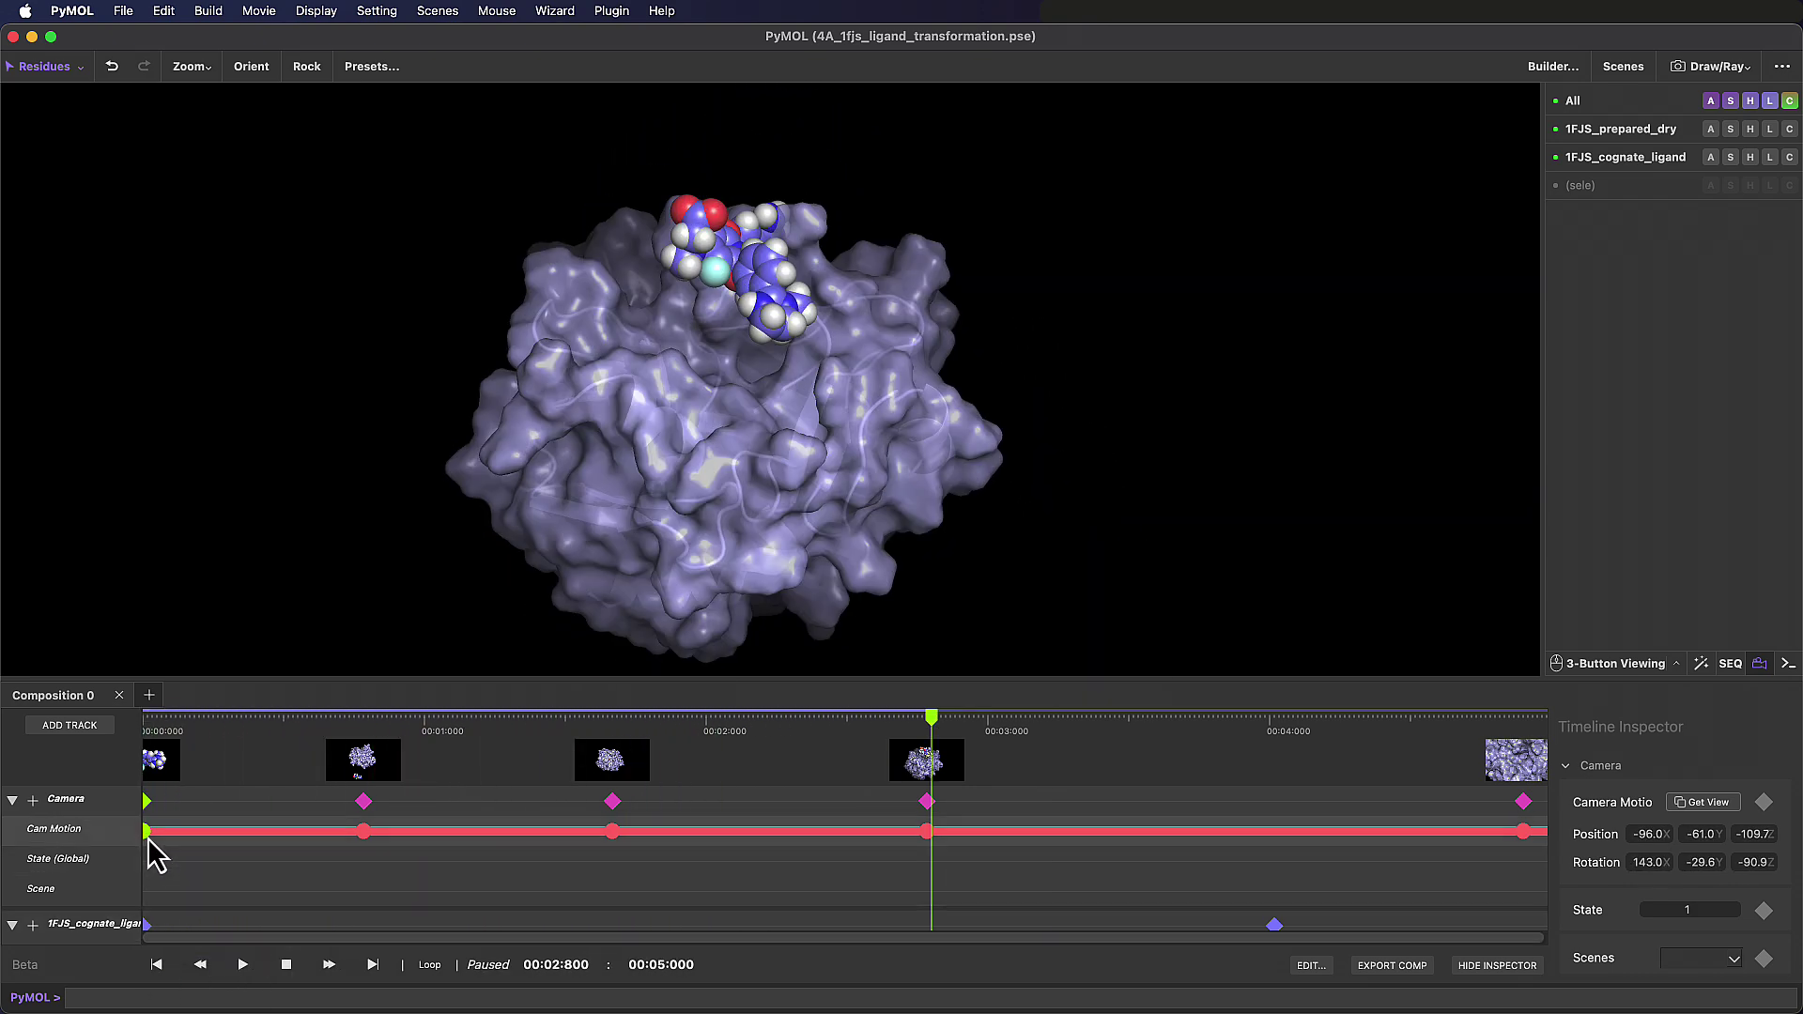
pyautogui.rightClick(147, 832)
pyautogui.click(297, 930)
# Set the interpolation of the Cam Motion keyframe just before 00:03:000 to EaseOut, and replay the movie from the start
pyautogui.rightClick(927, 831)
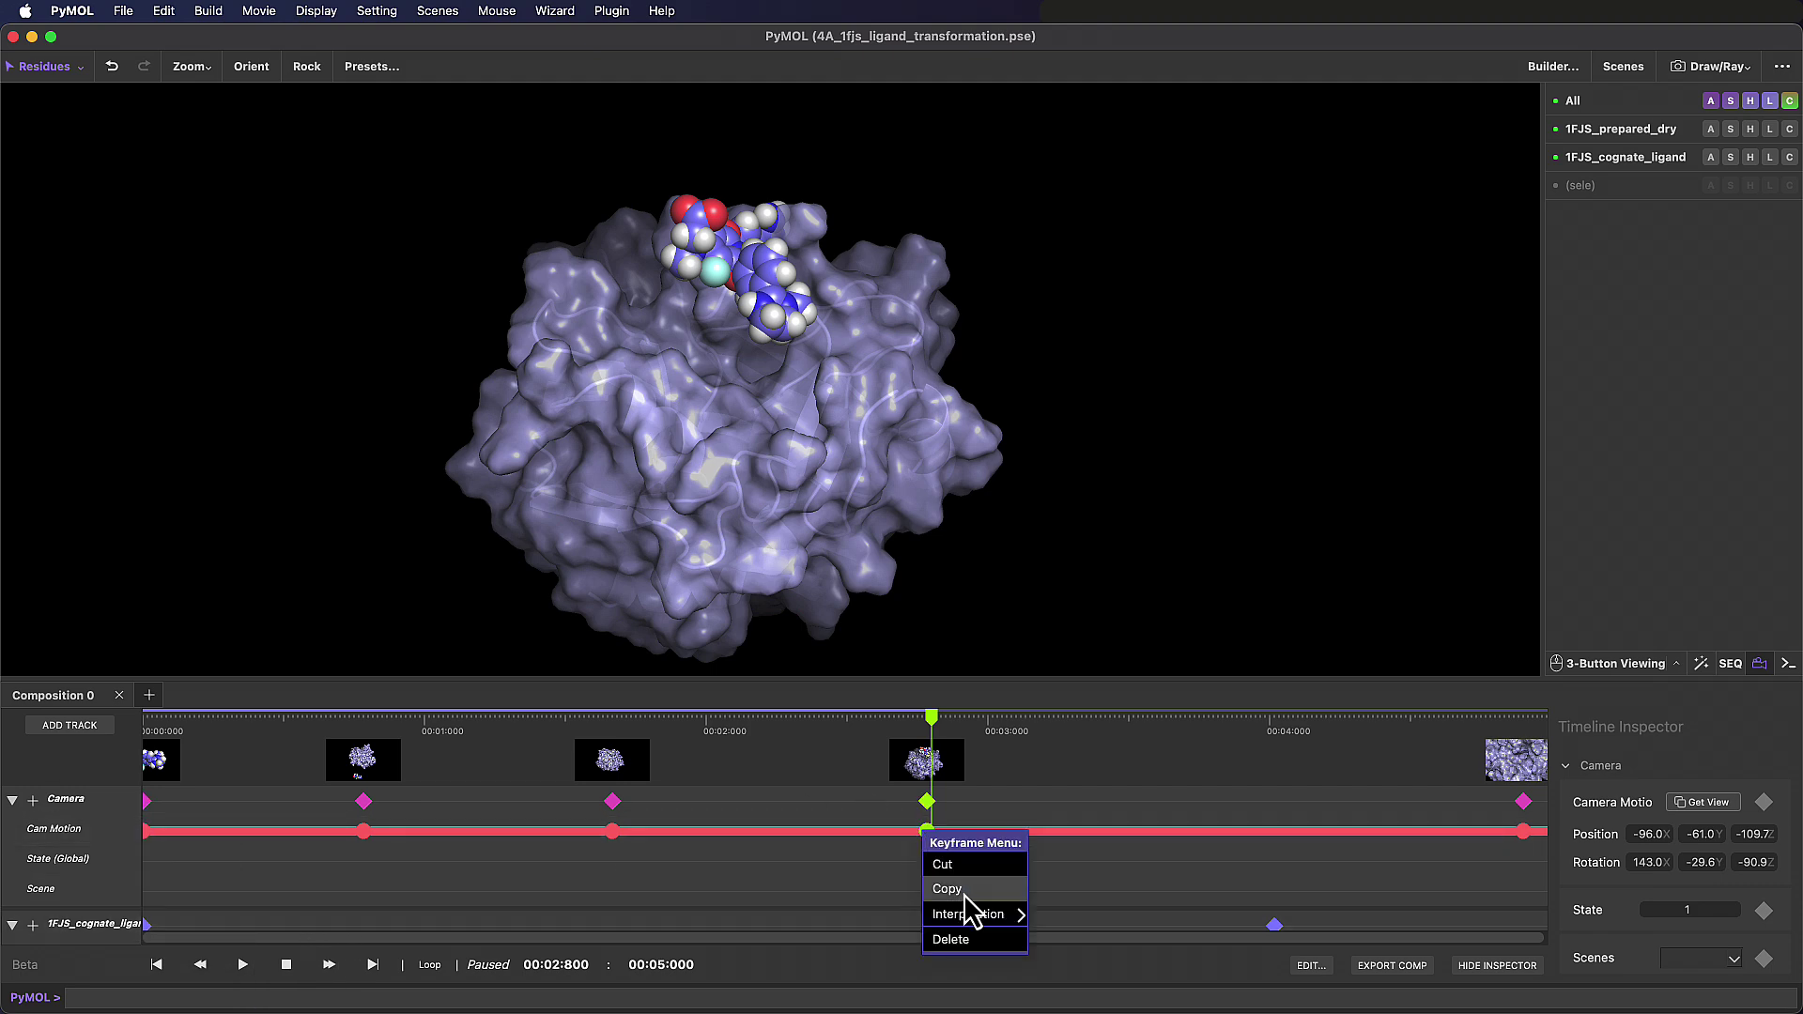
pyautogui.click(1092, 971)
pyautogui.click(157, 965)
pyautogui.click(242, 964)
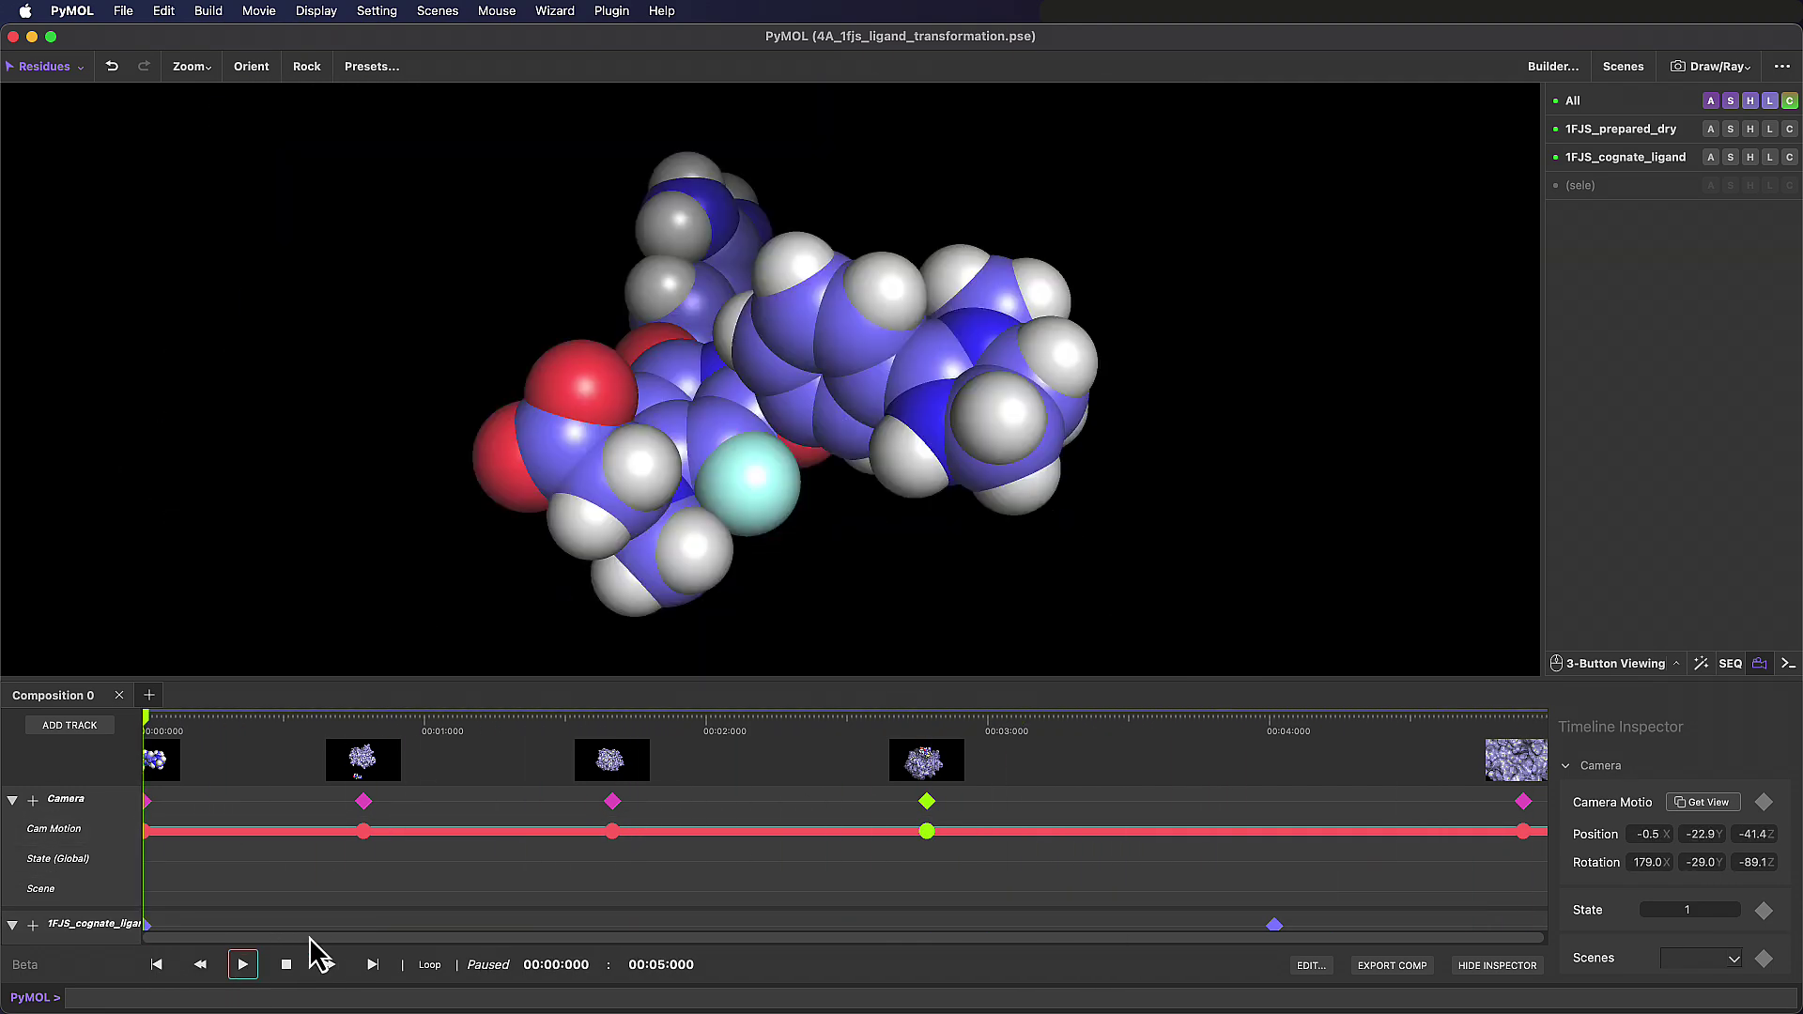
pyautogui.rightClick(1523, 832)
pyautogui.click(242, 964)
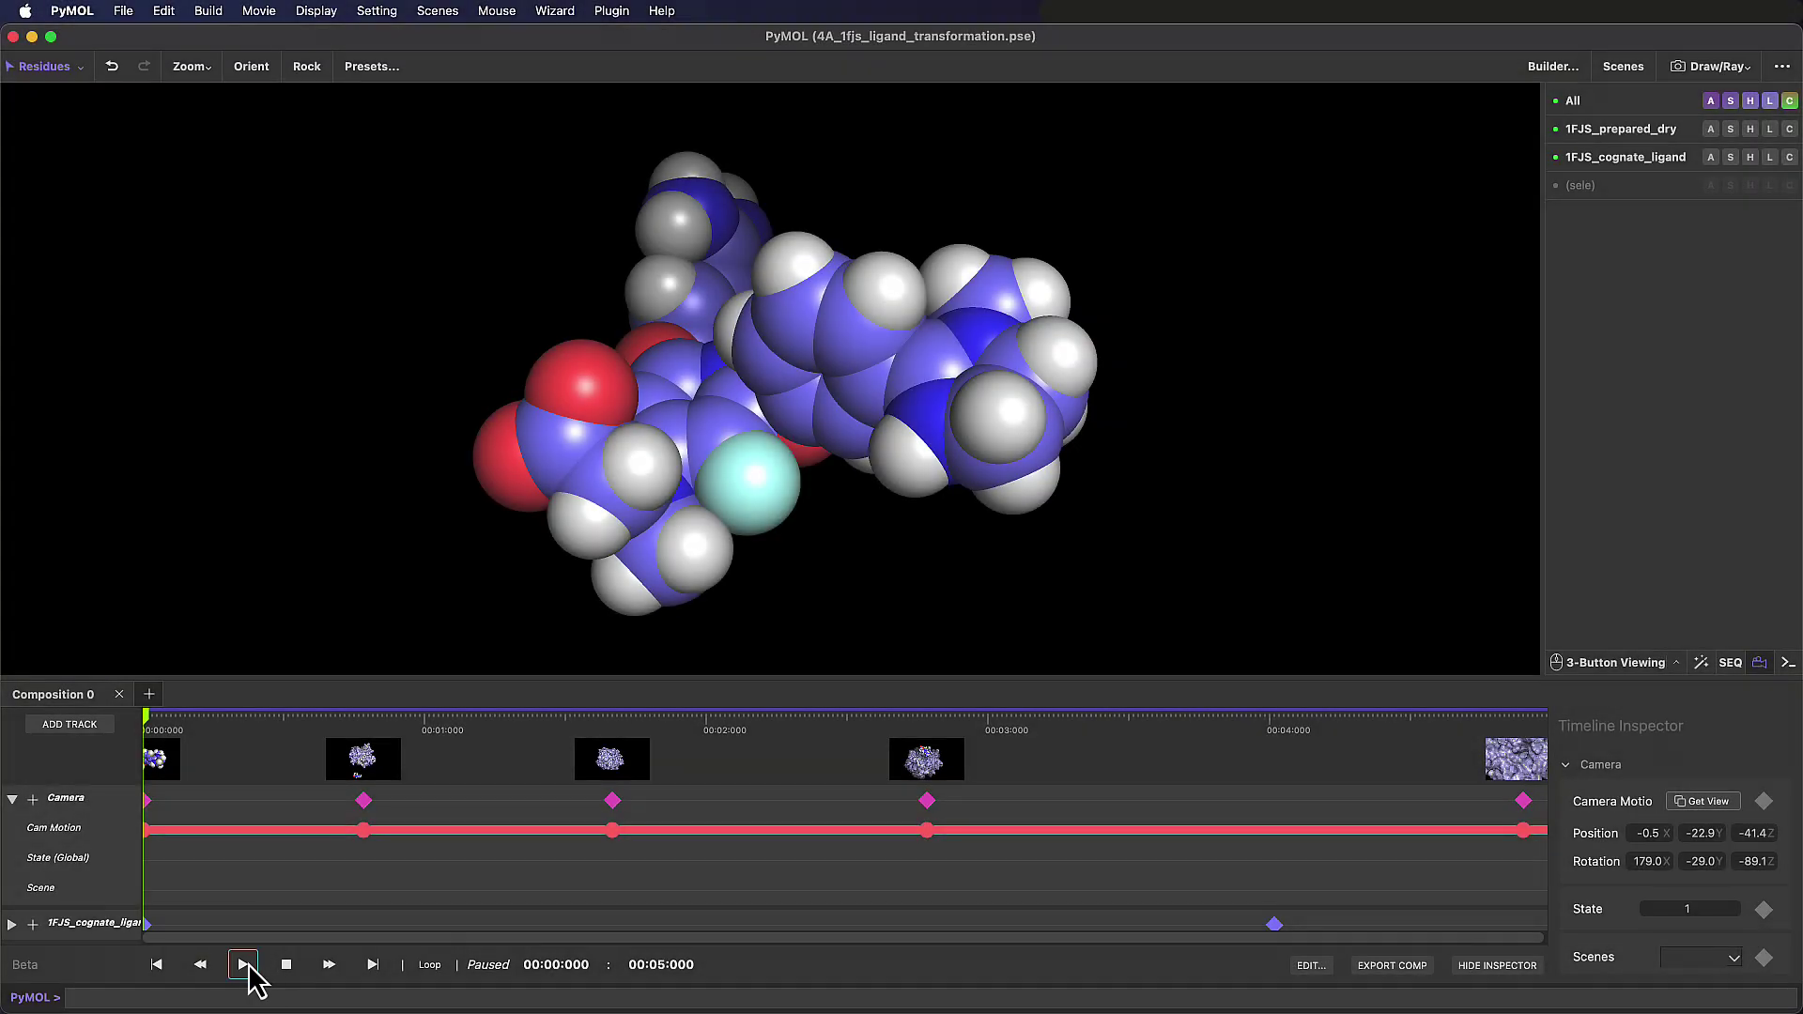
pyautogui.click(247, 965)
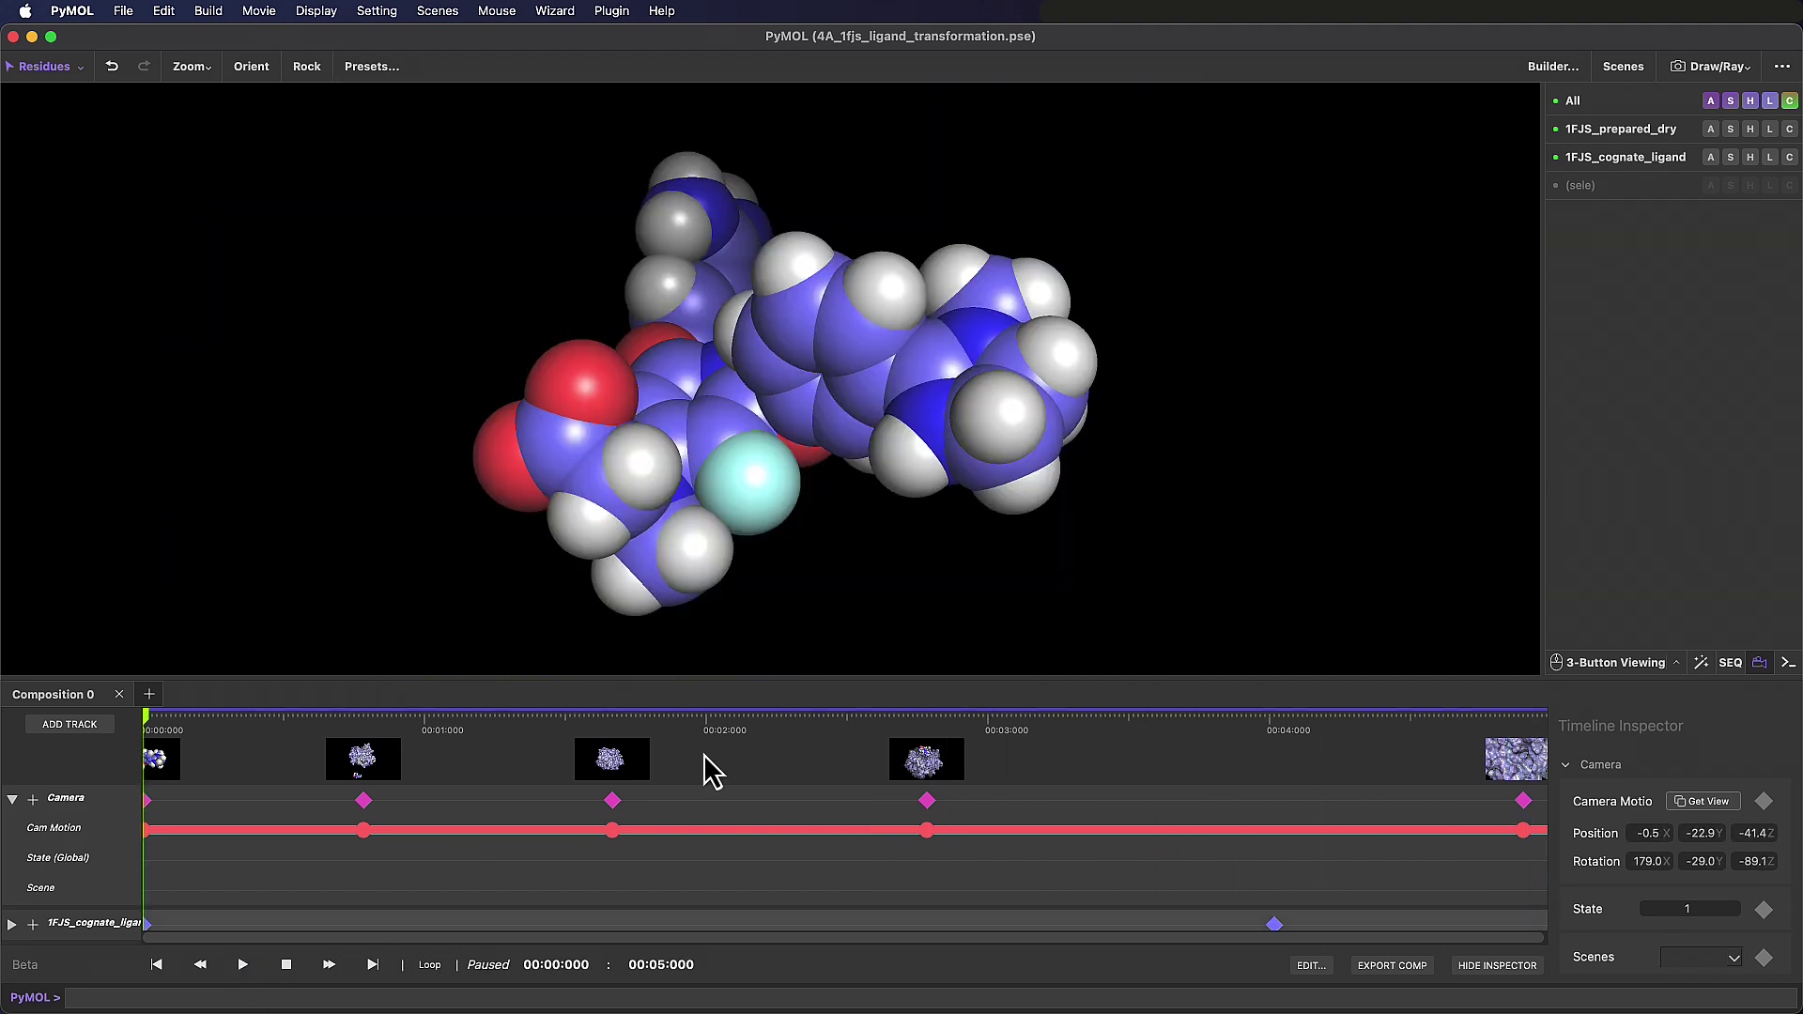
# Hide the spheres of 1FJS_cognate_ligand, and store a zoomed-out view of ligand and protein as scene 001
pyautogui.click(1750, 158)
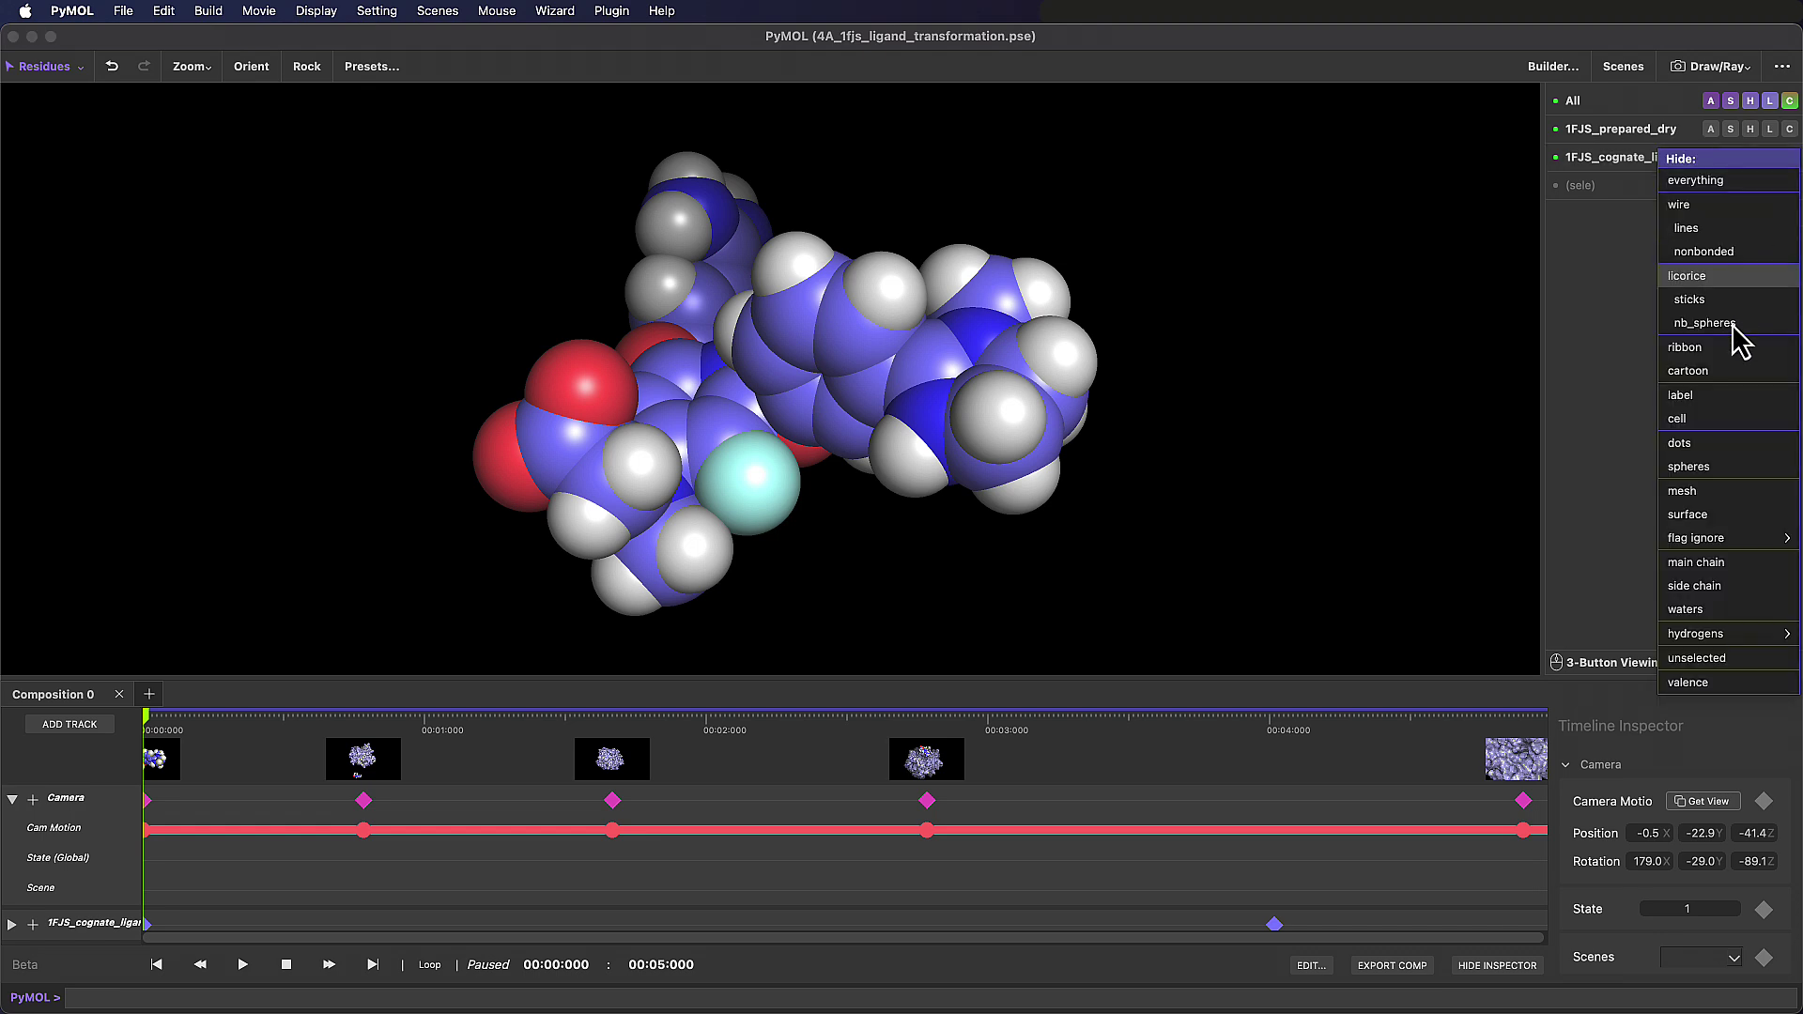
pyautogui.click(1748, 466)
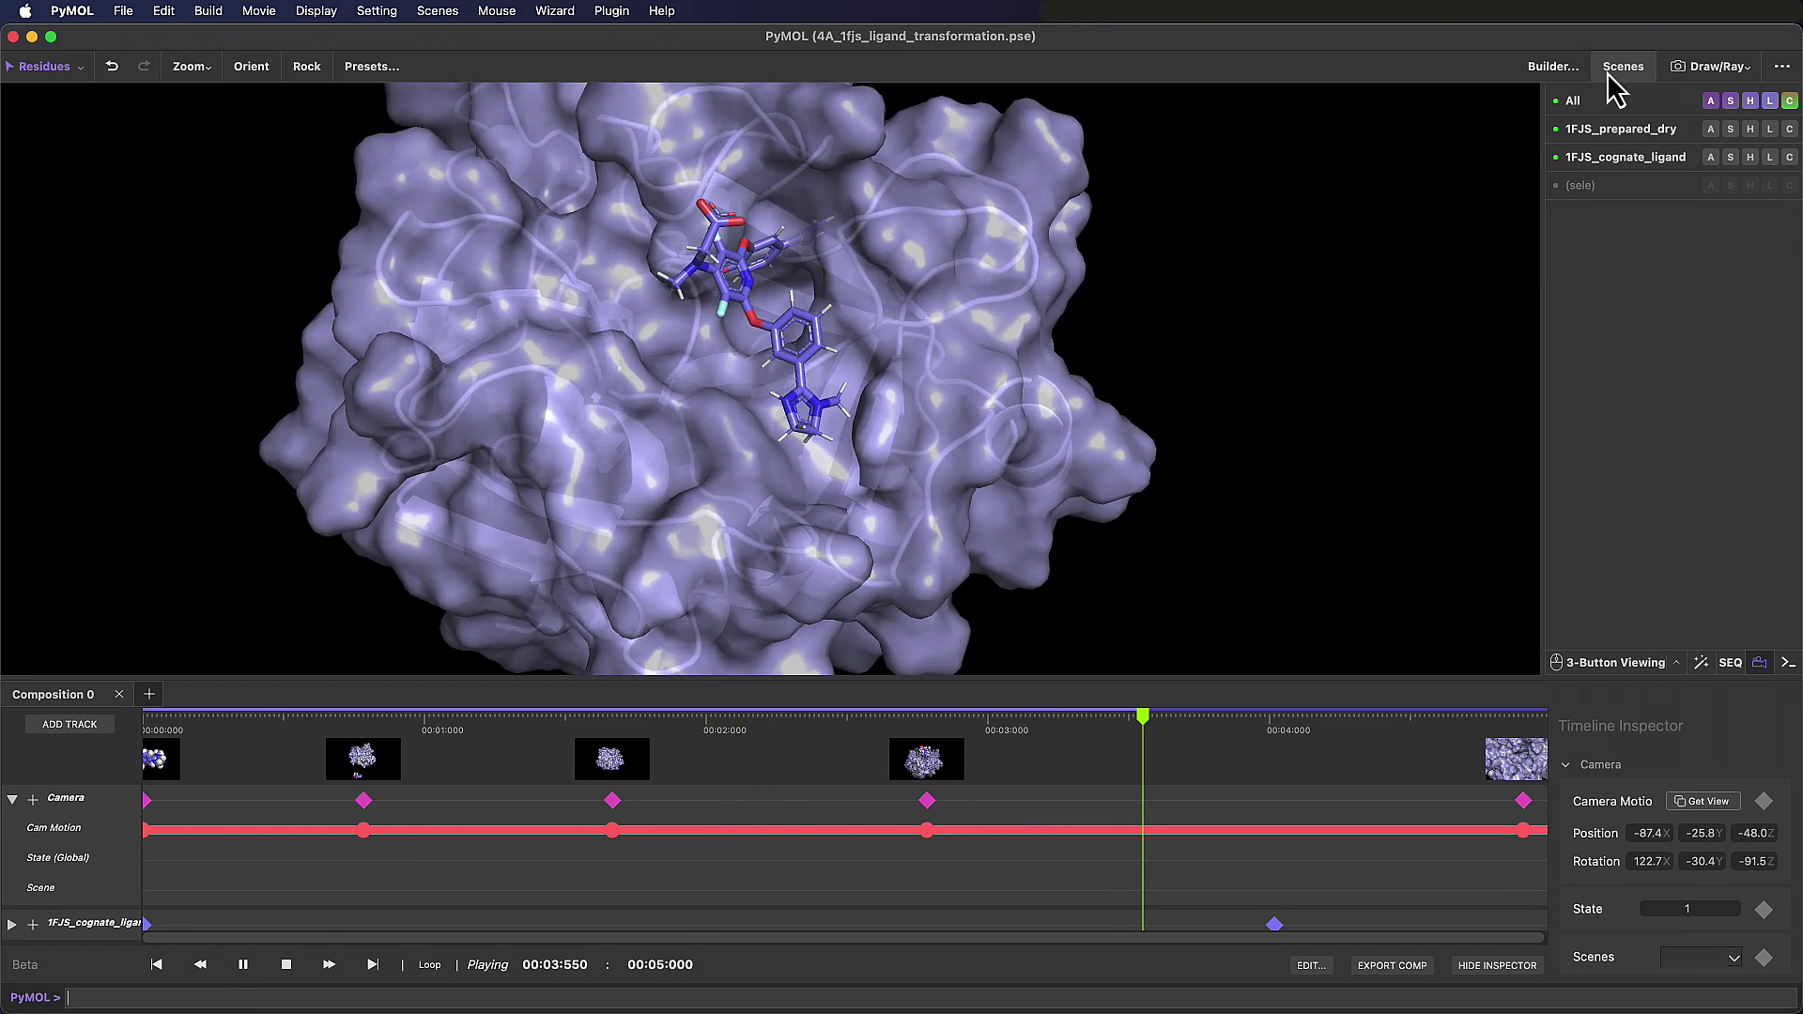
pyautogui.click(1623, 66)
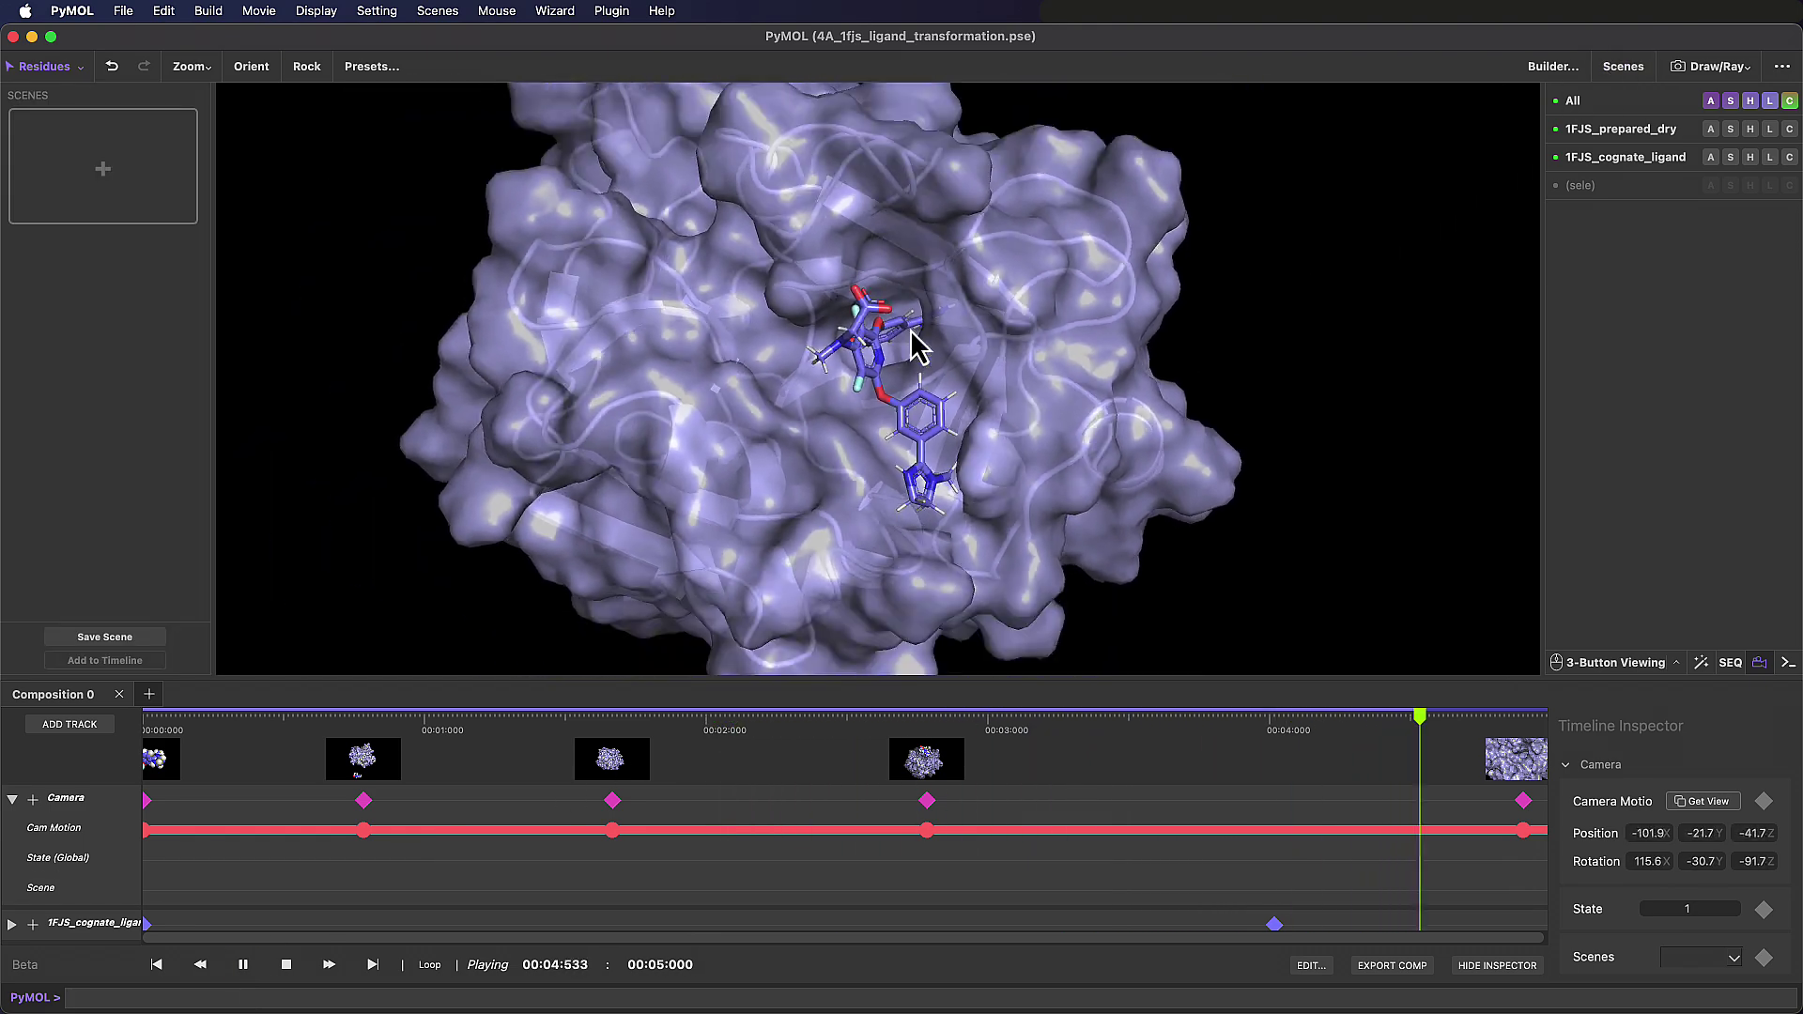
pyautogui.click(287, 965)
pyautogui.scroll(-10, 967, 491)
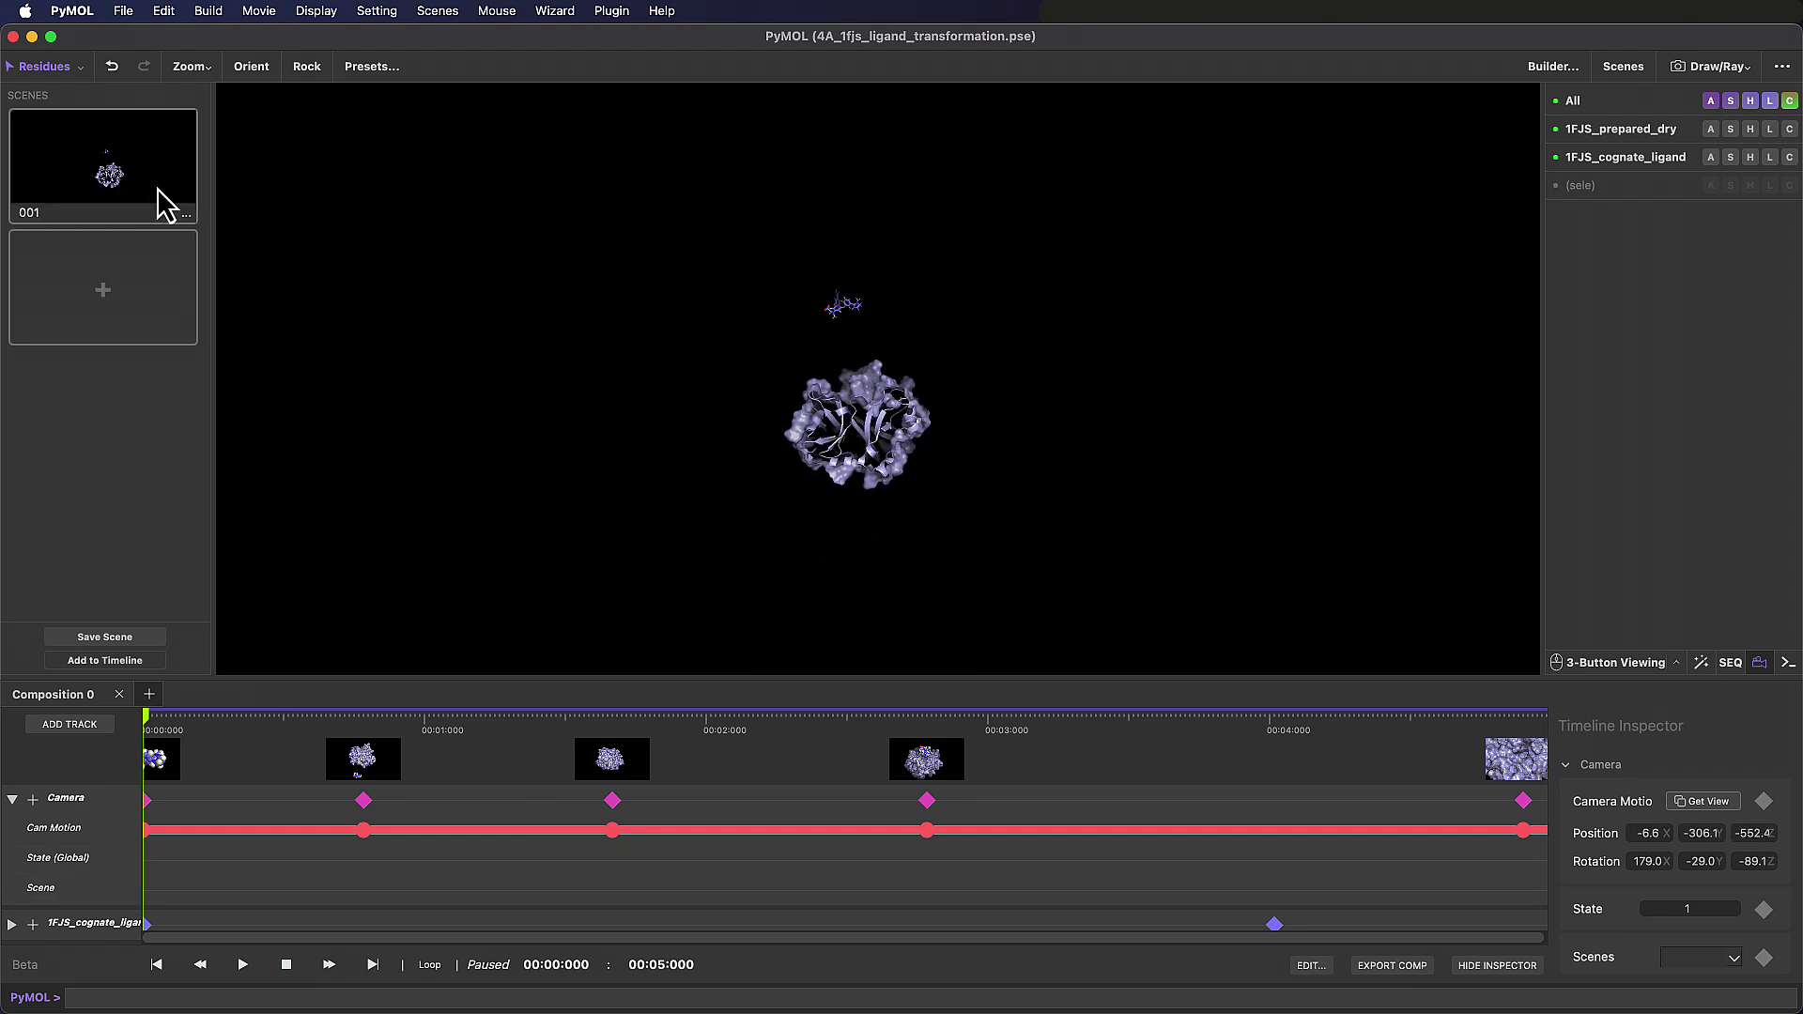
# Try by-element coloring with orange carbons and a spheres representation on 1FJS_cognate_ligand, and preview the movie
pyautogui.click(1789, 157)
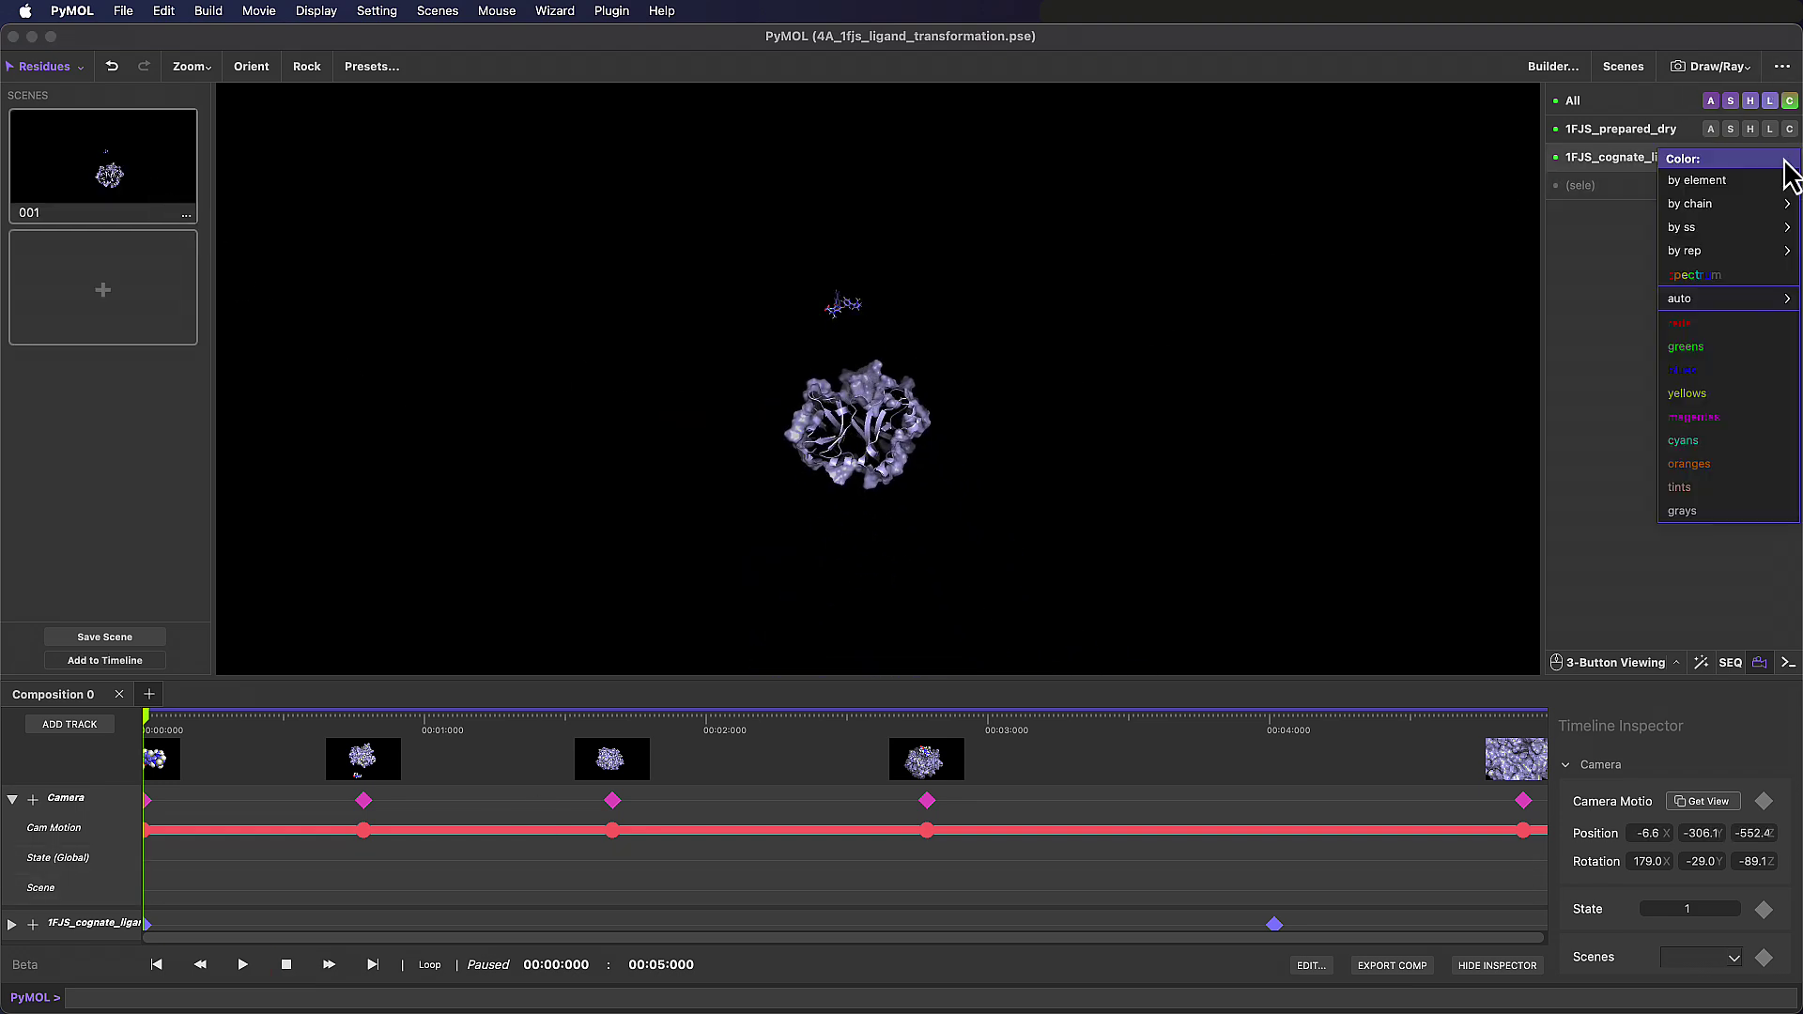
pyautogui.moveTo(1691, 203)
pyautogui.click(1551, 390)
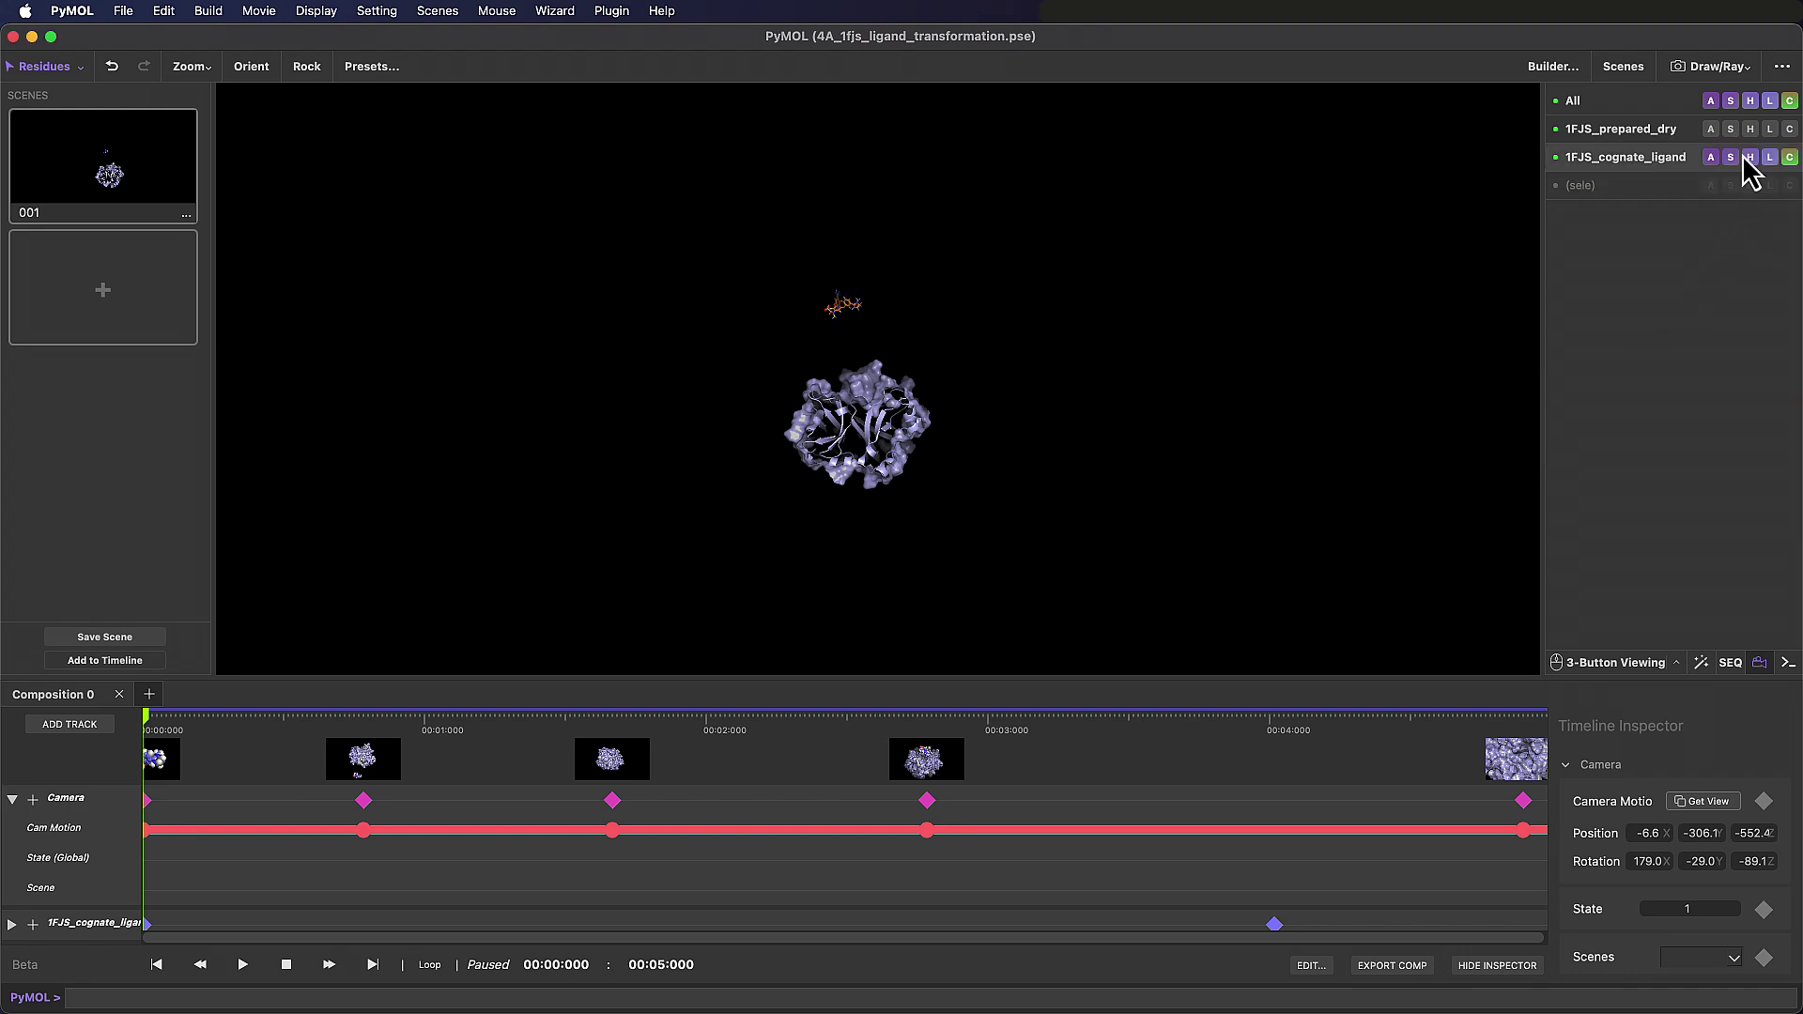
pyautogui.click(1731, 158)
pyautogui.click(1610, 466)
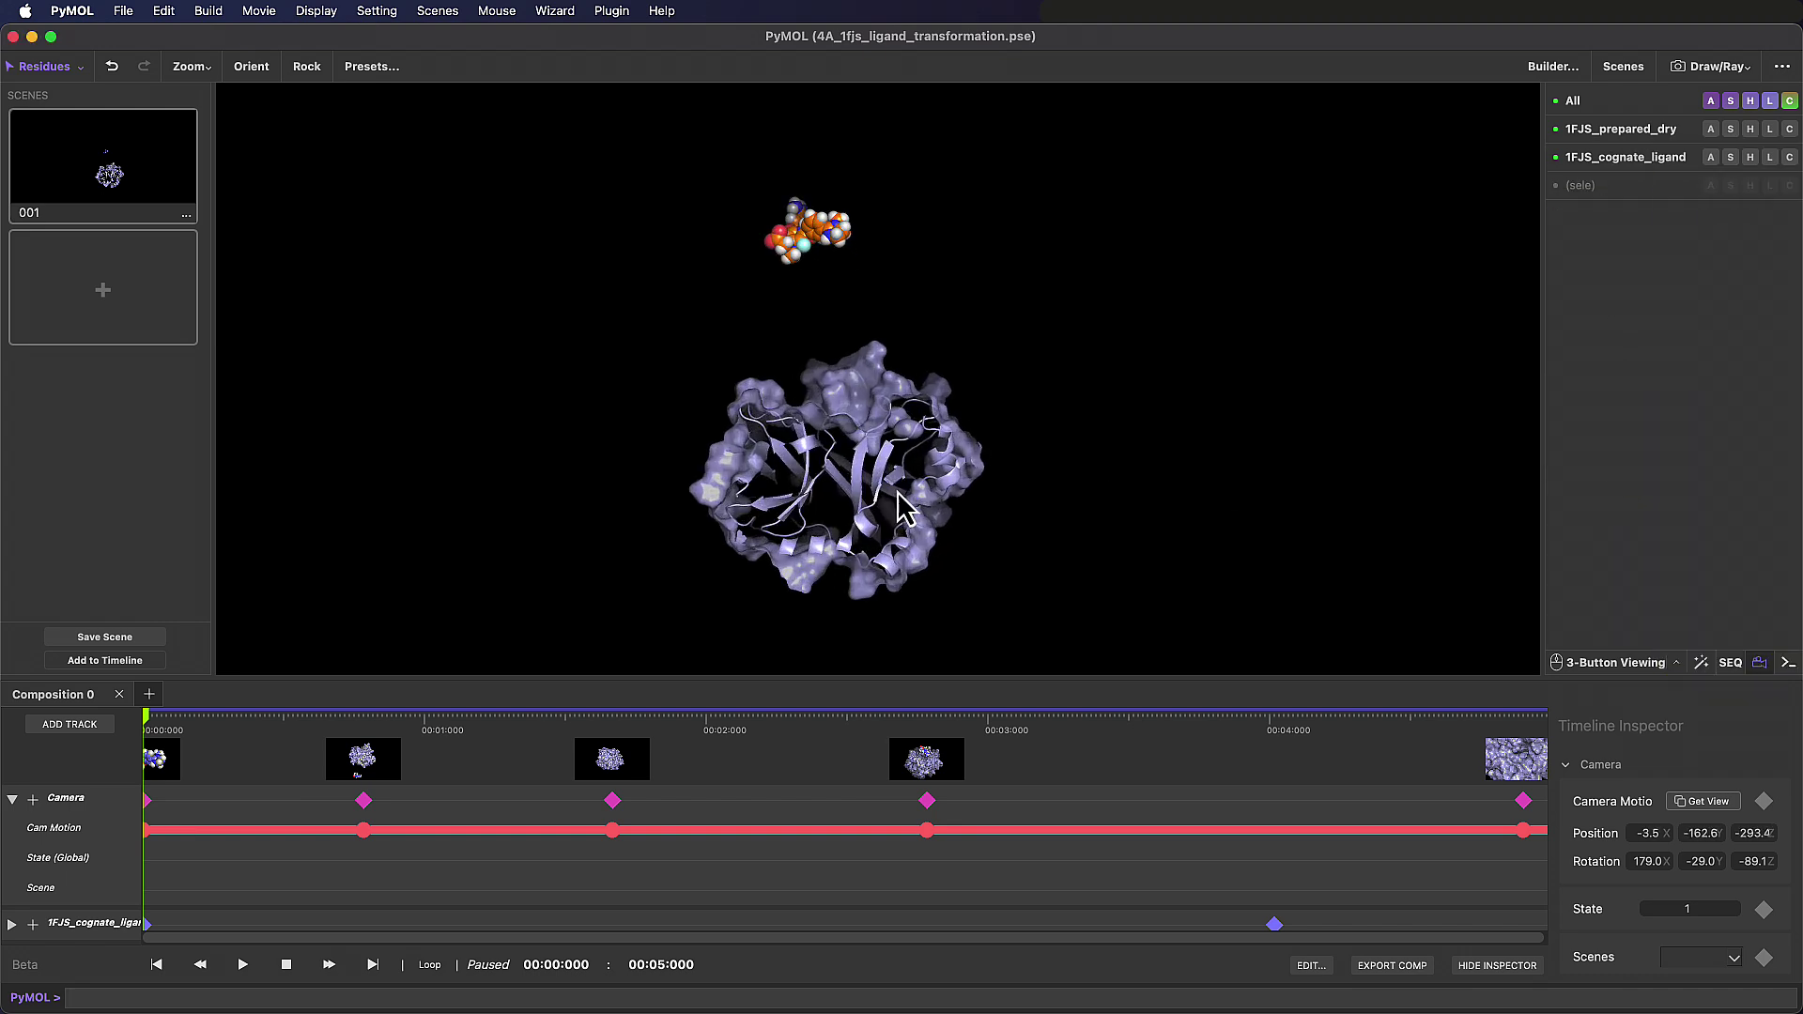
pyautogui.moveTo(902, 507); pyautogui.dragTo(837, 273, button='right')
pyautogui.moveTo(837, 273); pyautogui.dragTo(854, 547, button='middle')
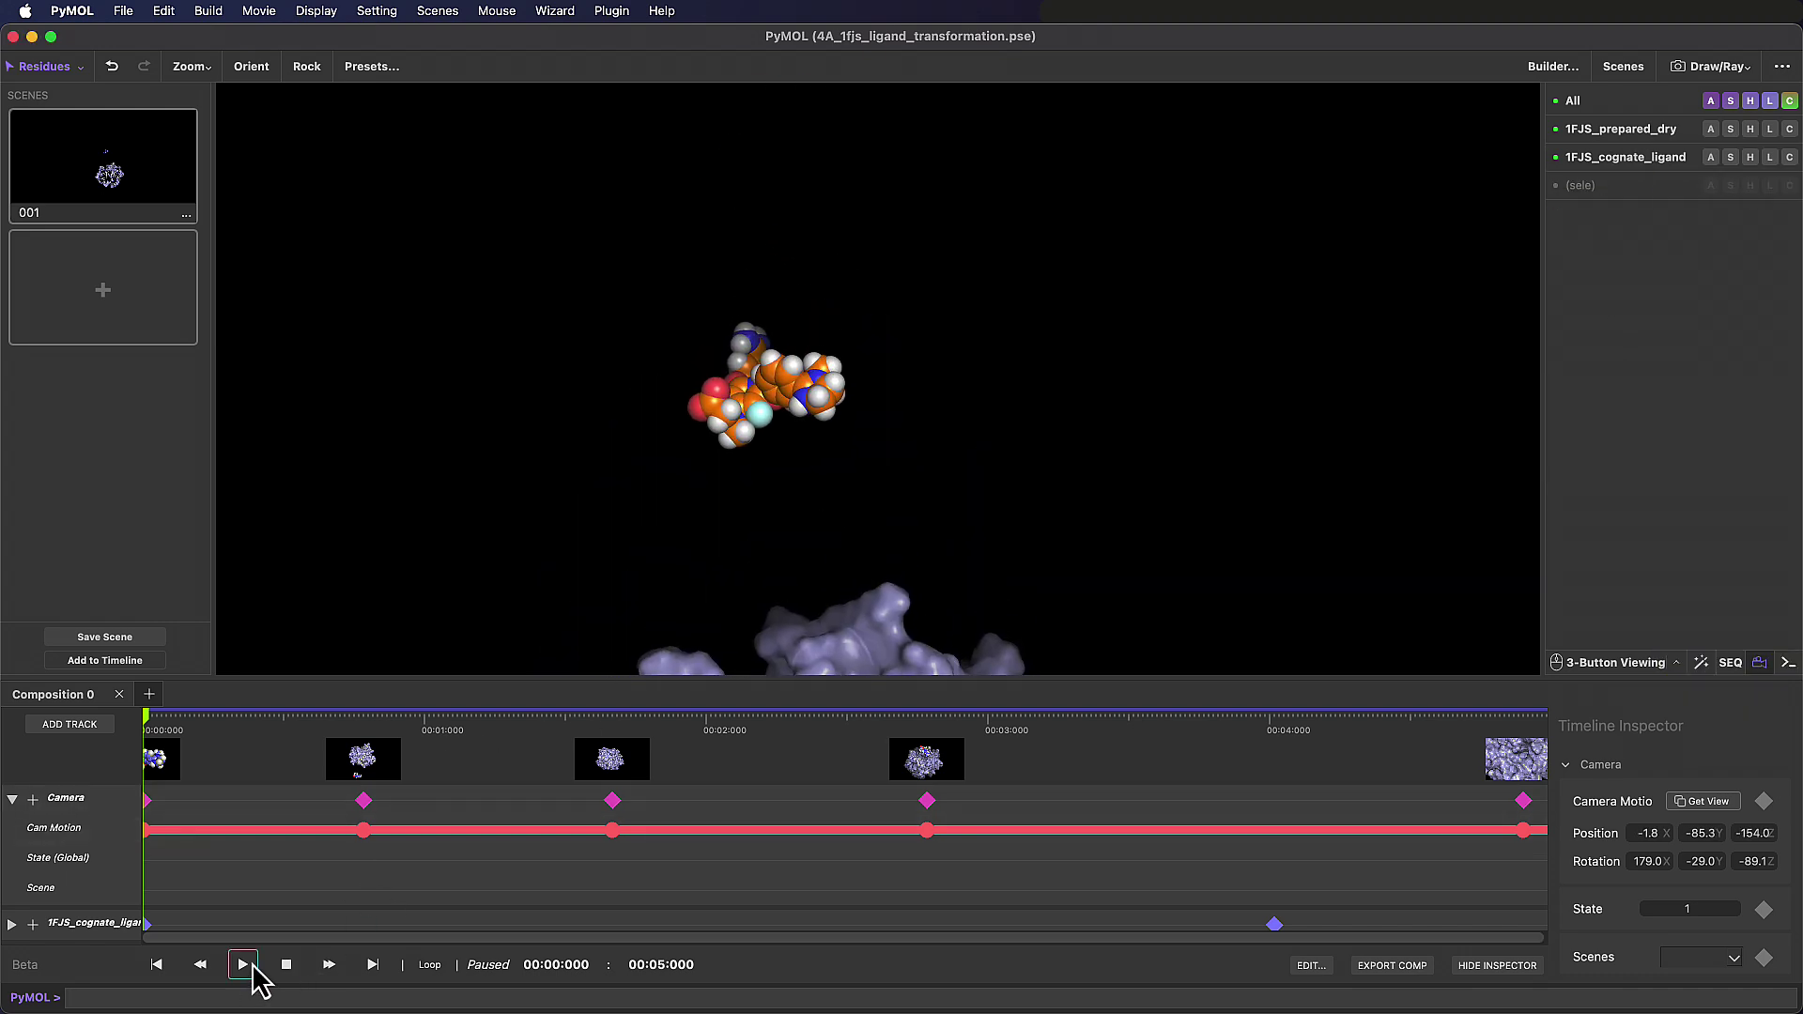
pyautogui.click(248, 965)
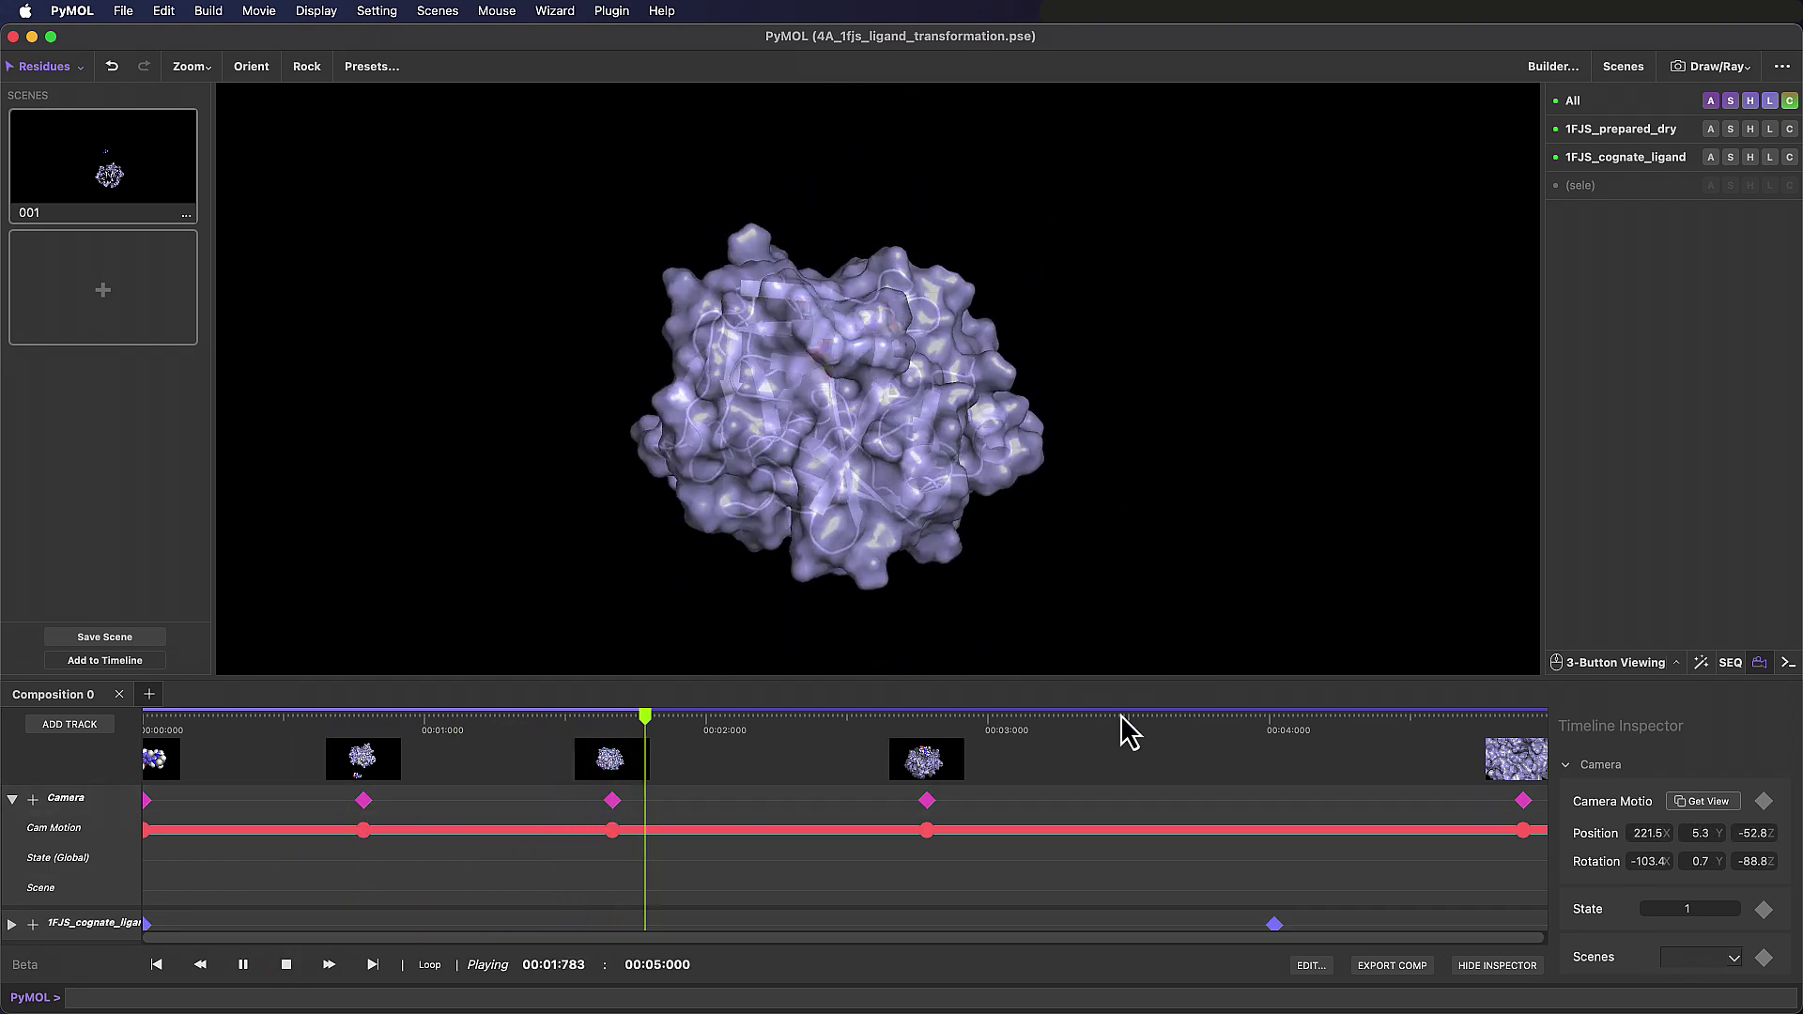
# Add scene 001 to the timeline at about 00:03:700, and play the movie past it
pyautogui.click(105, 661)
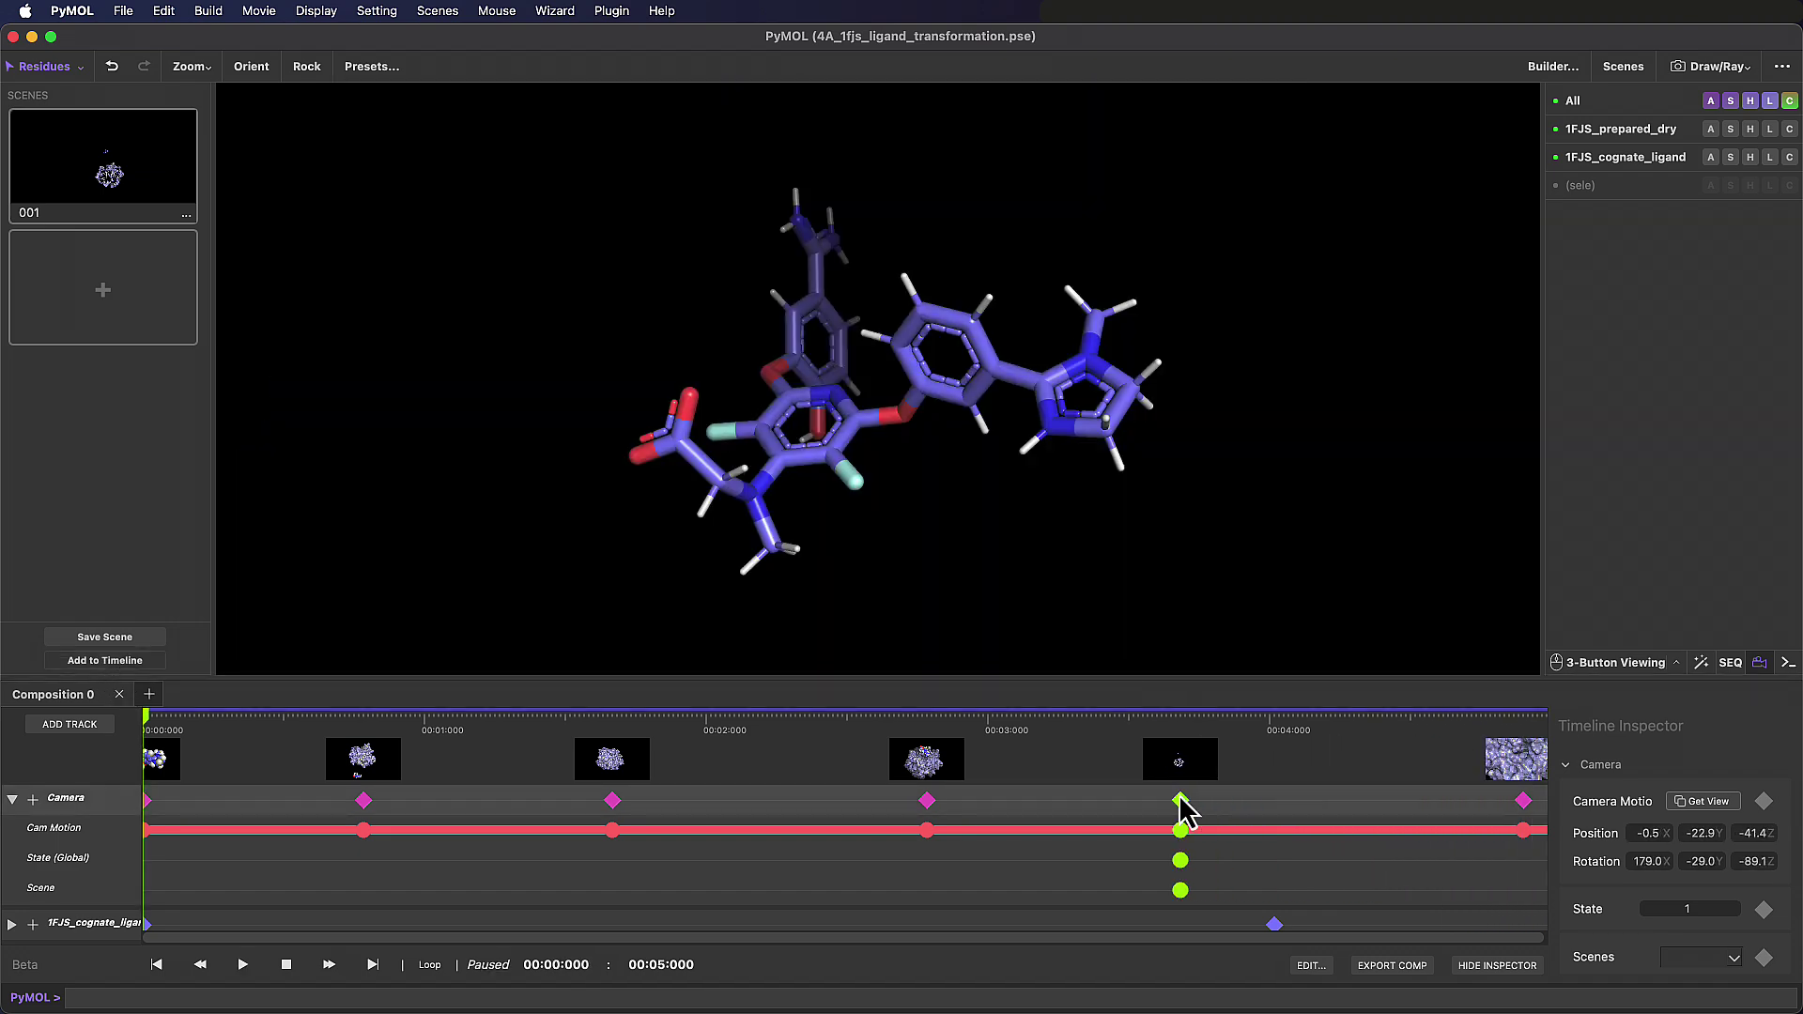
pyautogui.click(515, 731)
pyautogui.click(244, 965)
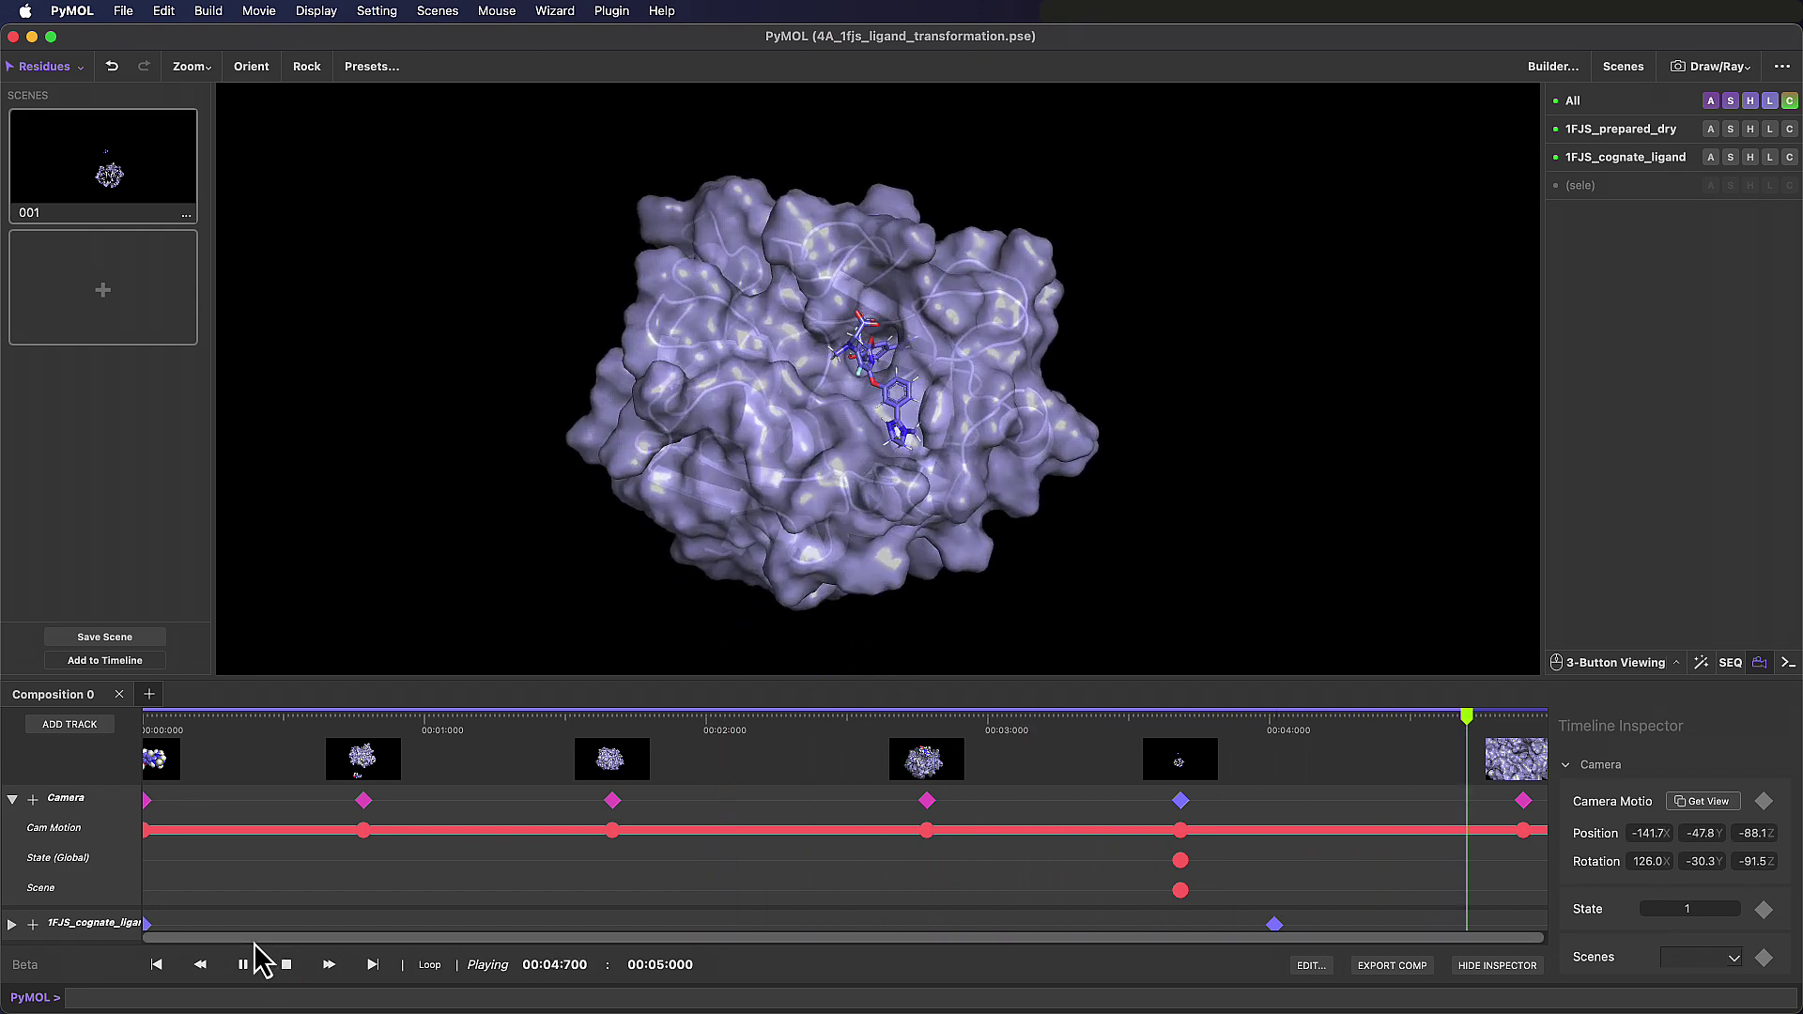
# Show 1FJS_cognate_ligand as spheres, and store the close-up ligand view at 00:00:000 as scene 002
pyautogui.click(1733, 157)
pyautogui.click(1690, 467)
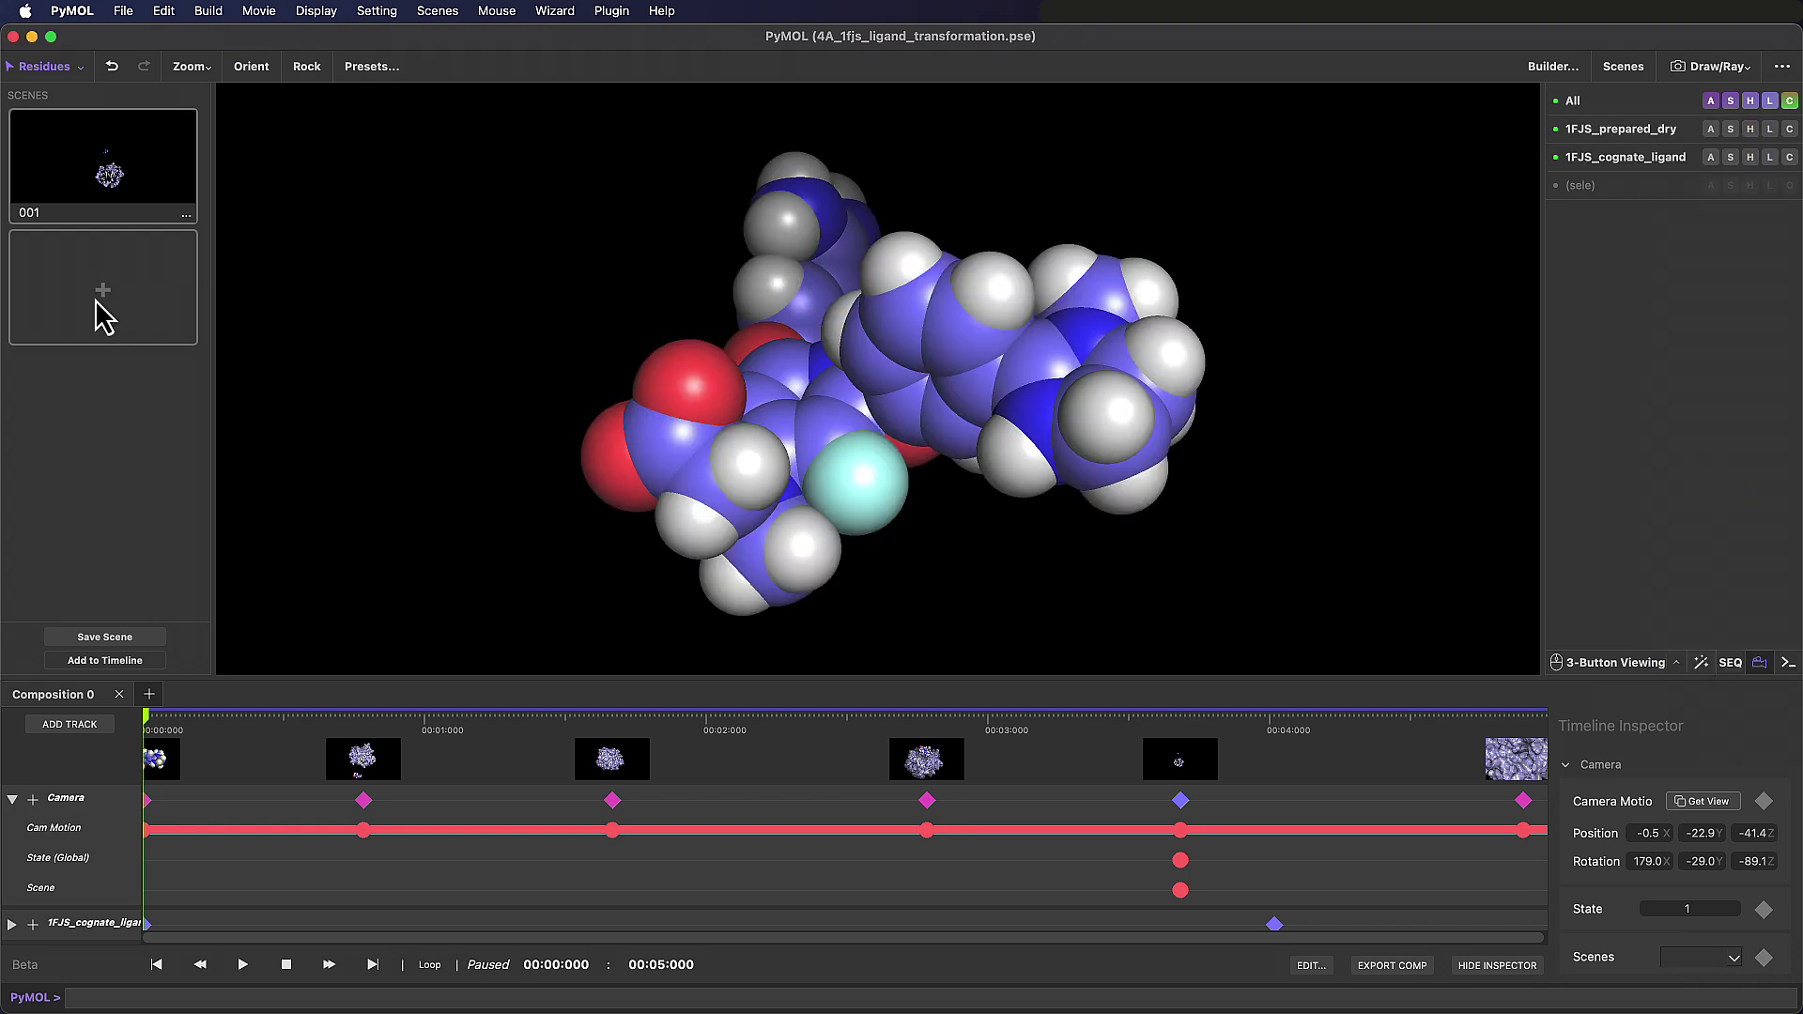
pyautogui.click(99, 304)
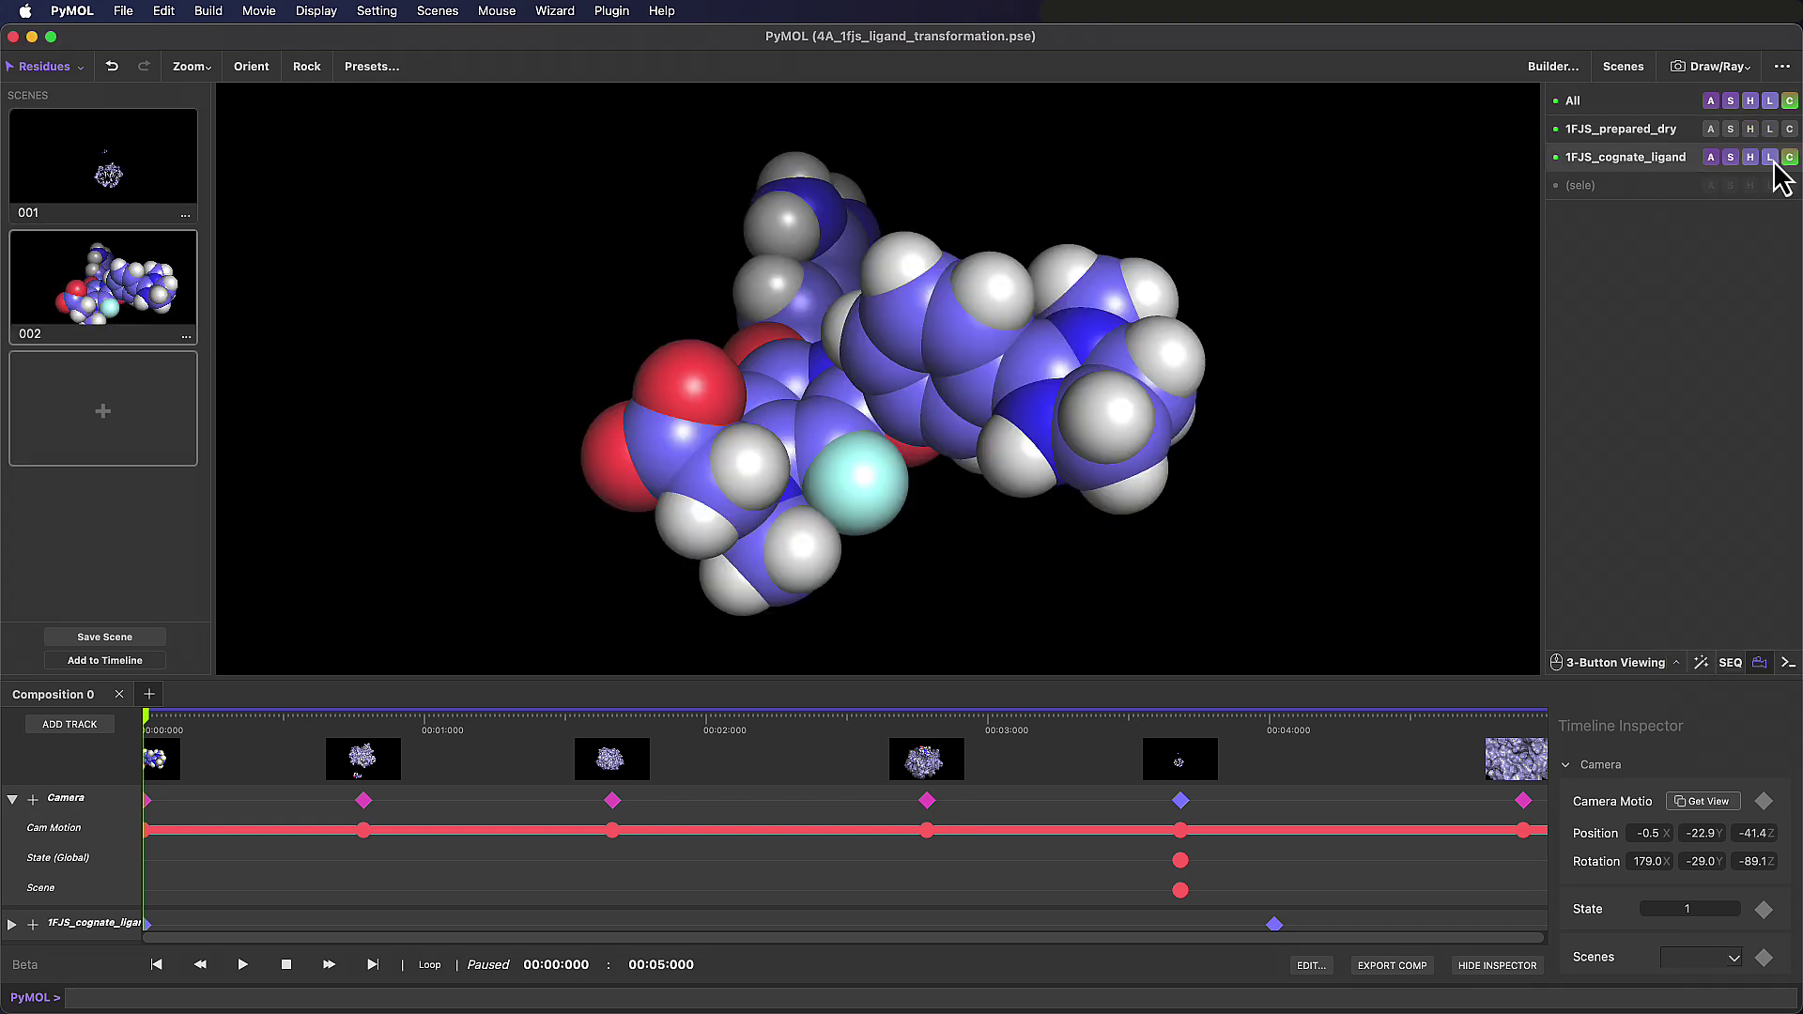
# Color 1FJS_cognate_ligand by element with salmon-pink carbons, and store the view as scene 003
pyautogui.moveTo(1740, 180)
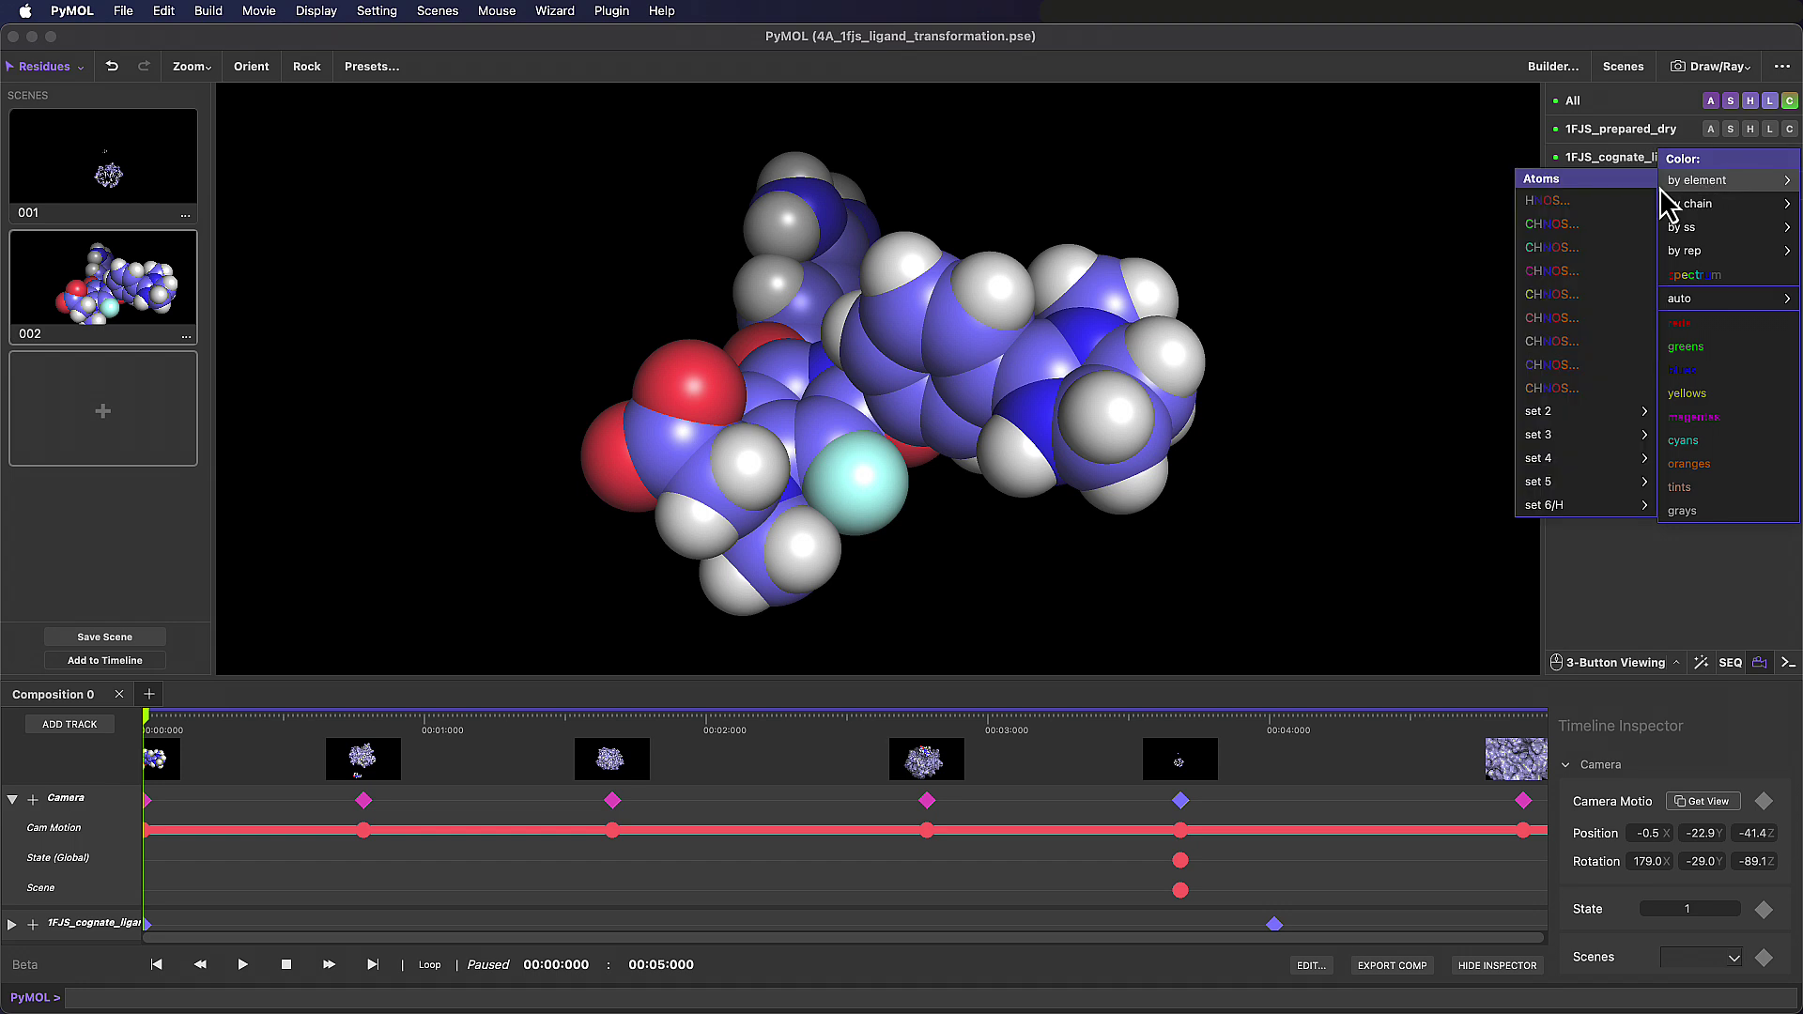
pyautogui.click(1567, 318)
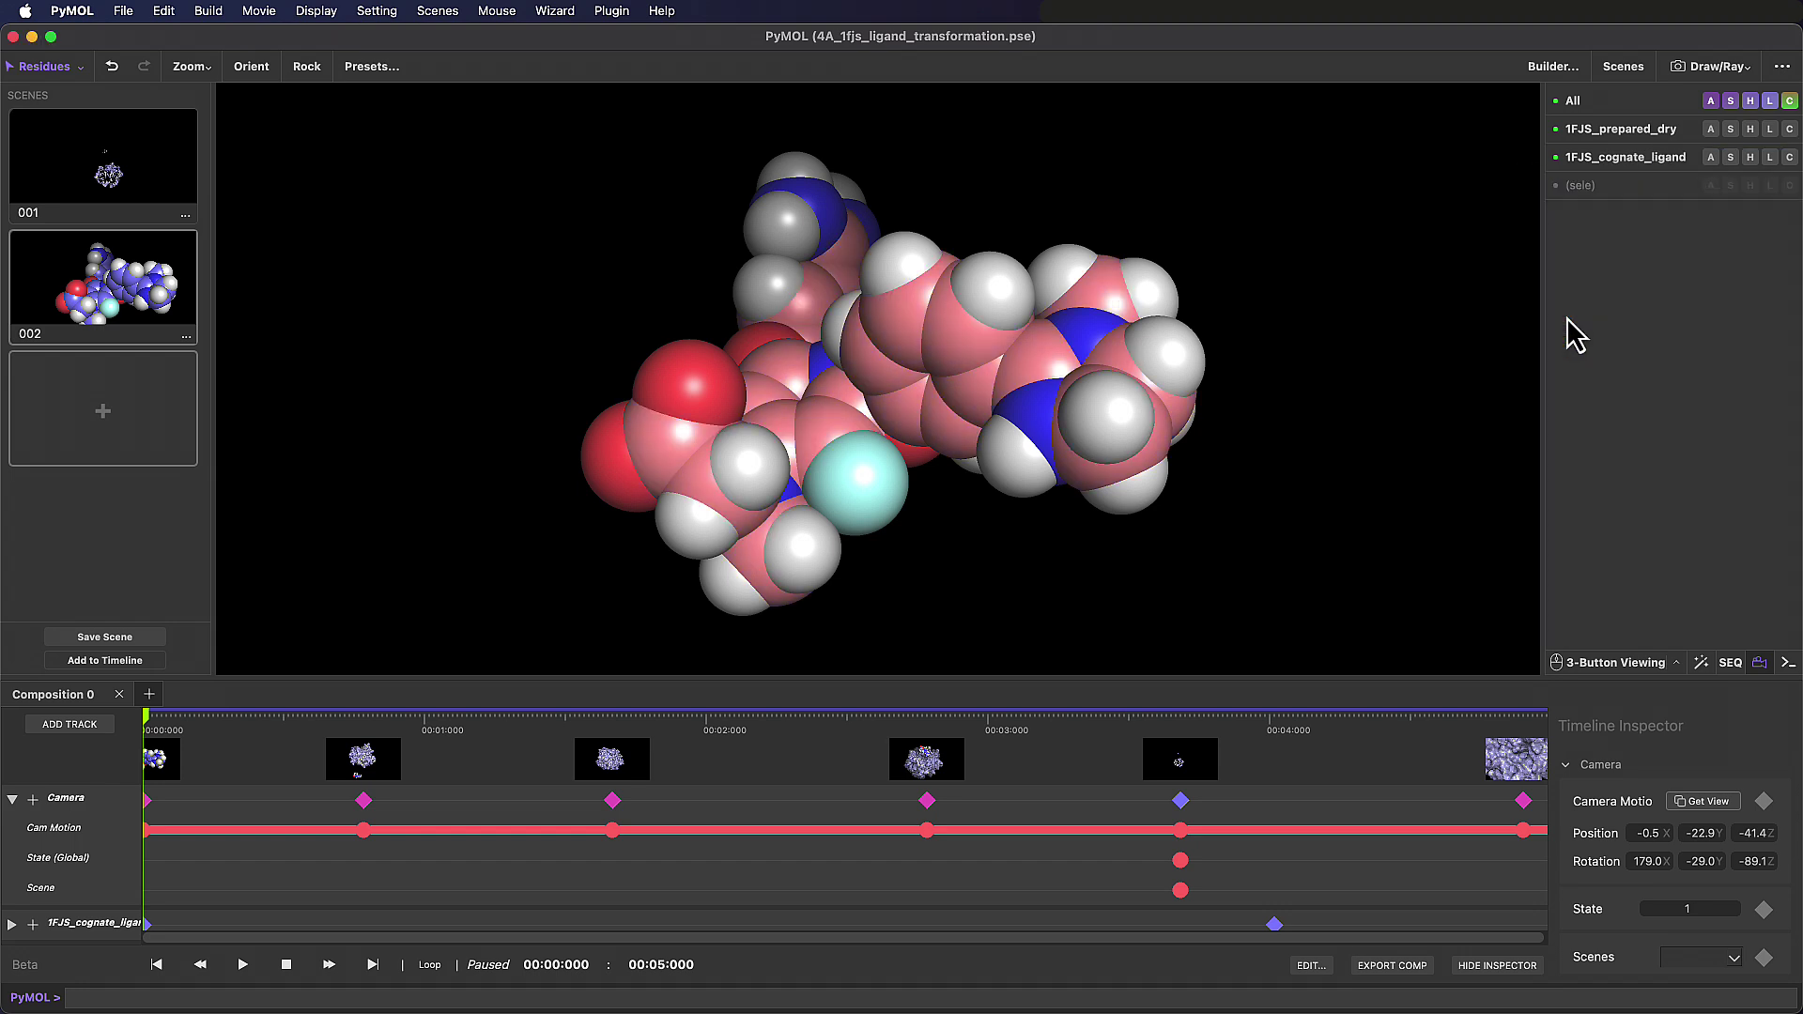
pyautogui.click(128, 425)
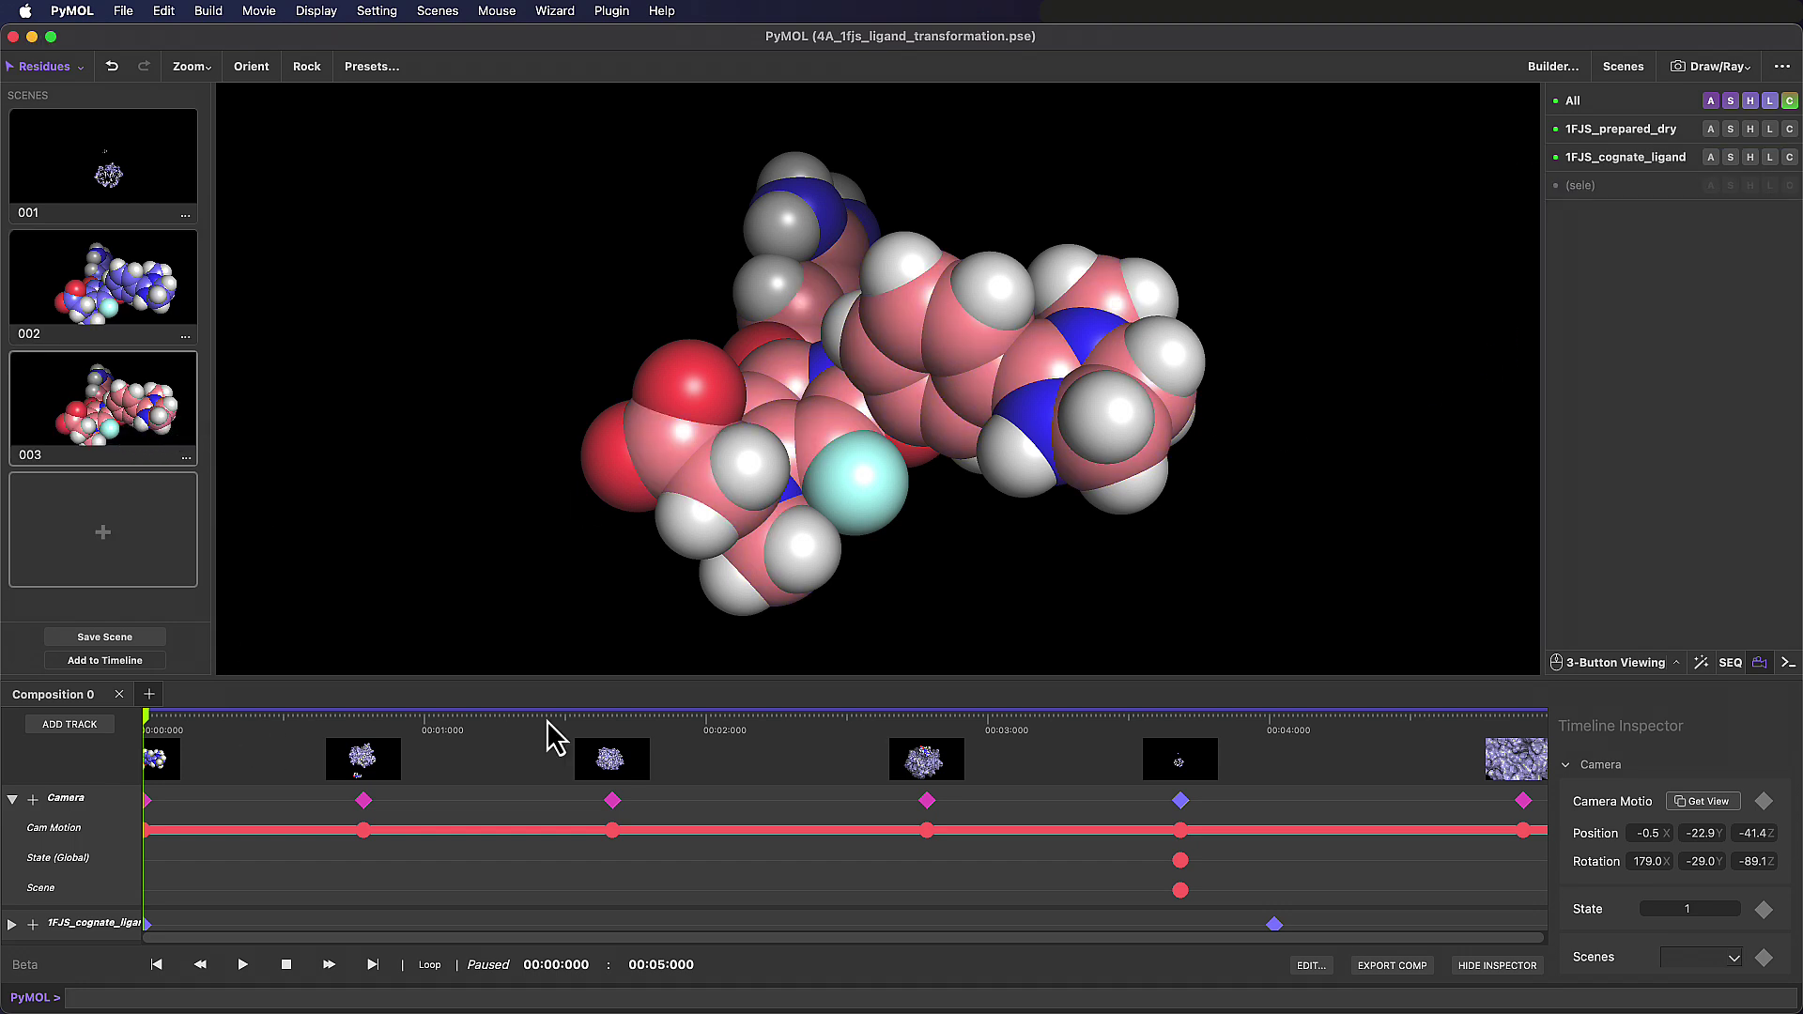
# Delete the Camera keyframe of scene 001 between 00:03:000 and 00:04:000
pyautogui.click(1181, 801)
pyautogui.rightClick(1178, 806)
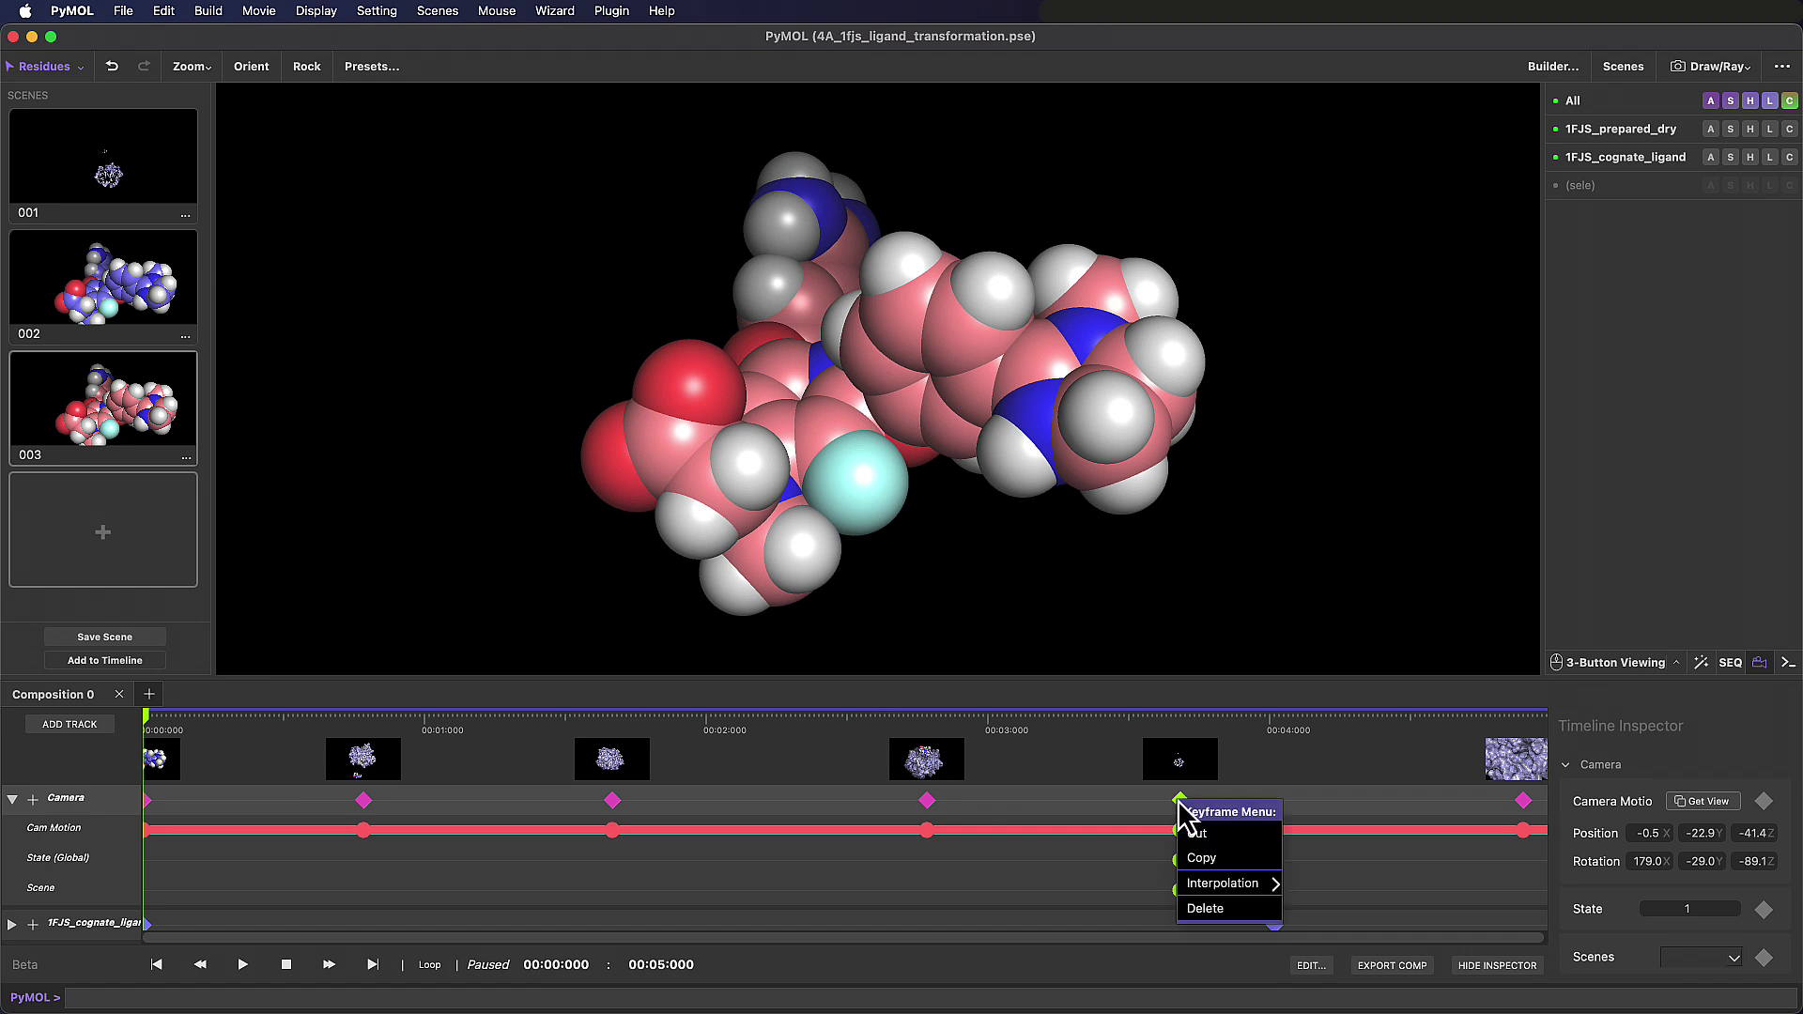
pyautogui.click(1222, 909)
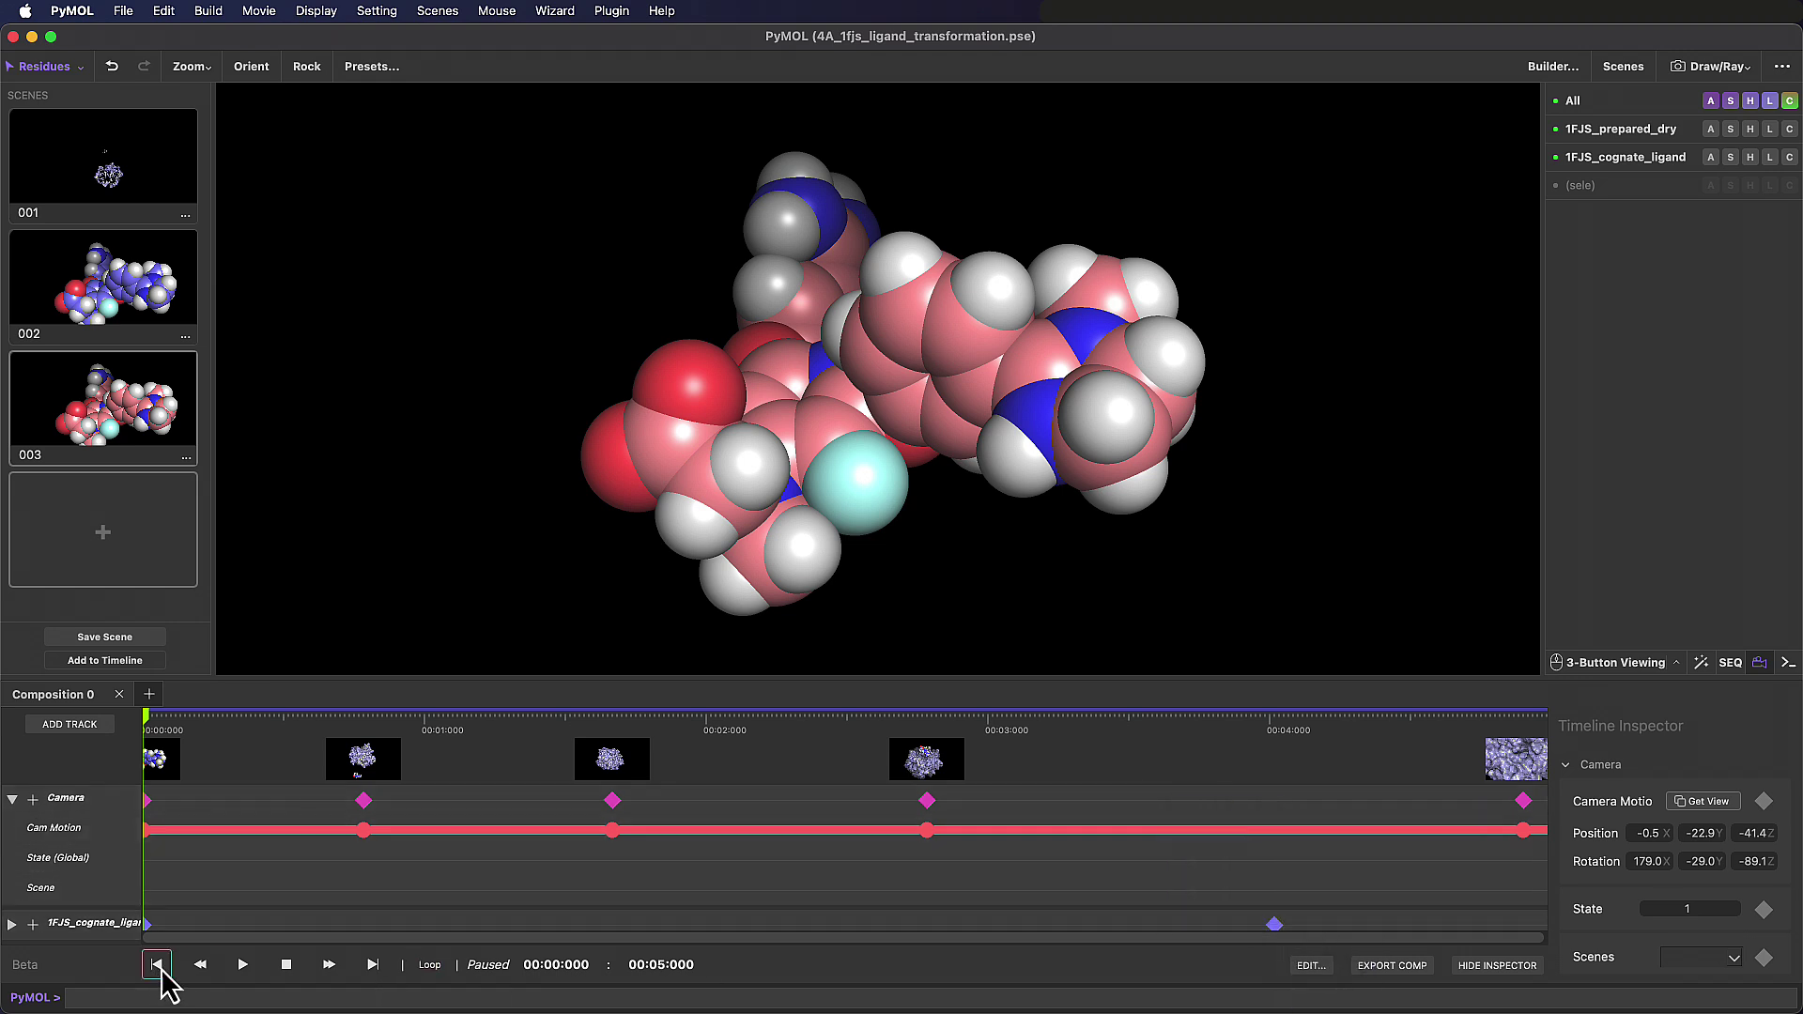
# Play the movie from the start, switch to scene 002, and replay it from the beginning
pyautogui.click(241, 965)
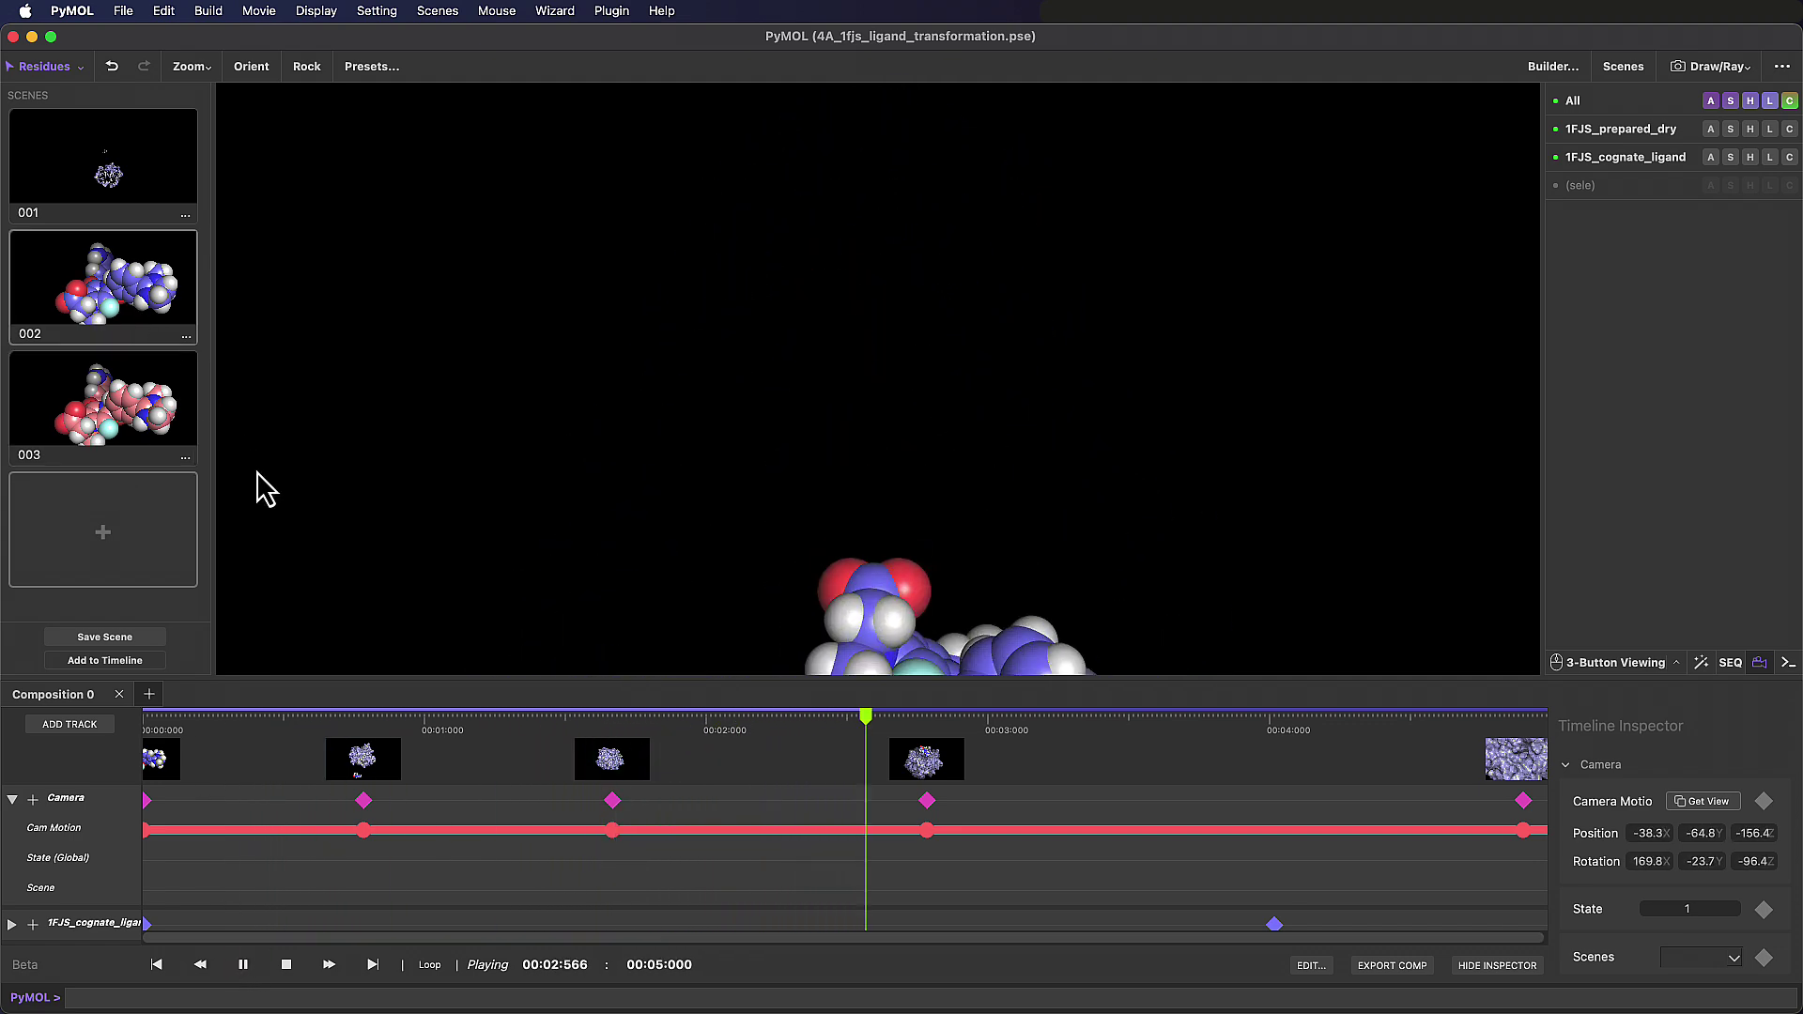
pyautogui.click(286, 964)
pyautogui.click(241, 964)
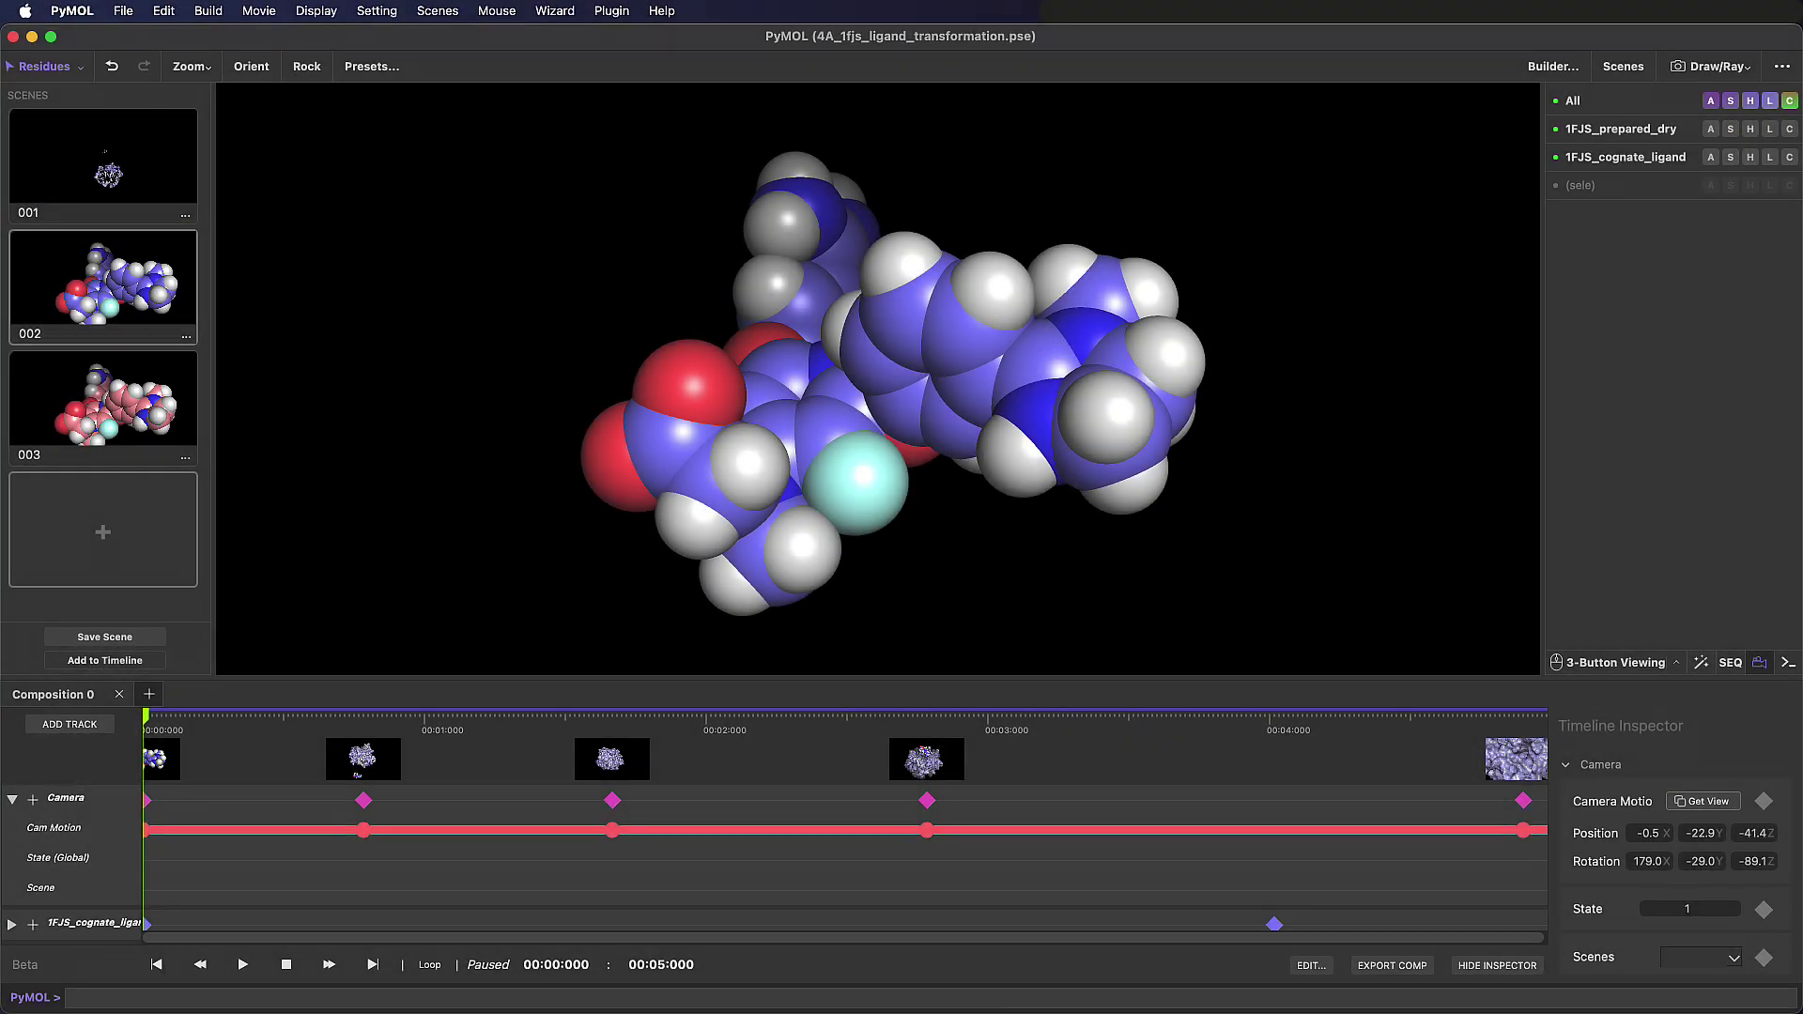
# Export the composition with Draw (fast) rendering as a 640 x 360 MPEG 4 movie named 1fjs_movie_test_draw in the PyMOL3Course folder
pyautogui.click(1406, 968)
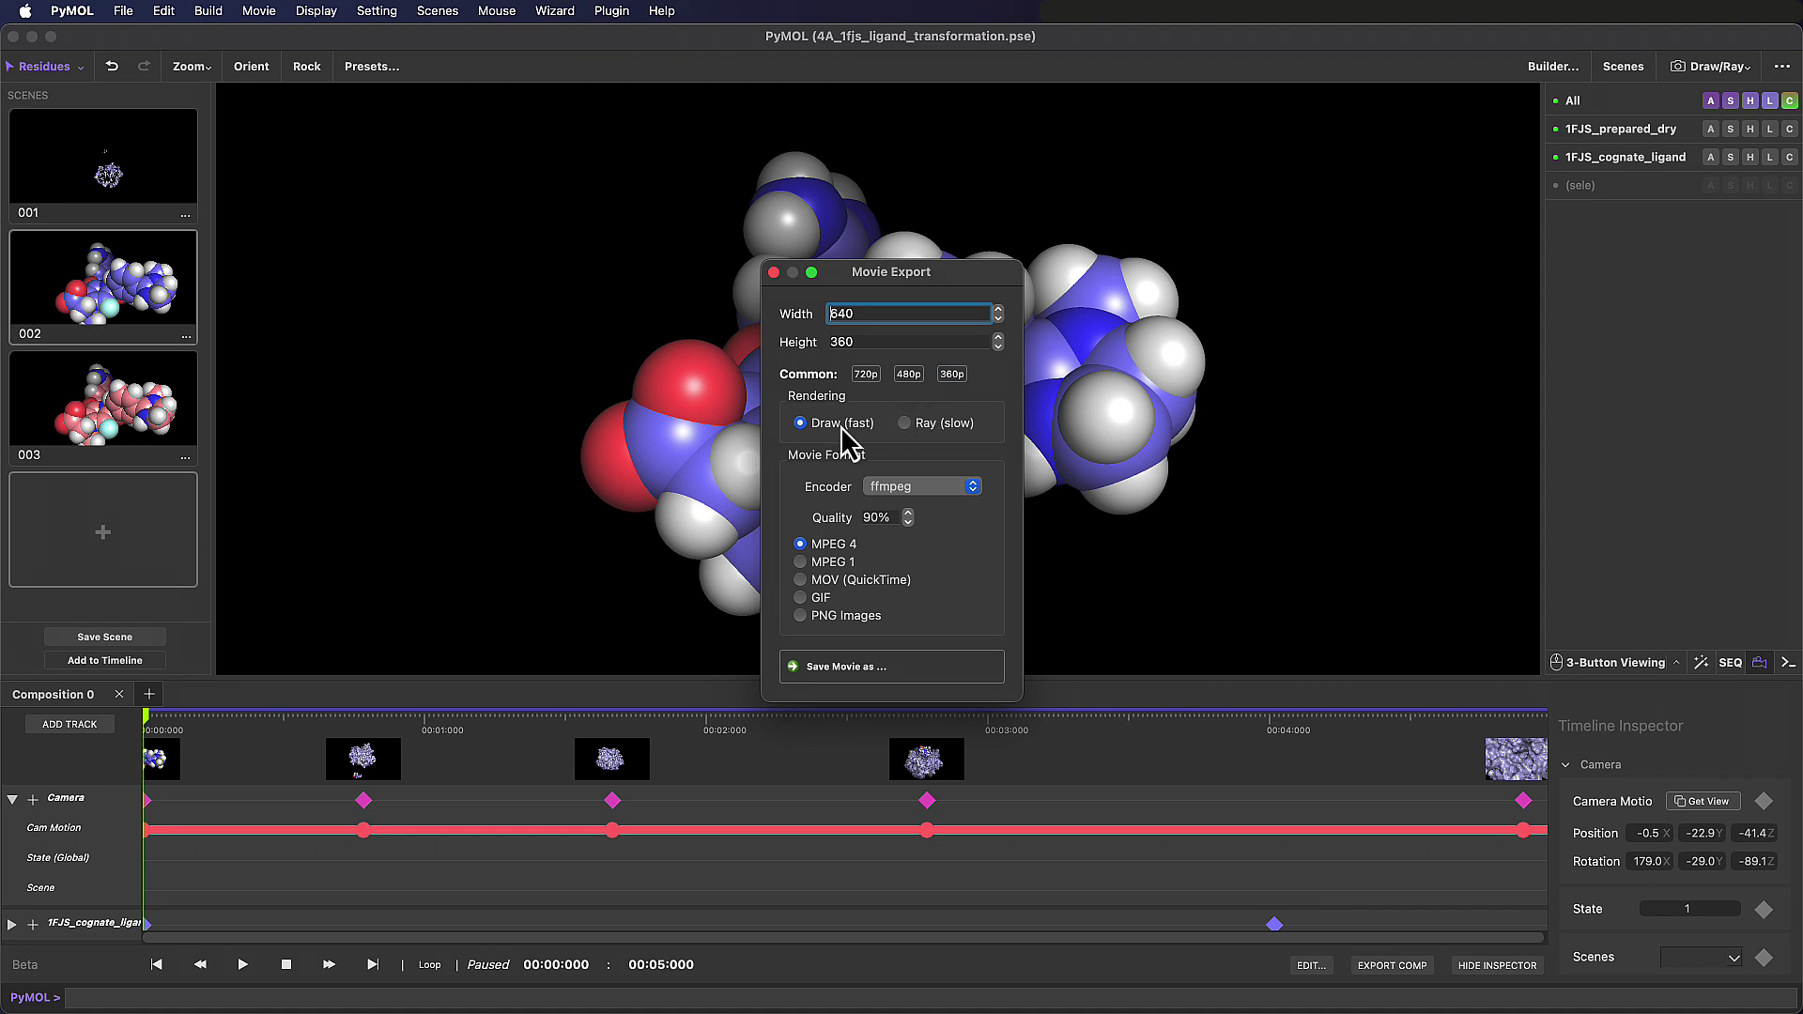
pyautogui.click(919, 671)
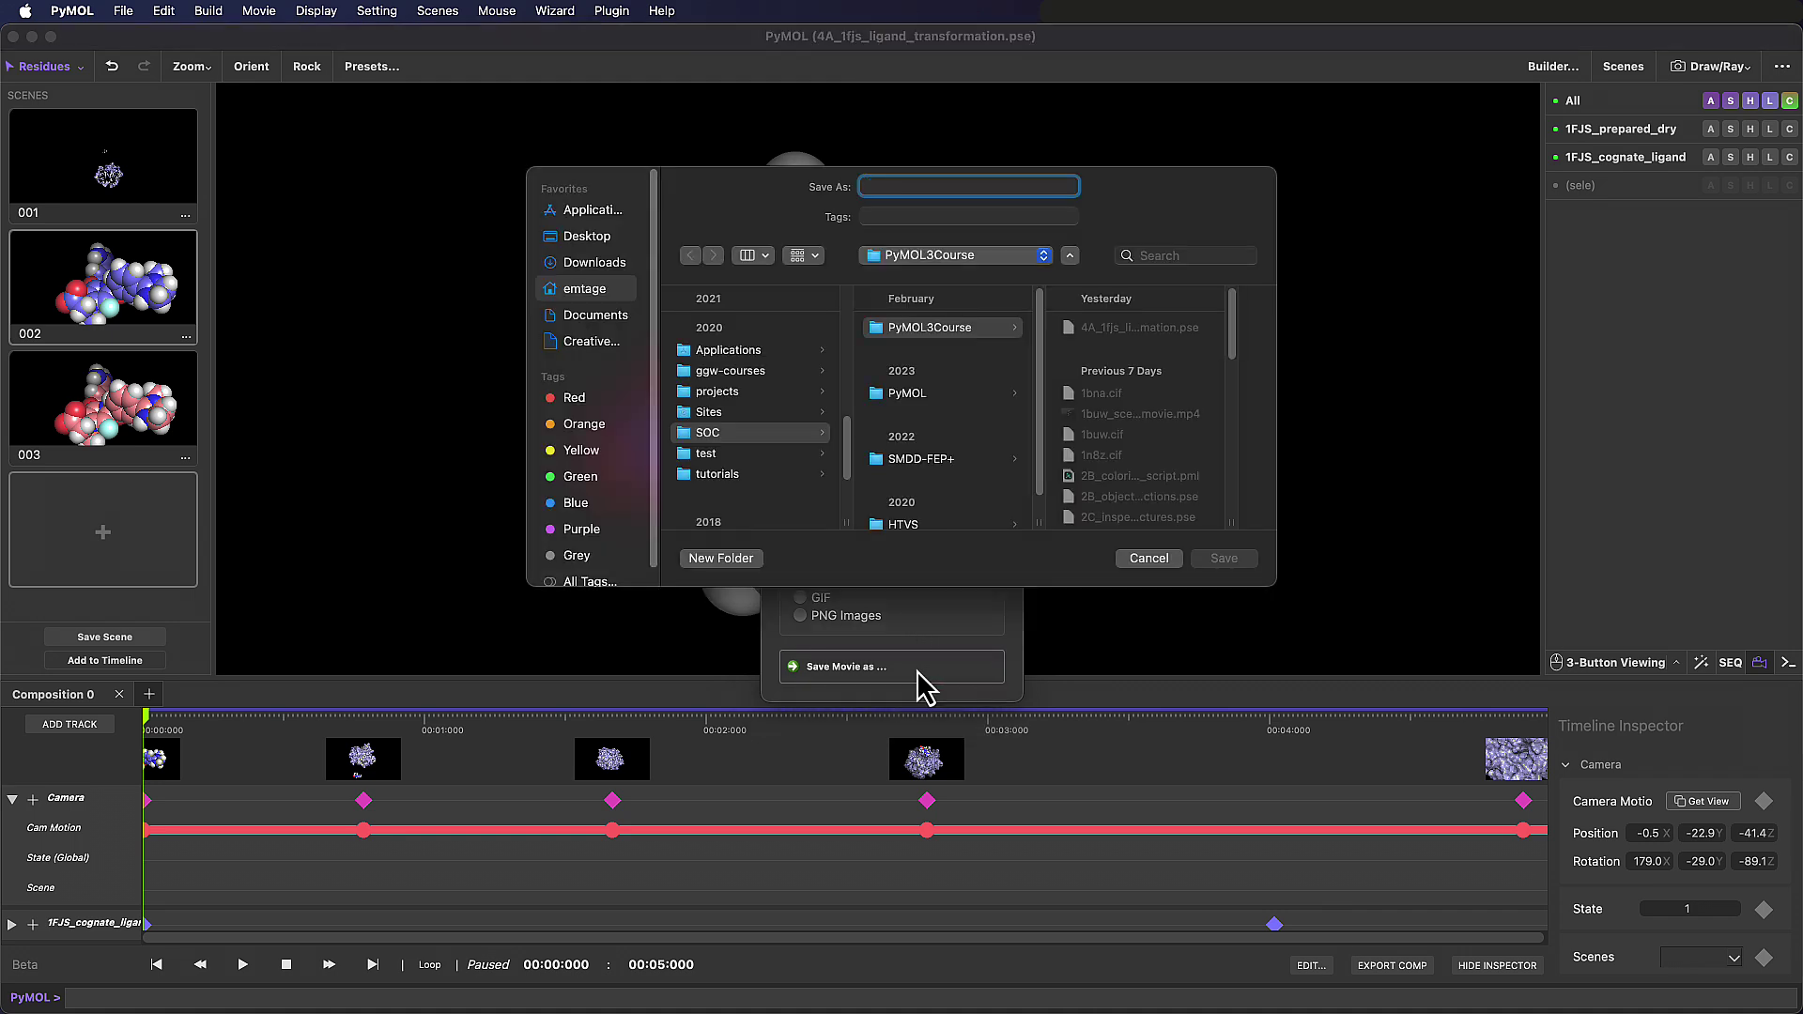
pyautogui.write('1fjs_movie')
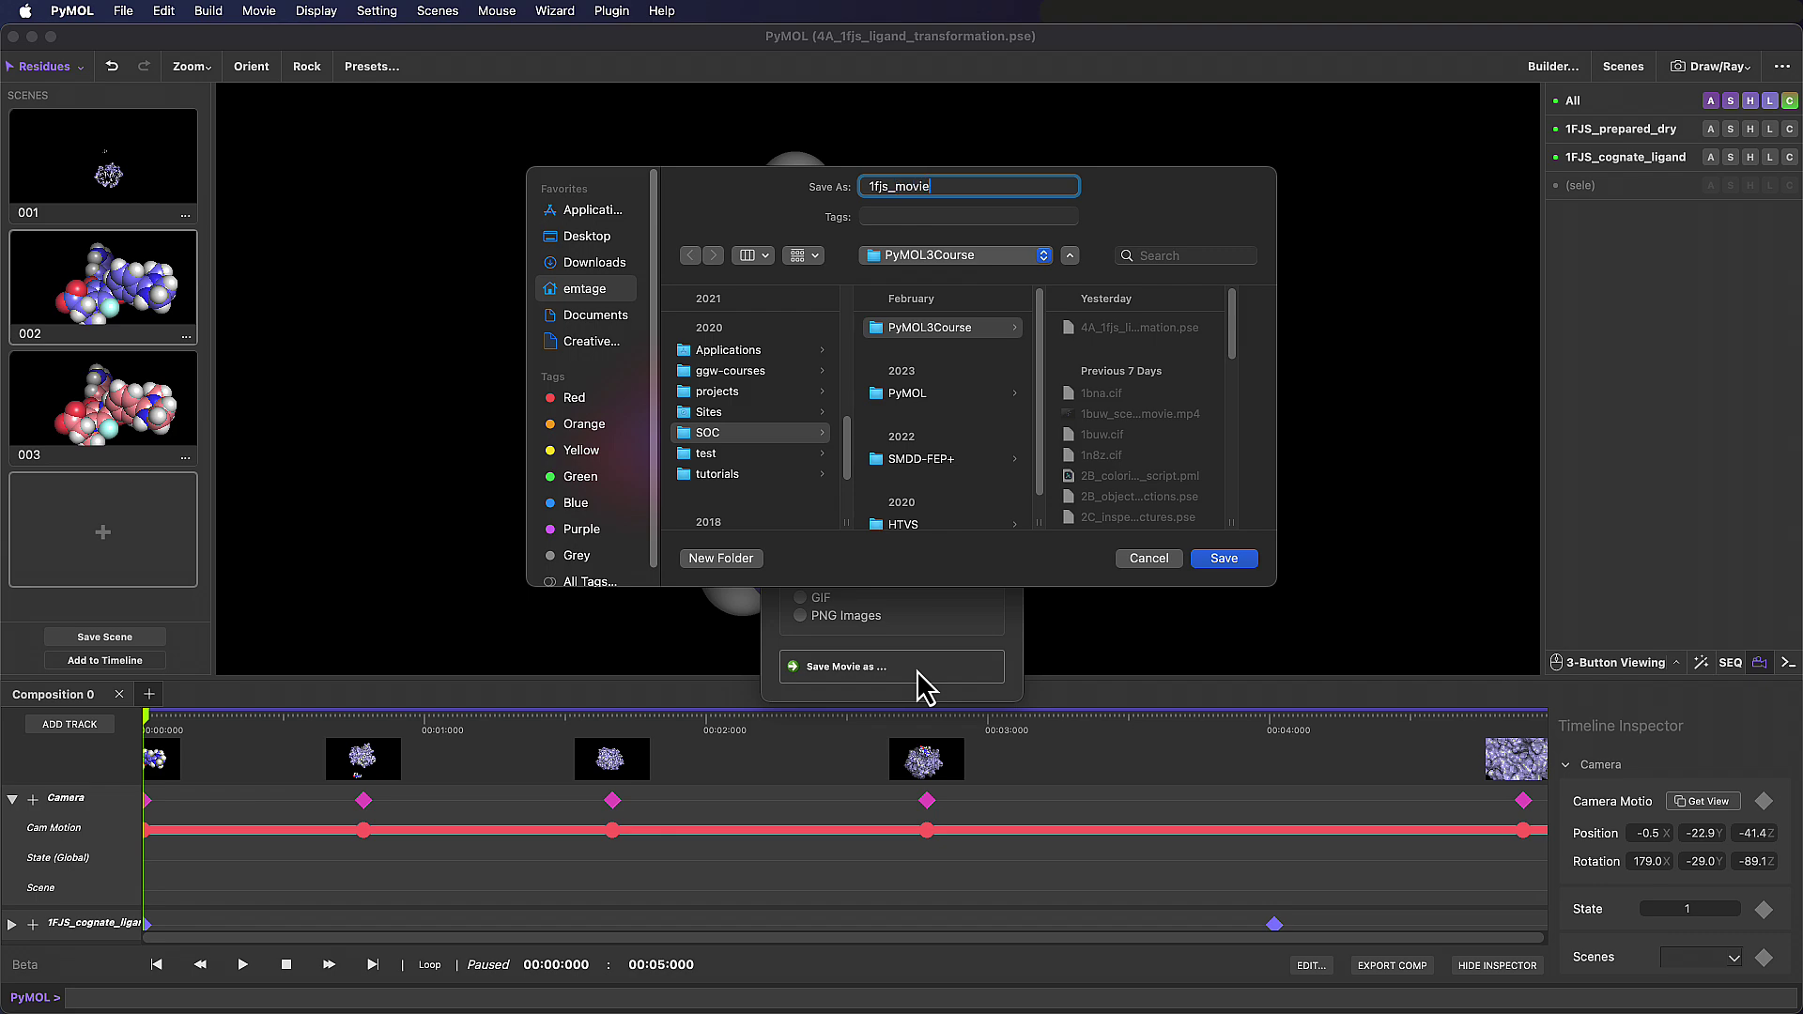
pyautogui.write('_test_demo')
pyautogui.click(1224, 558)
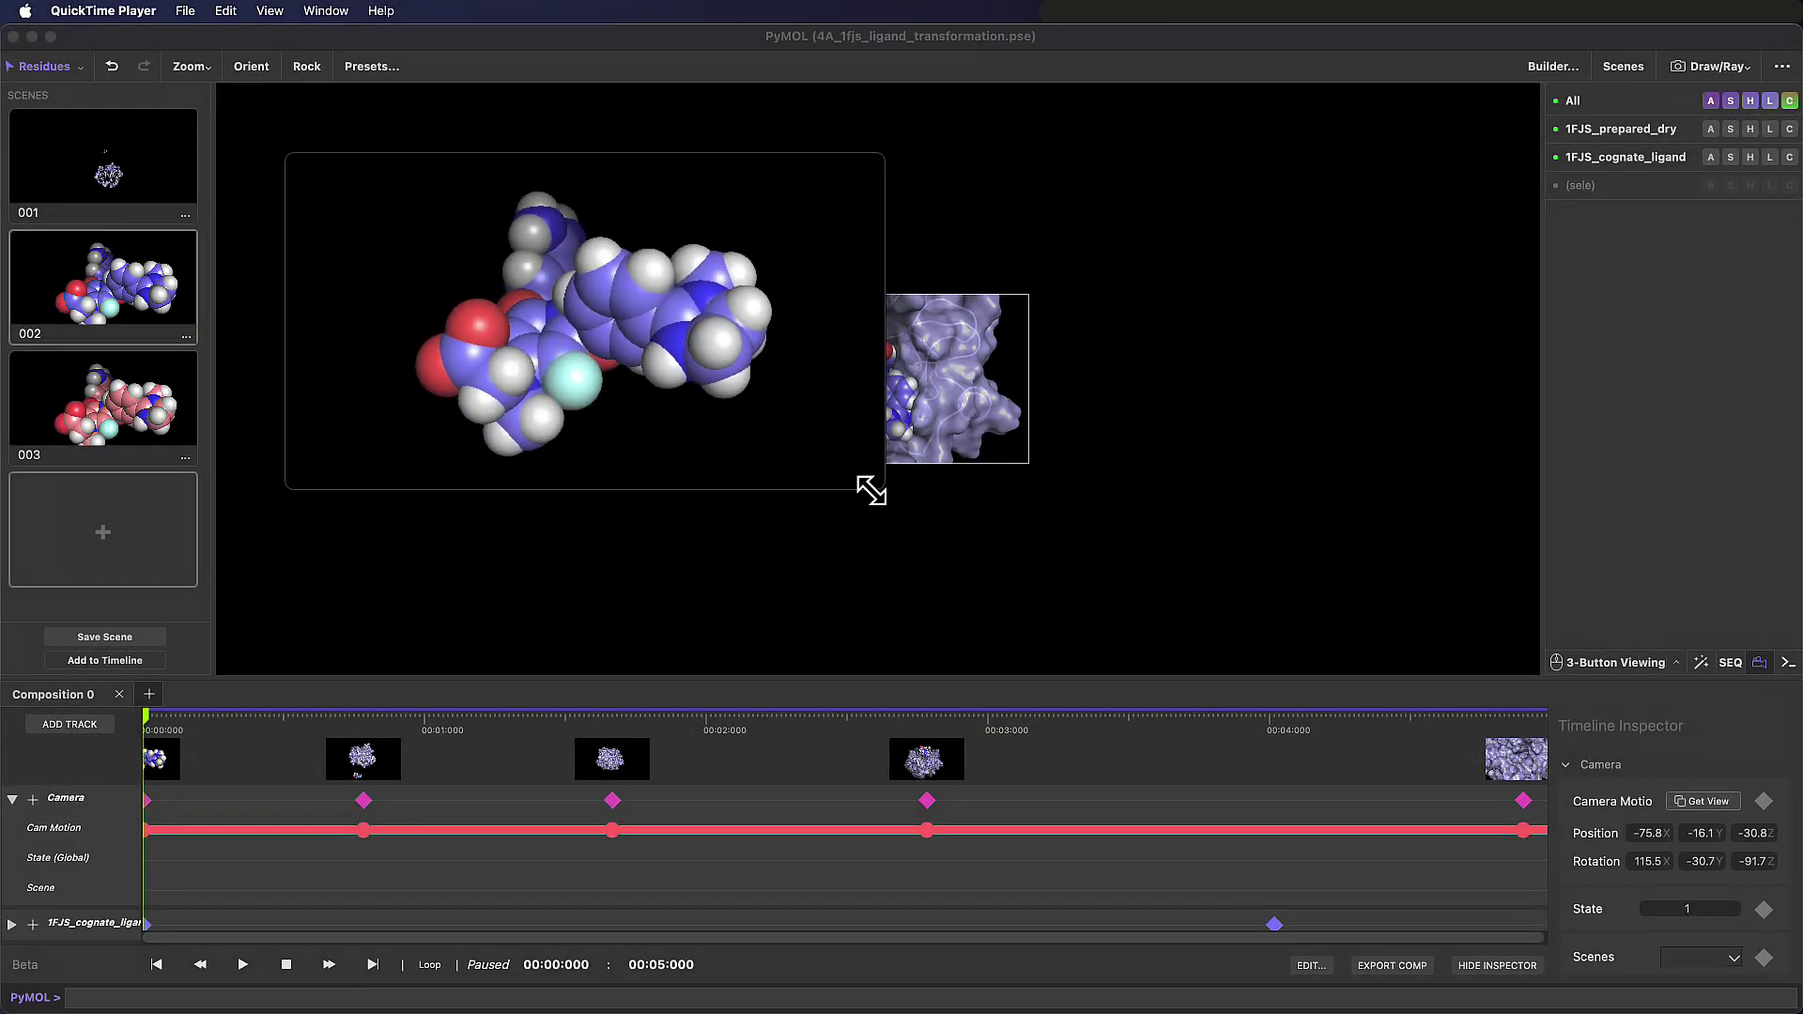
# Play 1fjs_movie_test_draw.mp4 in an enlarged QuickTime Player window, and close it to return to PyMOL
pyautogui.moveTo(871, 491); pyautogui.dragTo(1440, 877)
pyautogui.click(890, 690)
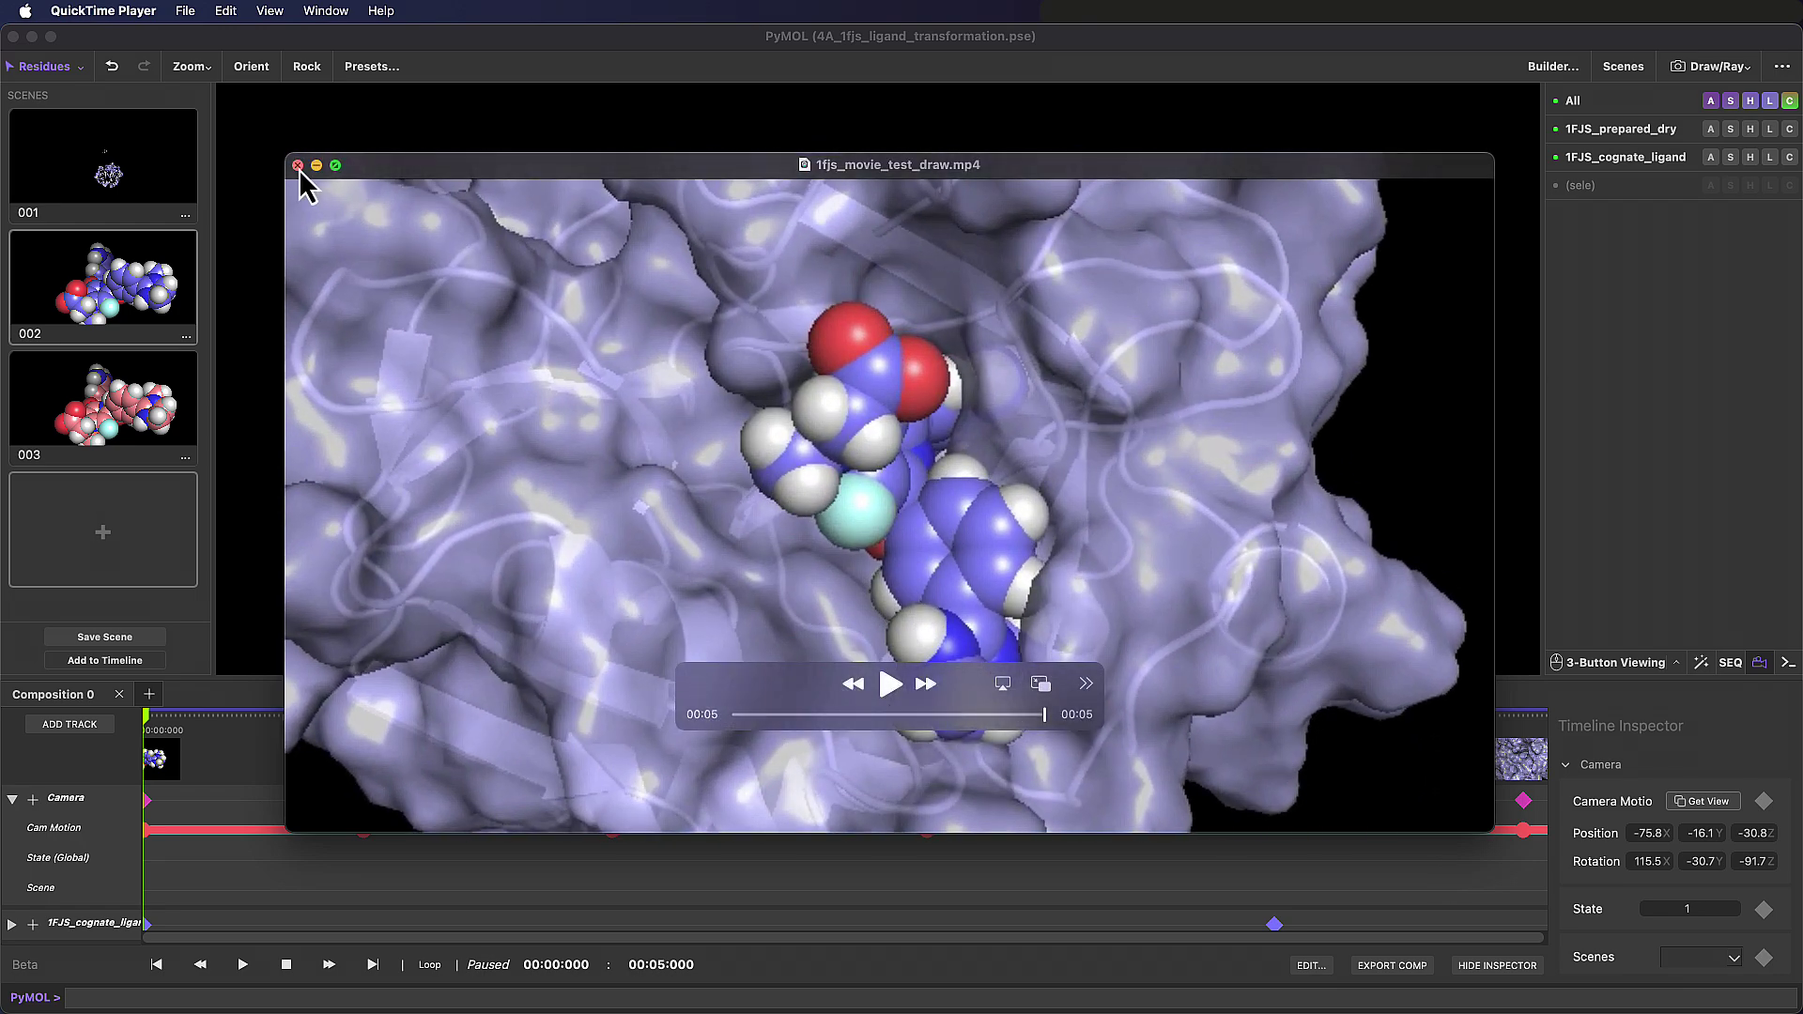
pyautogui.click(298, 165)
pyautogui.click(1071, 618)
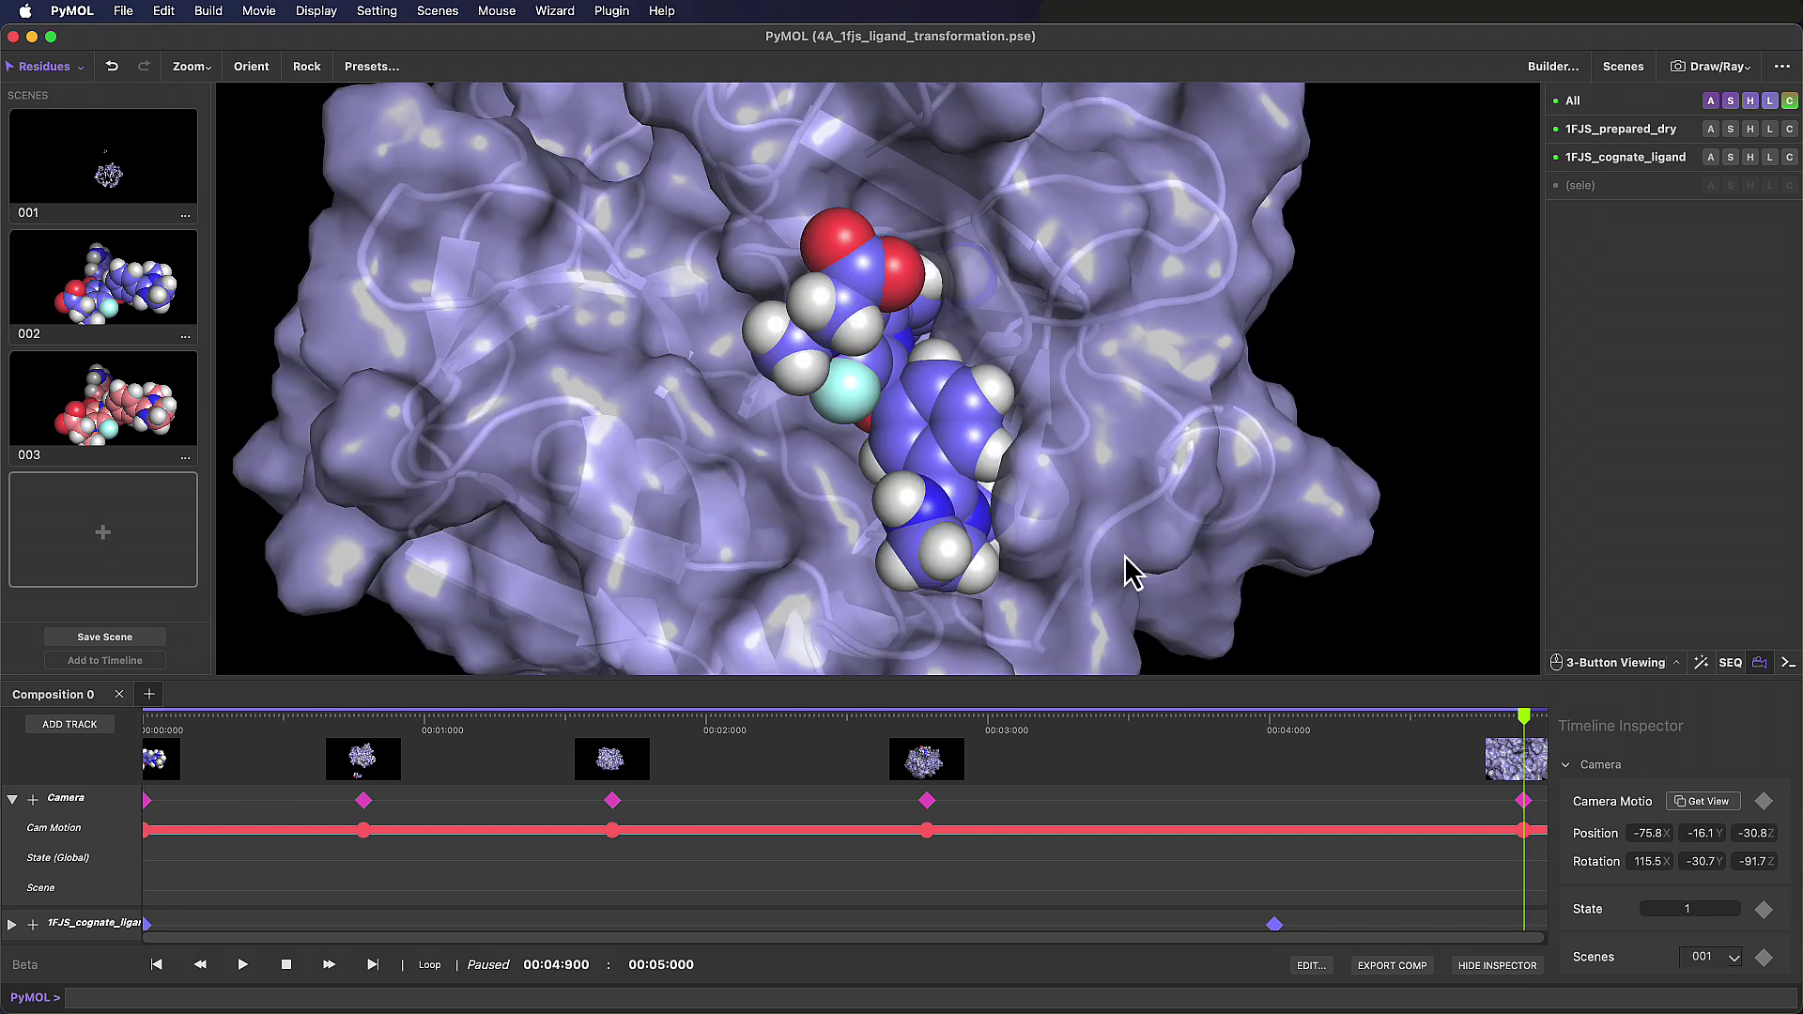
# Set ray_trace_mode to 1, and ray trace the current bound-ligand view at 1920 x 1080
pyautogui.click(721, 995)
pyautogui.write('ray 1920,1080')
pyautogui.press('Return')
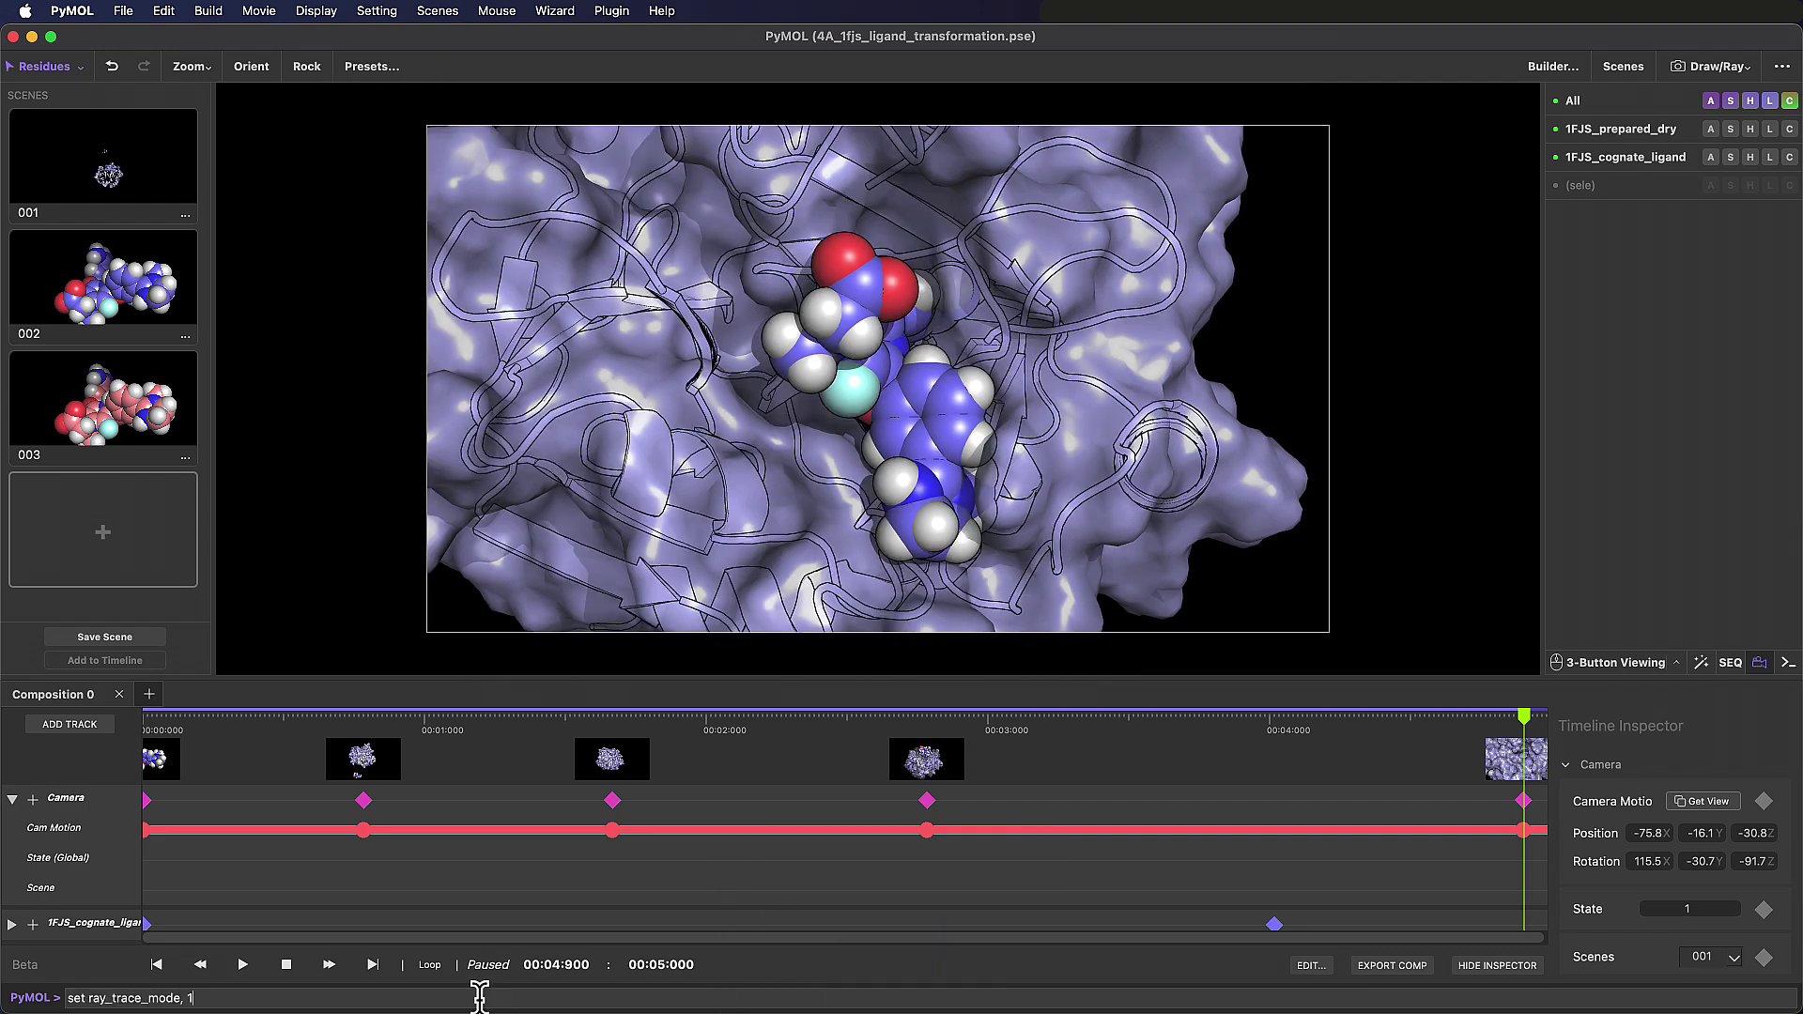
# Try the Default, Metal and Plastic lighting presets in Lighting Settings, and ray trace the bound-ligand view at 1920 x 1080
pyautogui.click(612, 11)
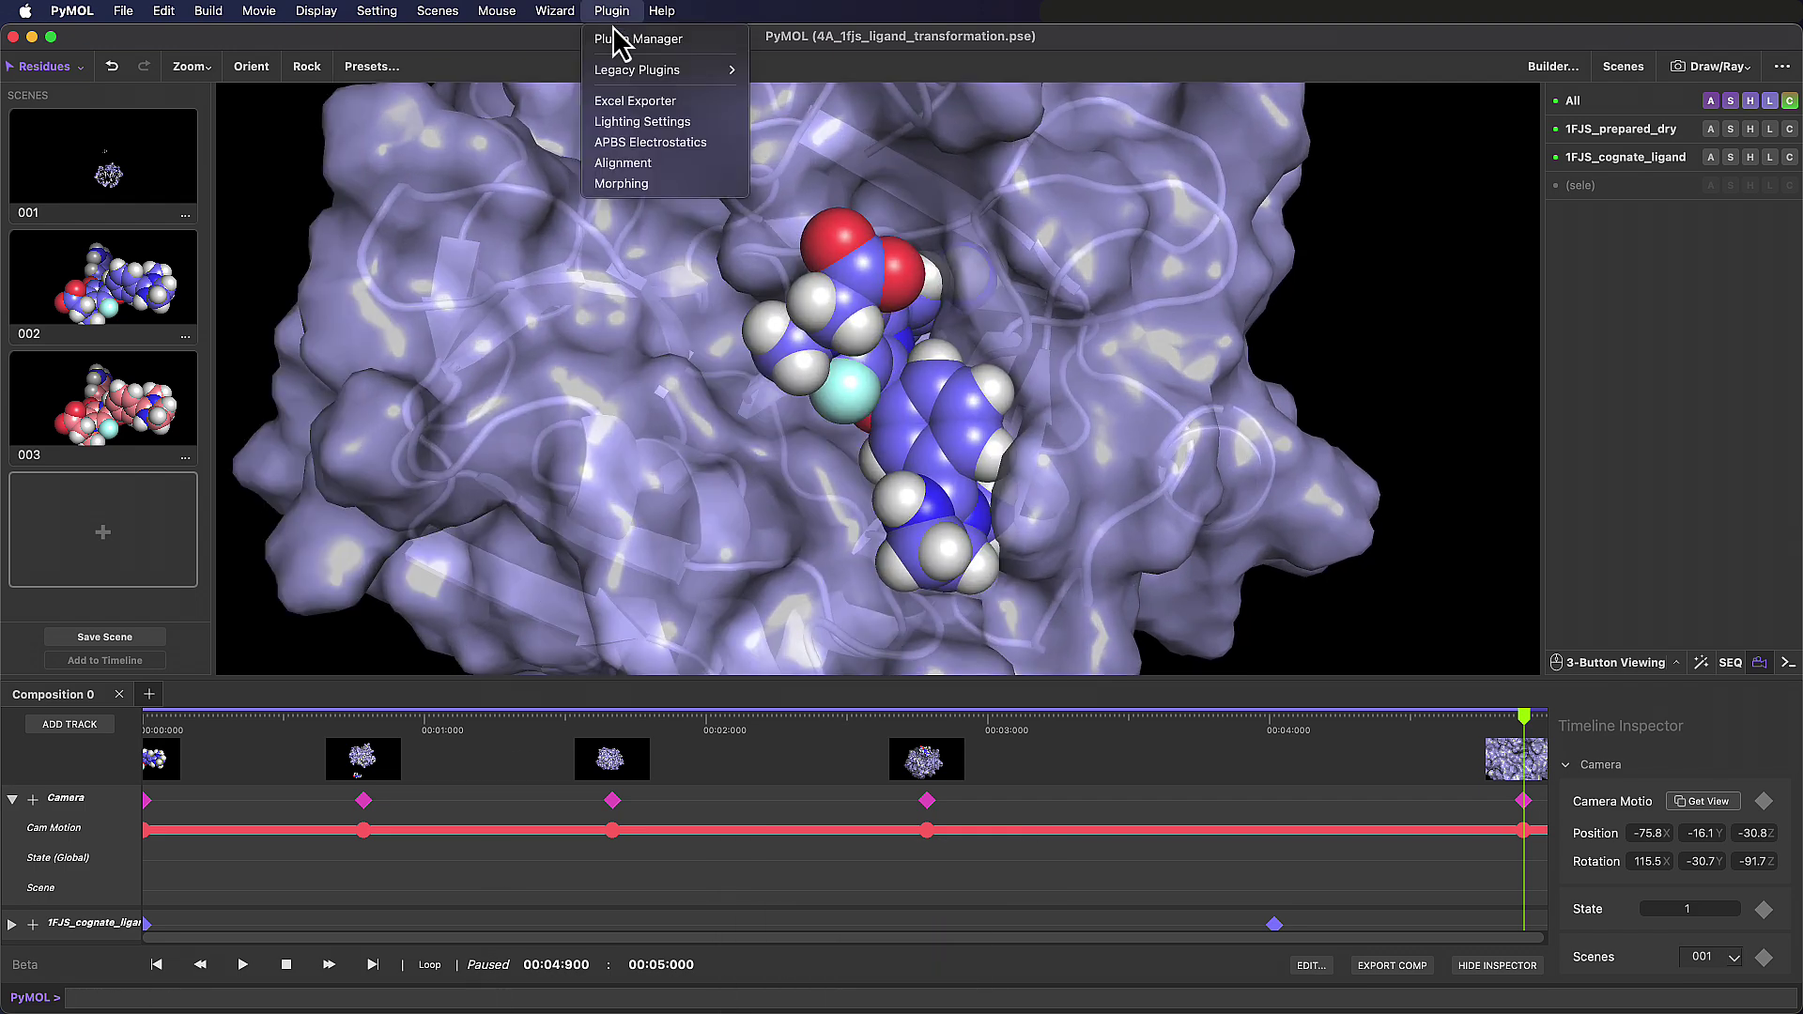
pyautogui.click(657, 143)
pyautogui.click(1161, 169)
pyautogui.click(1238, 169)
pyautogui.click(1313, 169)
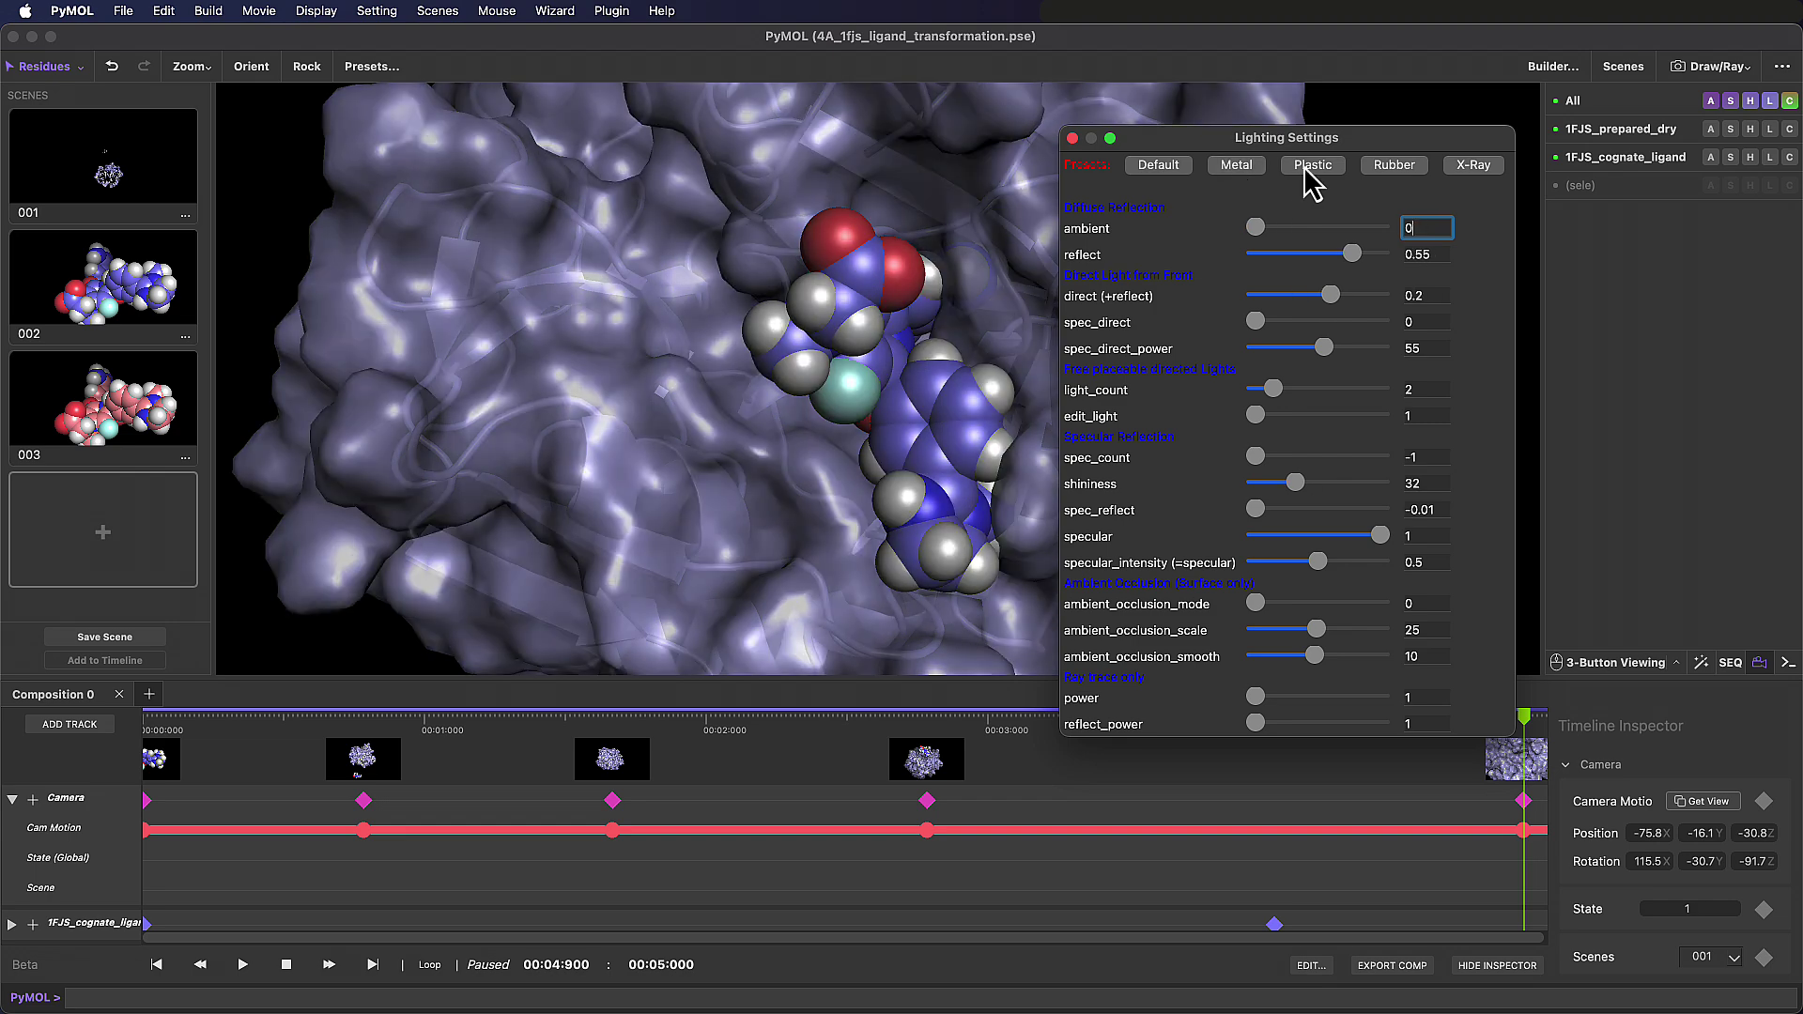
pyautogui.click(786, 851)
pyautogui.press('Up')
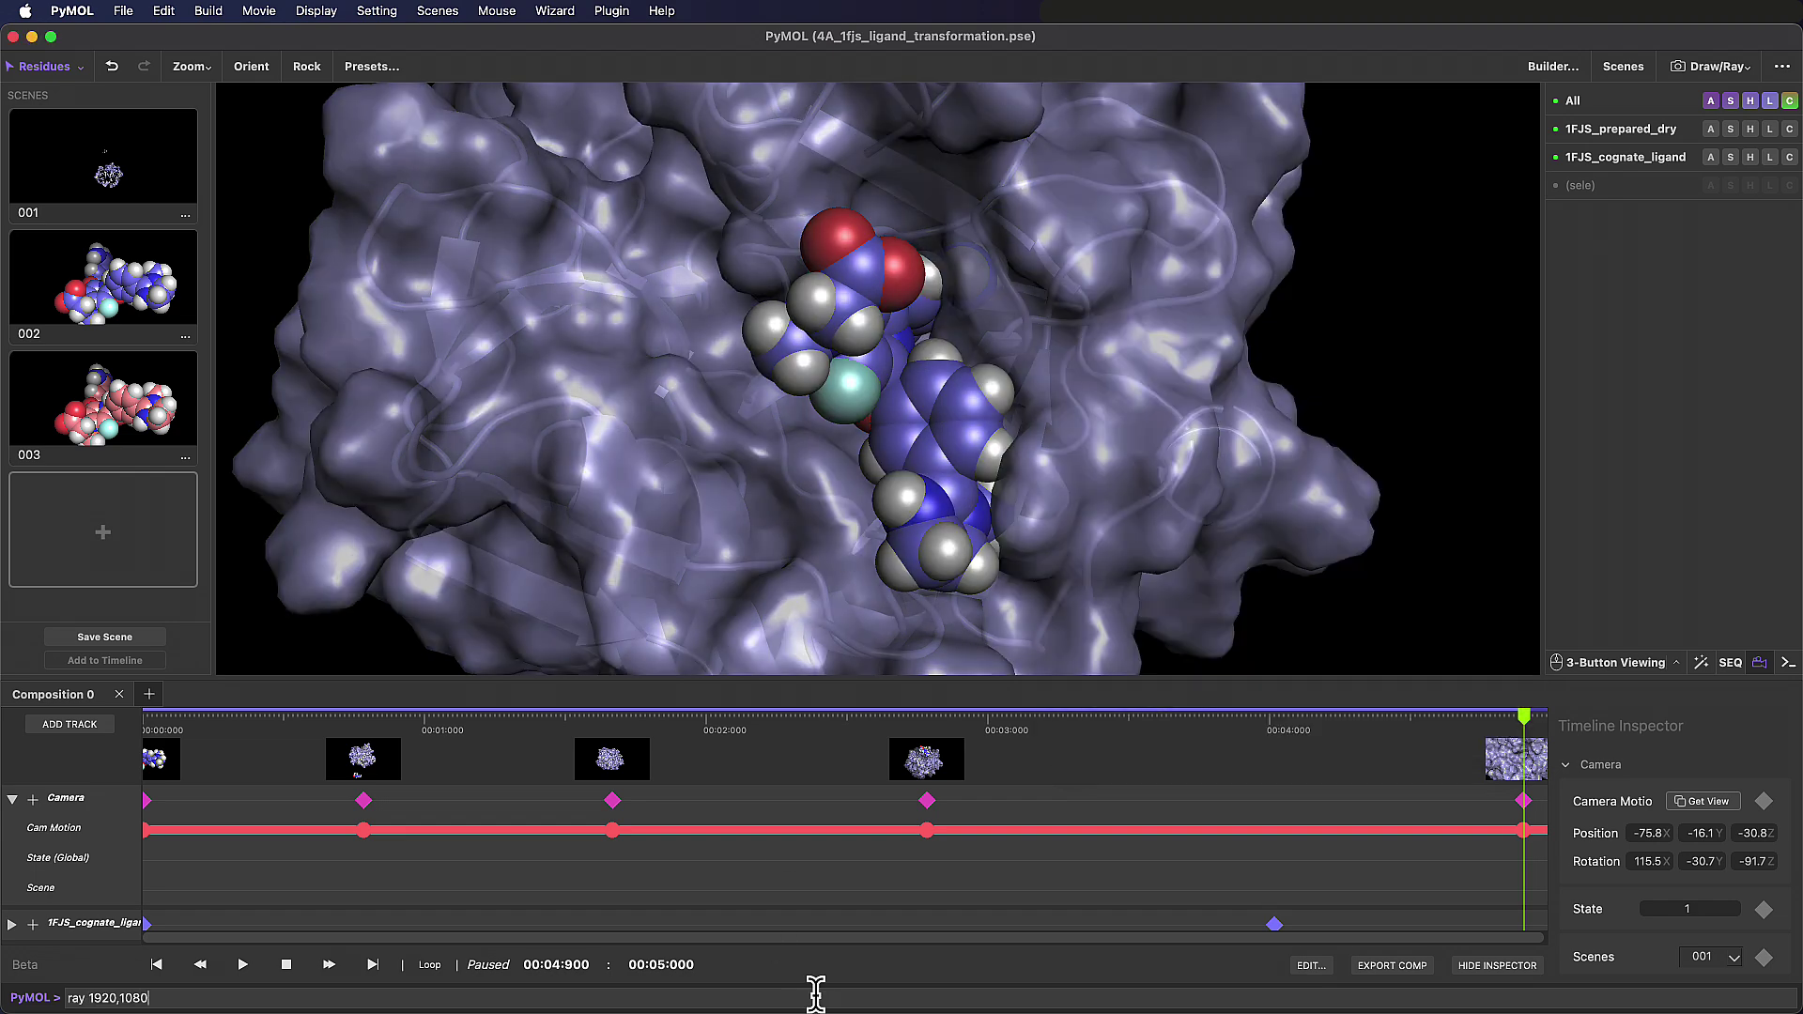
pyautogui.press('Return')
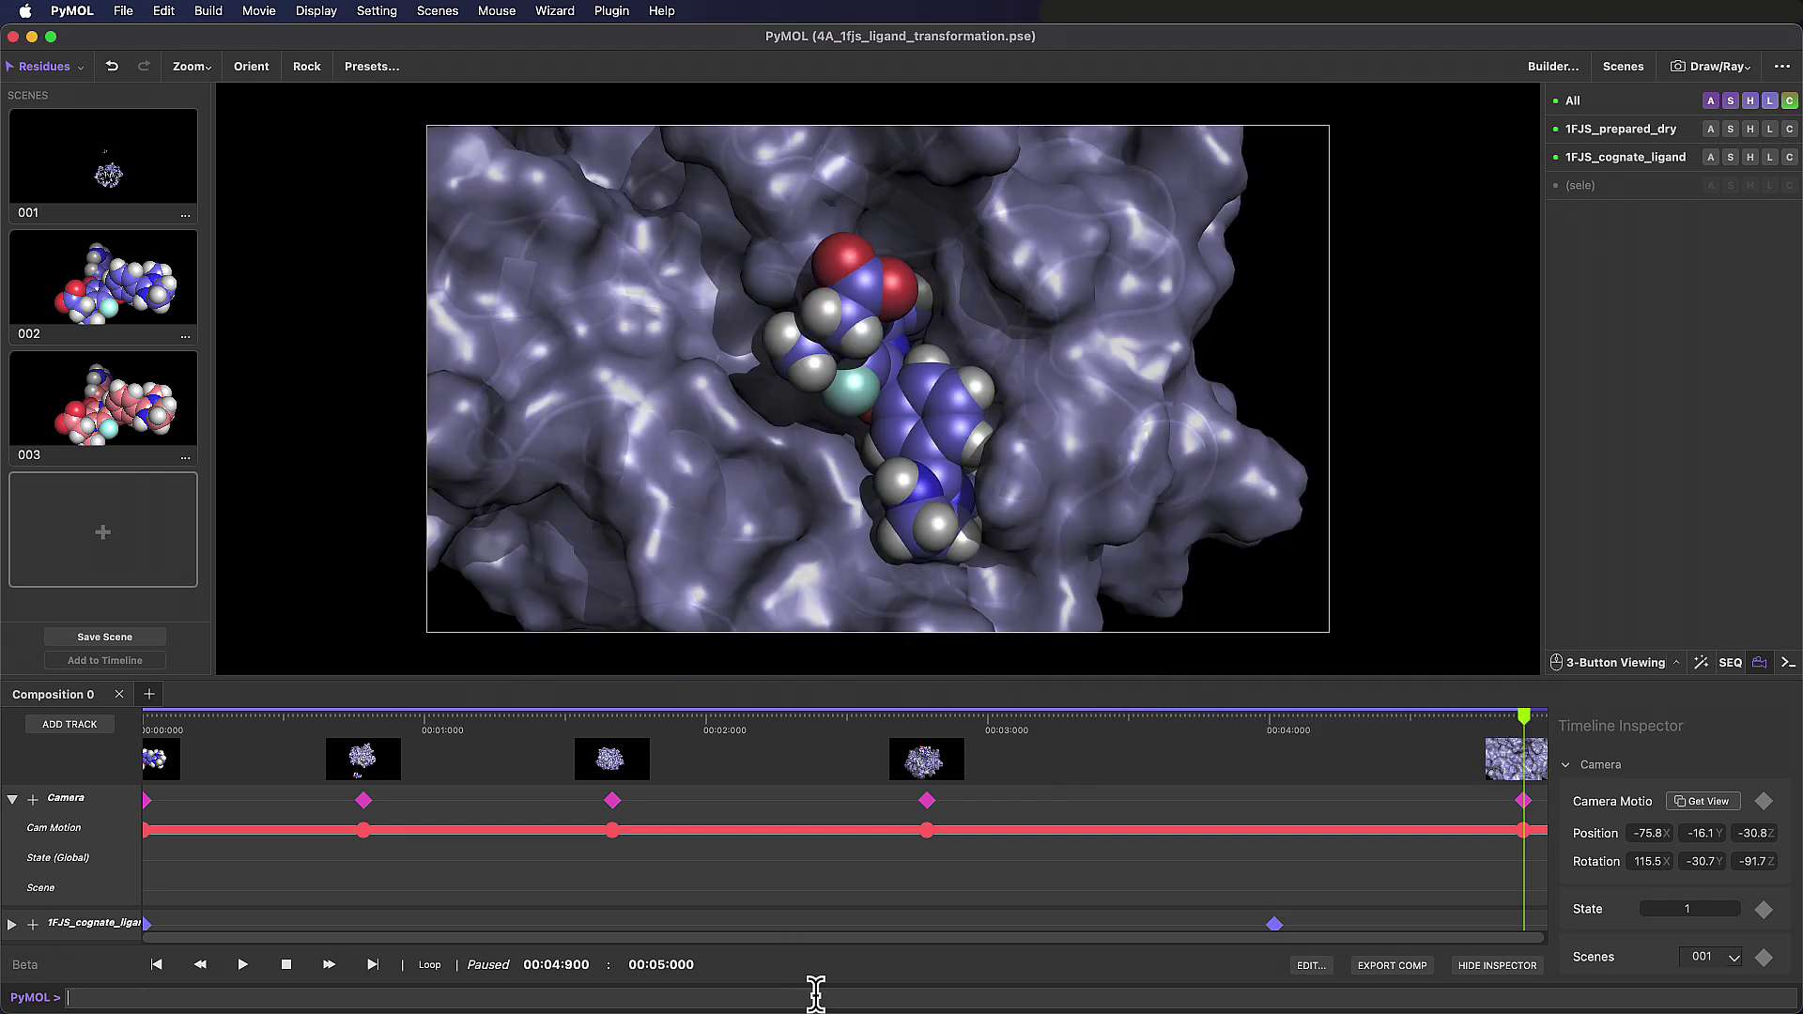
pyautogui.click(1358, 524)
# Try the Metal lighting preset, and ray trace the same view again at 1920 x 1080
pyautogui.click(601, 11)
pyautogui.click(723, 129)
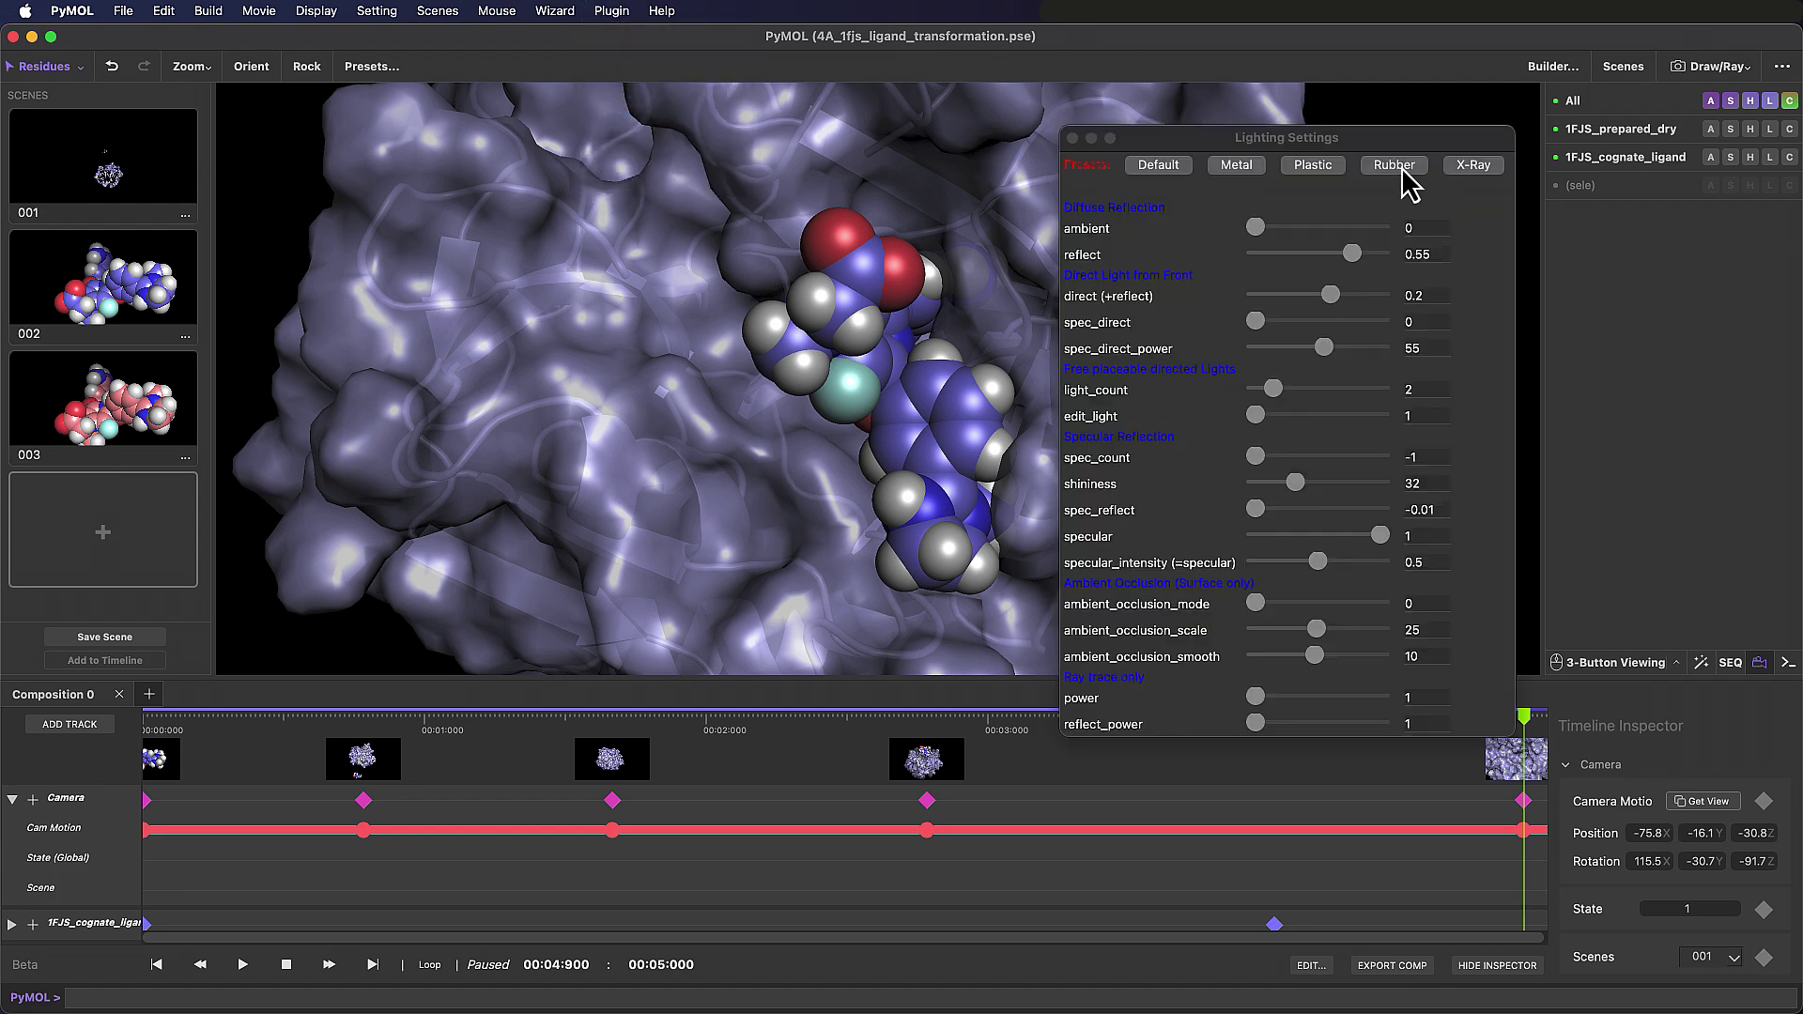
pyautogui.click(1238, 166)
pyautogui.click(837, 978)
pyautogui.press('Up')
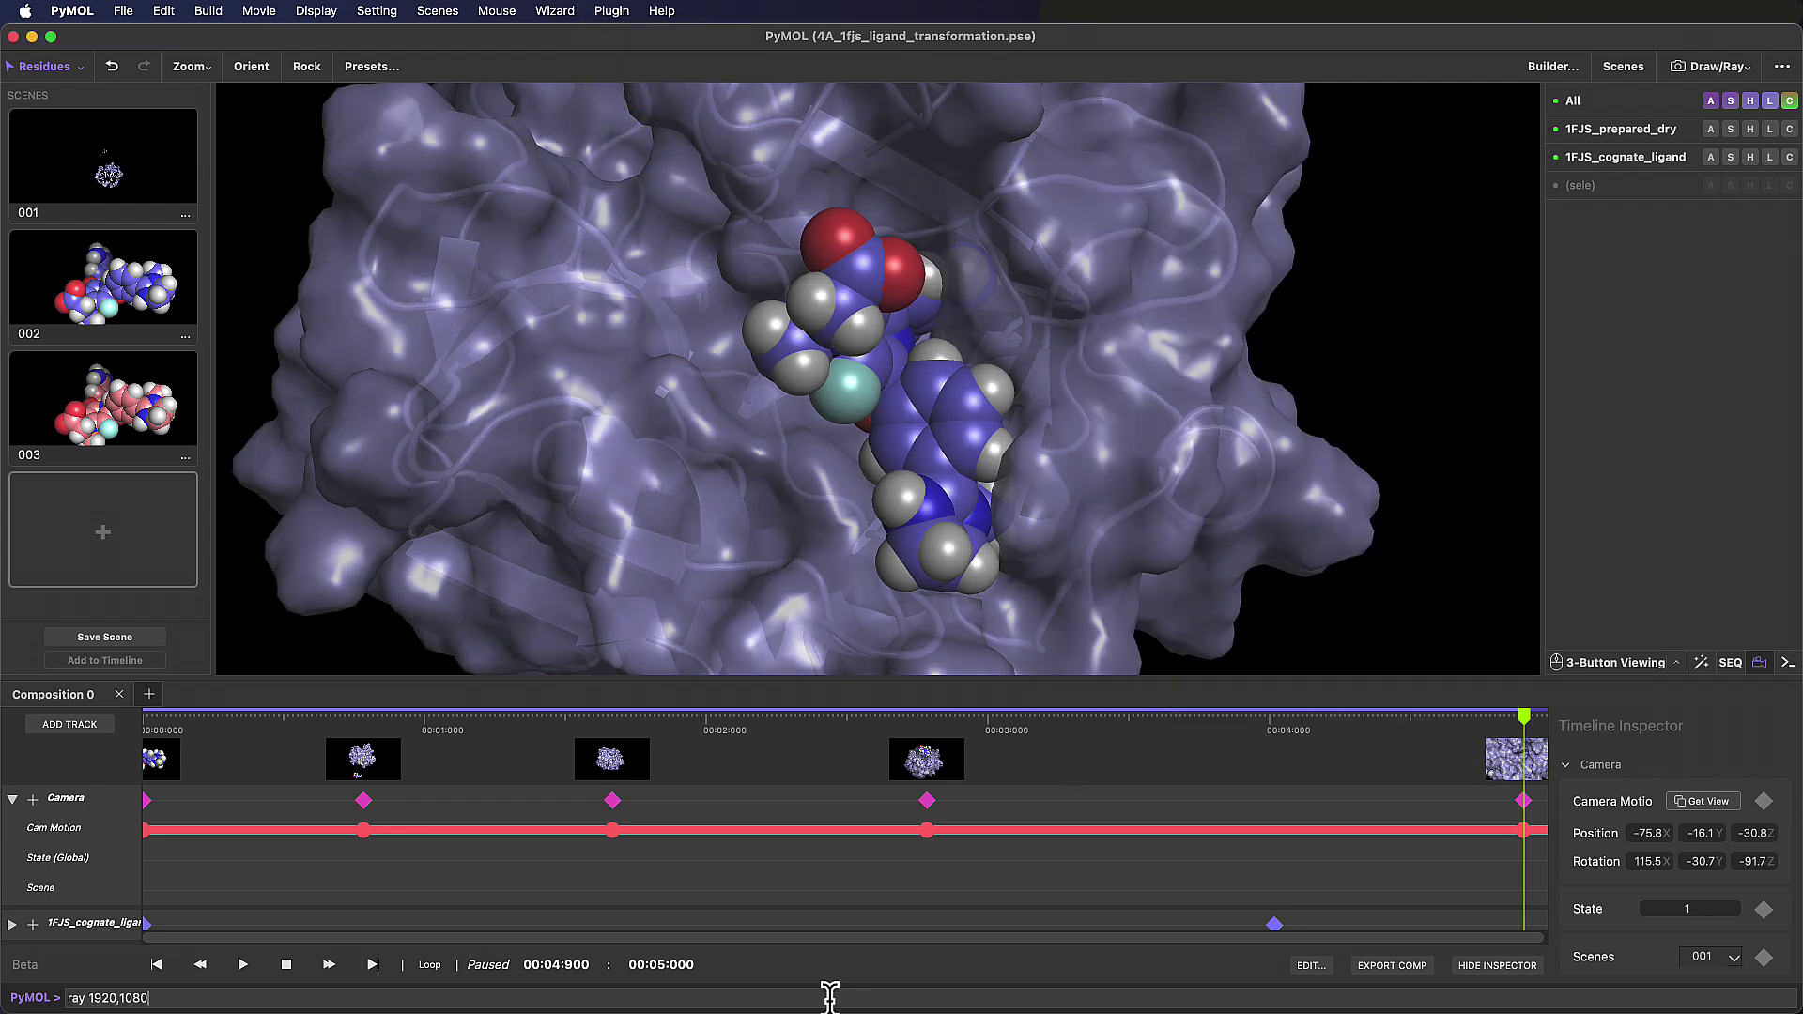
pyautogui.press('Return')
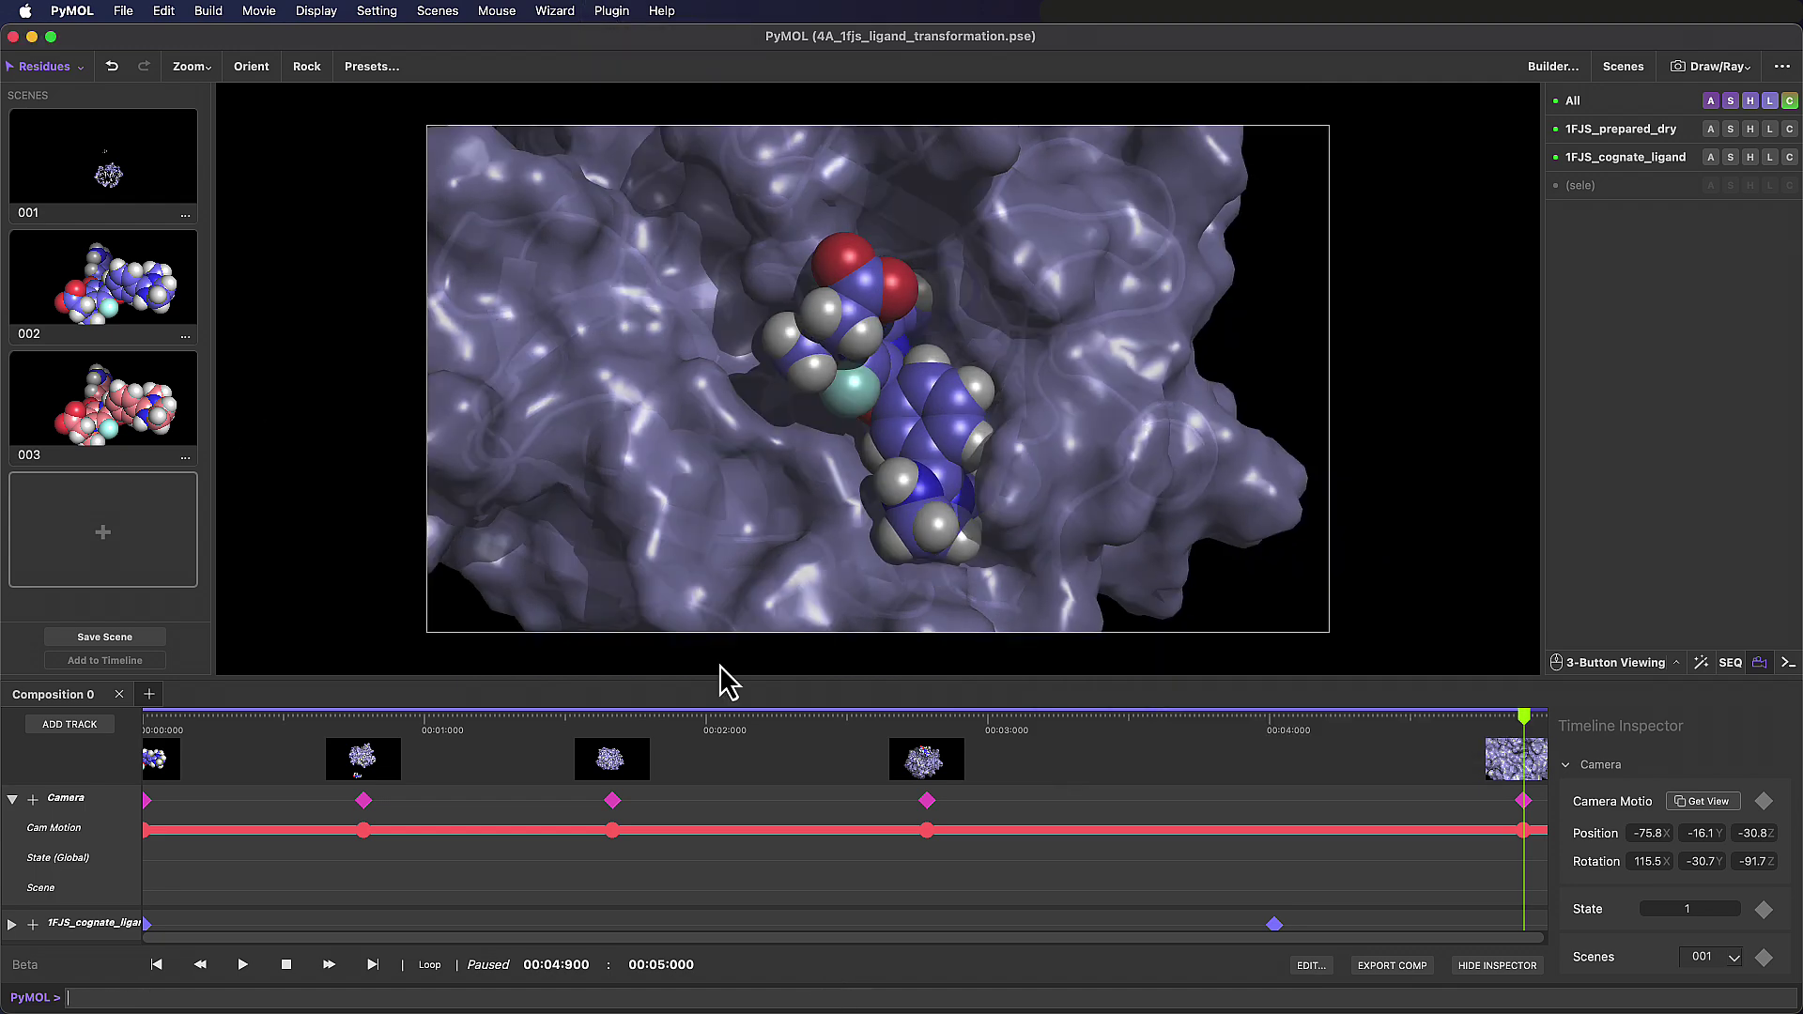
pyautogui.click(704, 611)
# Apply the Rubber lighting preset, and ray trace the bound-ligand view at 1920 x 1080
pyautogui.click(611, 11)
pyautogui.click(642, 122)
pyautogui.click(1394, 169)
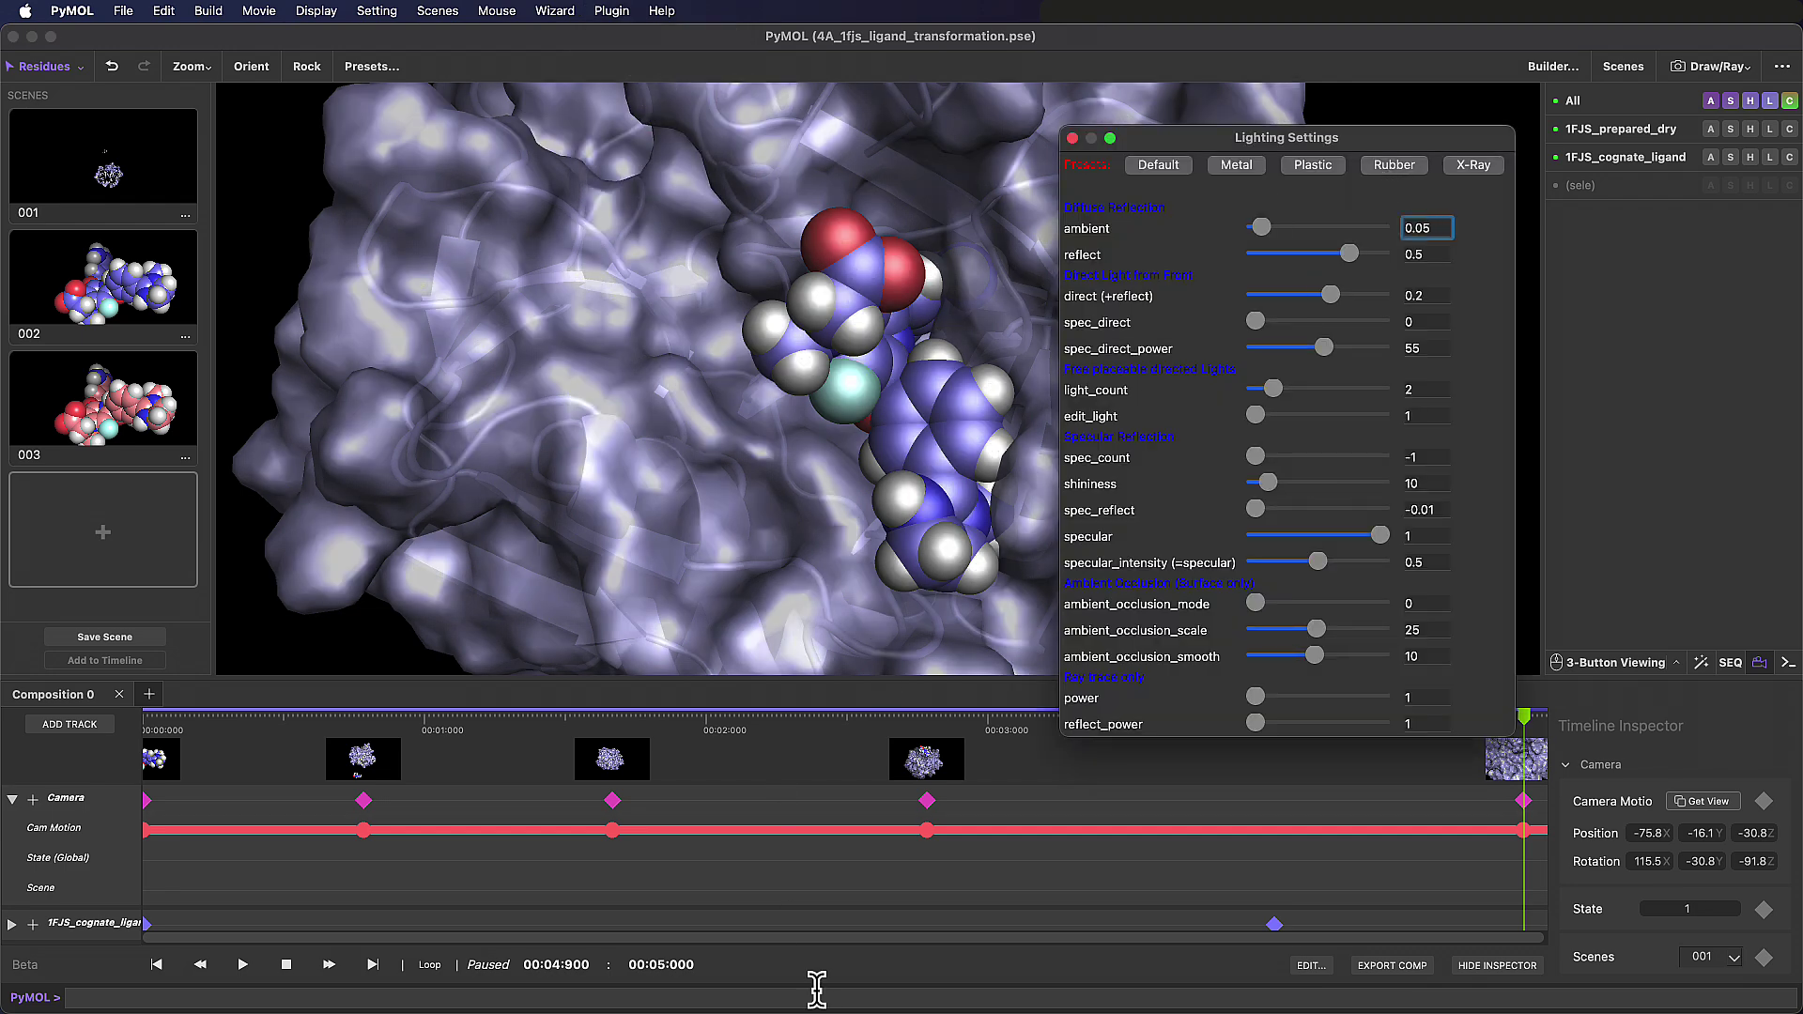
pyautogui.click(806, 993)
pyautogui.press('Up')
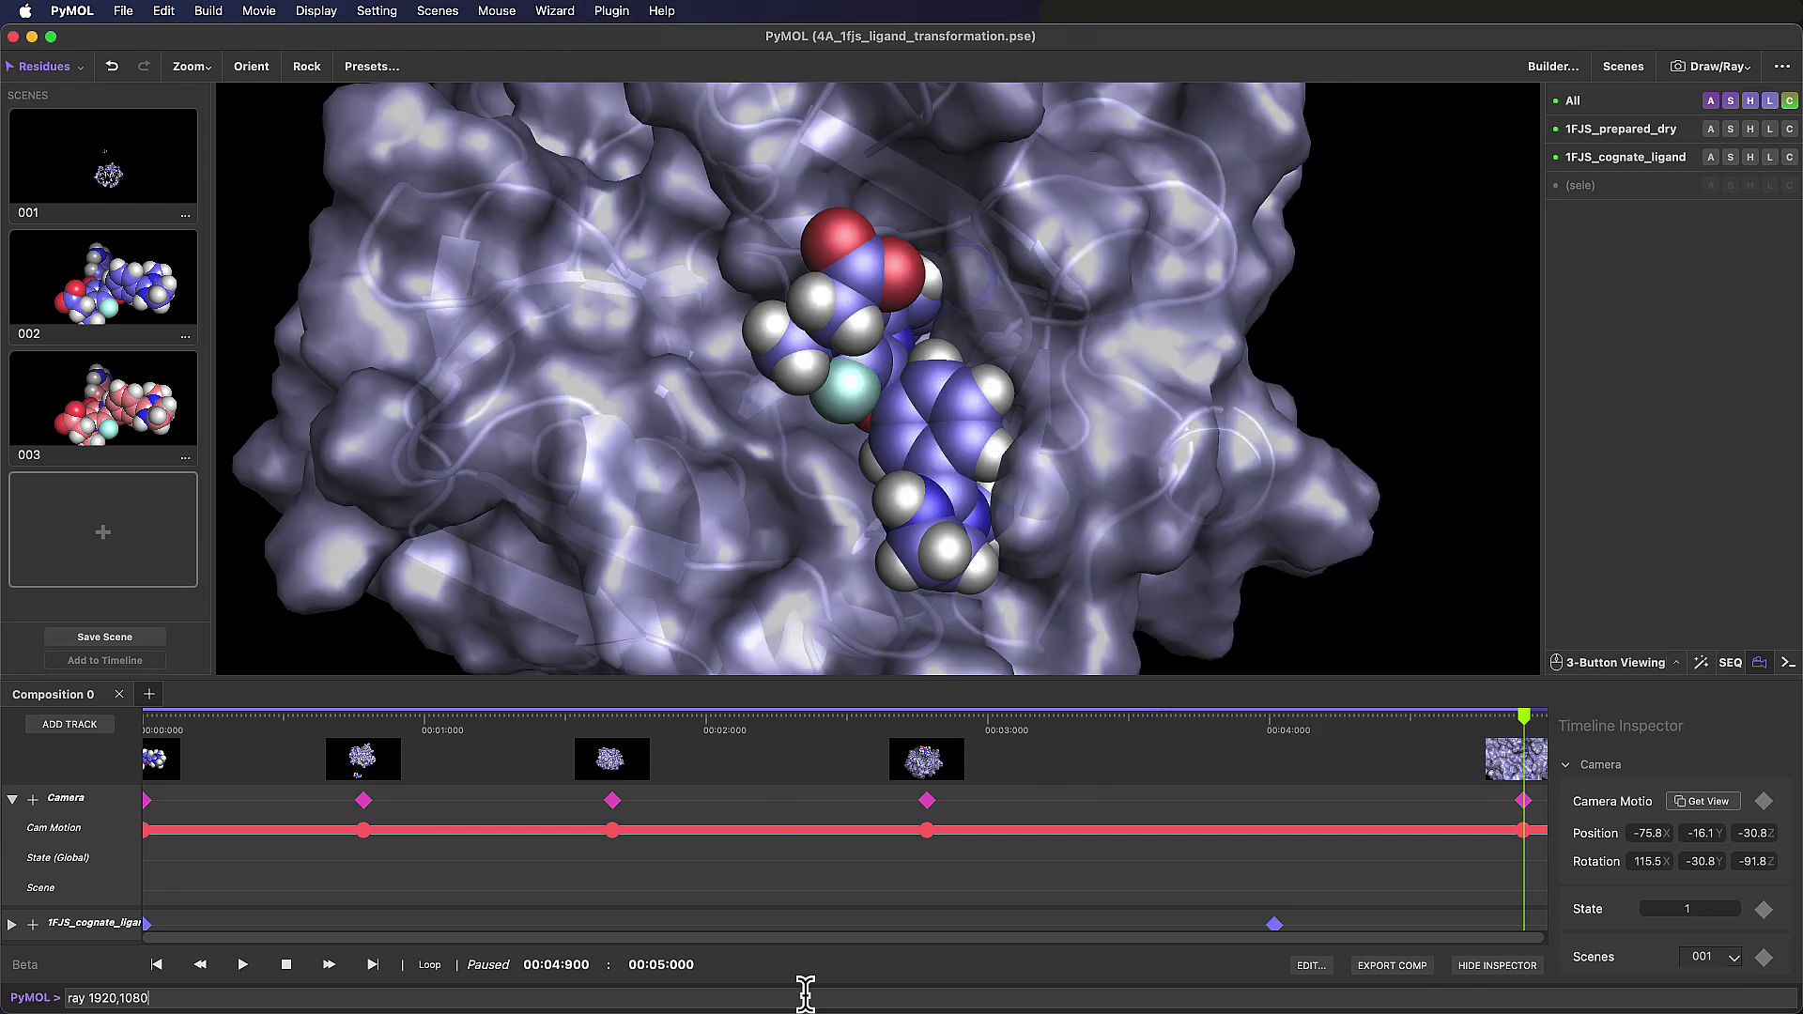
pyautogui.press('Return')
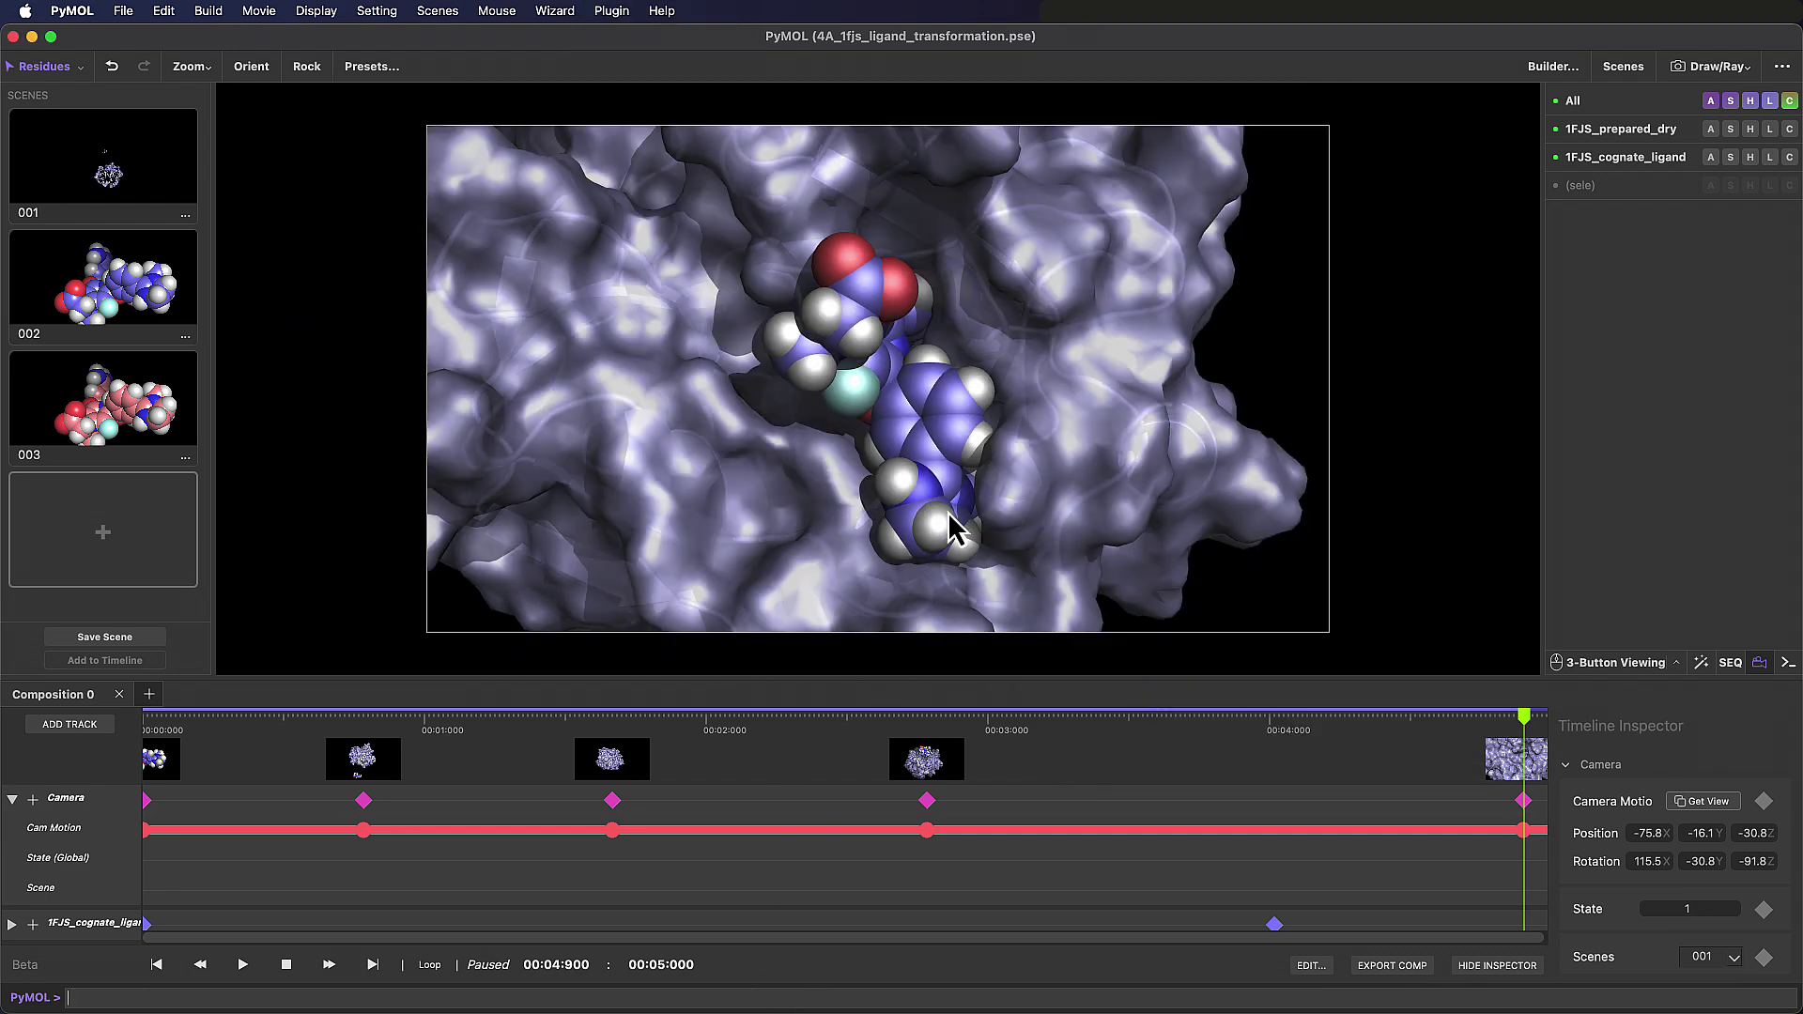
# Export the composition as a 1920 x 1080 MPEG 4 movie with Ray (slow) rendering and the ffmpeg encoder
pyautogui.click(1392, 965)
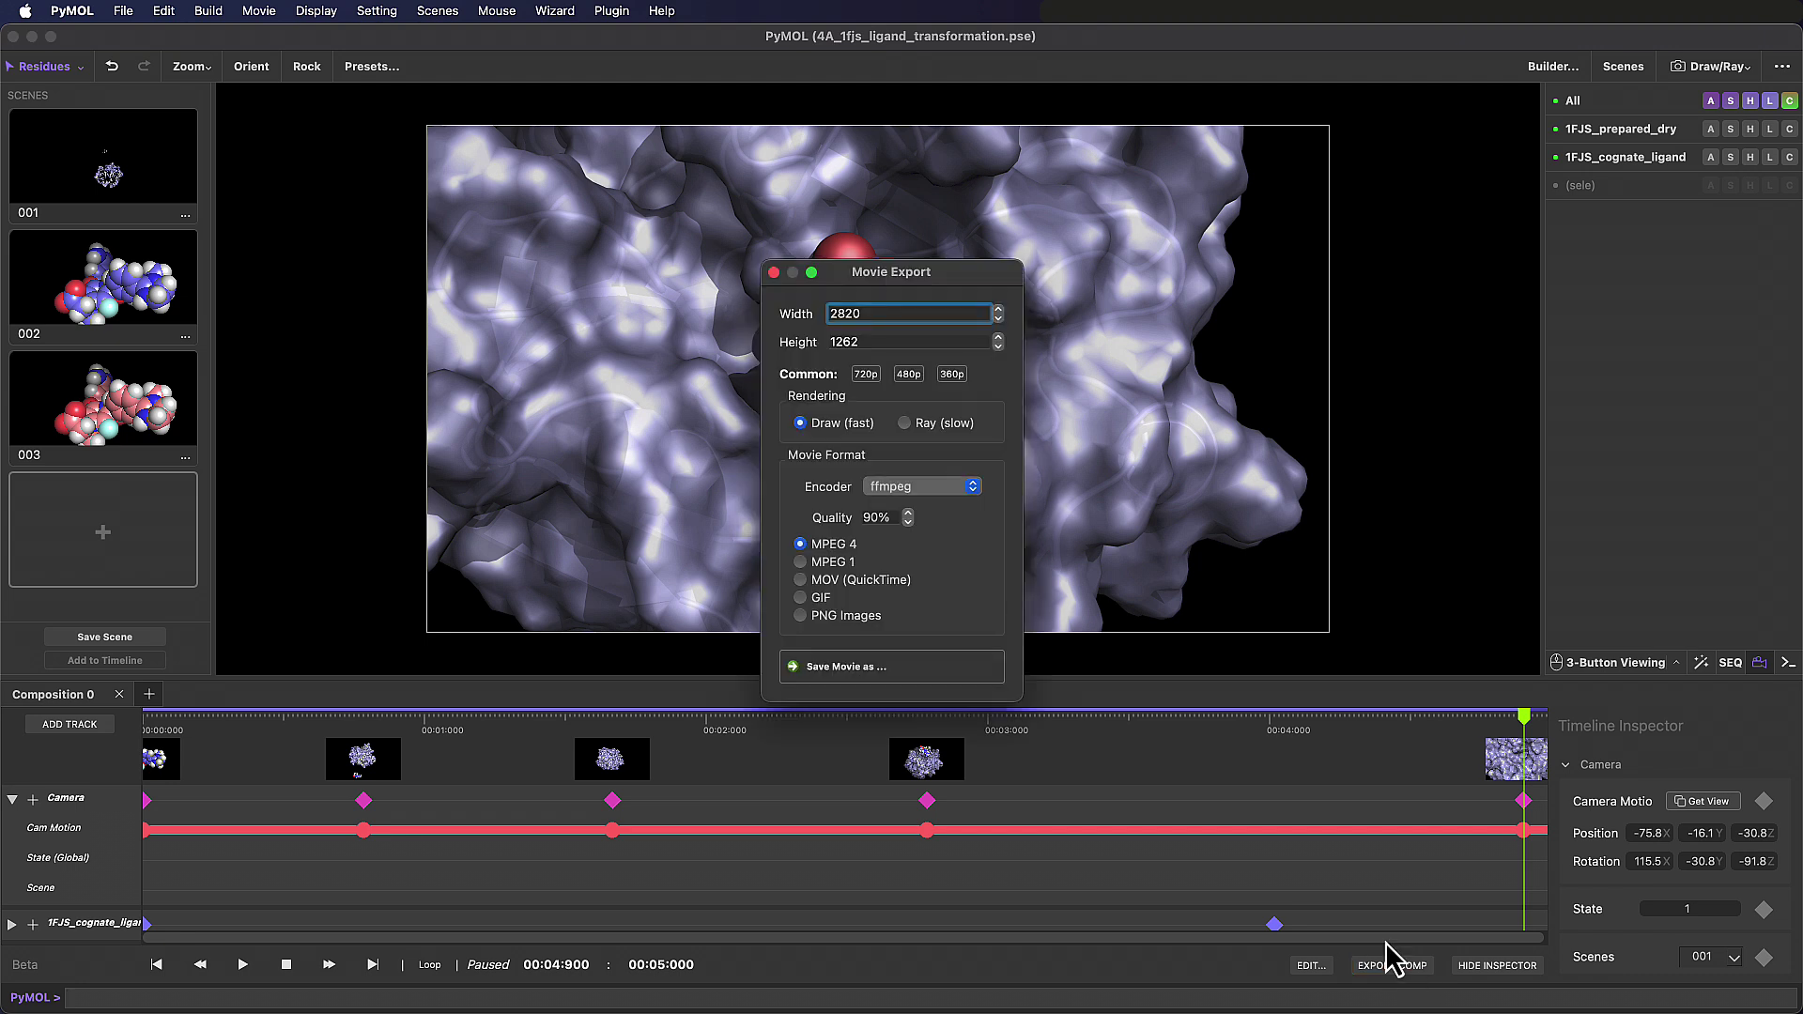
pyautogui.doubleClick(847, 313)
pyautogui.write('1920')
pyautogui.press('Tab')
pyautogui.press('BackSpace')
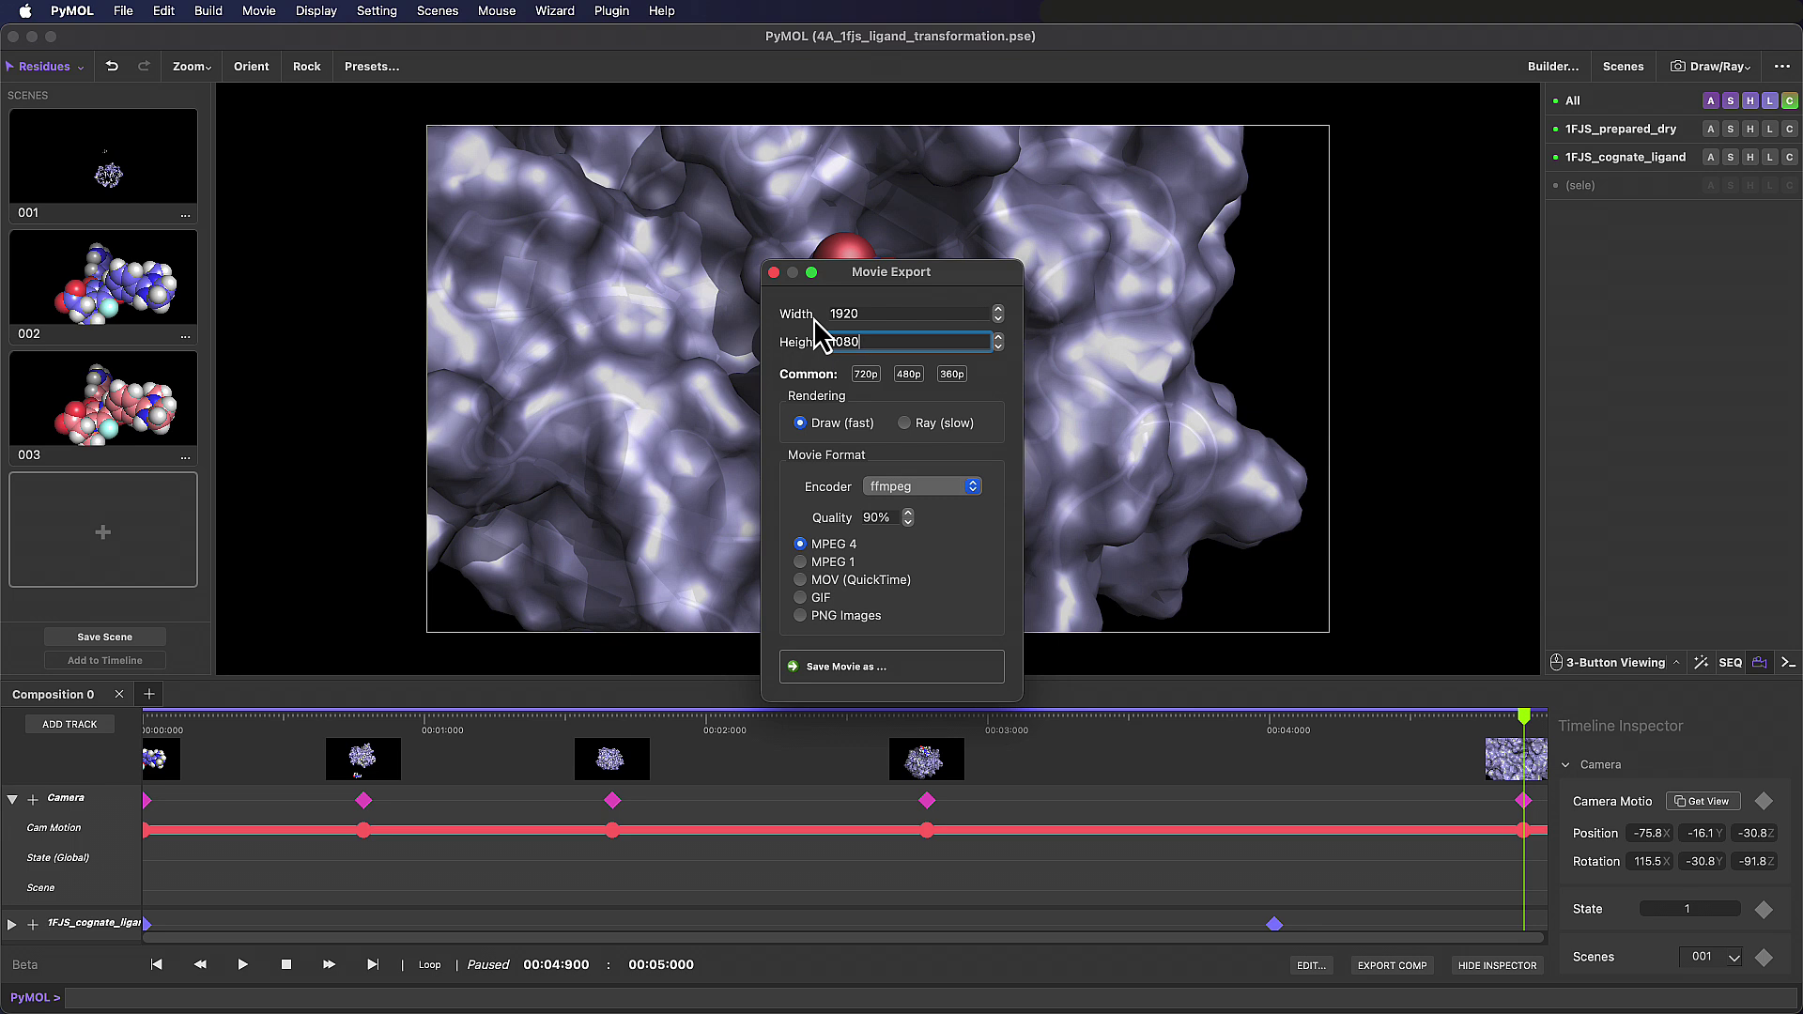
pyautogui.click(906, 425)
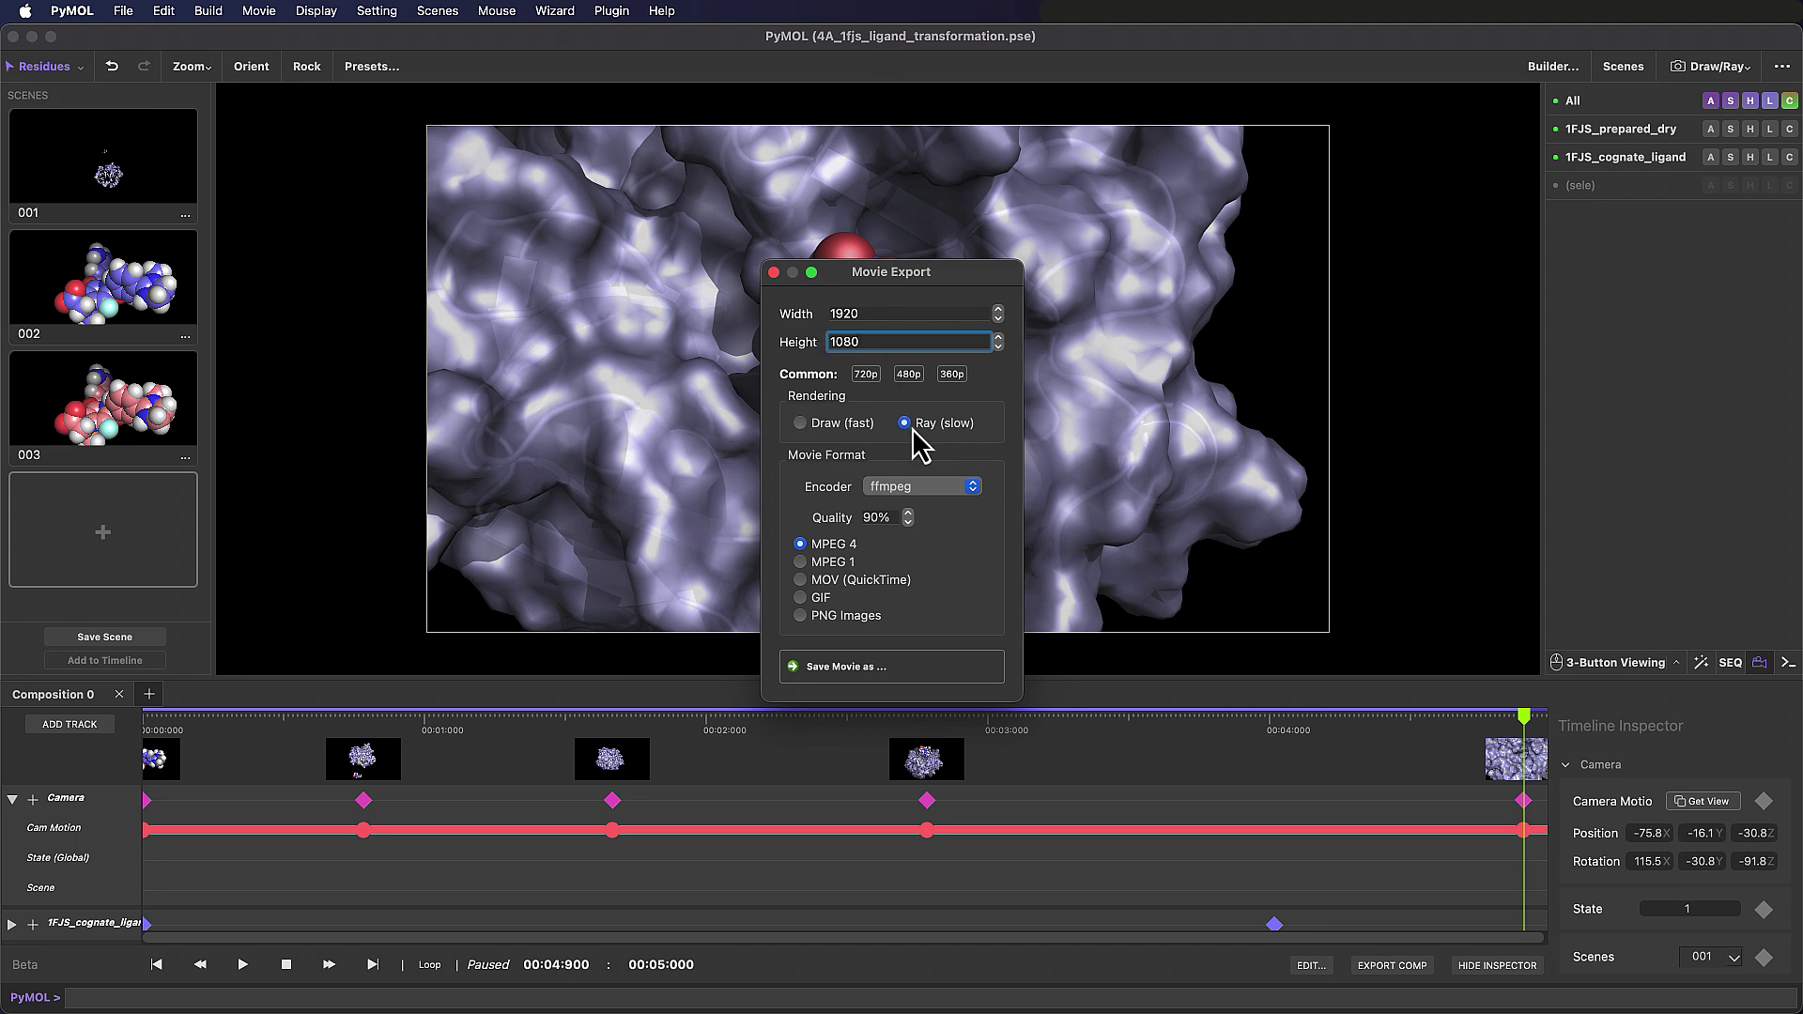
pyautogui.click(945, 488)
pyautogui.click(945, 489)
pyautogui.click(966, 693)
pyautogui.click(1226, 559)
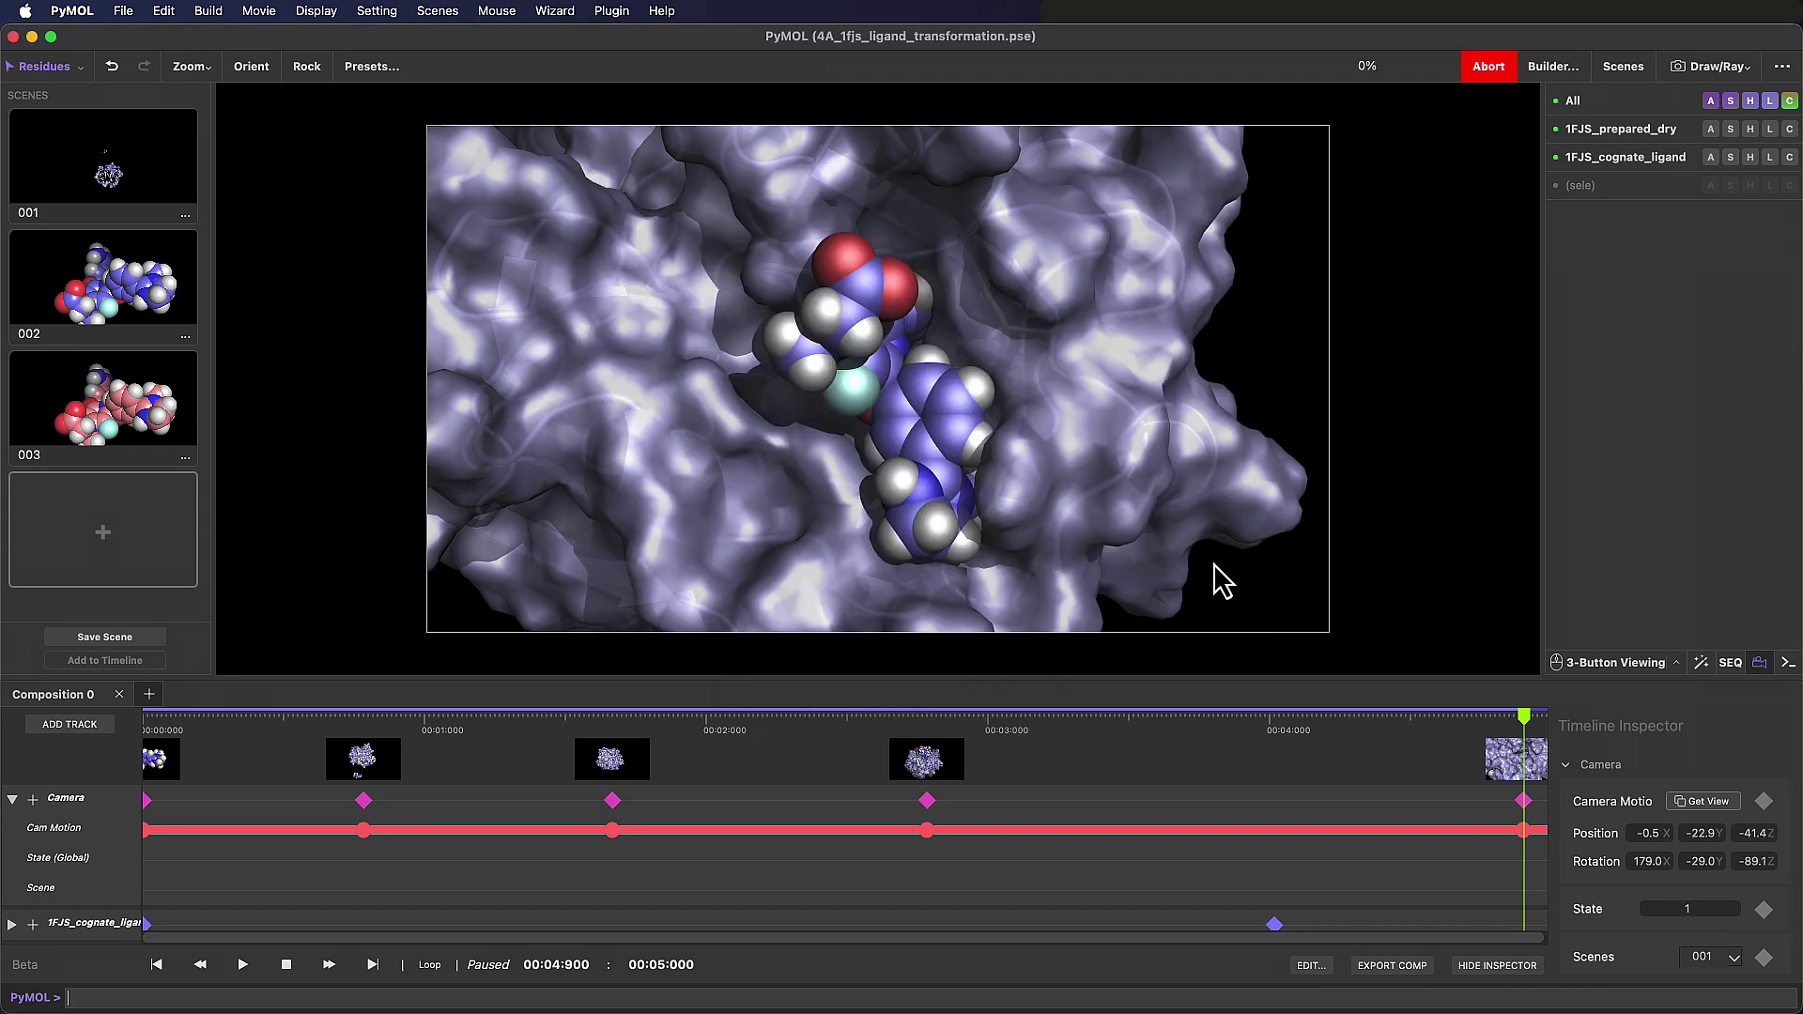